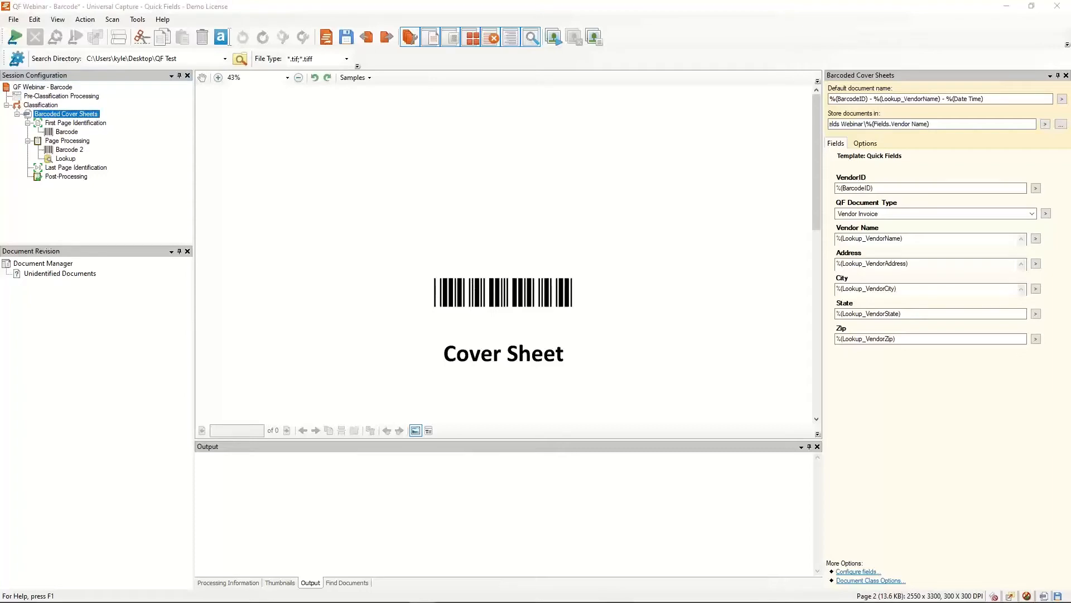
# Step: Switch to the Word cover sheet document and enclose the number 1001 in asterisks to read *1001*
pyautogui.moveTo(0, 91); pyautogui.dragTo(493, 63)
pyautogui.click(271, 173)
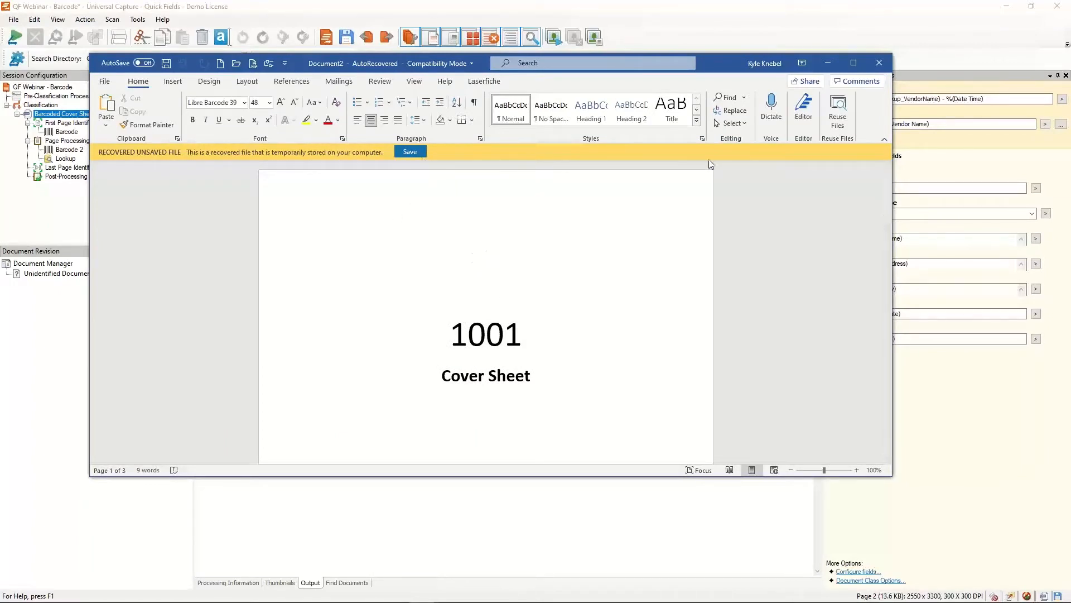
pyautogui.moveTo(518, 341); pyautogui.dragTo(452, 341)
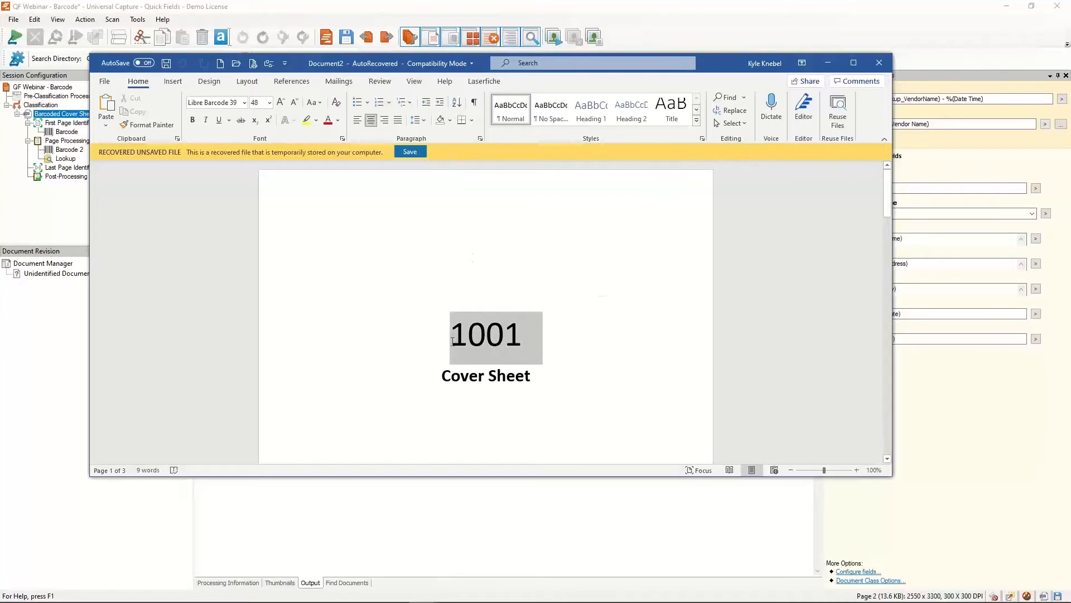
pyautogui.click(508, 256)
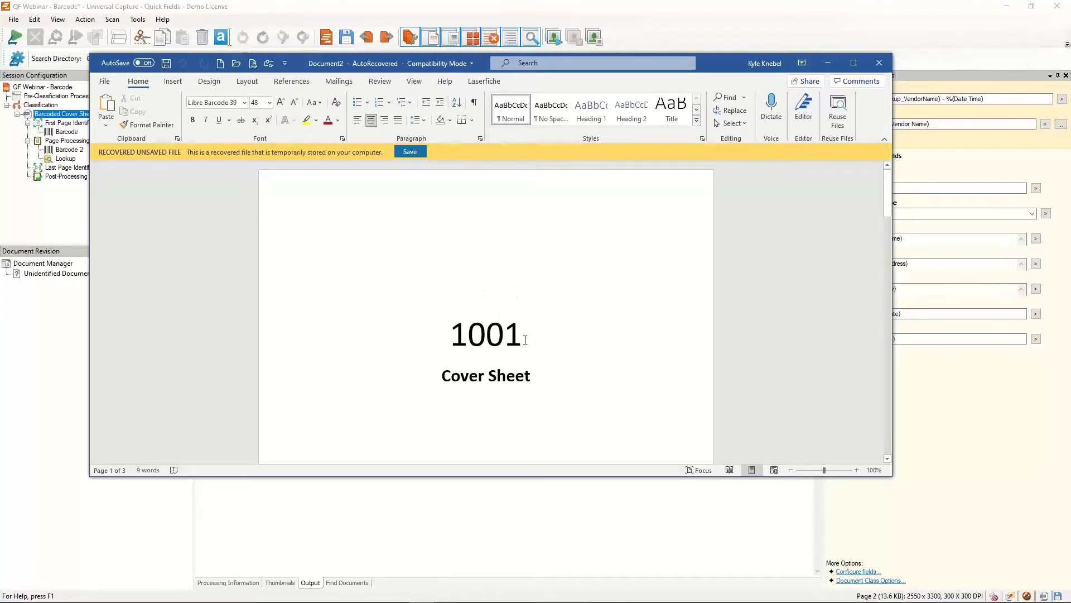
pyautogui.moveTo(526, 340); pyautogui.dragTo(452, 345)
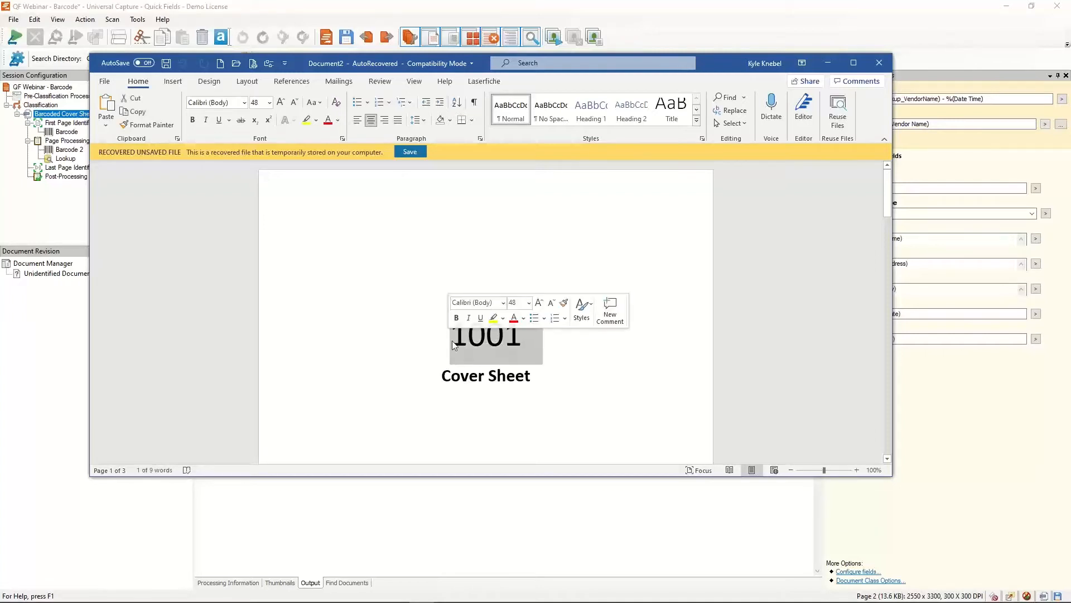
pyautogui.press('Left')
pyautogui.write('*')
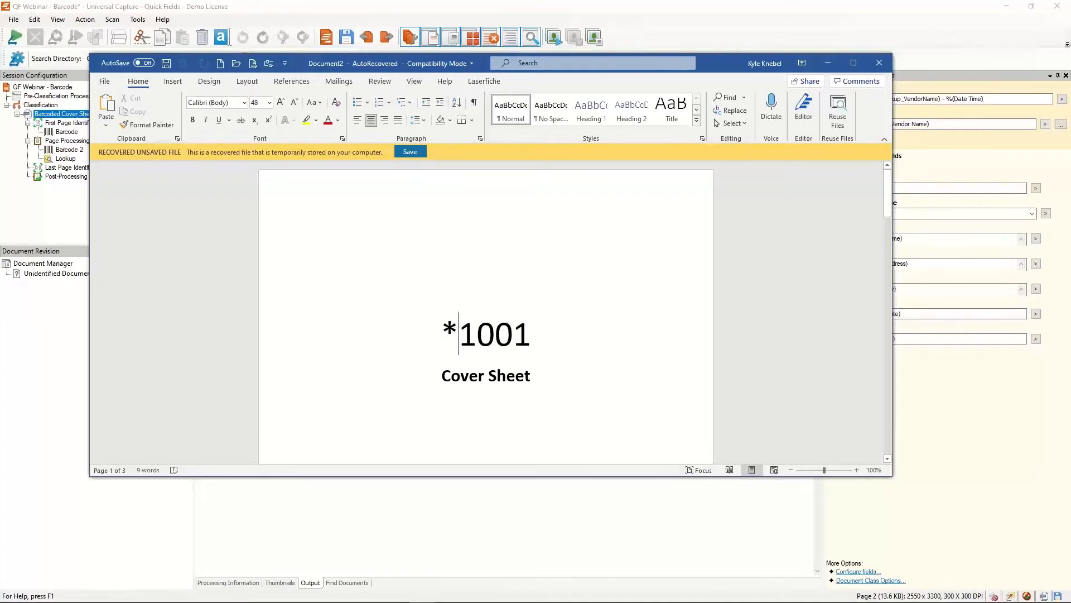
pyautogui.click(533, 334)
pyautogui.write('*')
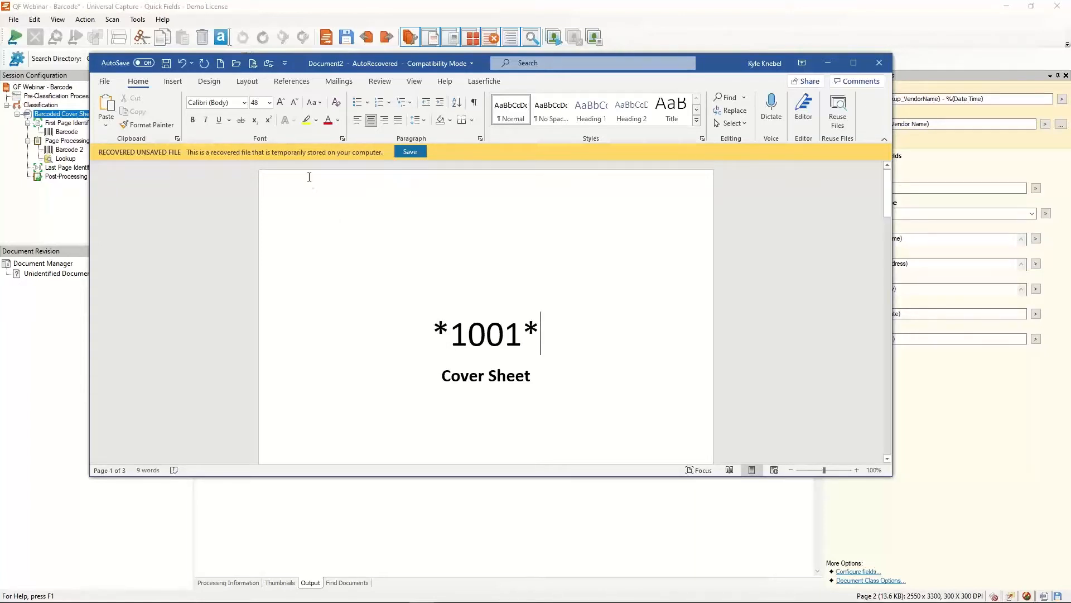
# Step: Set the font of the *1001* line above the Cover Sheet title to Libre Barcode 39
pyautogui.click(244, 102)
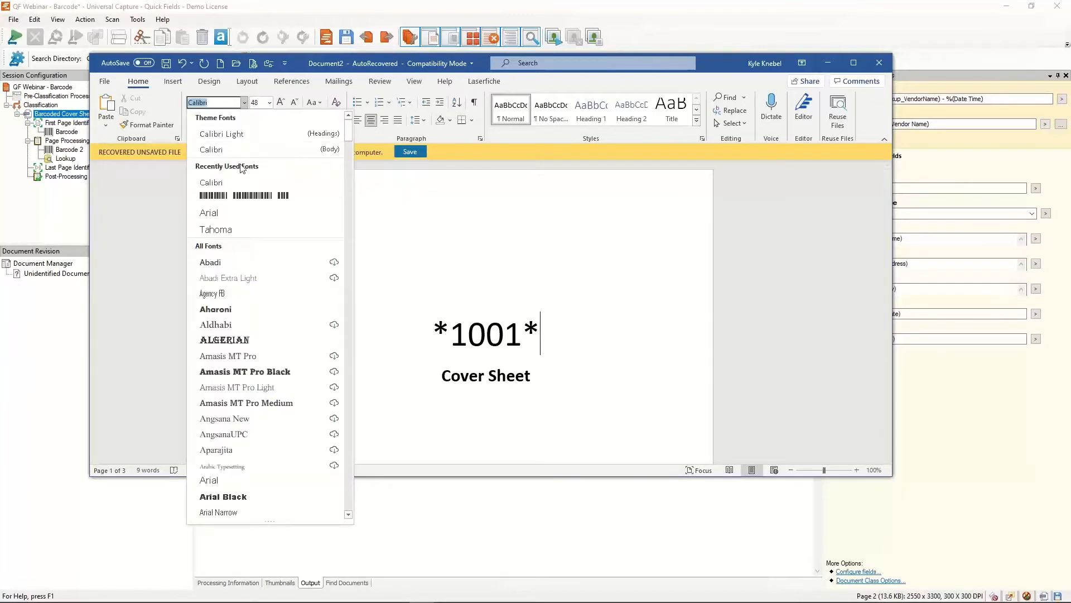
pyautogui.click(240, 196)
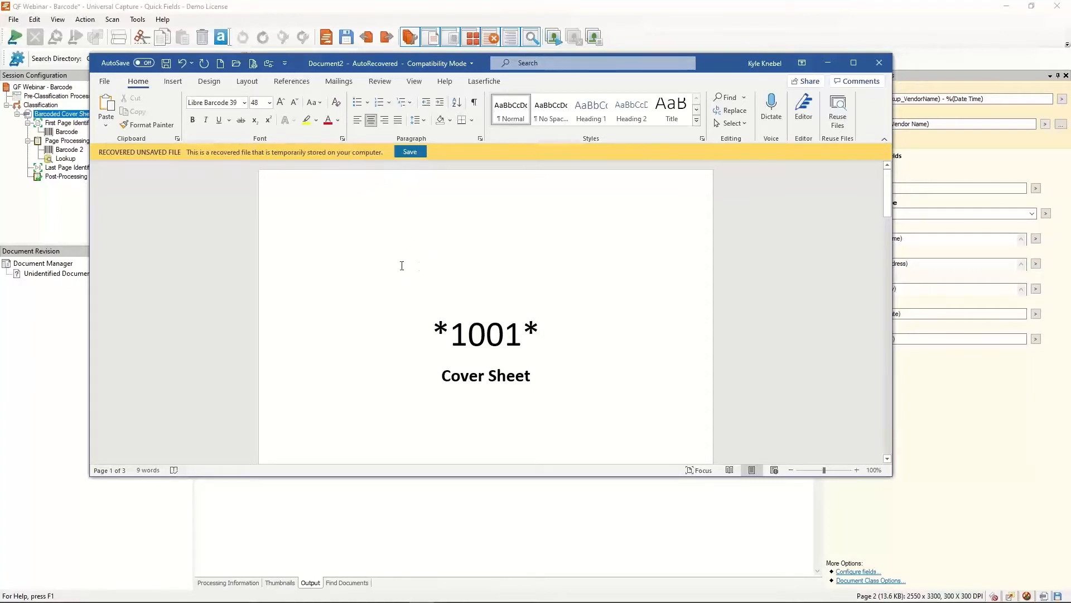
pyautogui.moveTo(544, 333); pyautogui.dragTo(433, 335)
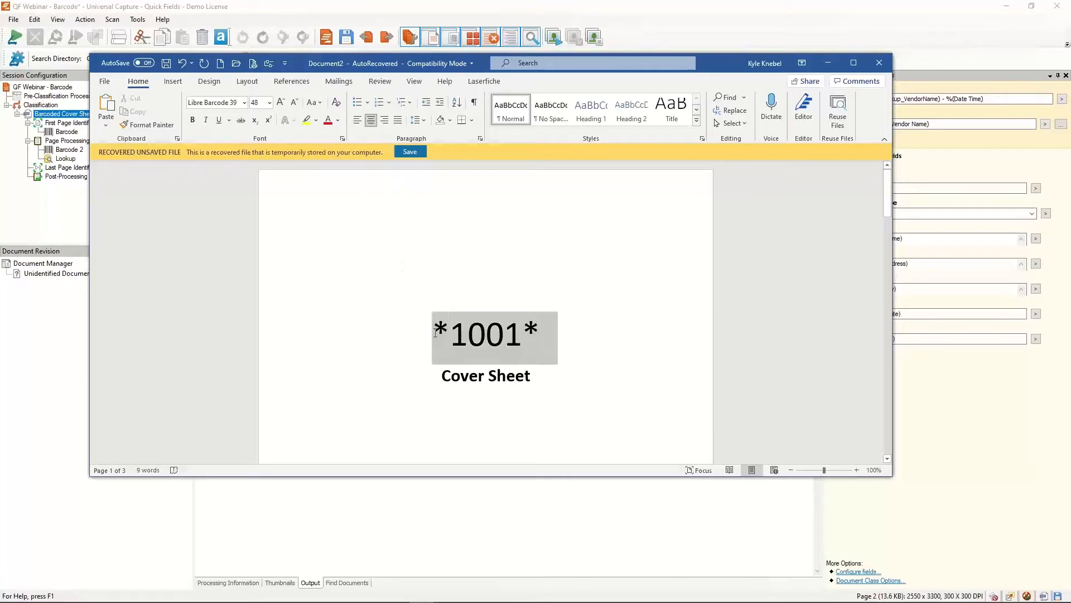
pyautogui.click(244, 102)
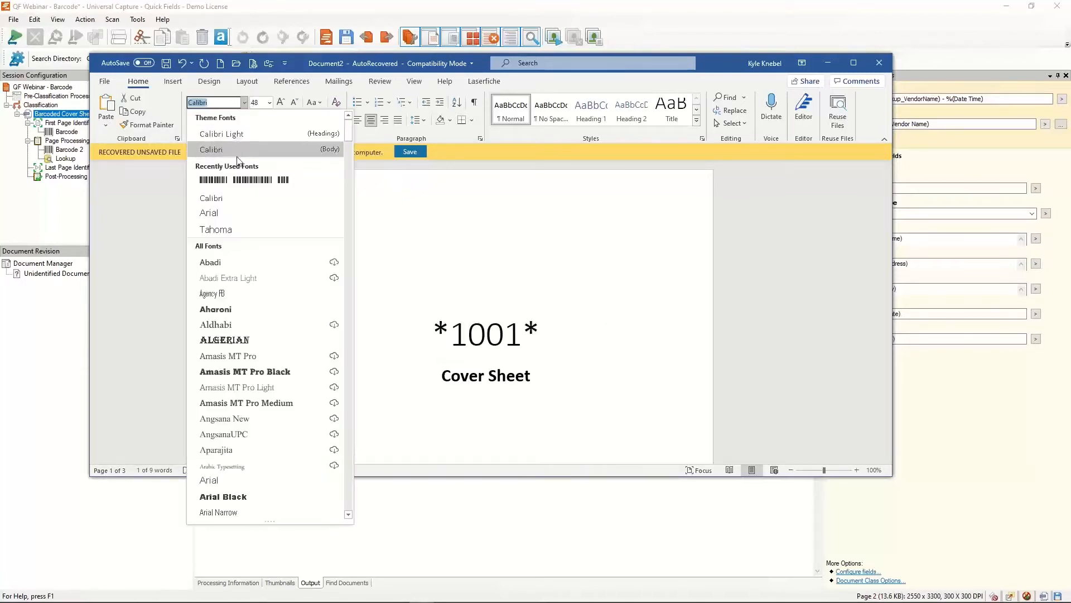
pyautogui.click(240, 180)
pyautogui.click(491, 291)
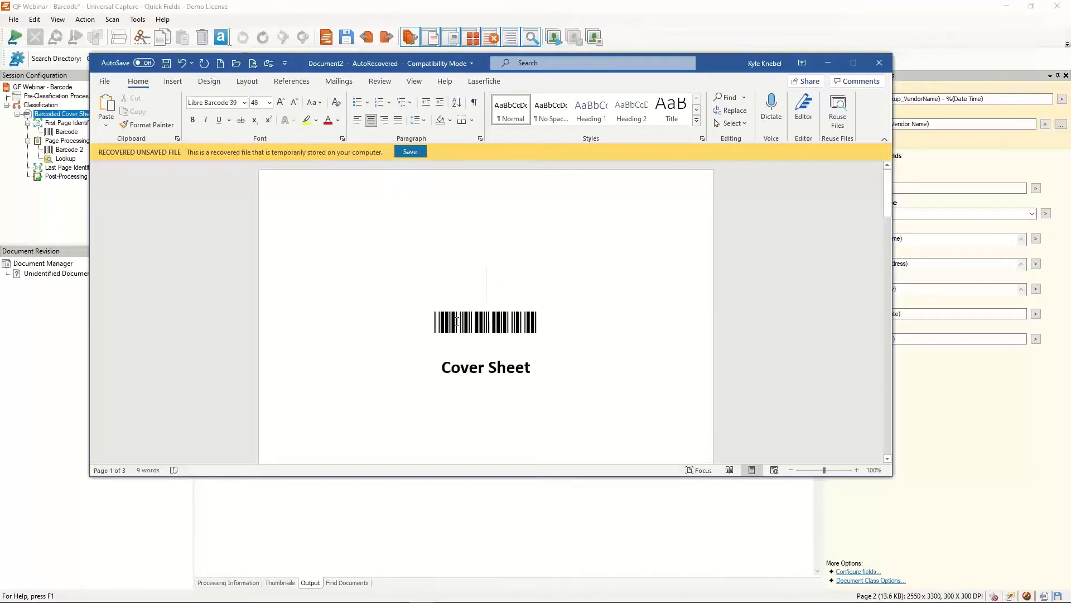
# Step: Change the barcode line's font to Calibri (Body) and back to Libre Barcode 39
pyautogui.moveTo(539, 322); pyautogui.dragTo(436, 322)
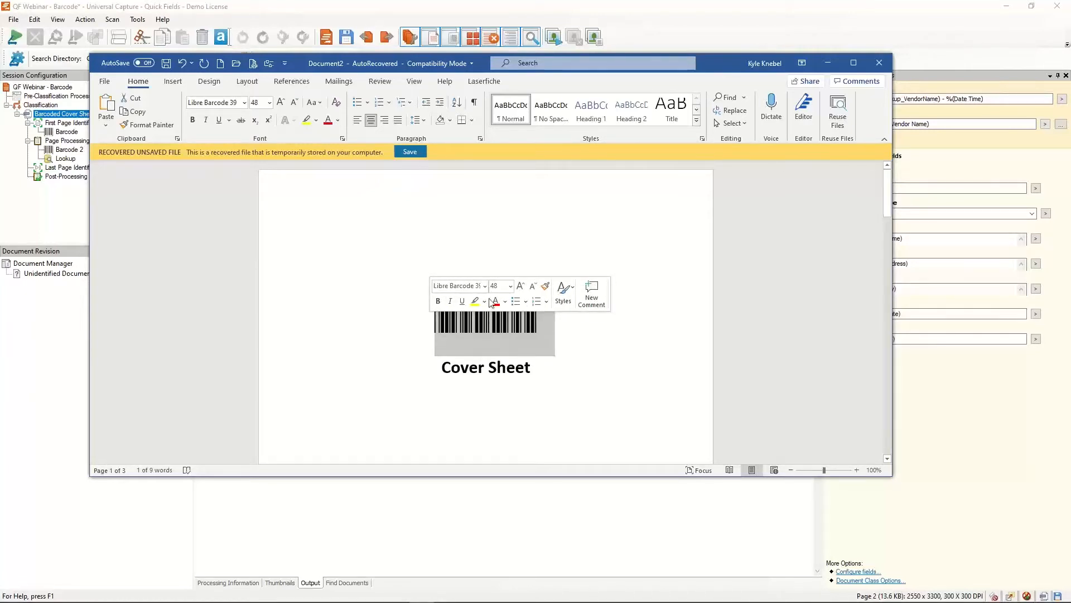
pyautogui.click(474, 254)
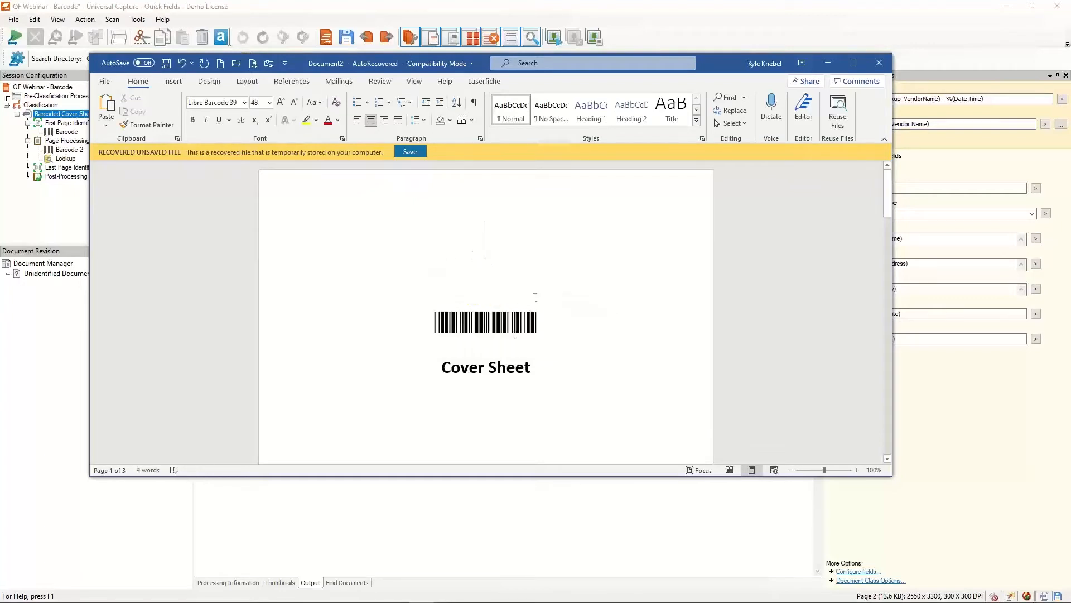
pyautogui.moveTo(540, 326); pyautogui.dragTo(435, 327)
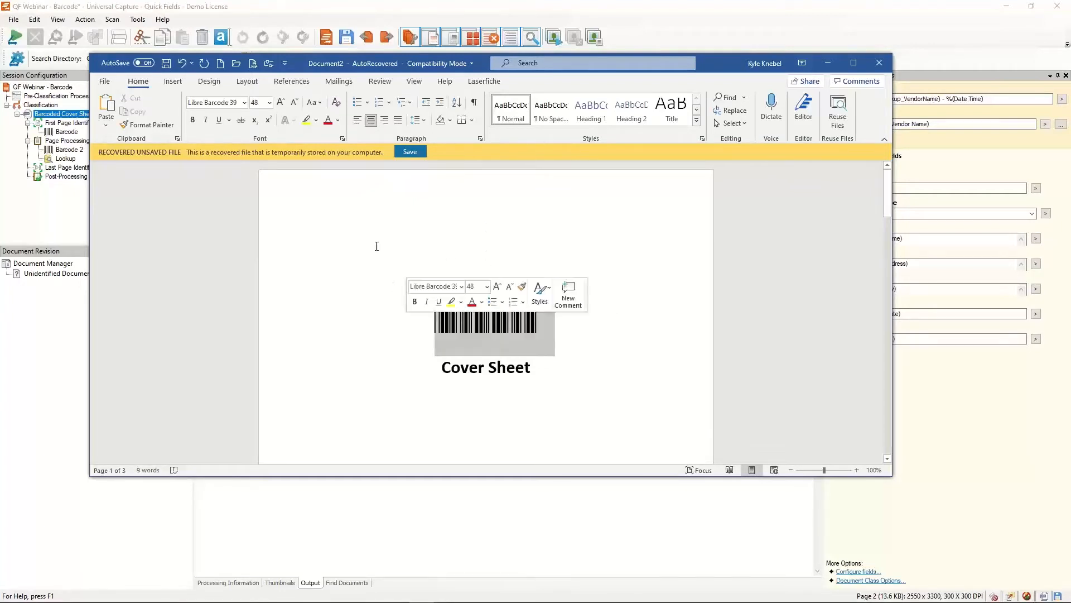
pyautogui.click(245, 106)
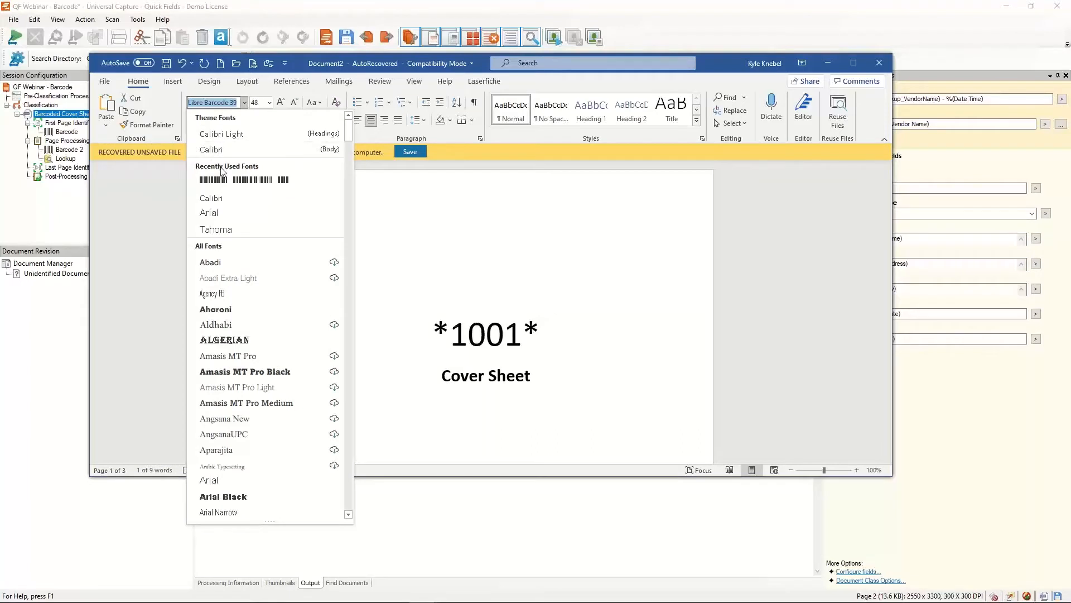
pyautogui.click(223, 151)
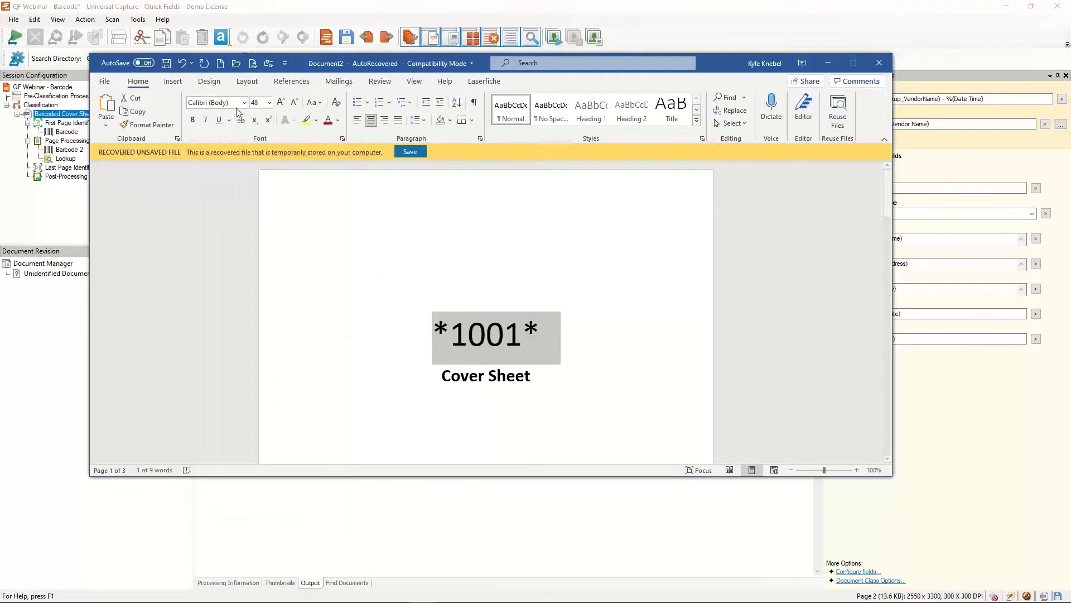
pyautogui.click(245, 102)
pyautogui.click(229, 178)
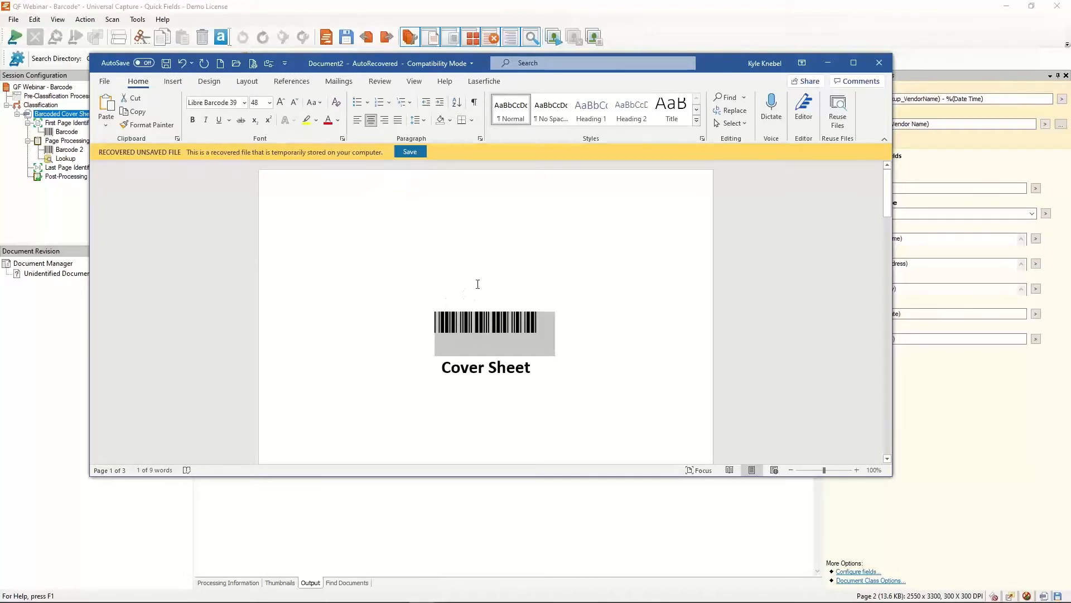
# Step: Switch back to Quick Fields and view the folders available for the scan search directory, keeping the current one
pyautogui.click(828, 63)
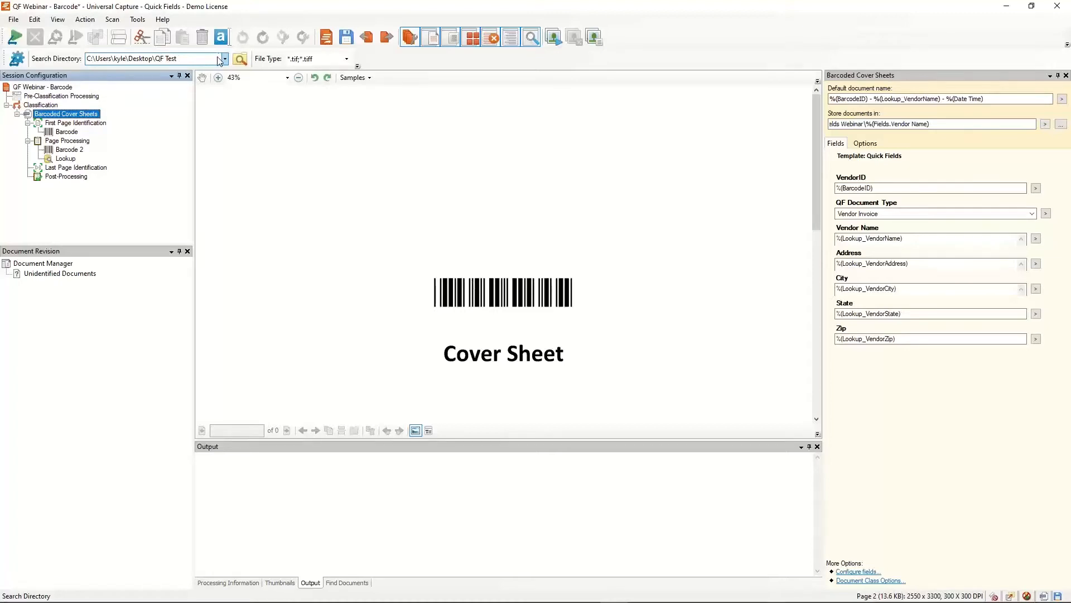
pyautogui.click(240, 59)
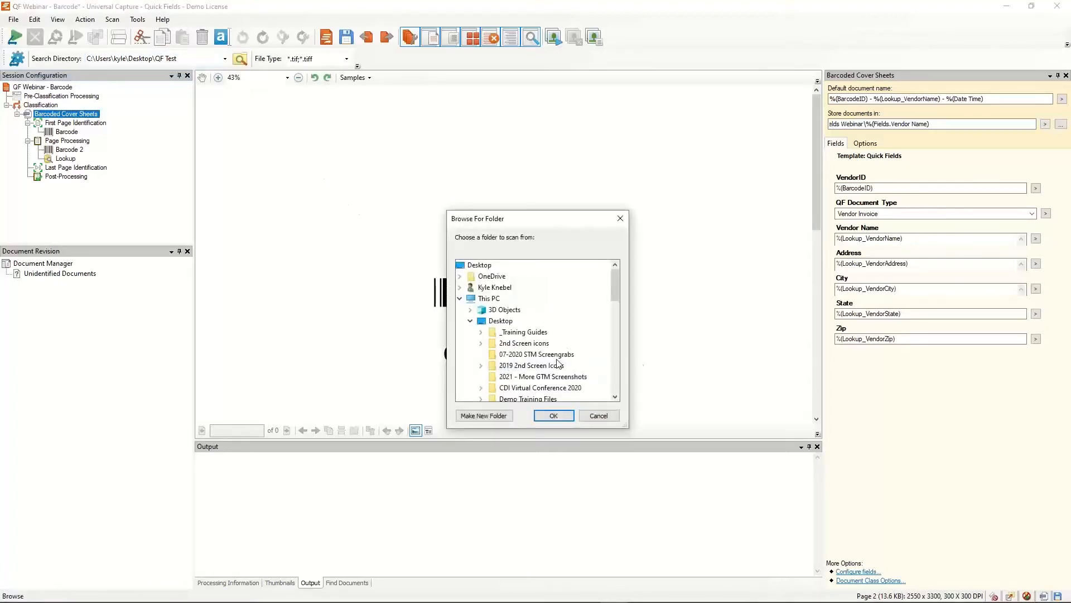
pyautogui.click(593, 415)
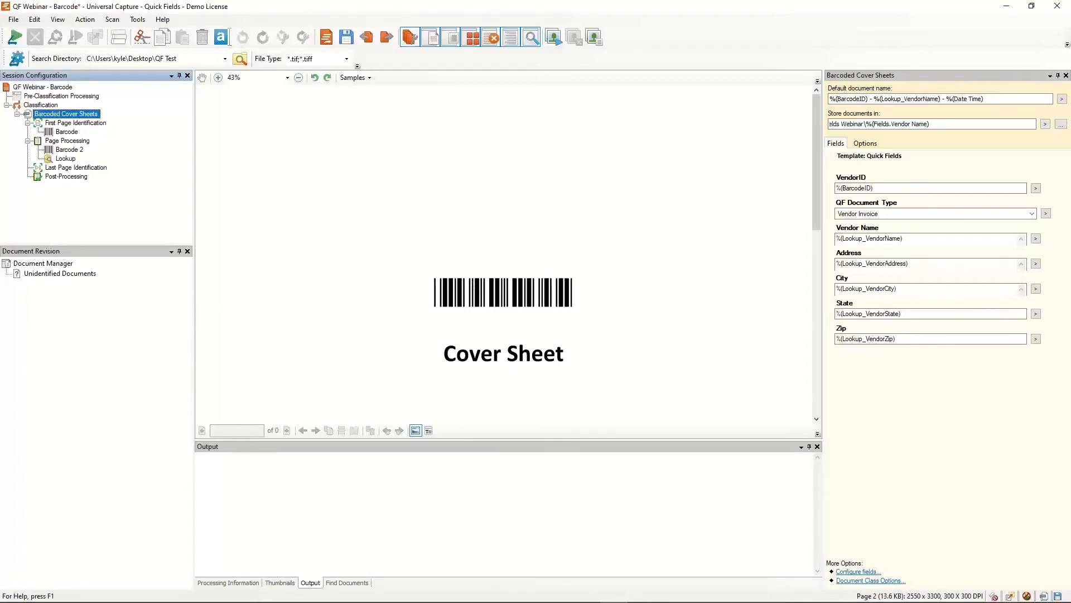
# Step: Switch to SQL Server Management Studio, examine the vendor records used for the lookup, and return to Quick Fields
pyautogui.hotkey('alt', 'Tab')
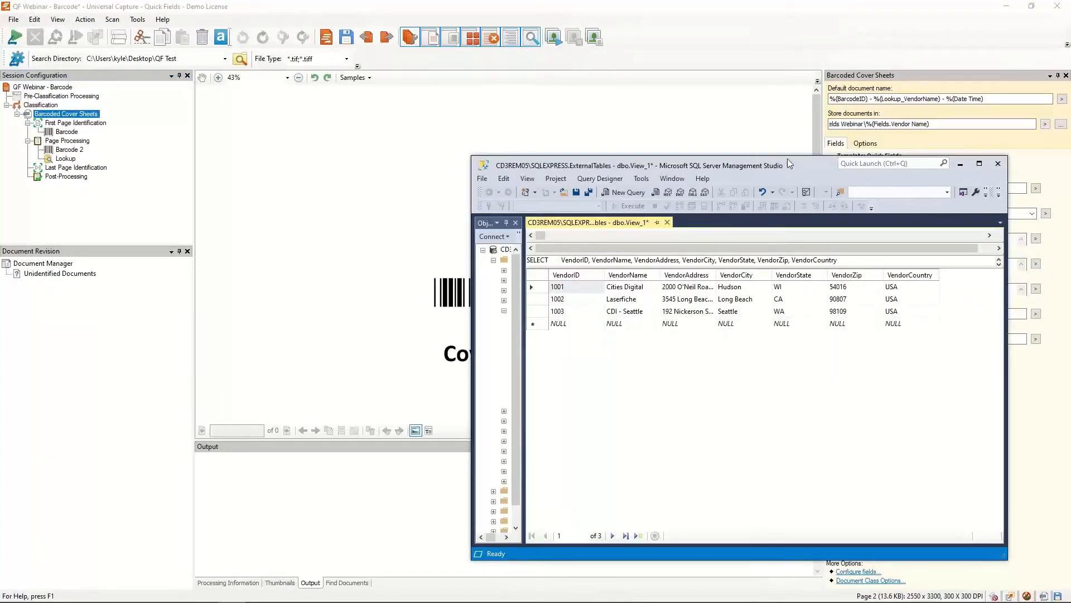
pyautogui.moveTo(788, 159); pyautogui.dragTo(622, 136)
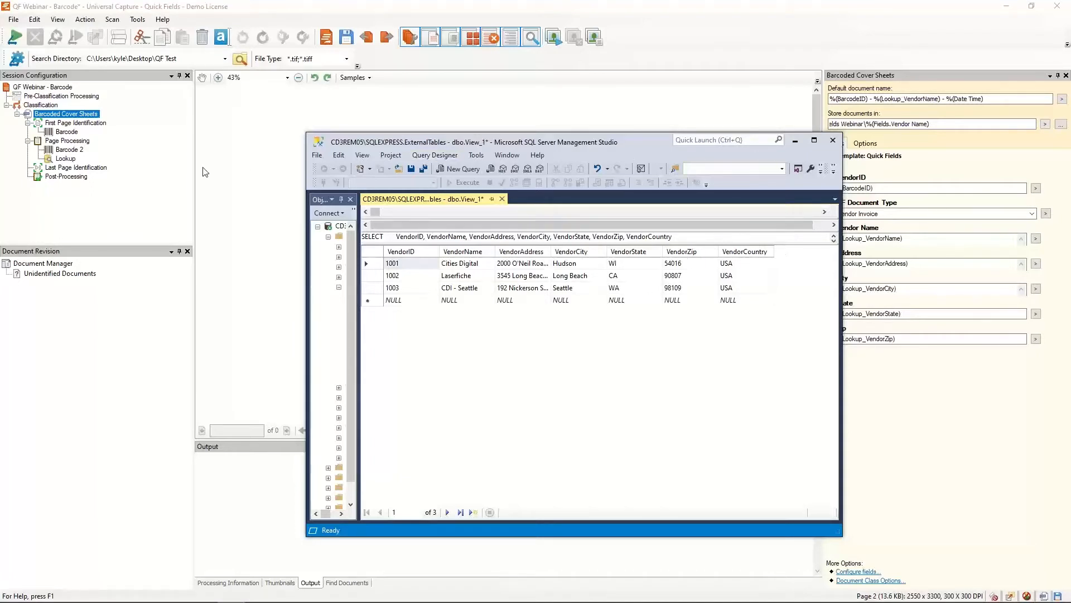
pyautogui.click(244, 199)
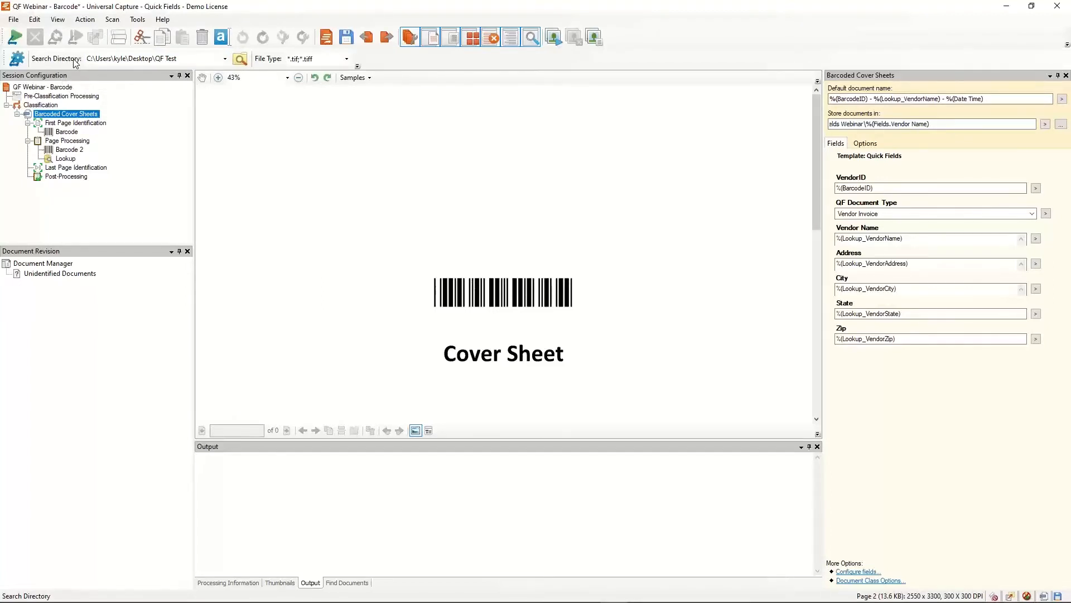
# Step: Scan the QF Test documents with the barcode session and open the scanned document 1001 - Cities Digital
pyautogui.click(15, 37)
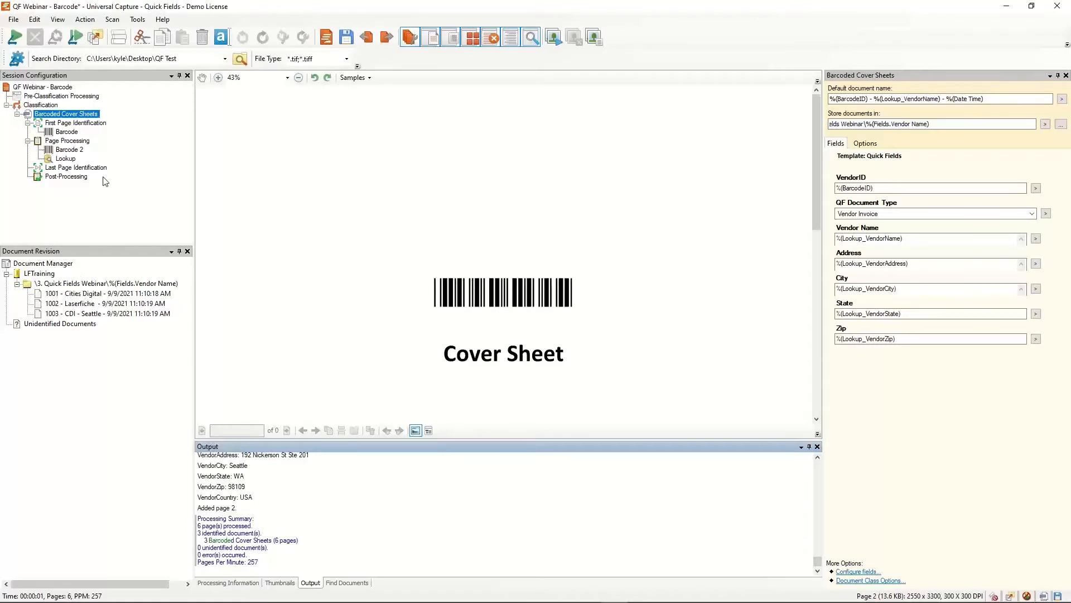
pyautogui.click(75, 294)
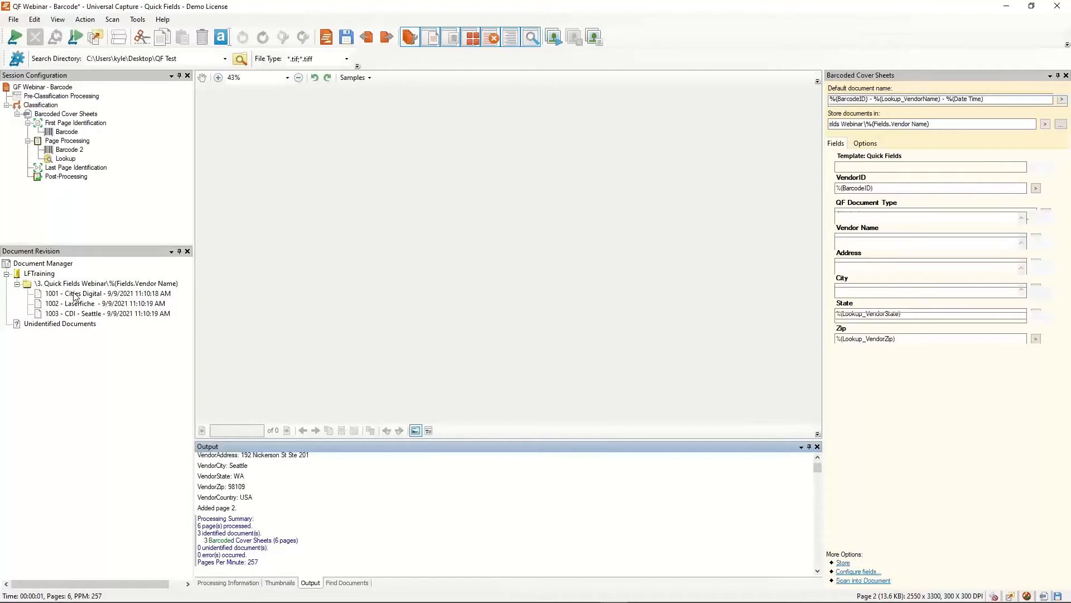
pyautogui.click(170, 292)
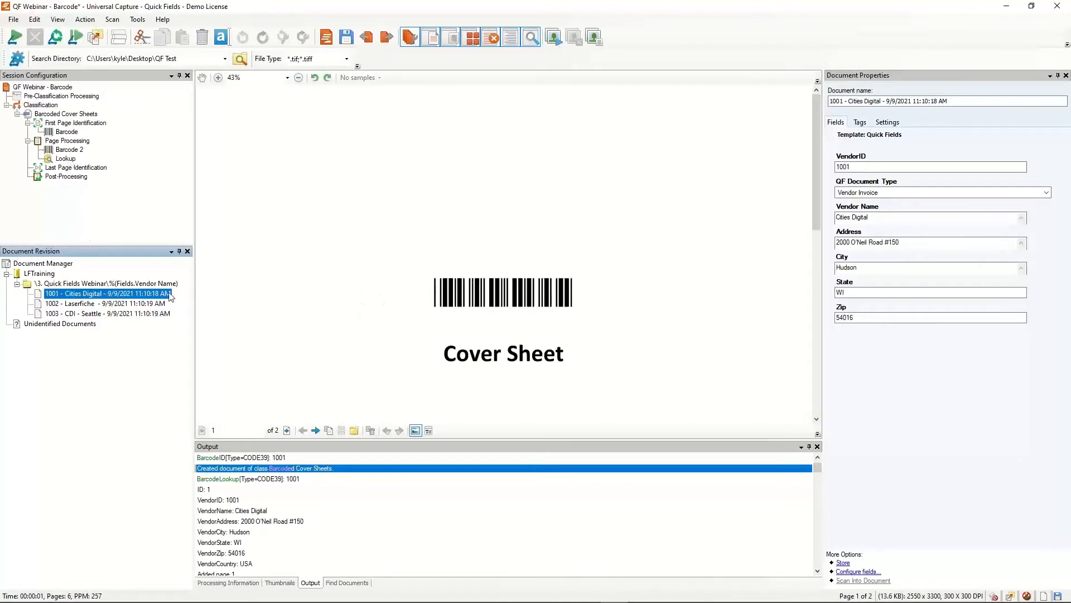
# Step: Review the document names and vendor field values of the scanned 1002, 1001 and 1003 documents
pyautogui.click(84, 304)
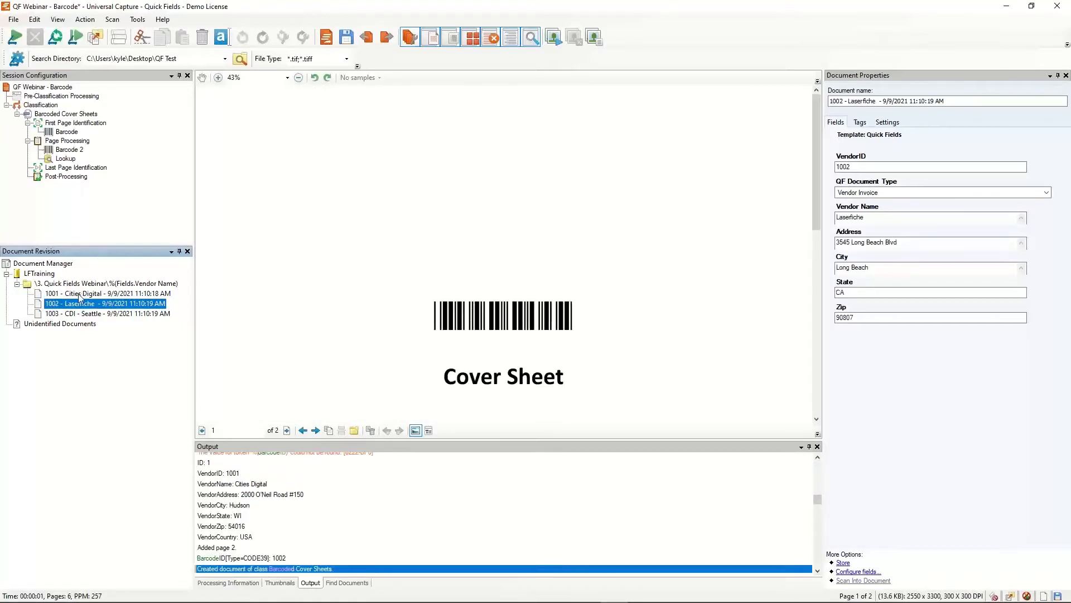
pyautogui.click(863, 167)
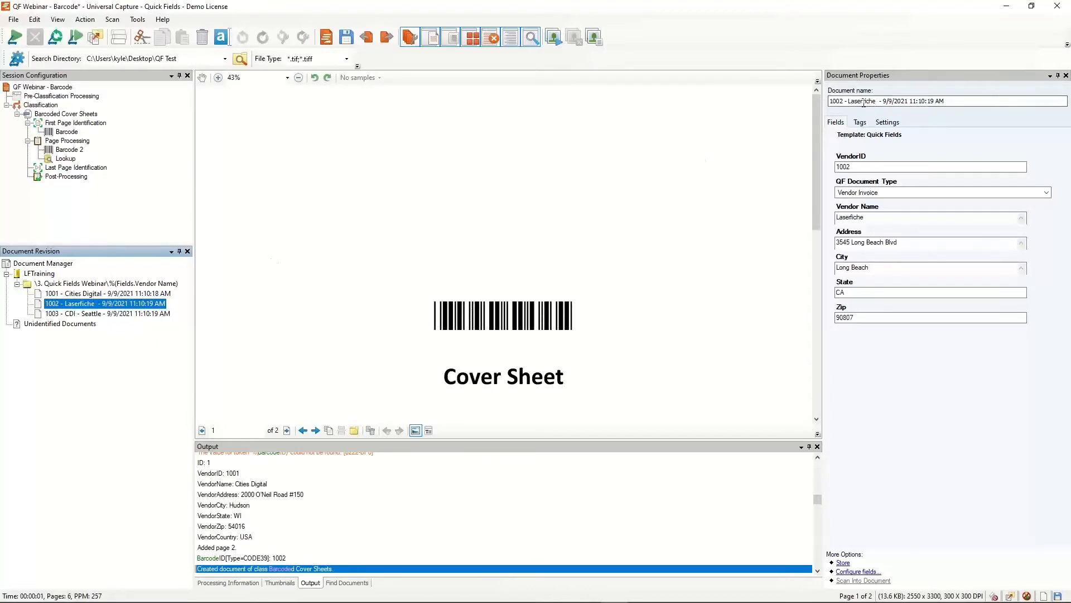
pyautogui.click(126, 296)
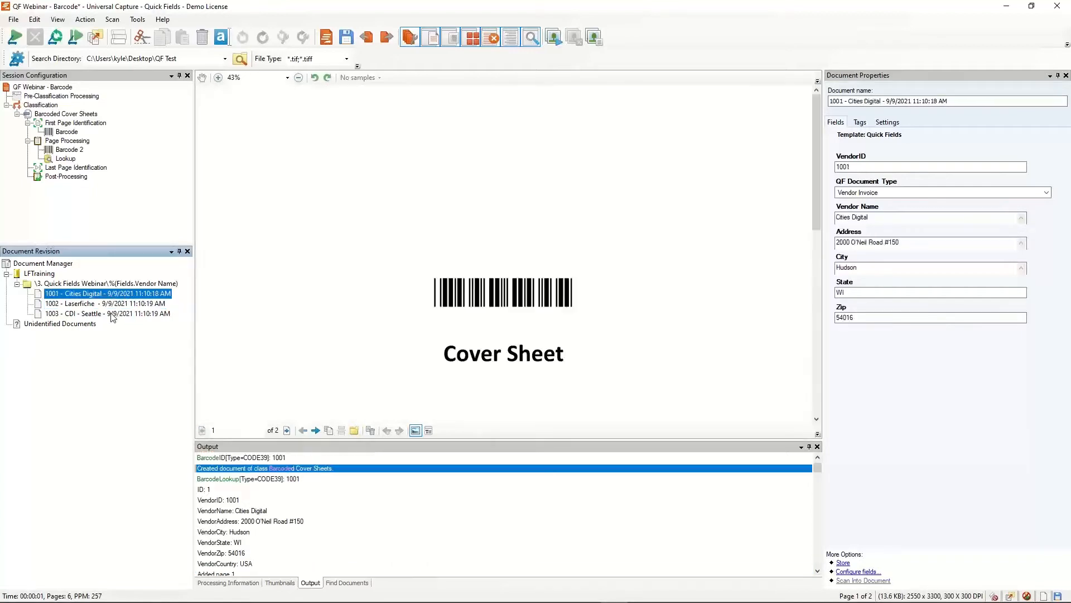
pyautogui.click(842, 102)
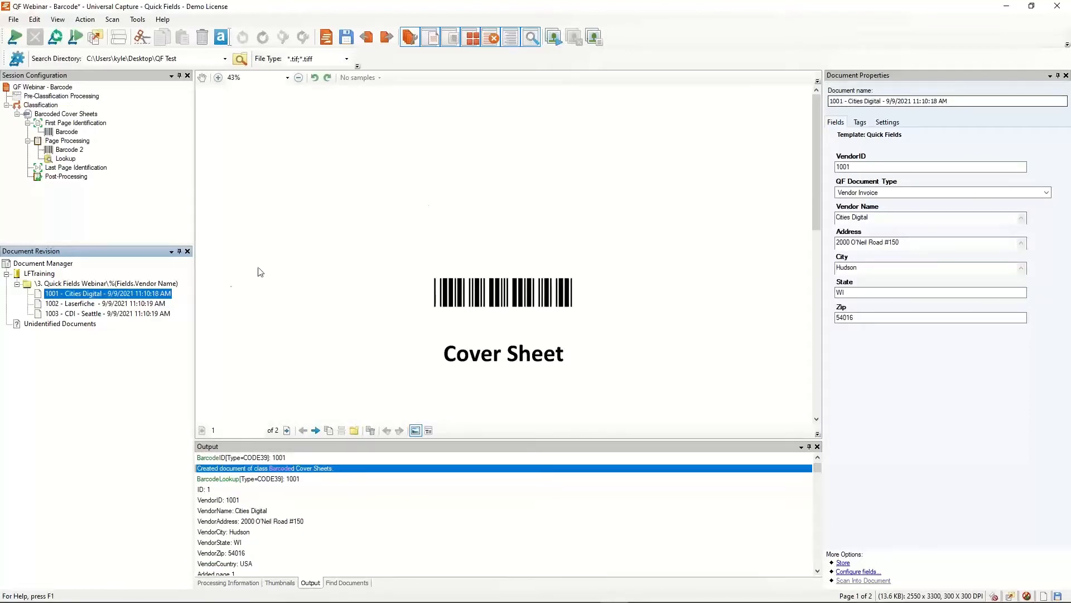
pyautogui.click(102, 305)
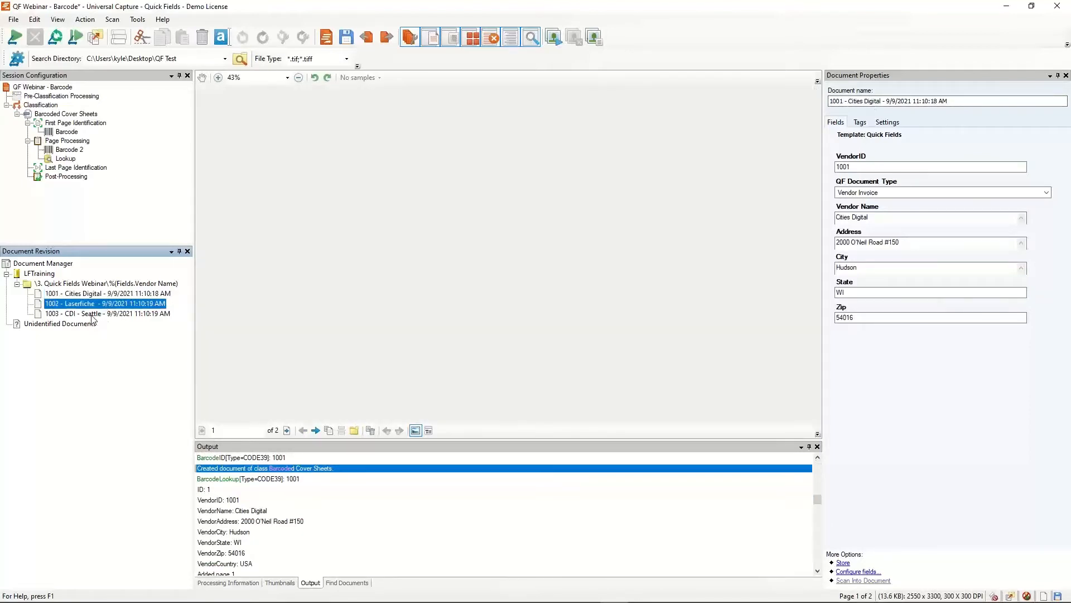
pyautogui.click(94, 314)
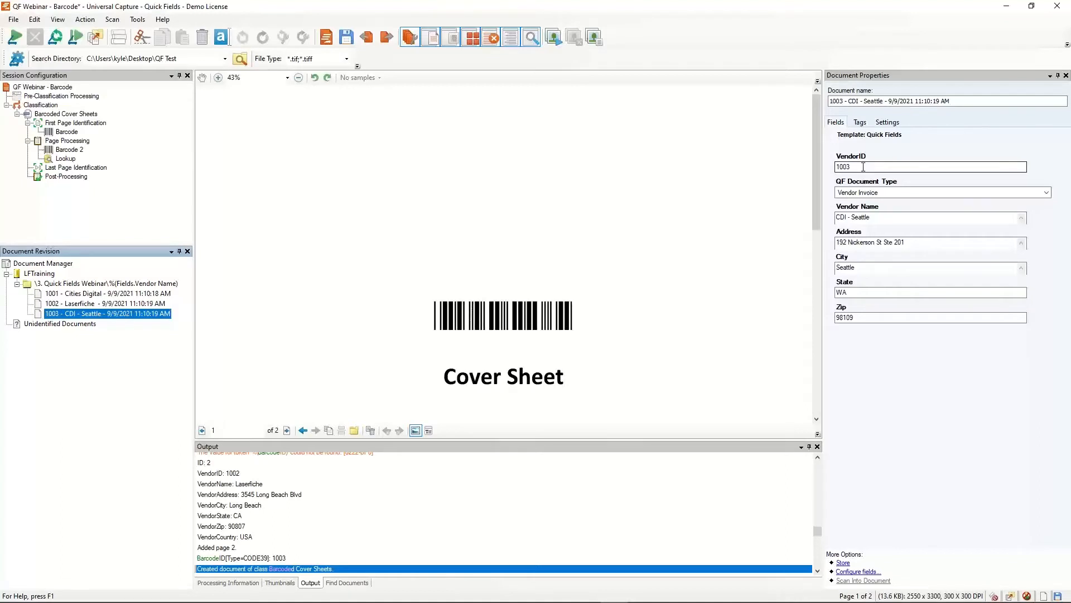
# Step: Switch to the Laserfiche repository window and view the contents of the 3. Quick Fields Webinar folder
pyautogui.click(75, 286)
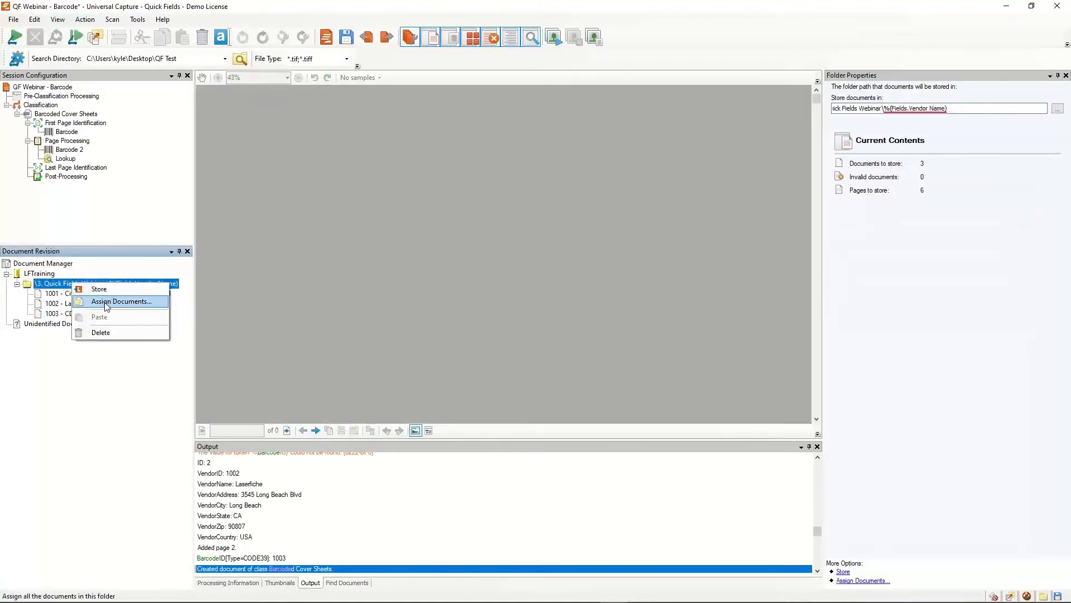
pyautogui.click(65, 361)
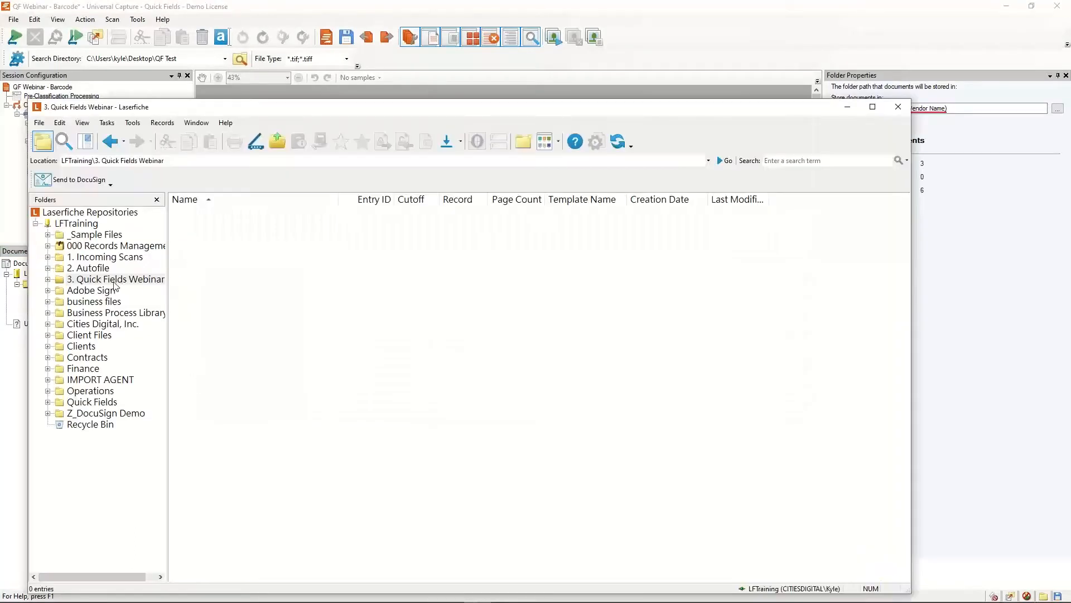
pyautogui.click(114, 282)
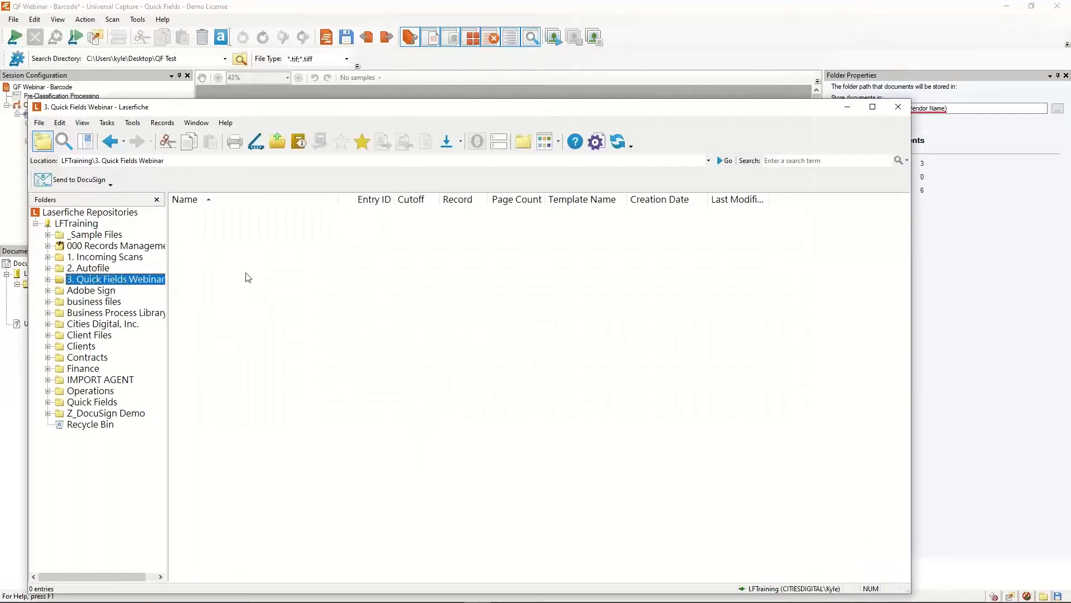
# Step: Return to Quick Fields and store the scanned documents from the Quick Fields Webinar vendor folder in the LFTraining repository
pyautogui.click(17, 366)
pyautogui.rightClick(73, 283)
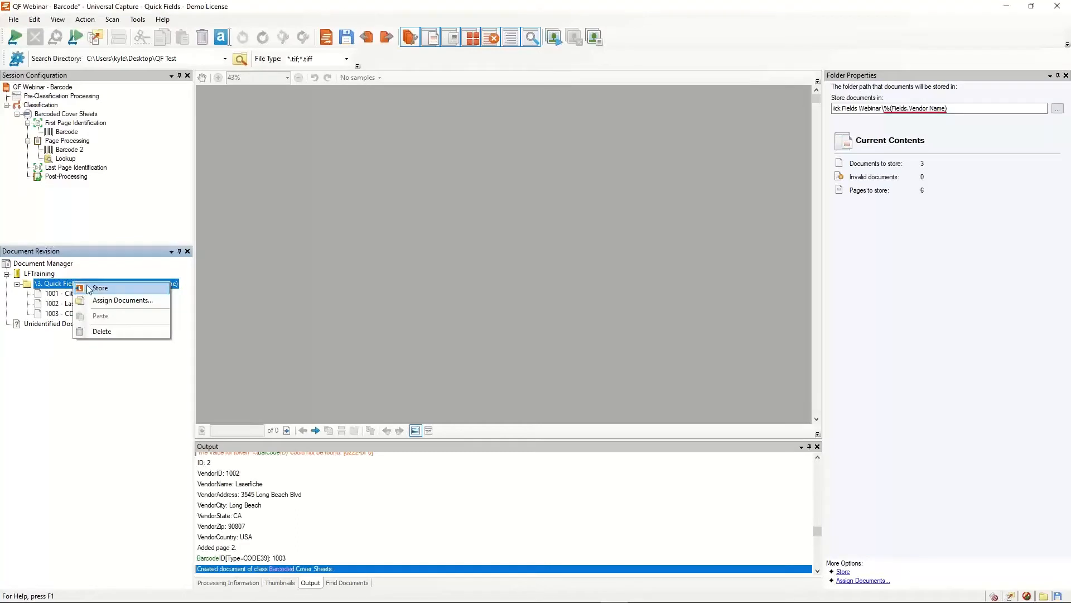
pyautogui.click(100, 288)
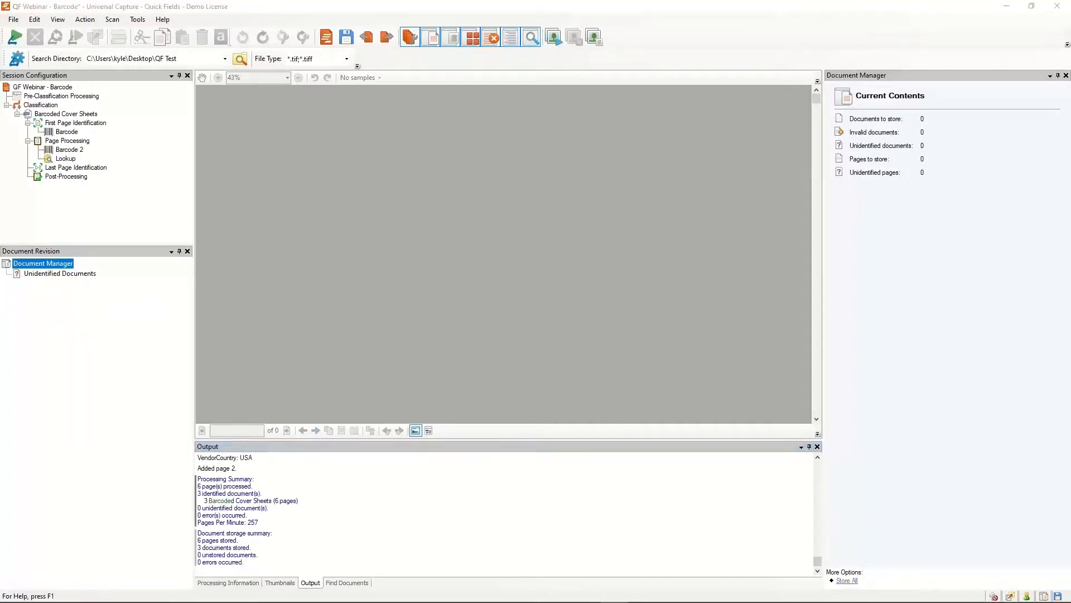
# Step: Switch to the Laserfiche repository, open the CDI - Seattle folder, and widen the Name column to read the full document name
pyautogui.hotkey('alt', 'Tab')
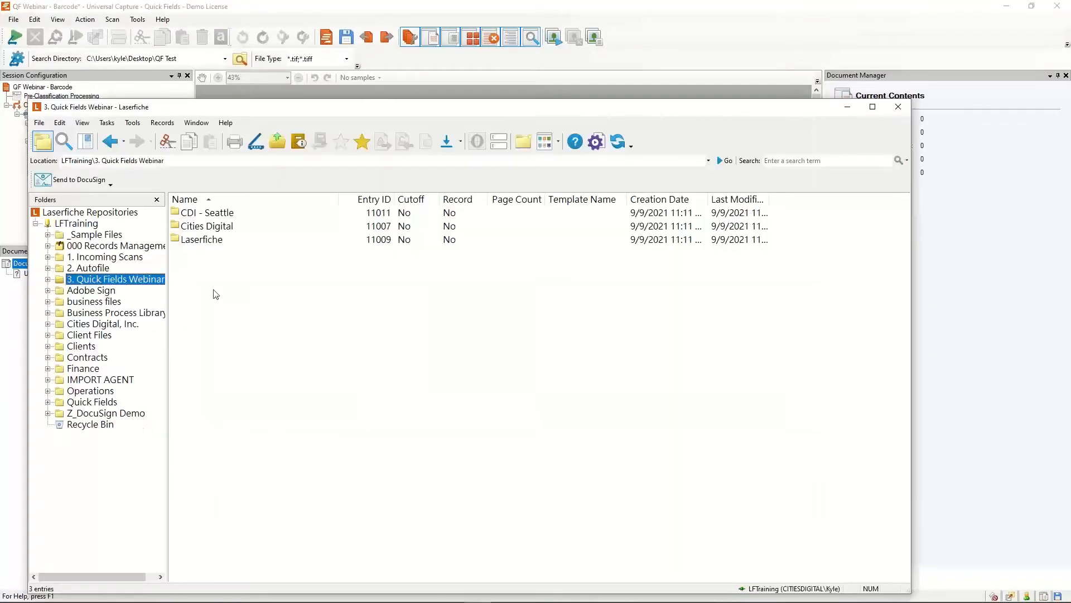
pyautogui.doubleClick(218, 215)
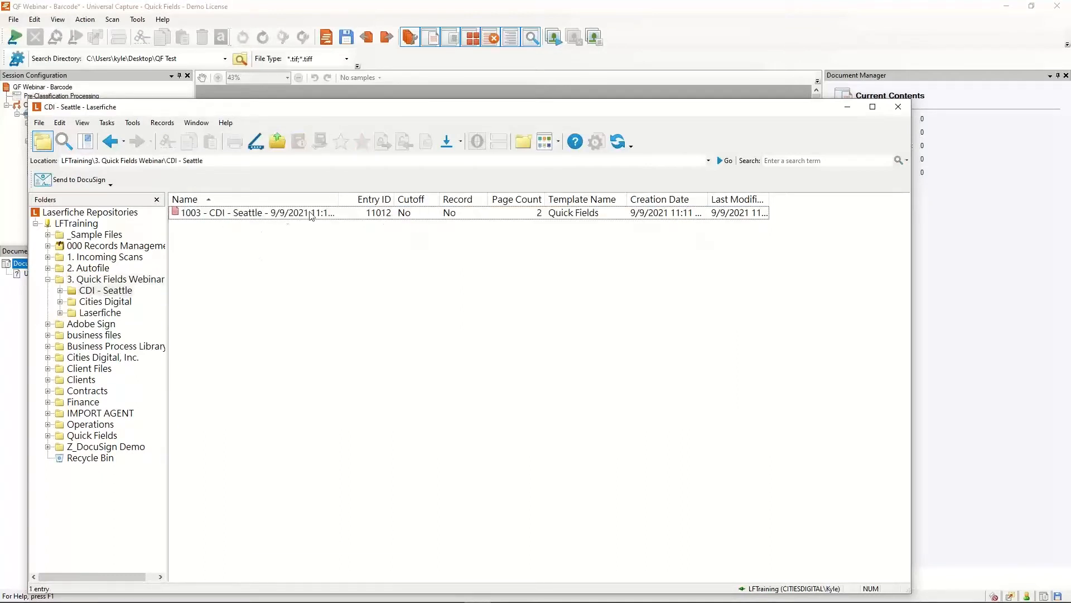
pyautogui.doubleClick(338, 200)
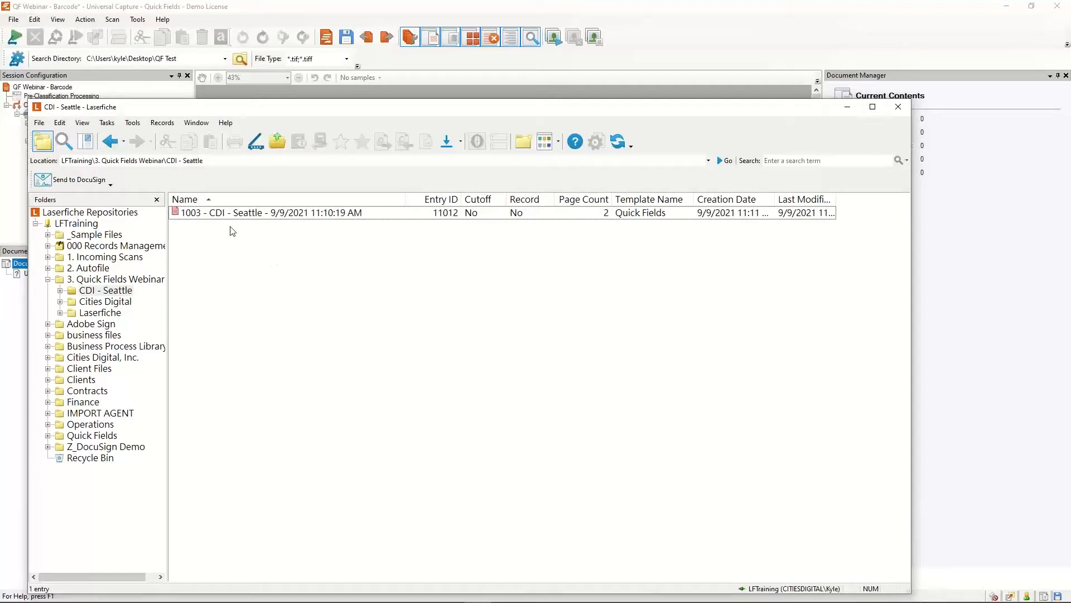
# Step: Return to Quick Fields and open the recent session QF Webinar - Zone OCR, saving the current barcode session
pyautogui.click(17, 203)
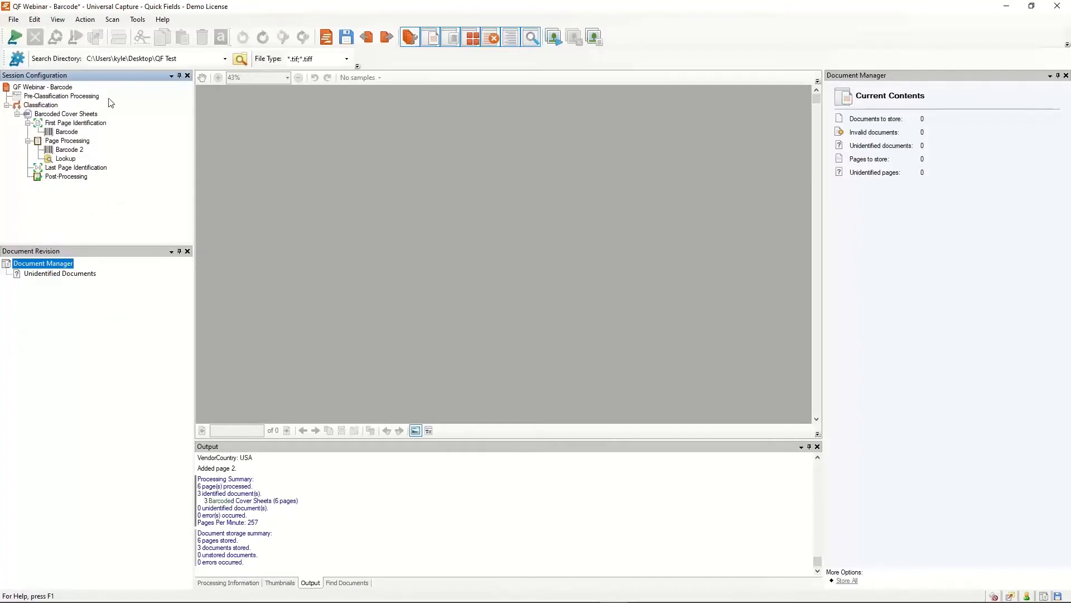
pyautogui.click(14, 20)
pyautogui.moveTo(56, 56)
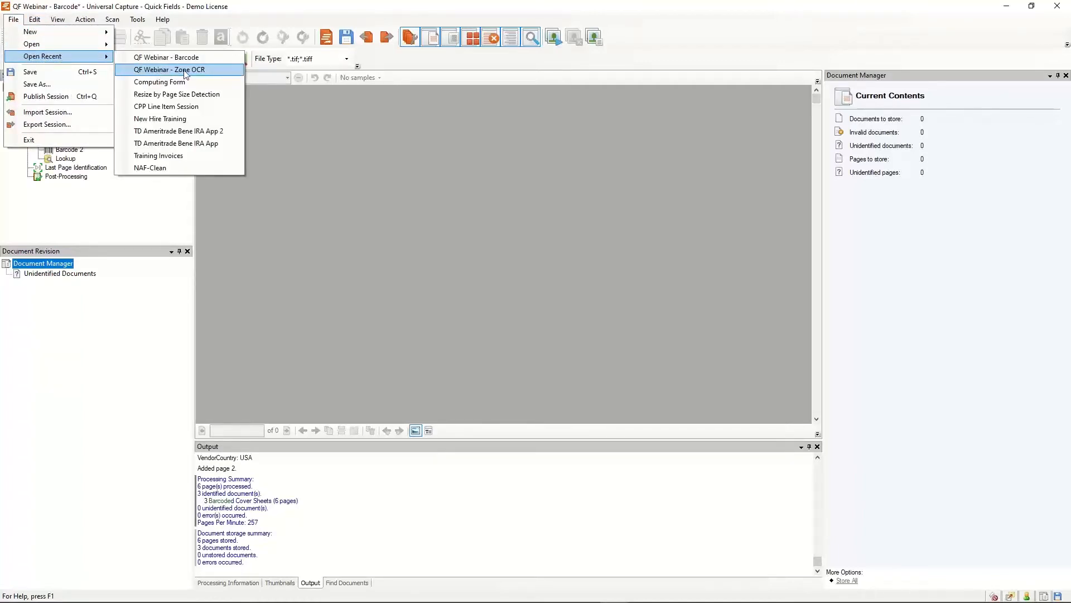
pyautogui.click(180, 71)
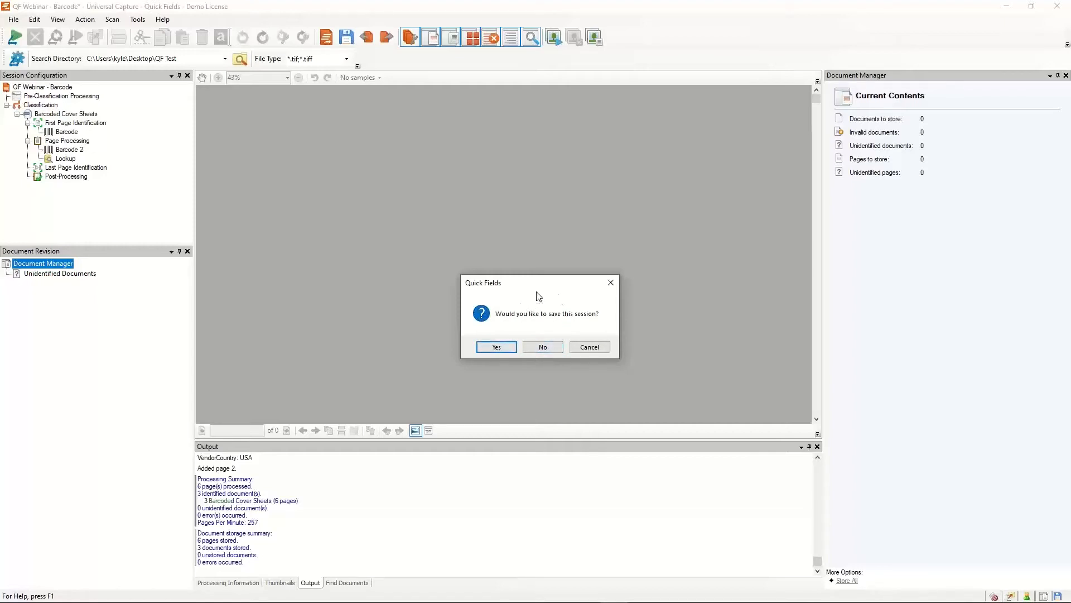
pyautogui.click(502, 349)
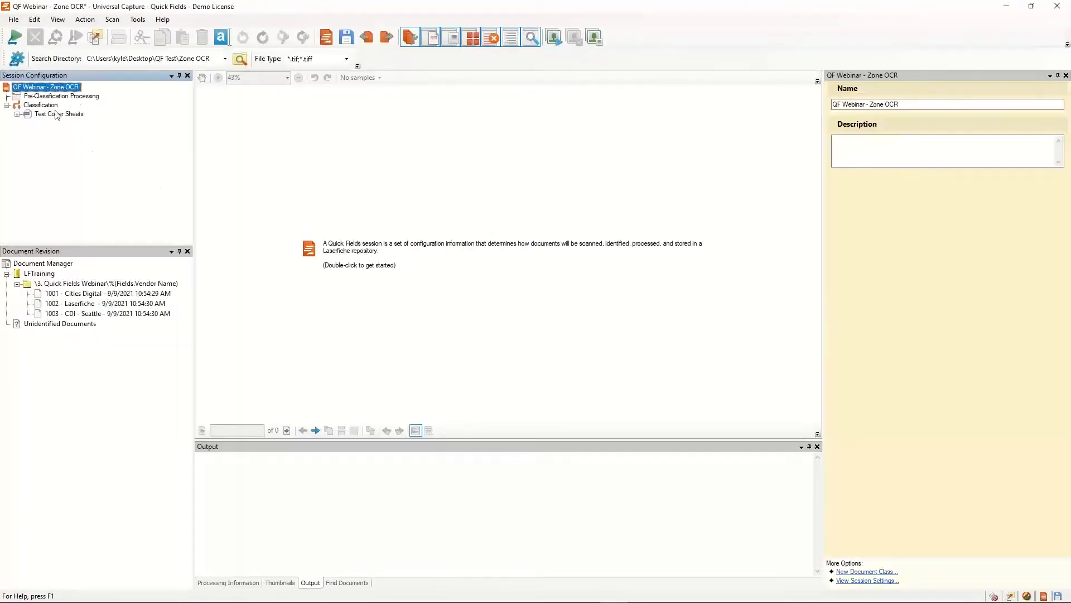
# Step: View the first-page OmniPage Zone OCR process of the Text Cover Sheets class, and delete the folder of previously scanned documents
pyautogui.click(18, 114)
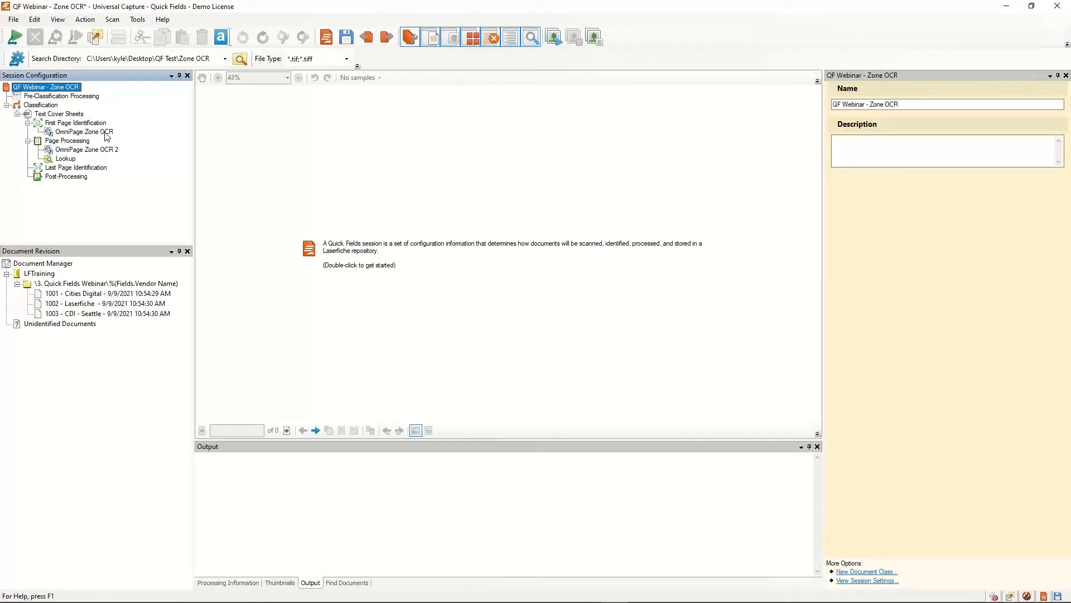
pyautogui.click(81, 132)
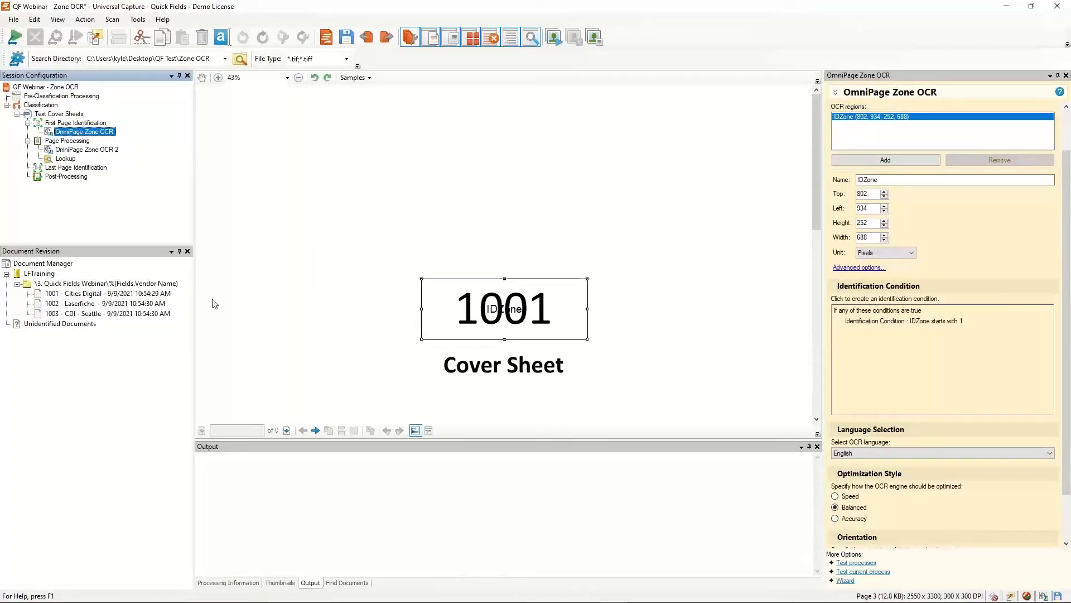
pyautogui.rightClick(69, 283)
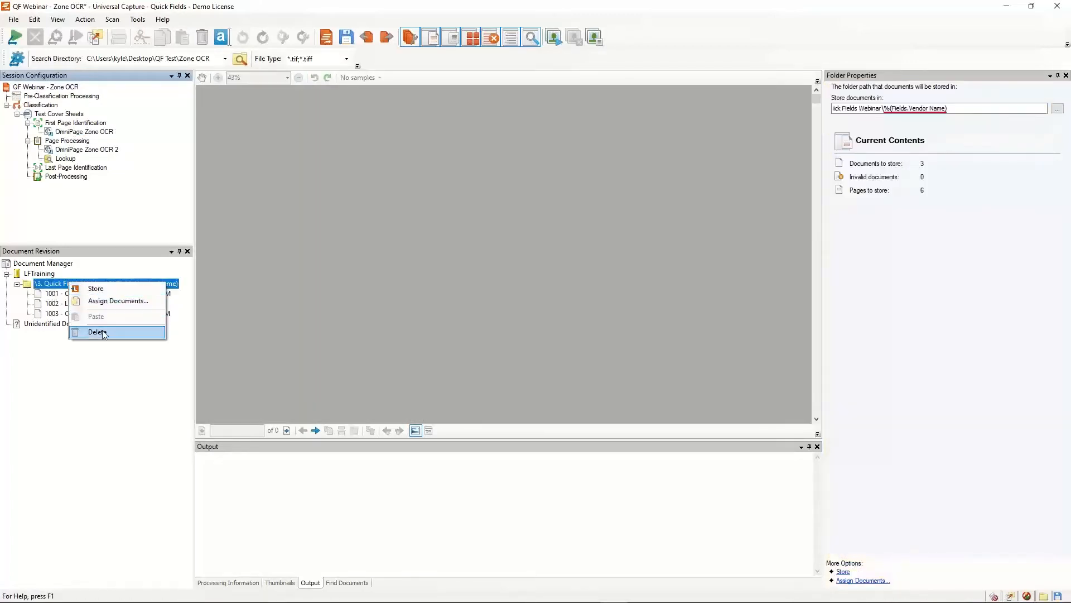
pyautogui.click(111, 332)
pyautogui.click(573, 347)
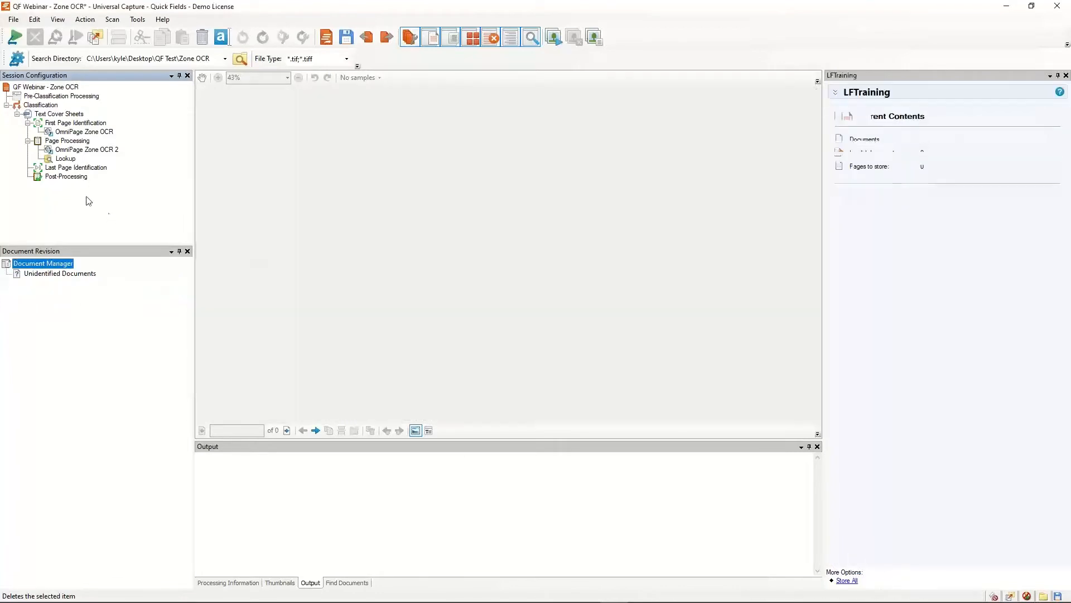
# Step: Scan the QF Test\Zone OCR directory with the Zone OCR session and open the scanned 1001 - Cities Digital document
pyautogui.click(79, 132)
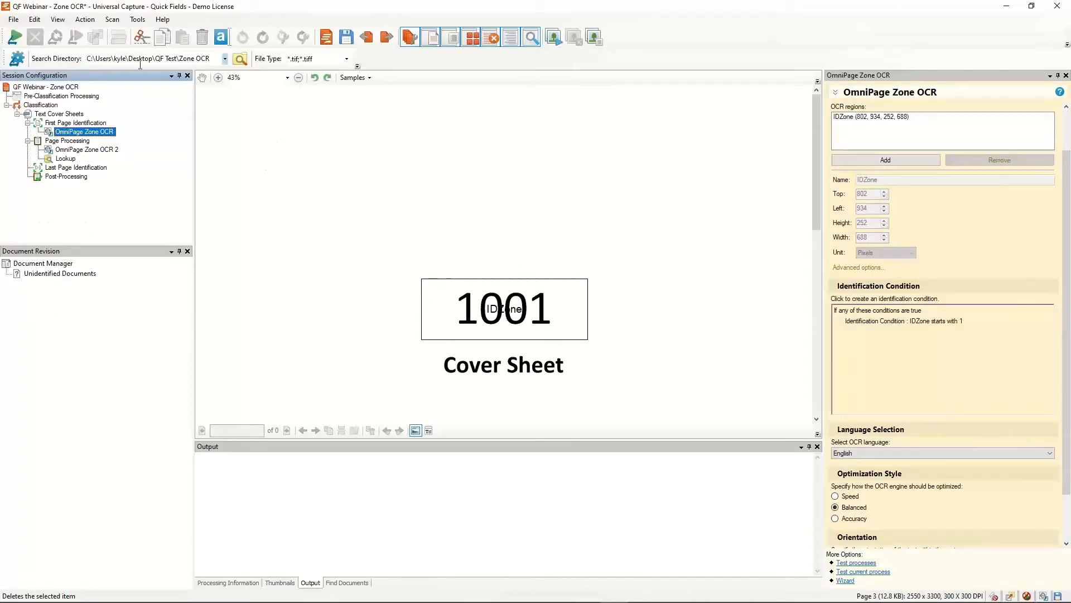
pyautogui.click(14, 37)
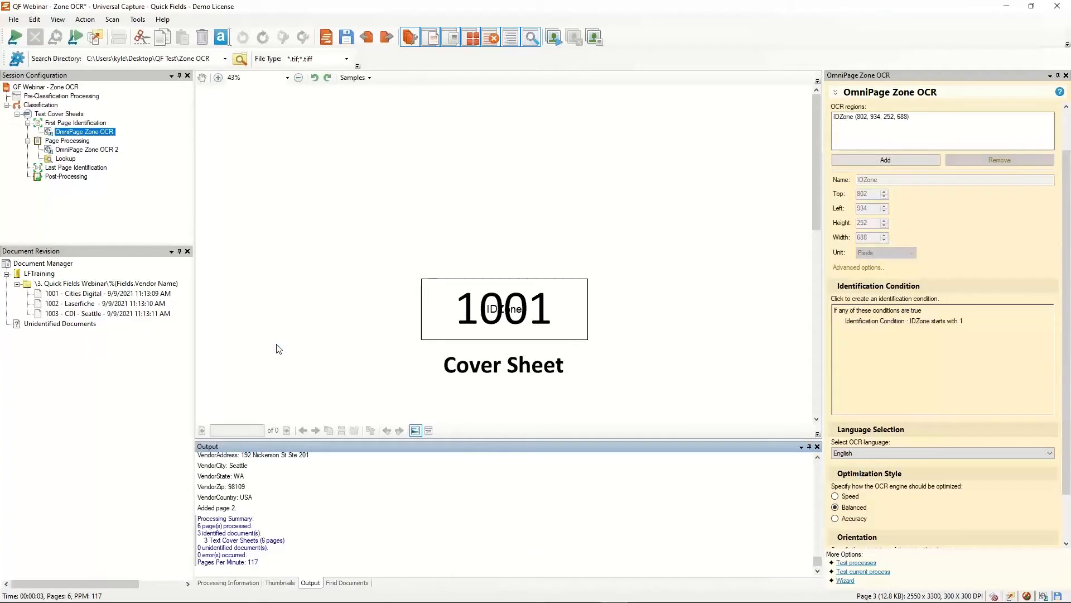
pyautogui.click(91, 296)
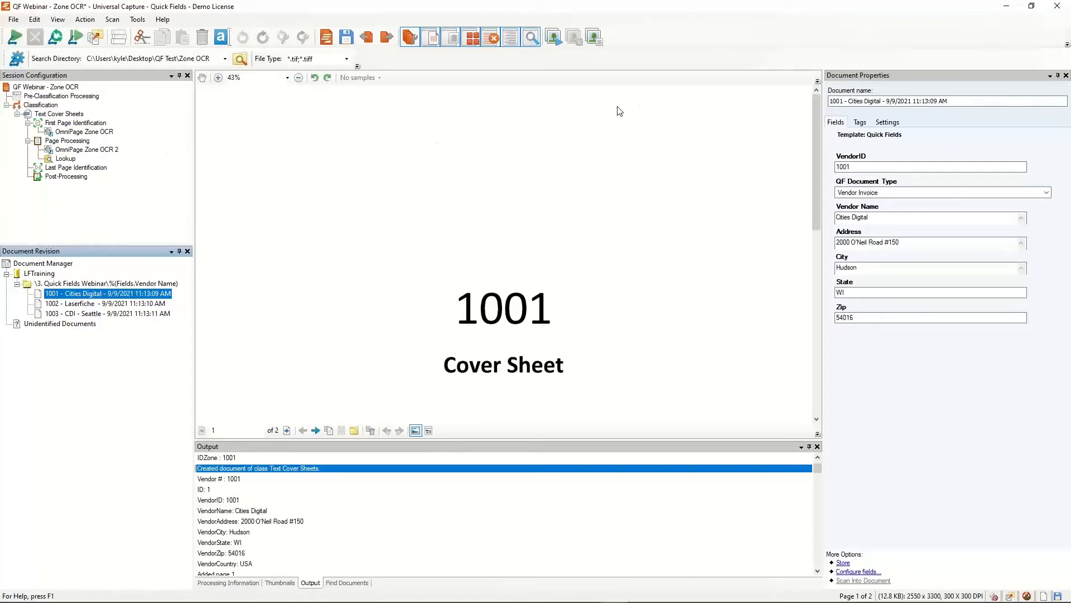
# Step: Create a new blank session, saving the QF Webinar - Zone OCR session
pyautogui.click(14, 21)
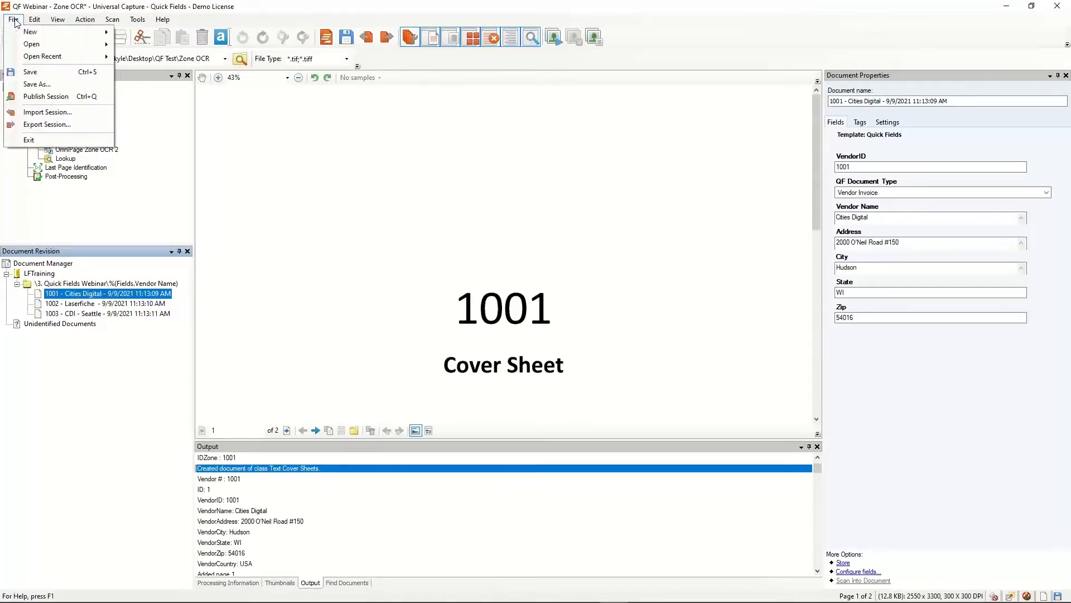
pyautogui.moveTo(22, 33)
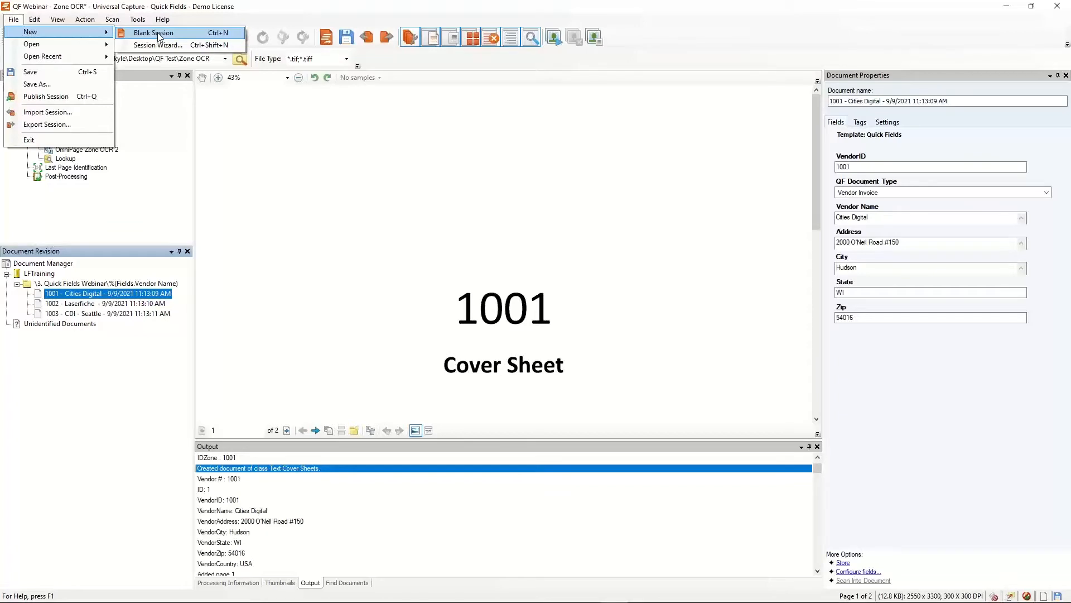
pyautogui.click(159, 34)
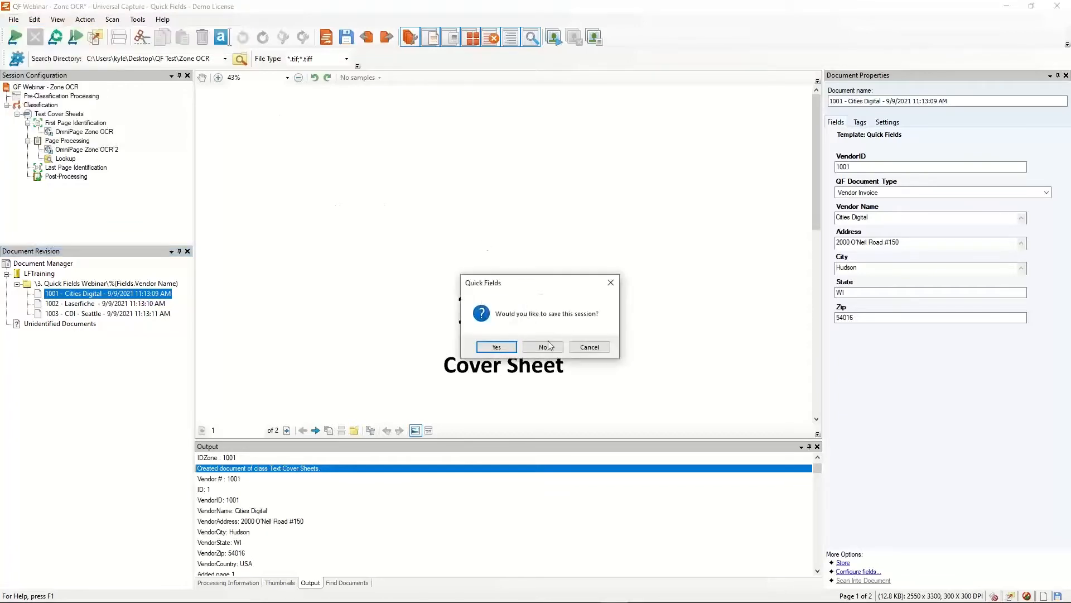
pyautogui.click(497, 348)
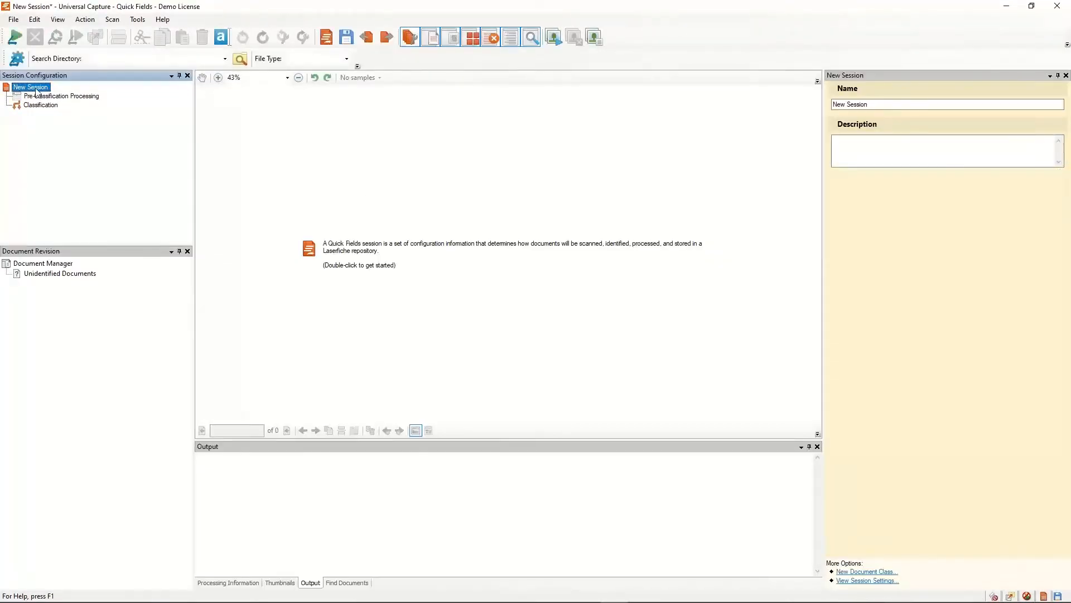
# Step: Start the New Session Wizard without saving the blank session, and name the session Barcode with the Quick Wizard type
pyautogui.click(14, 20)
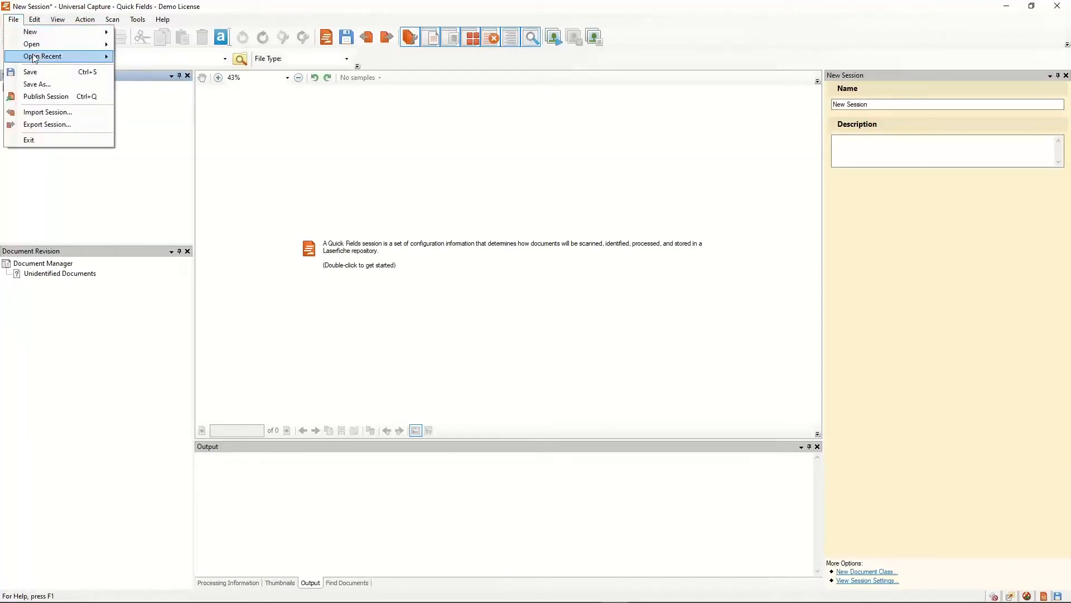
pyautogui.moveTo(34, 34)
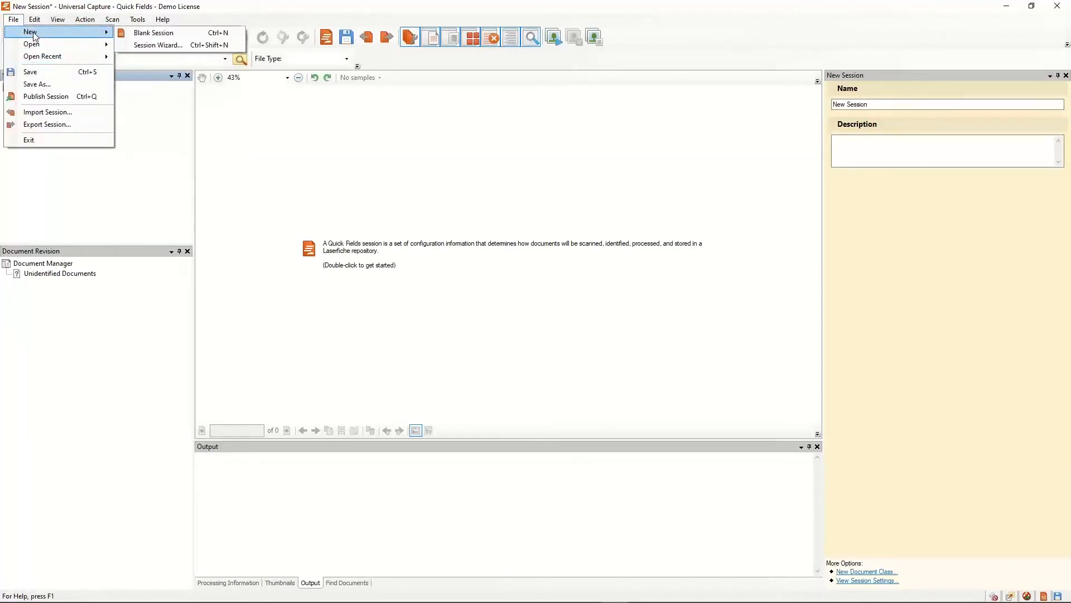
pyautogui.click(158, 45)
pyautogui.click(547, 347)
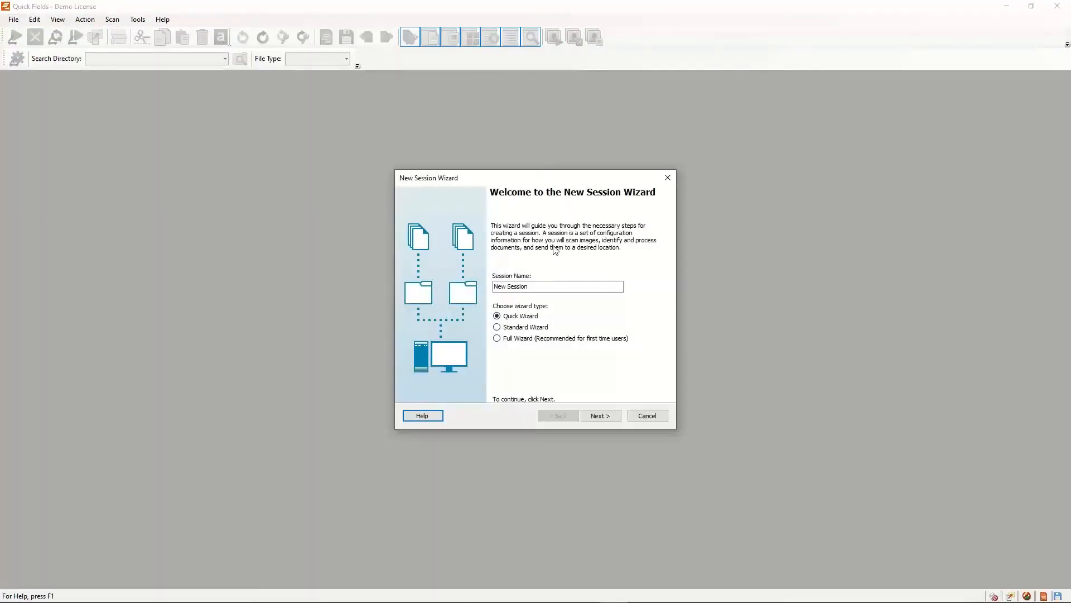
pyautogui.moveTo(546, 180); pyautogui.dragTo(503, 178)
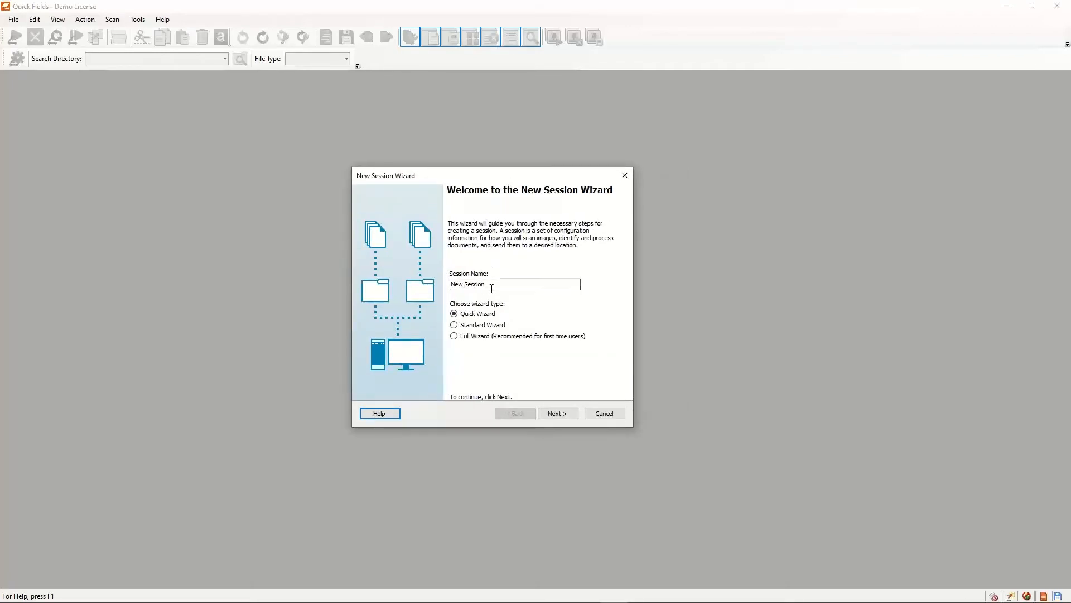
pyautogui.moveTo(492, 284); pyautogui.dragTo(438, 280)
pyautogui.write('Barcode')
pyautogui.click(557, 415)
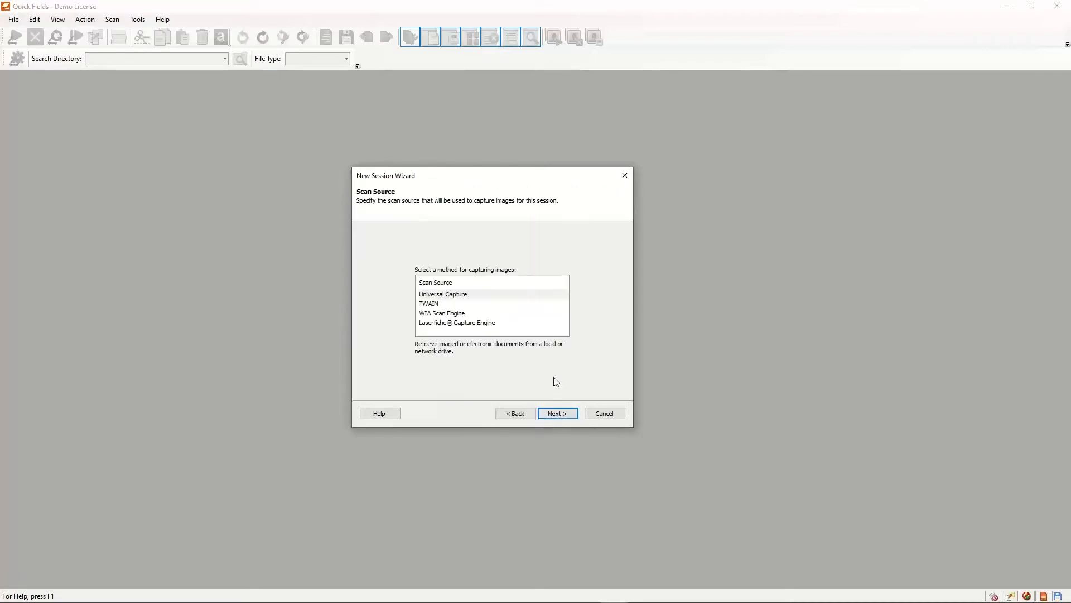
# Step: Look through the TWAIN and Laserfiche Capture Engine scan sources, and choose Universal Capture for the session
pyautogui.click(435, 305)
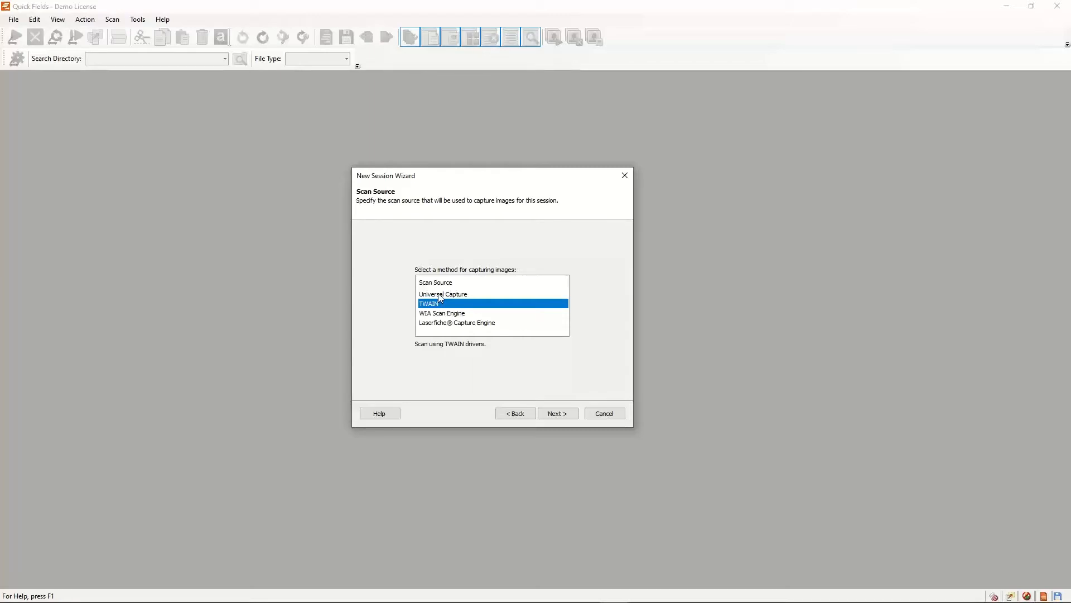
pyautogui.click(441, 295)
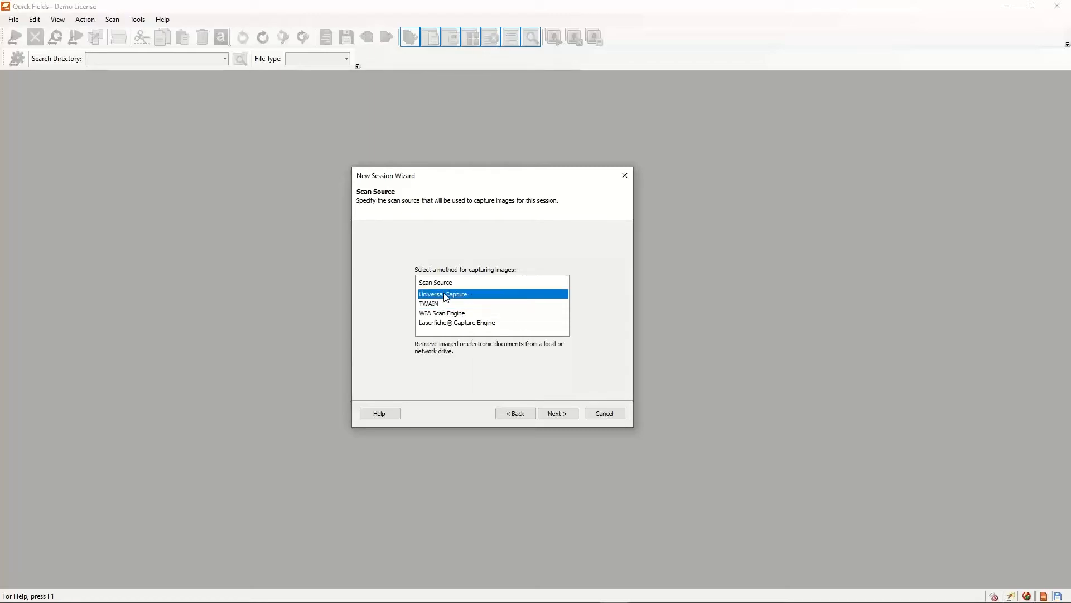
pyautogui.click(446, 324)
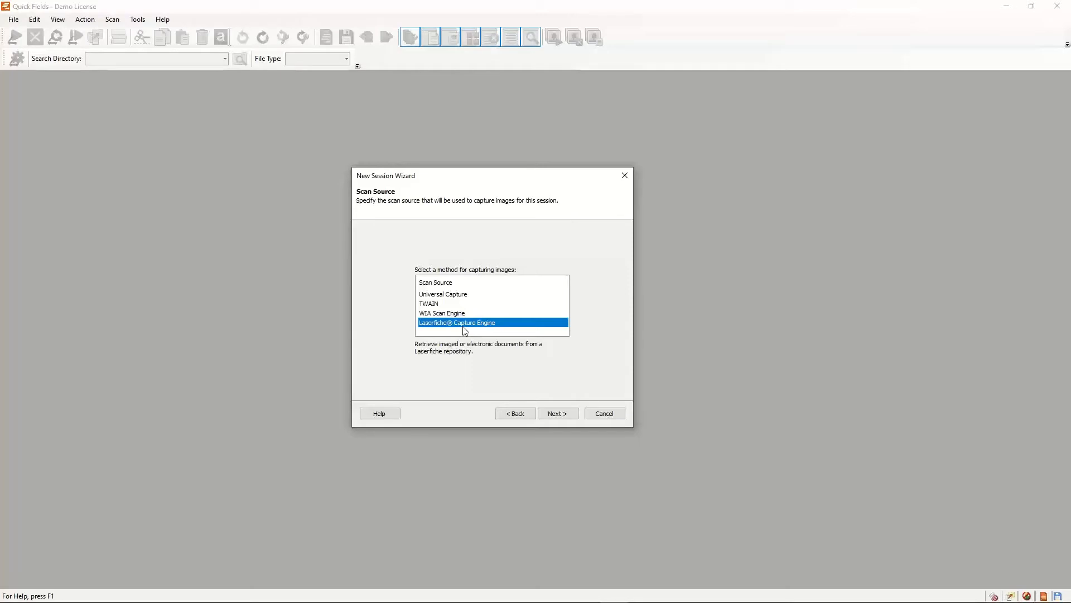
pyautogui.click(438, 296)
pyautogui.click(556, 415)
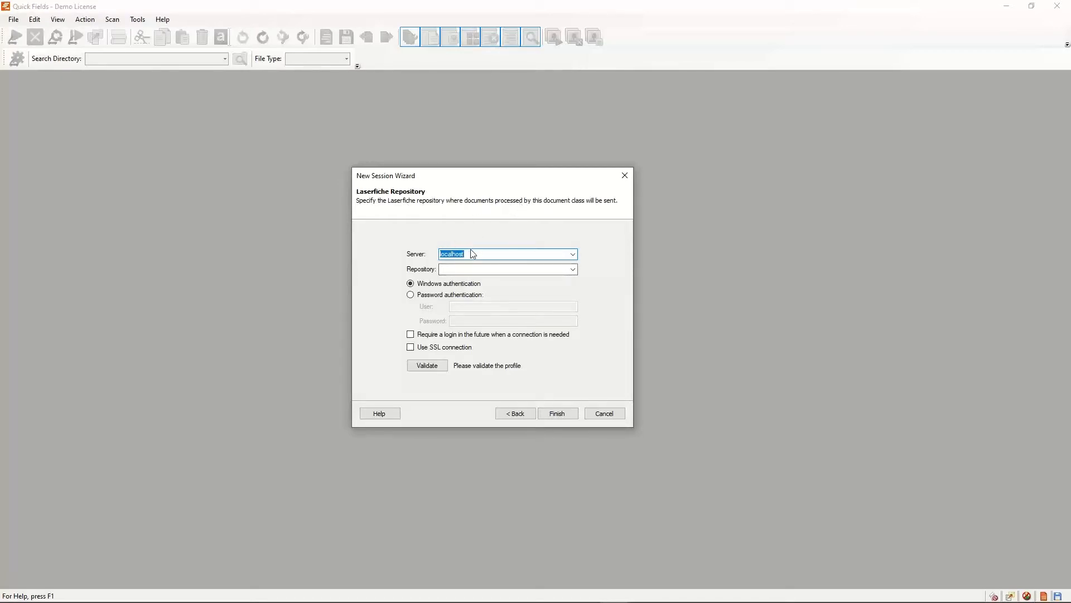
# Step: Set the session's destination repository to LFTraining on the localhost server
pyautogui.click(475, 270)
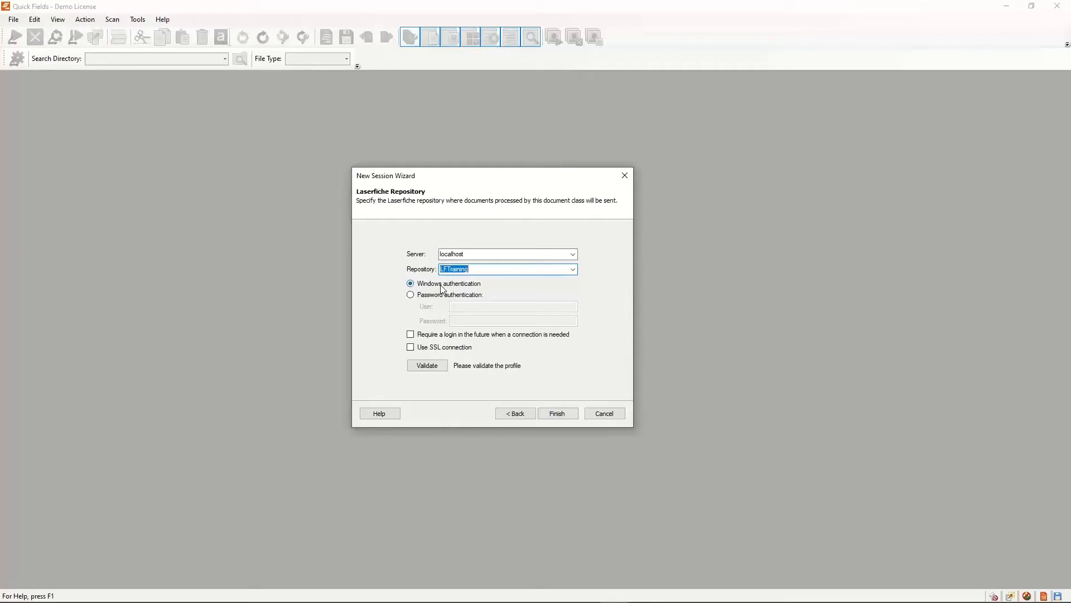
pyautogui.click(411, 295)
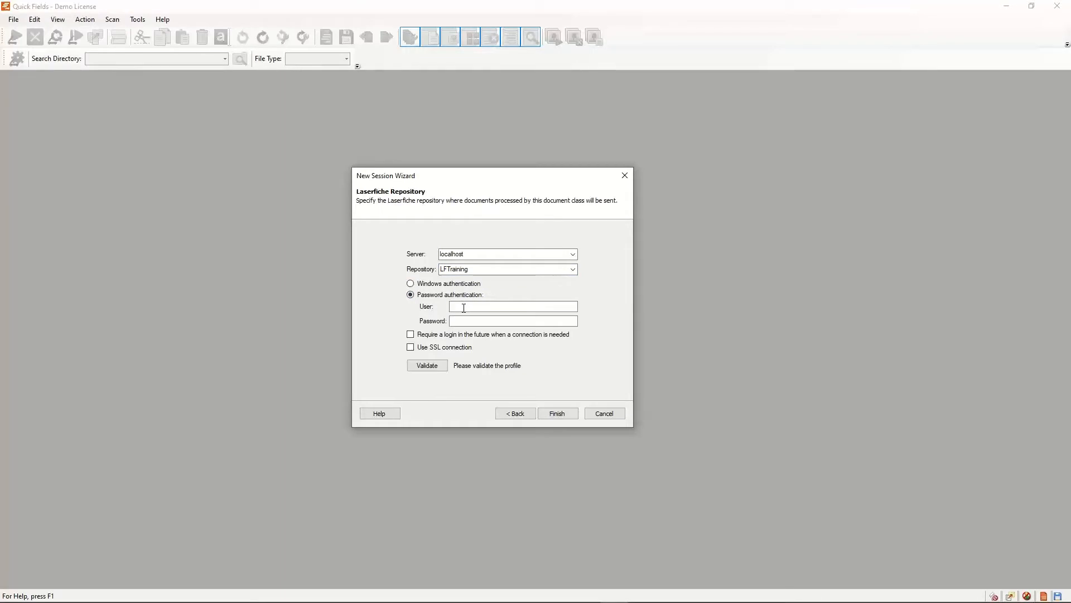
pyautogui.click(464, 308)
pyautogui.click(458, 306)
pyautogui.click(419, 286)
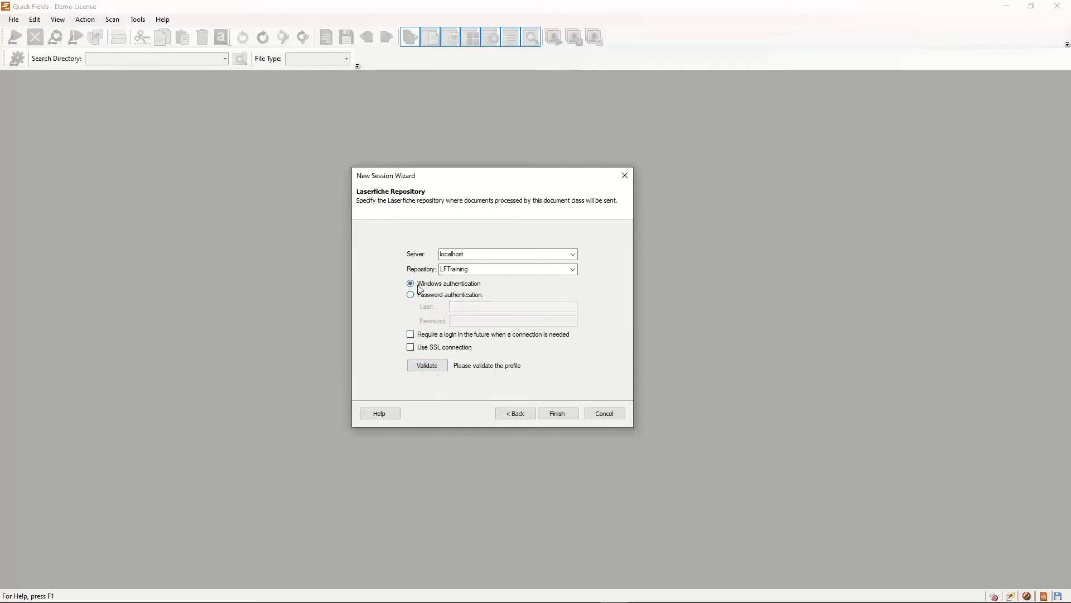
# Step: Validate the repository profile with Windows authentication and finish creating the Barcode session
pyautogui.click(434, 368)
pyautogui.click(559, 417)
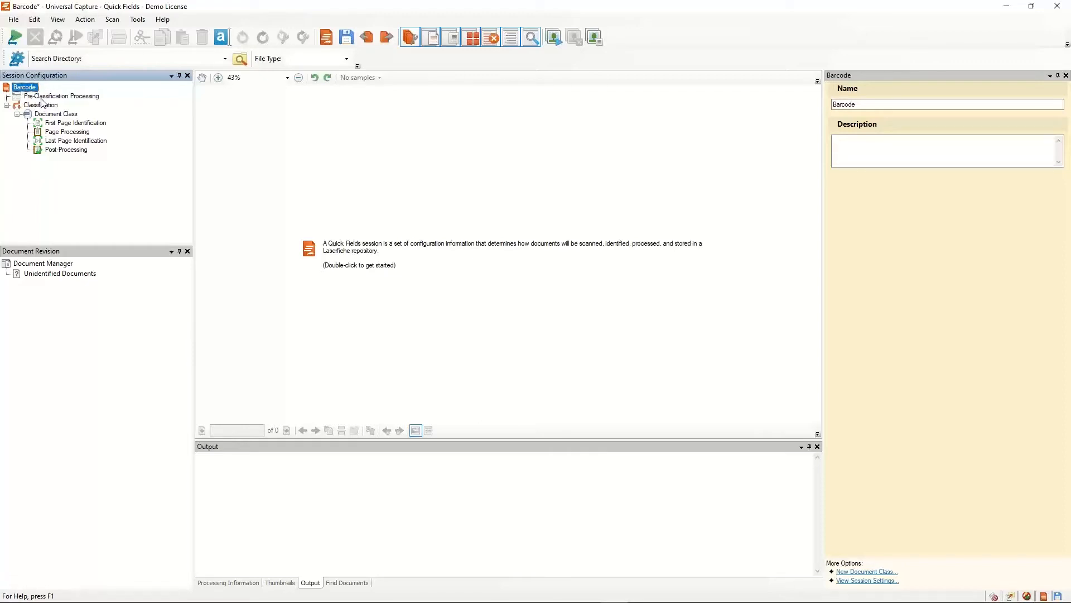
# Step: Review which processes can be added to the session's Pre-Classification Processing stage
pyautogui.click(42, 98)
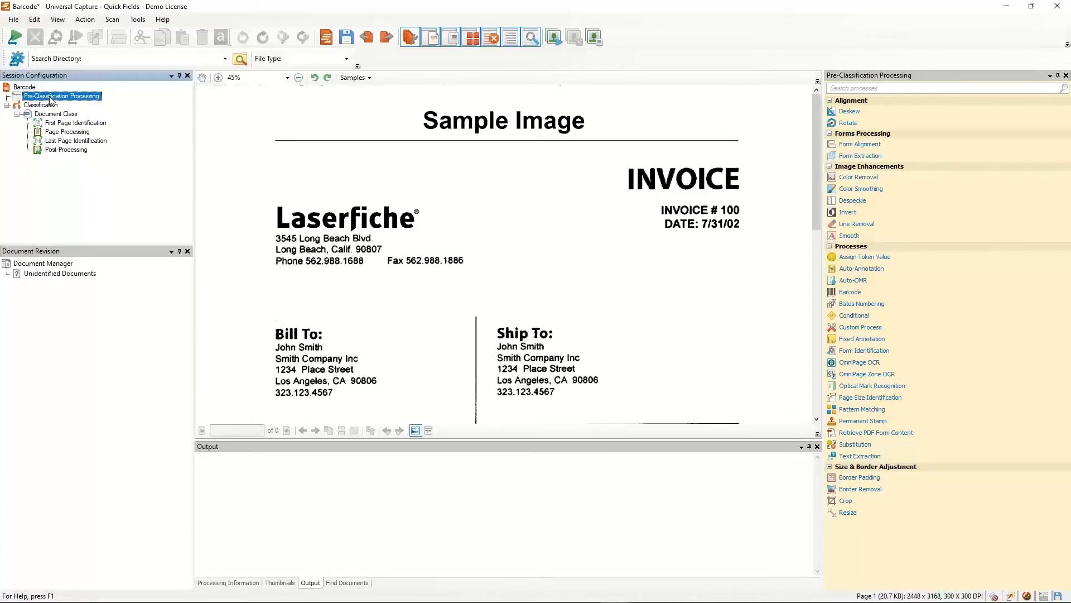
pyautogui.rightClick(51, 97)
pyautogui.moveTo(88, 108)
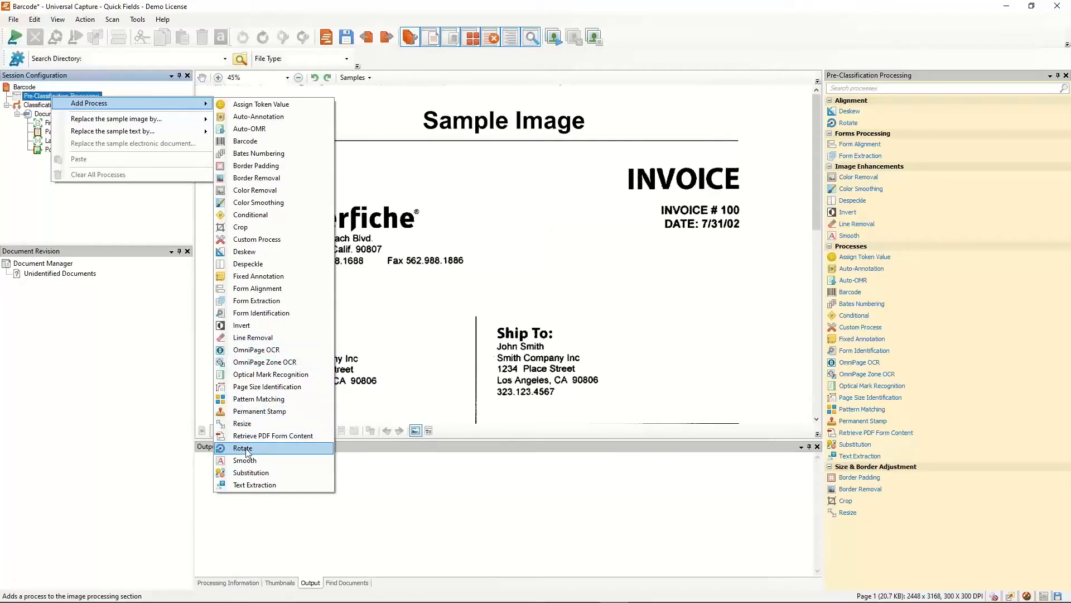
pyautogui.click(134, 204)
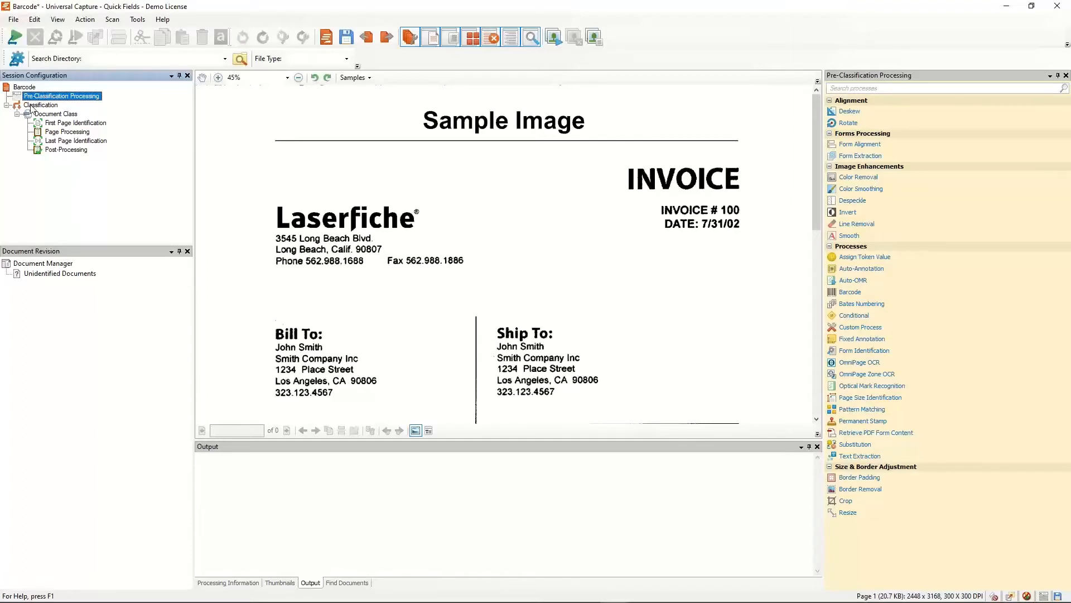
# Step: Rename the session's document class as Vendor Files-Barcode
pyautogui.click(50, 114)
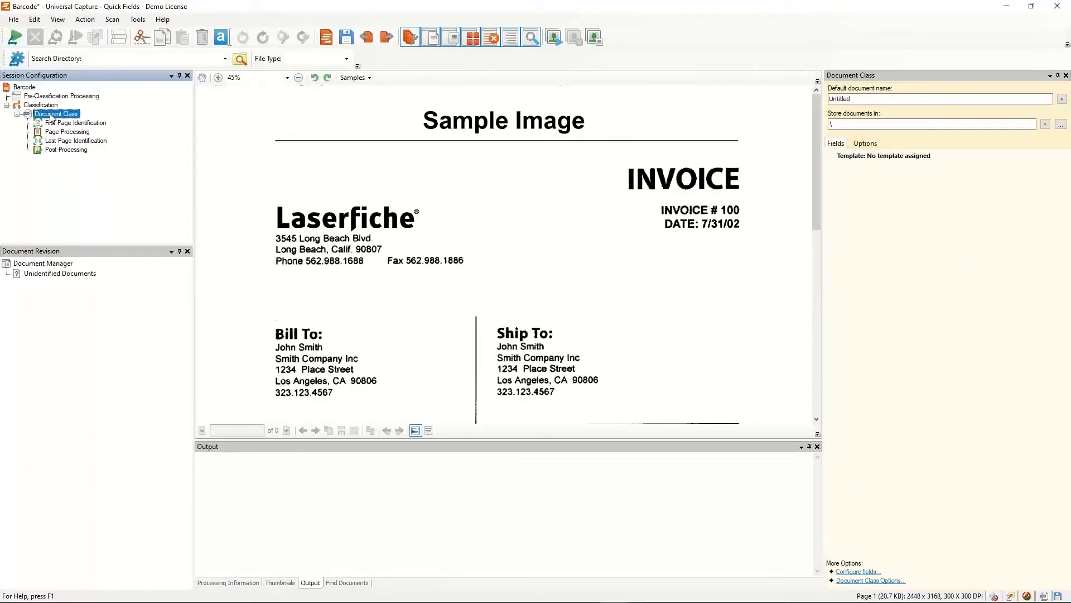
pyautogui.rightClick(50, 116)
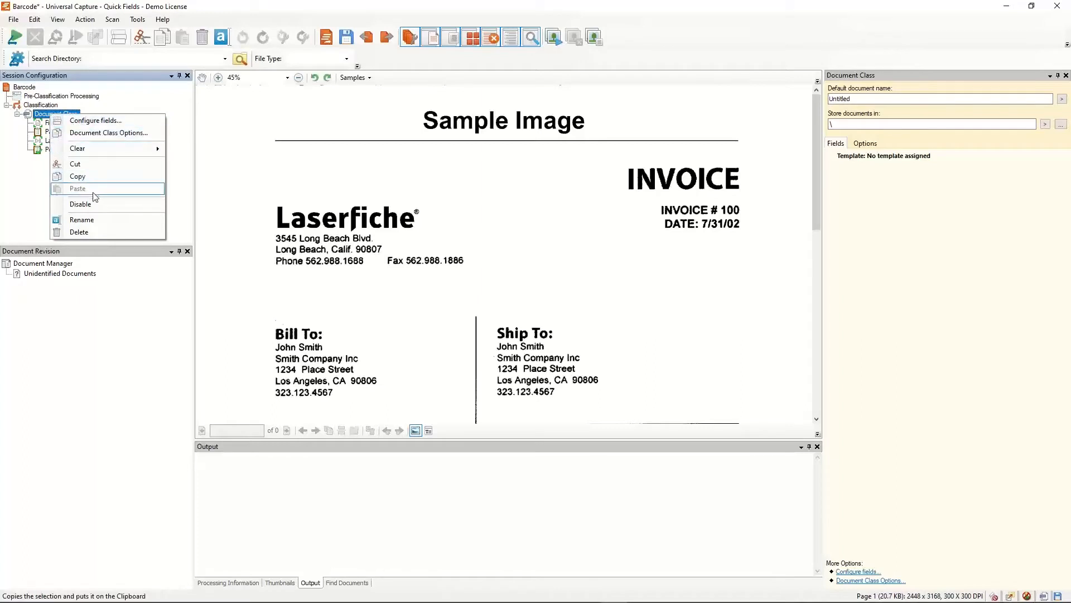
pyautogui.click(82, 219)
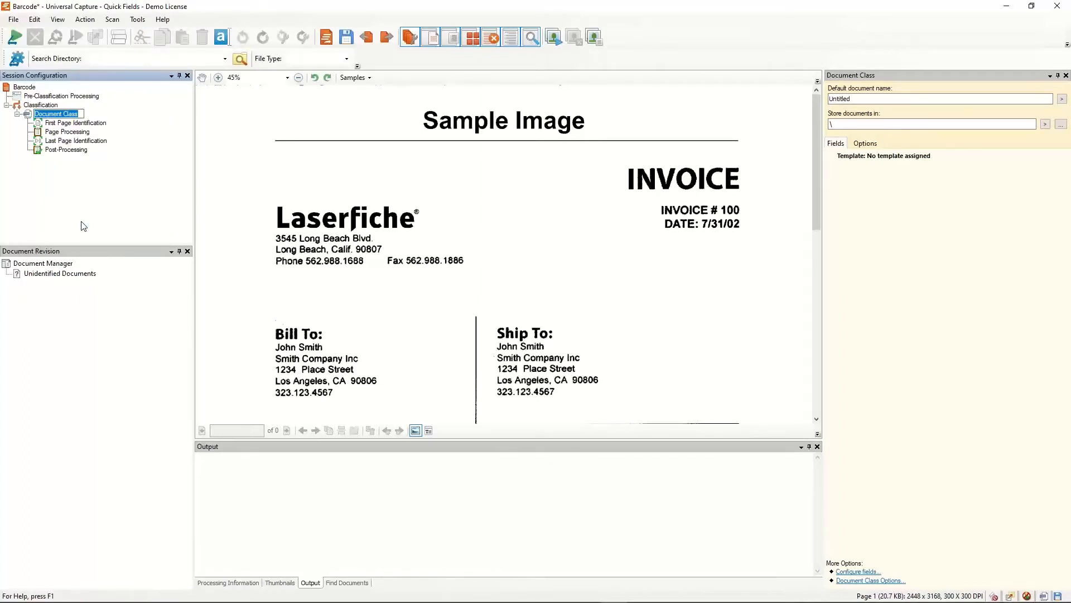
pyautogui.write('Vendor Files-Barcode')
pyautogui.press('Return')
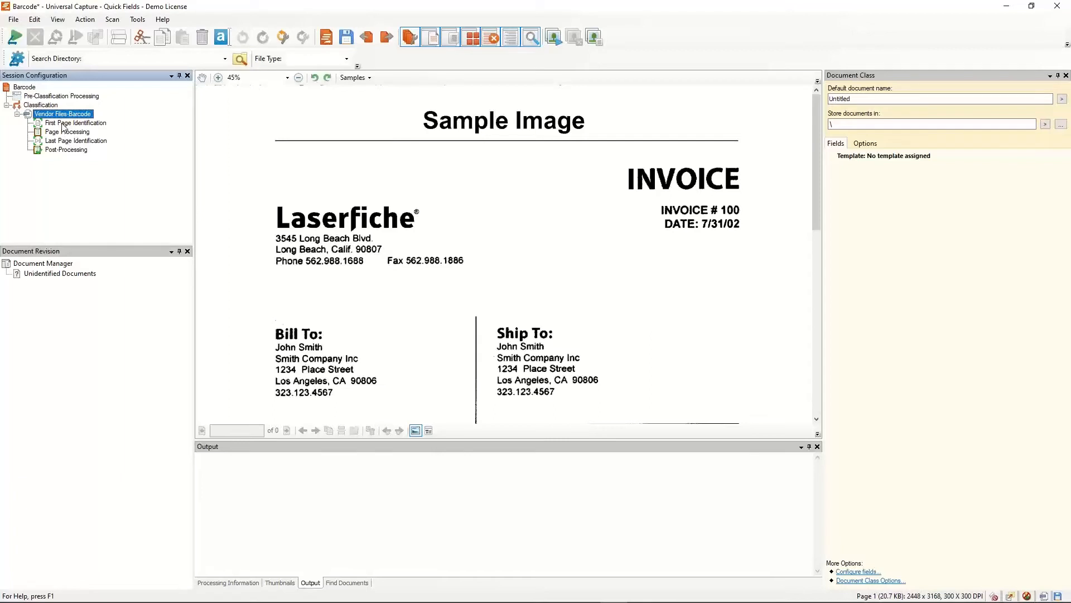
# Step: Import Cover Sheet wth barcode.tif as a new sample page image for First Page Identification
pyautogui.click(68, 125)
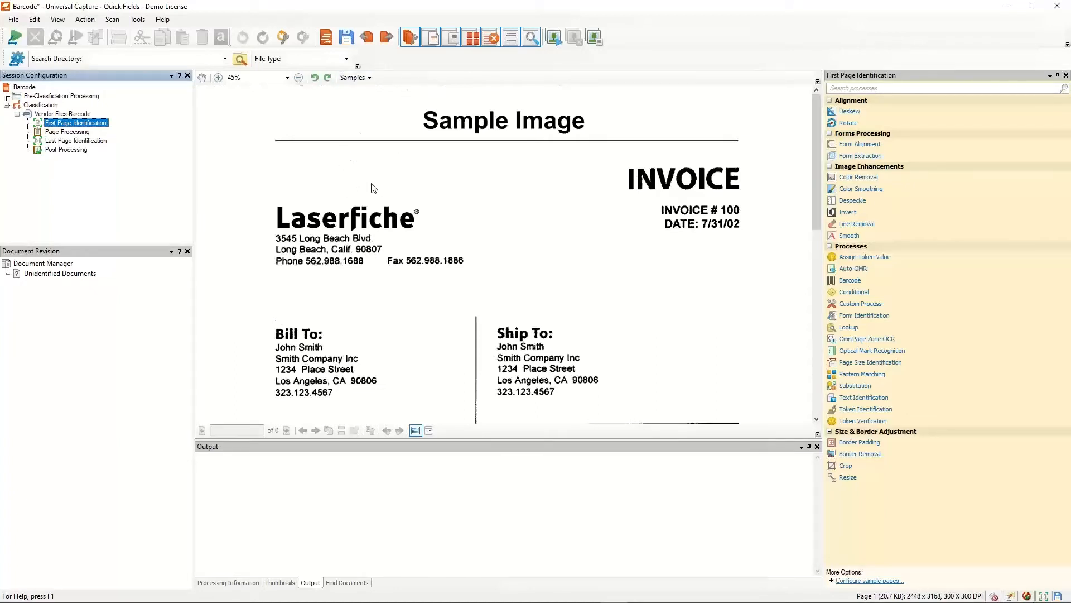
pyautogui.click(369, 78)
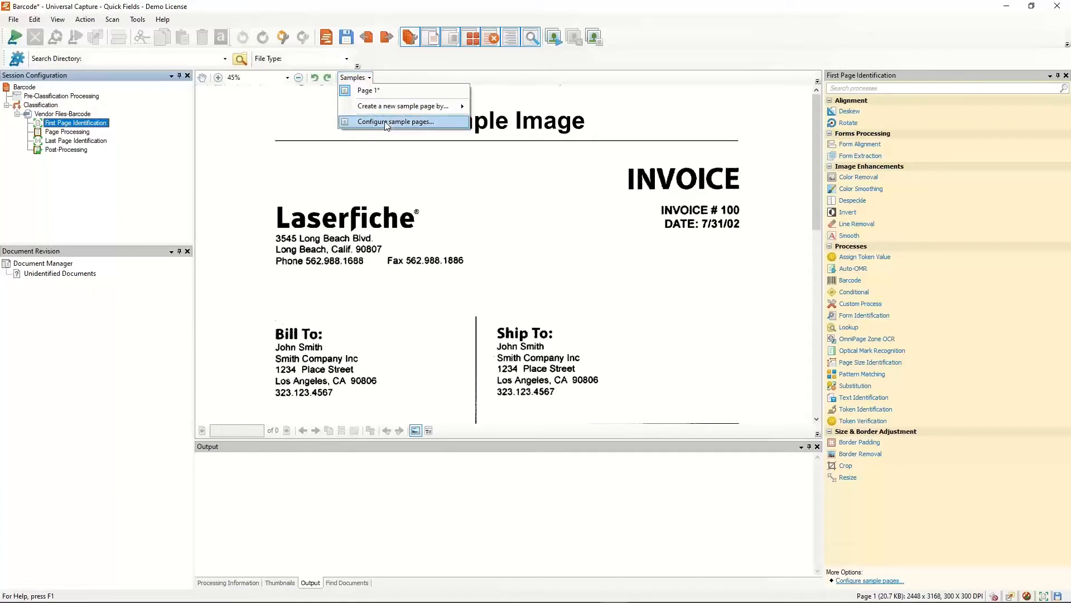
pyautogui.moveTo(390, 109)
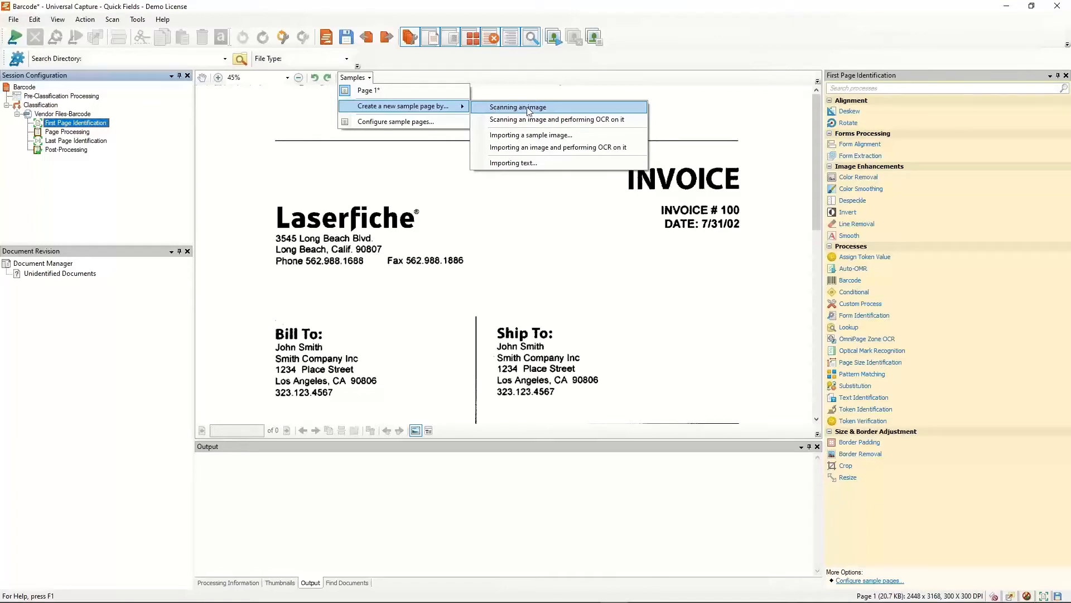
pyautogui.click(520, 137)
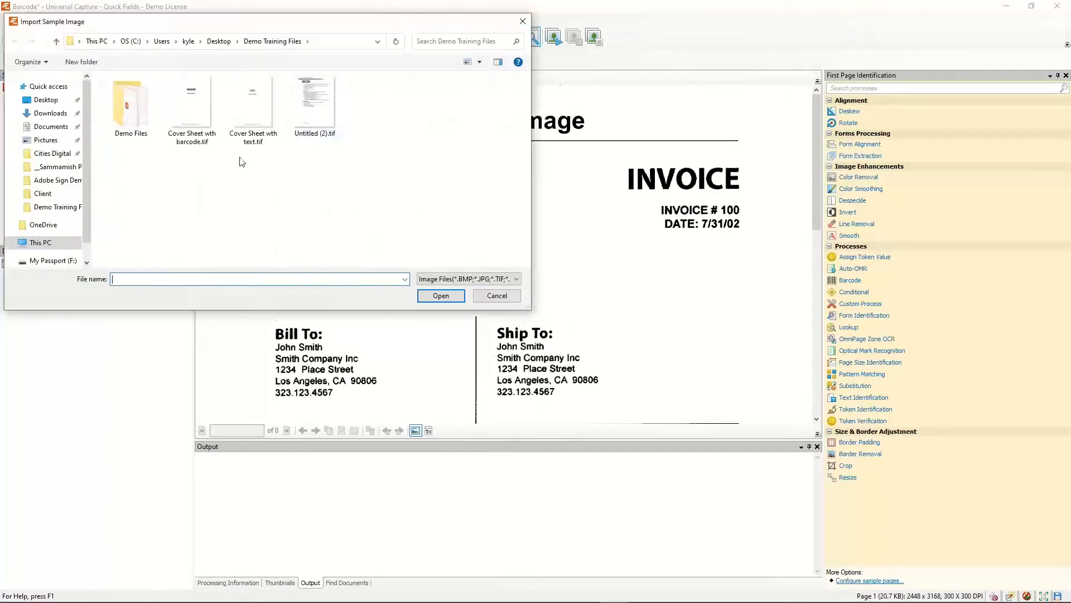
pyautogui.click(195, 109)
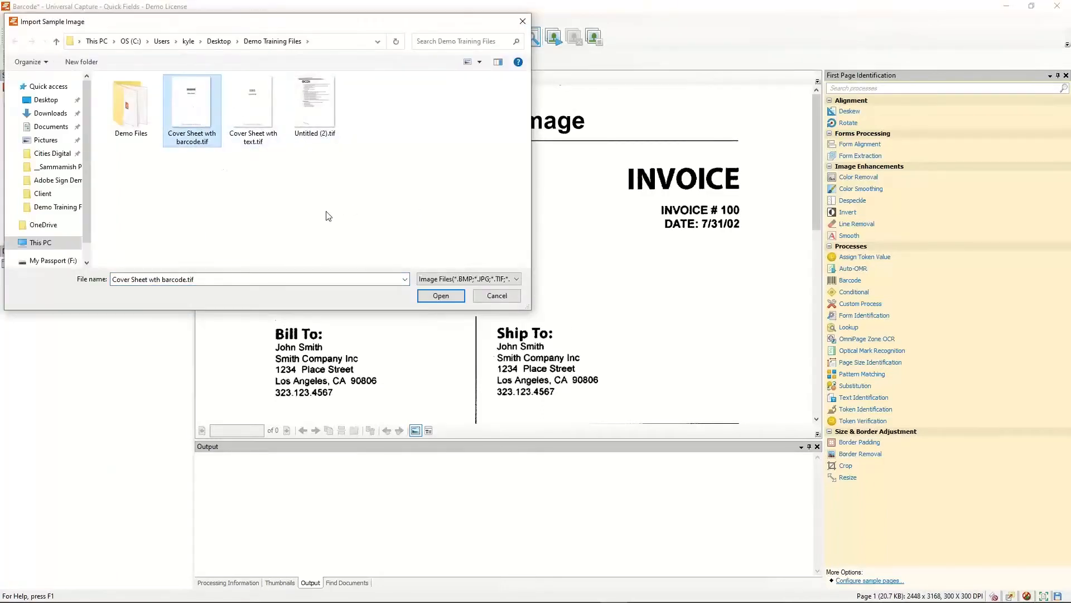
pyautogui.click(440, 297)
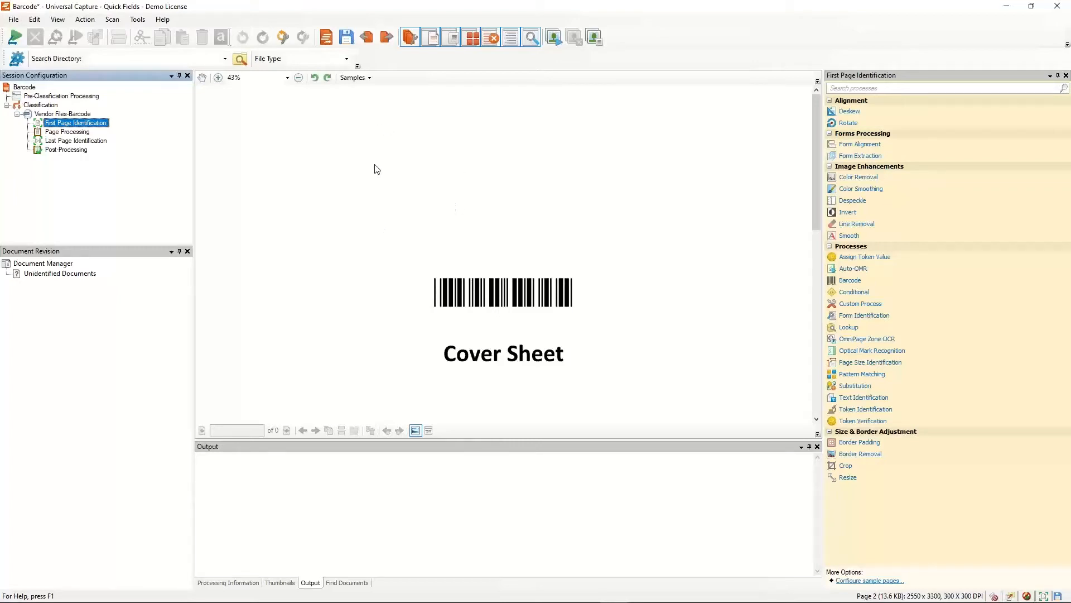
# Step: Reorder the document class's sample pages so the barcode cover sheet comes before the invoice, and keep the cover sheet selected
pyautogui.click(368, 78)
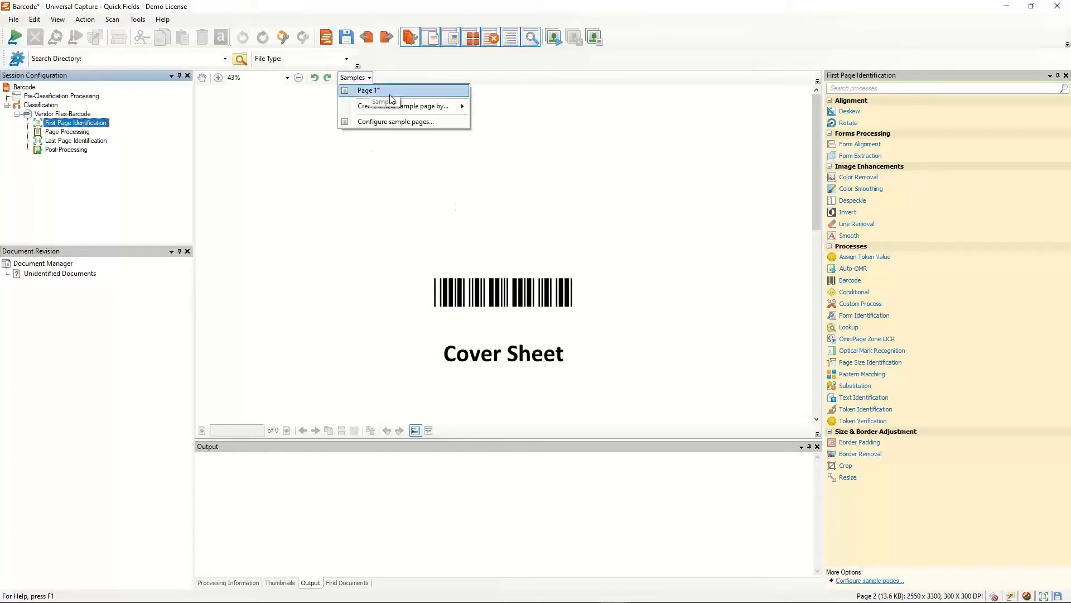
pyautogui.click(398, 123)
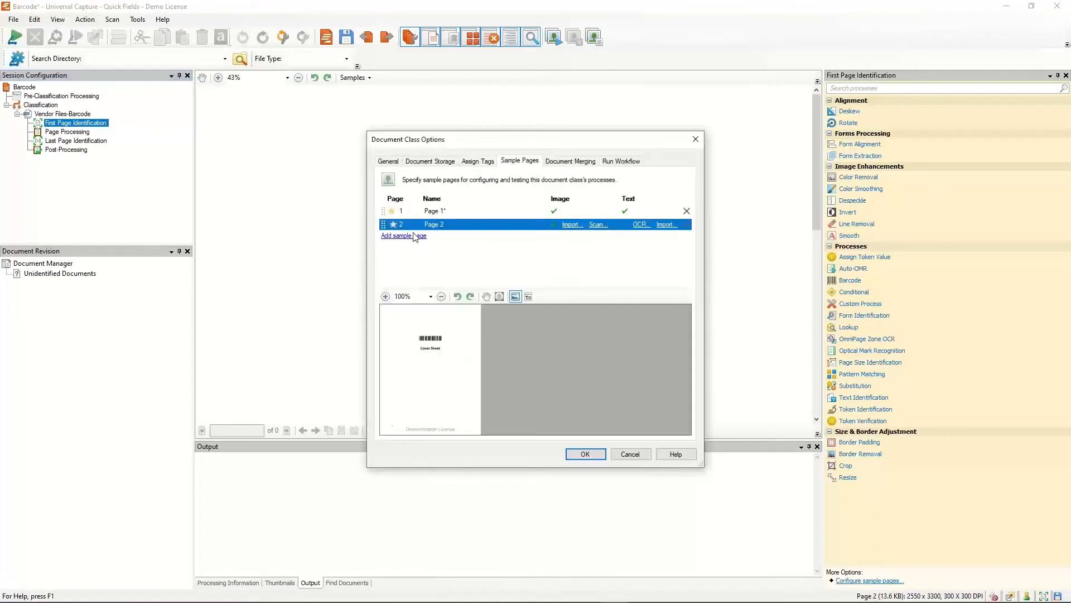
pyautogui.click(384, 224)
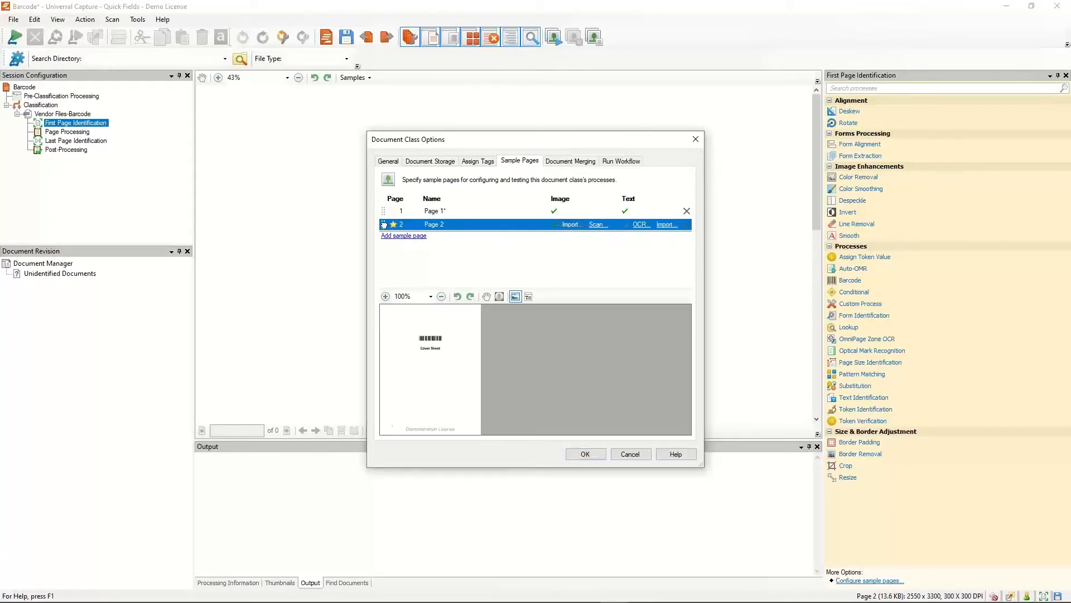
pyautogui.moveTo(384, 225); pyautogui.dragTo(384, 211)
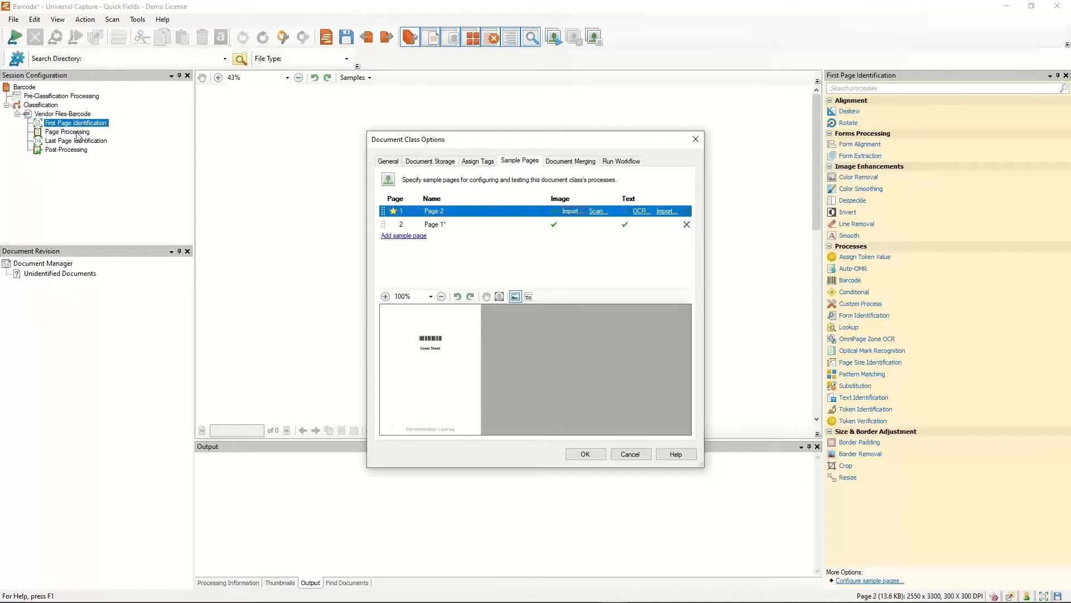
pyautogui.click(453, 225)
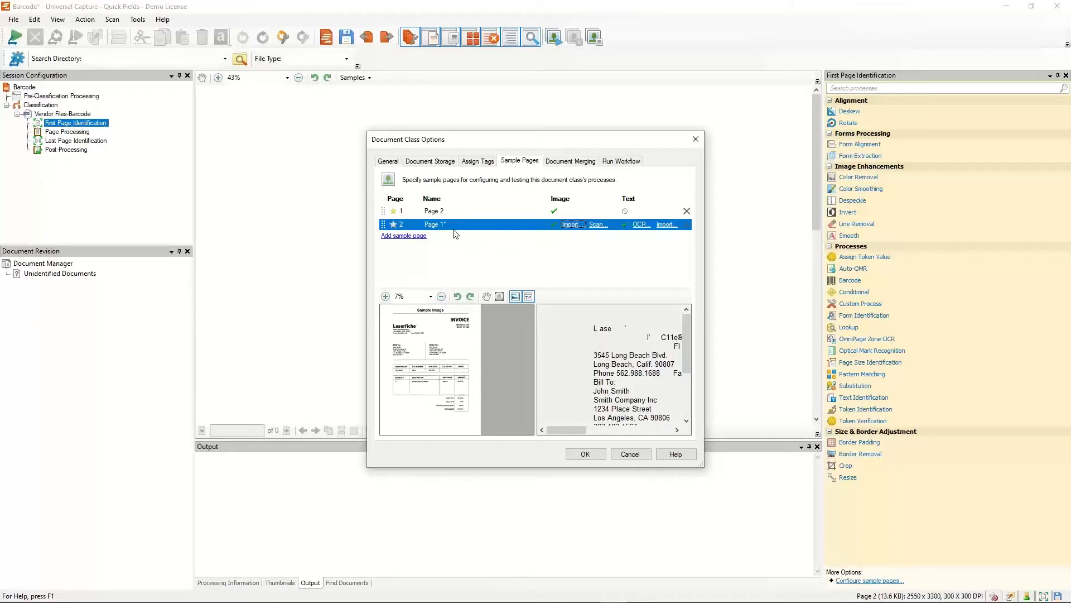
pyautogui.click(455, 212)
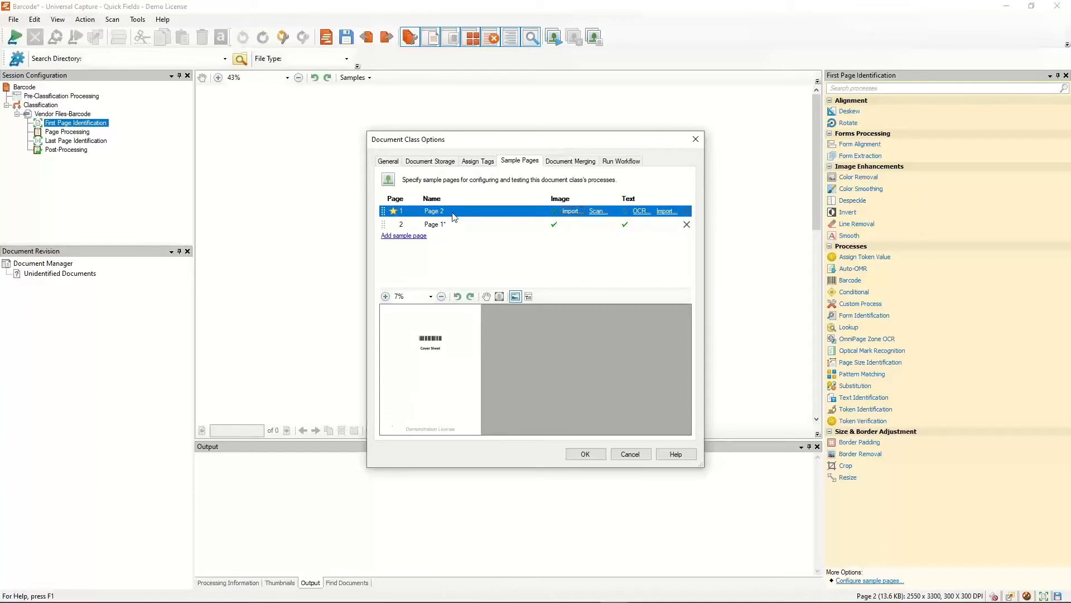
pyautogui.click(586, 454)
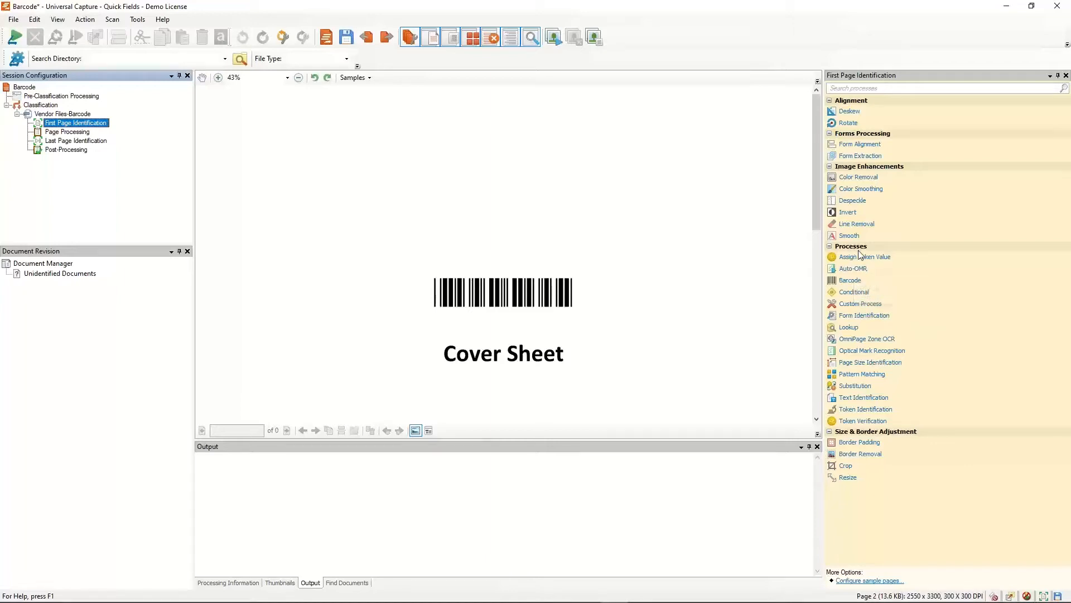
# Step: Add a Barcode process to First Page Identification and define a search region named BarcodeIDZone
pyautogui.doubleClick(849, 282)
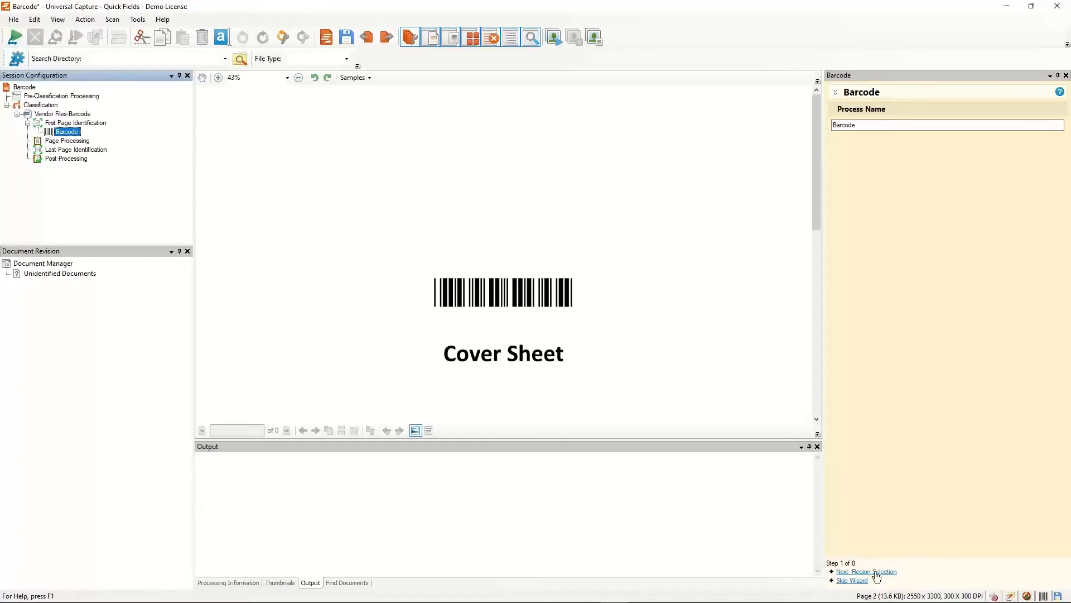
pyautogui.click(875, 572)
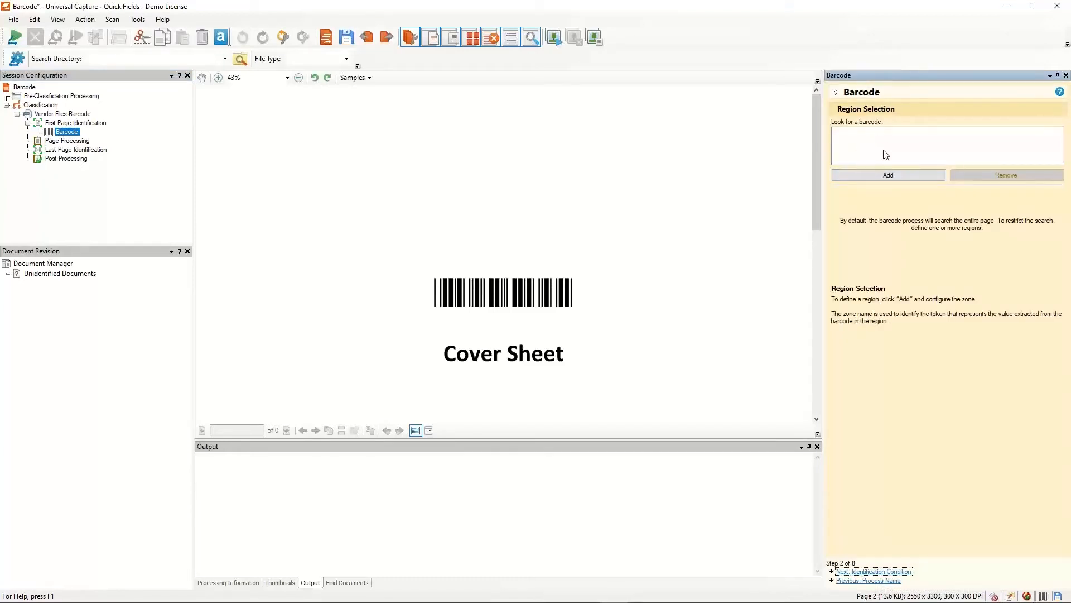
pyautogui.click(888, 177)
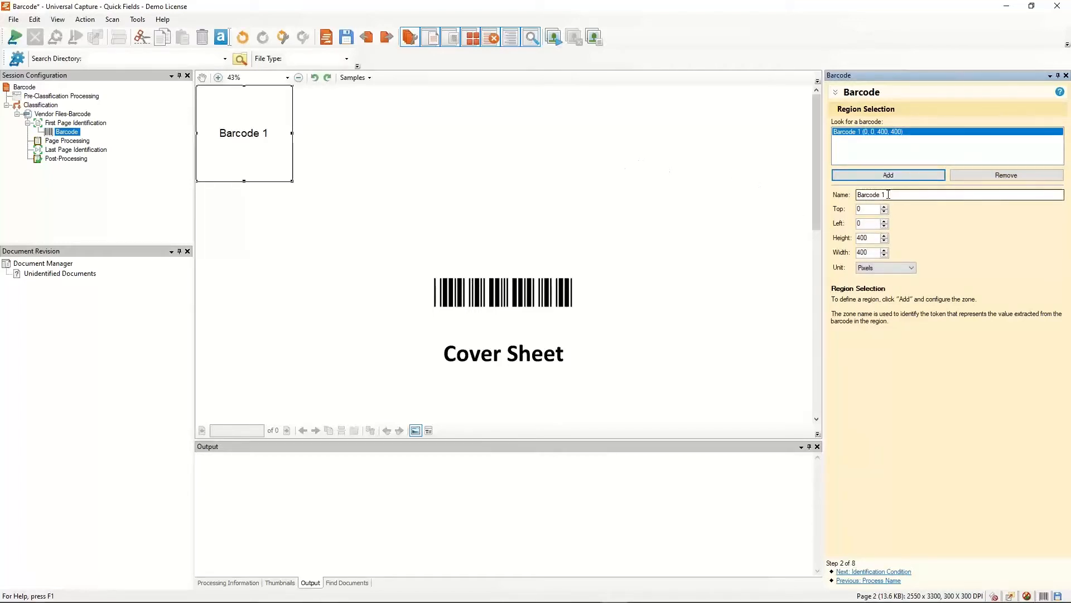
pyautogui.click(894, 195)
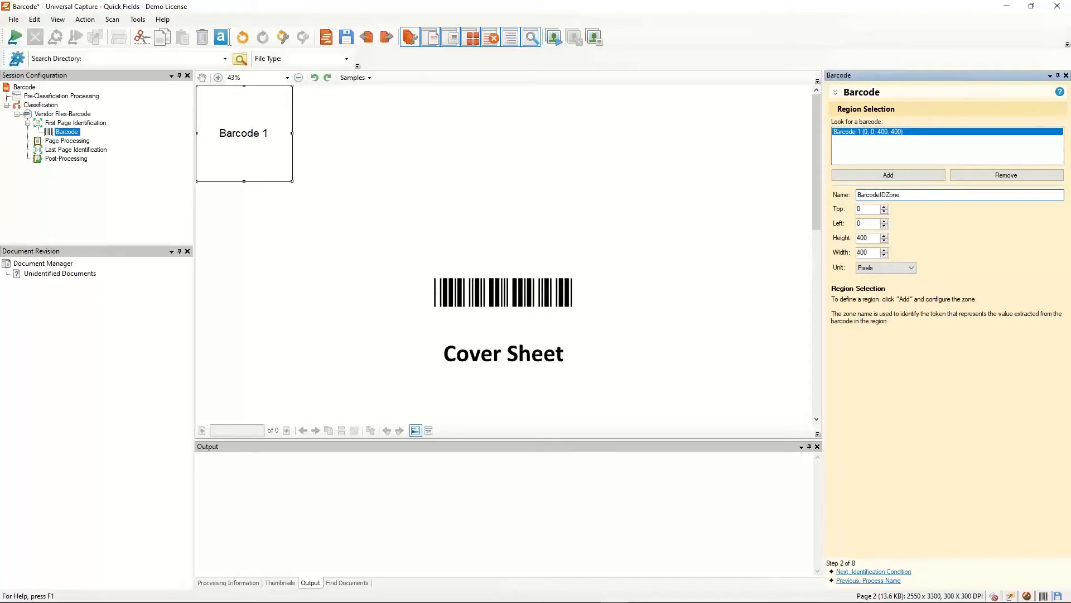
# Step: Place the BarcodeIDZone region over the cover sheet's barcode and widen it to about 806 pixels so it encloses the whole code
pyautogui.moveTo(242, 141); pyautogui.dragTo(280, 188)
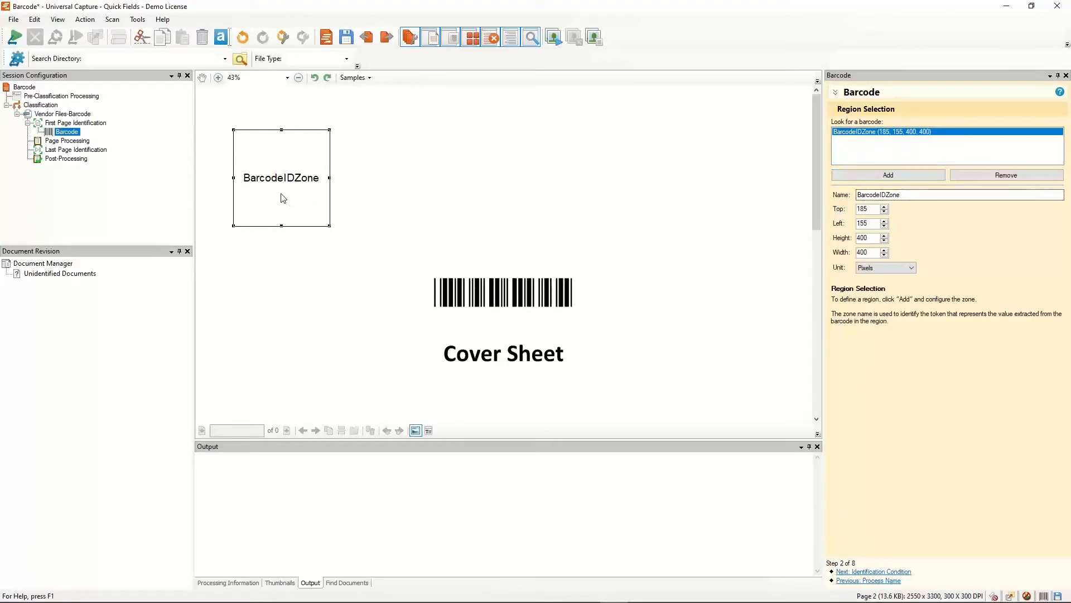
pyautogui.moveTo(294, 203); pyautogui.dragTo(447, 316)
pyautogui.moveTo(458, 319); pyautogui.dragTo(459, 320)
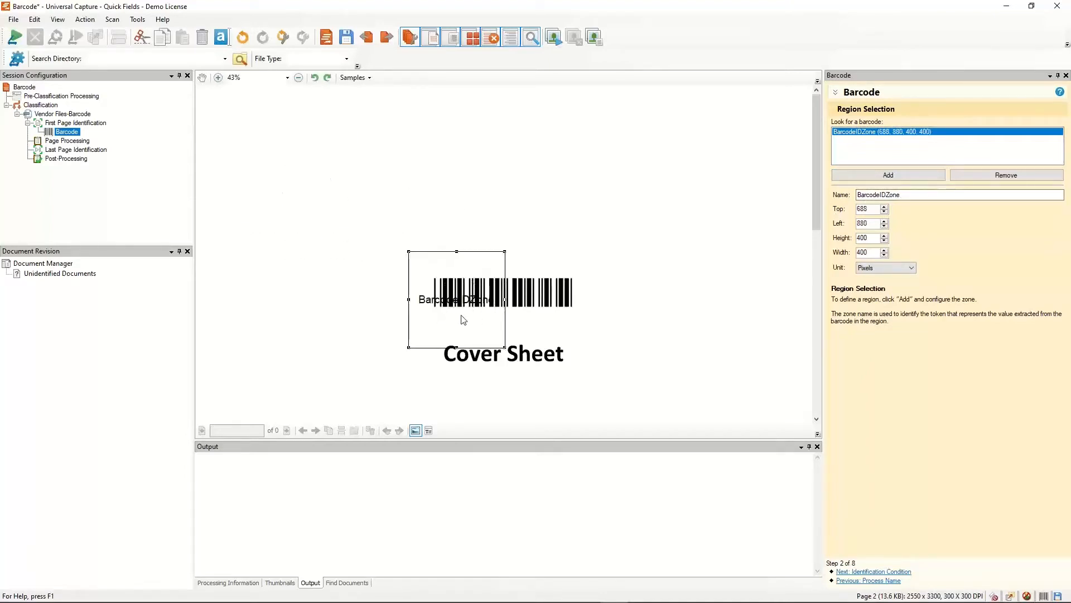
pyautogui.moveTo(601, 296); pyautogui.dragTo(603, 299)
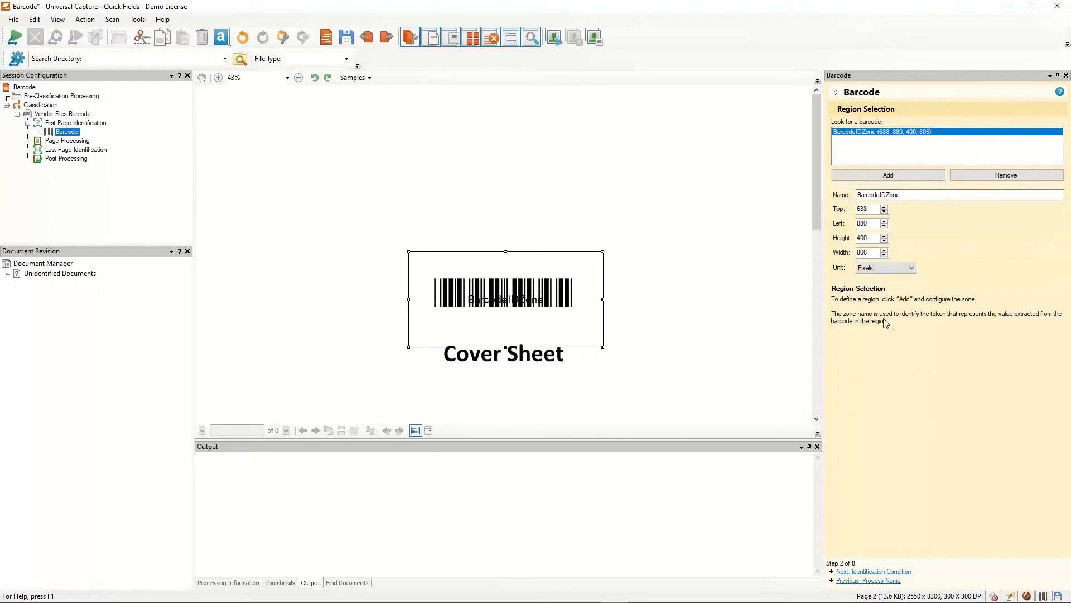
# Step: Create the identification condition that BarcodeIDZone is not empty, and proceed to the barcode type settings
pyautogui.click(902, 573)
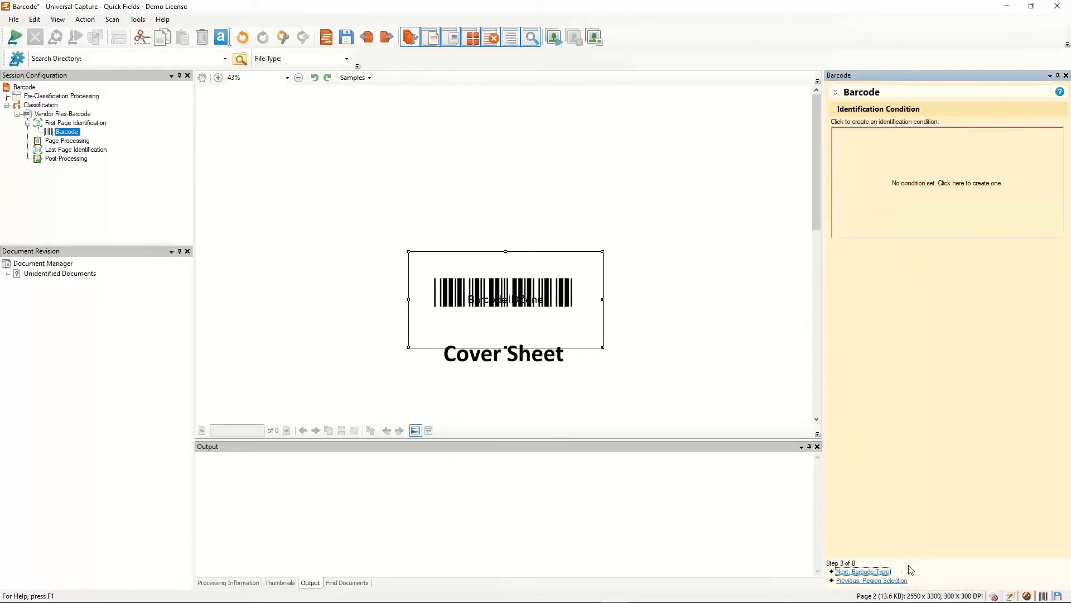
pyautogui.click(894, 180)
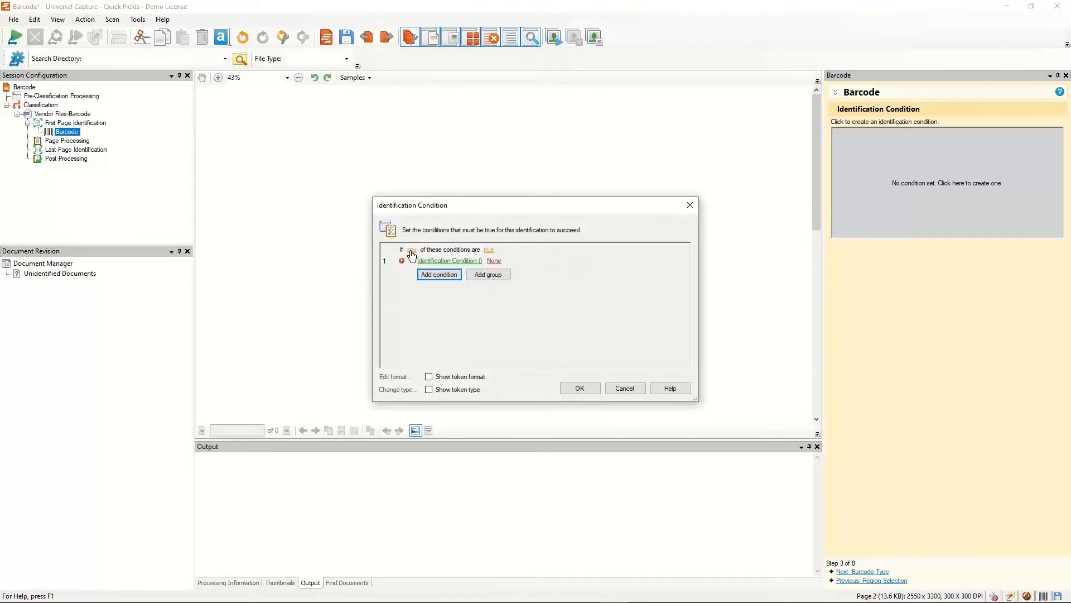
pyautogui.click(448, 262)
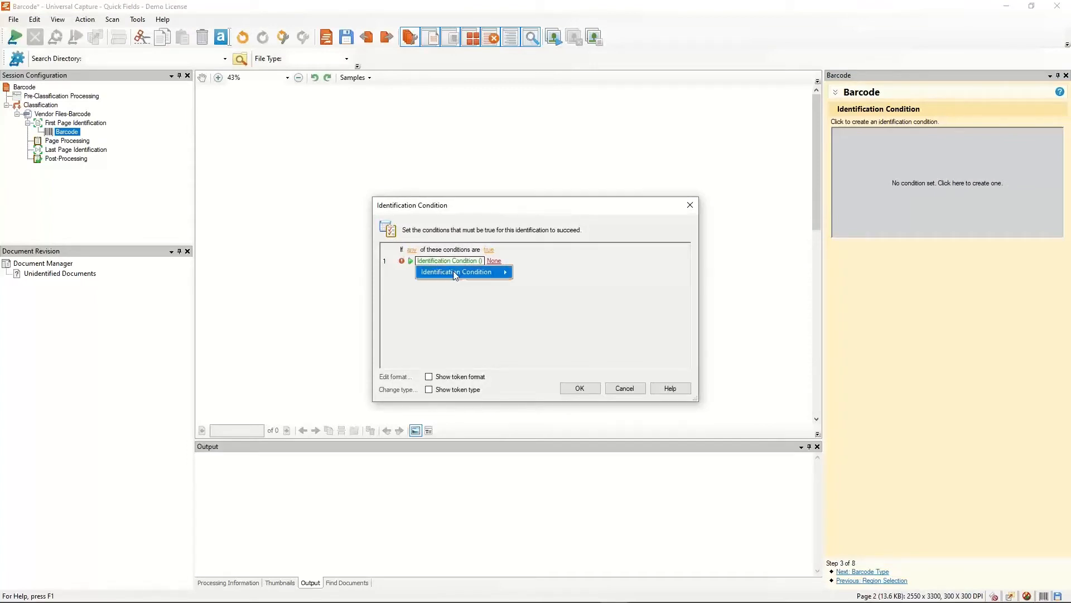
pyautogui.moveTo(454, 272)
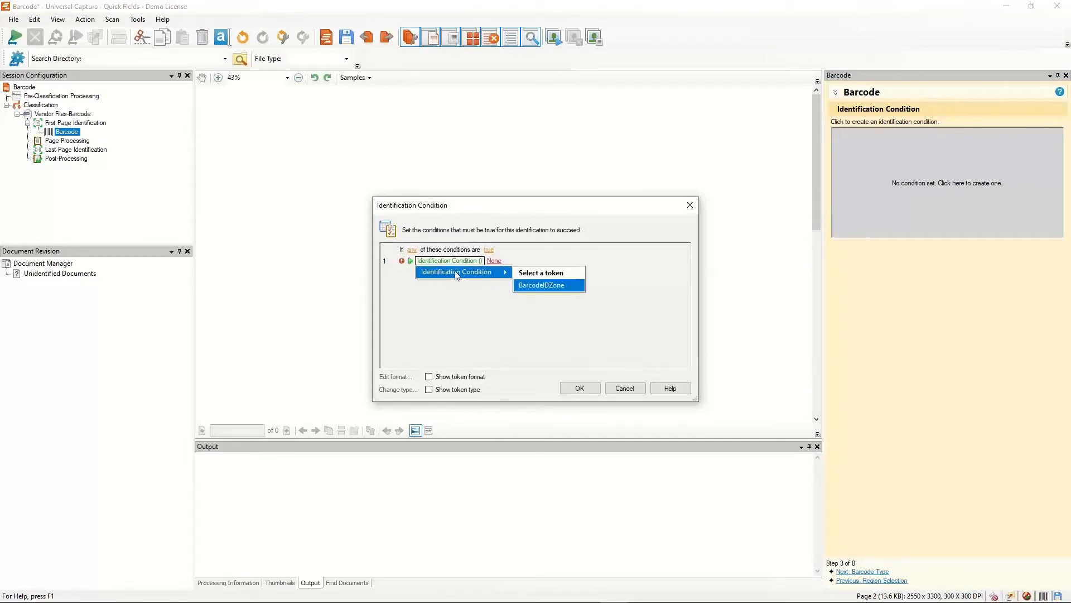
pyautogui.click(536, 285)
pyautogui.click(538, 261)
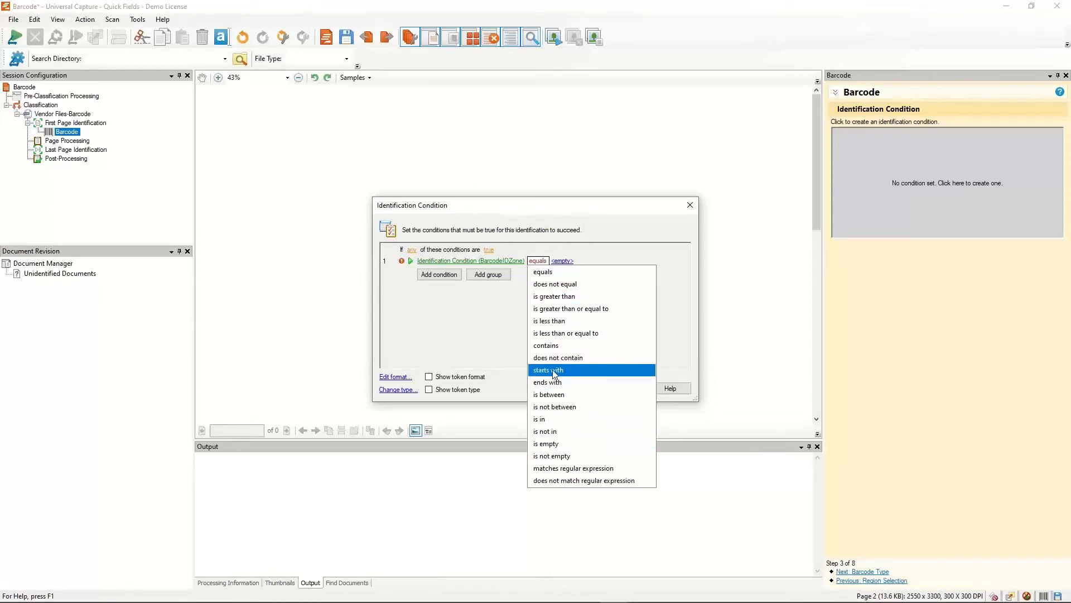
pyautogui.click(551, 457)
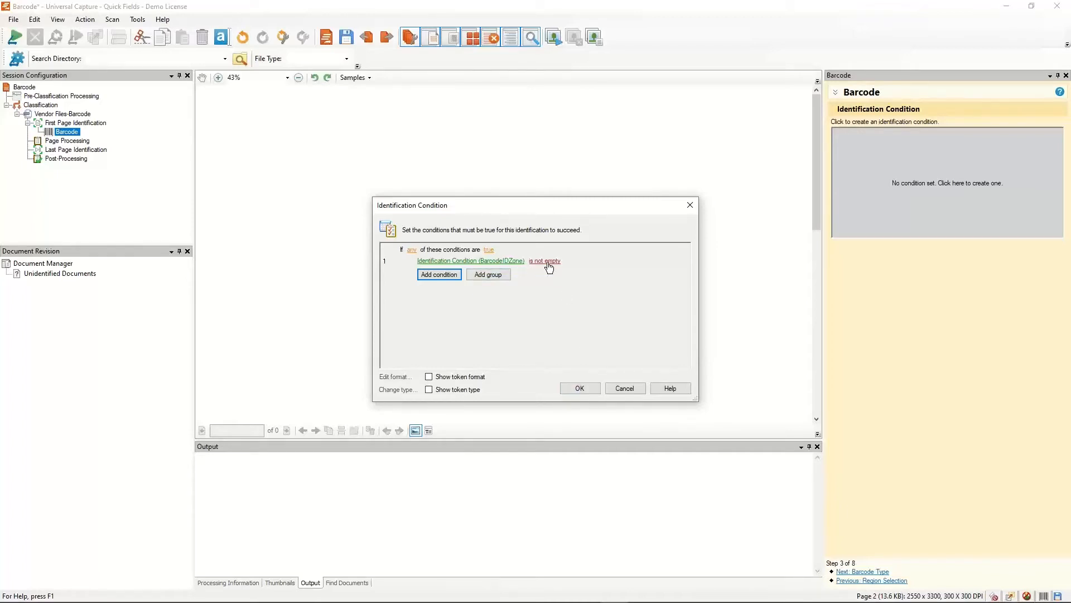
pyautogui.click(579, 389)
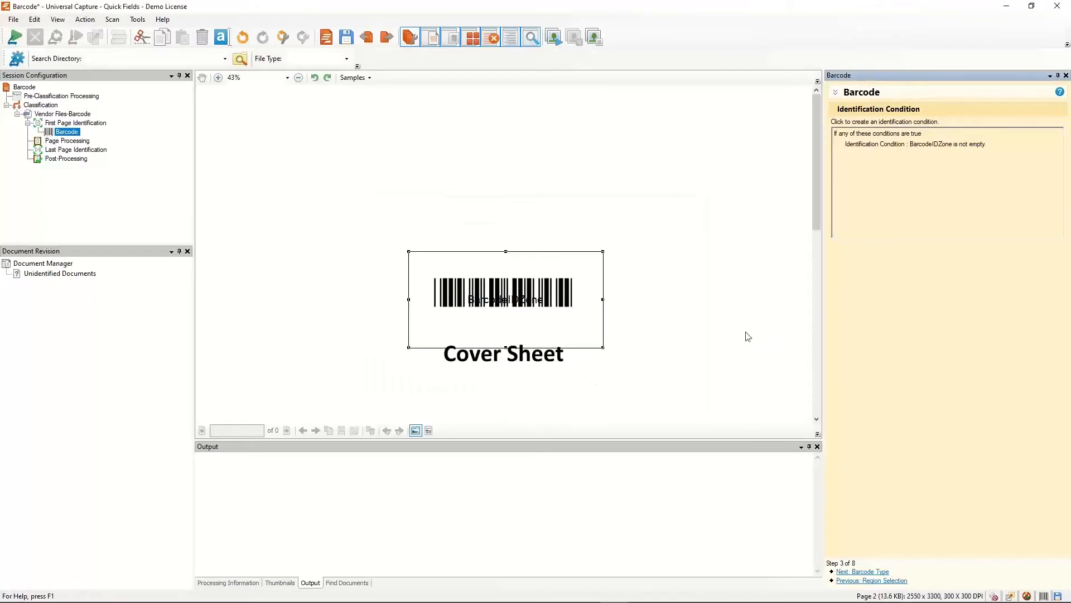
pyautogui.click(872, 572)
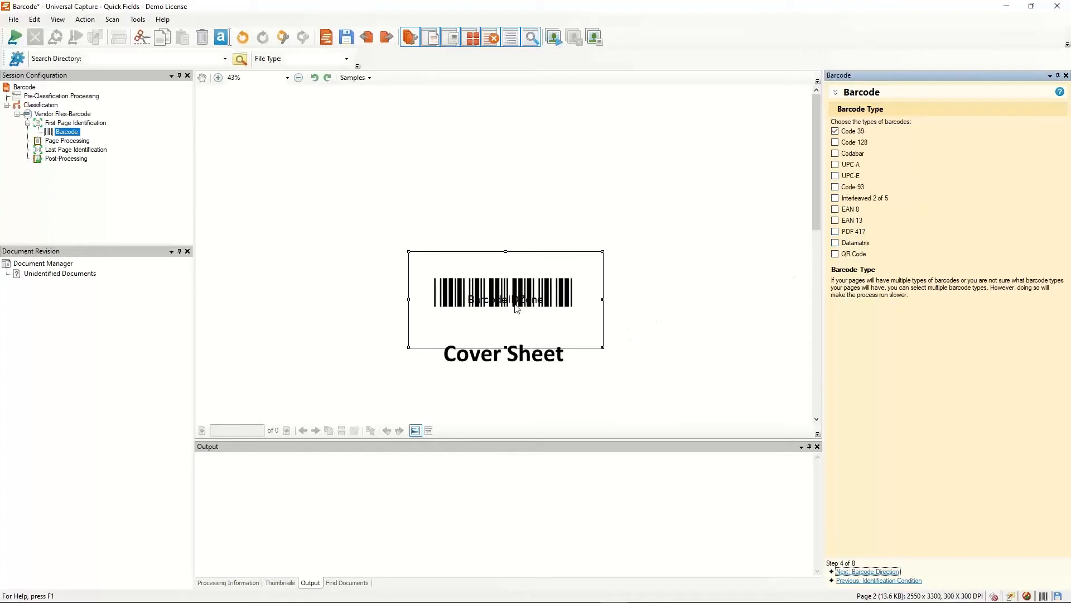
# Step: Finish the Barcode process setup with Code 39, horizontal direction, medium minimum length (4), no checksum validation, and ASCII conversion enabled
pyautogui.click(886, 571)
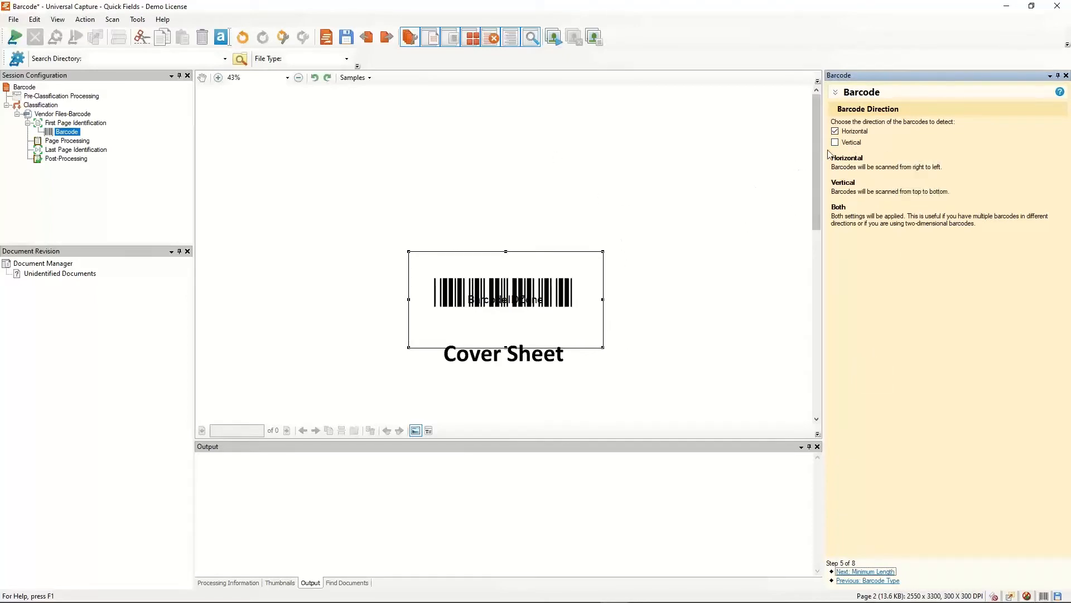
pyautogui.moveTo(837, 147)
pyautogui.click(880, 571)
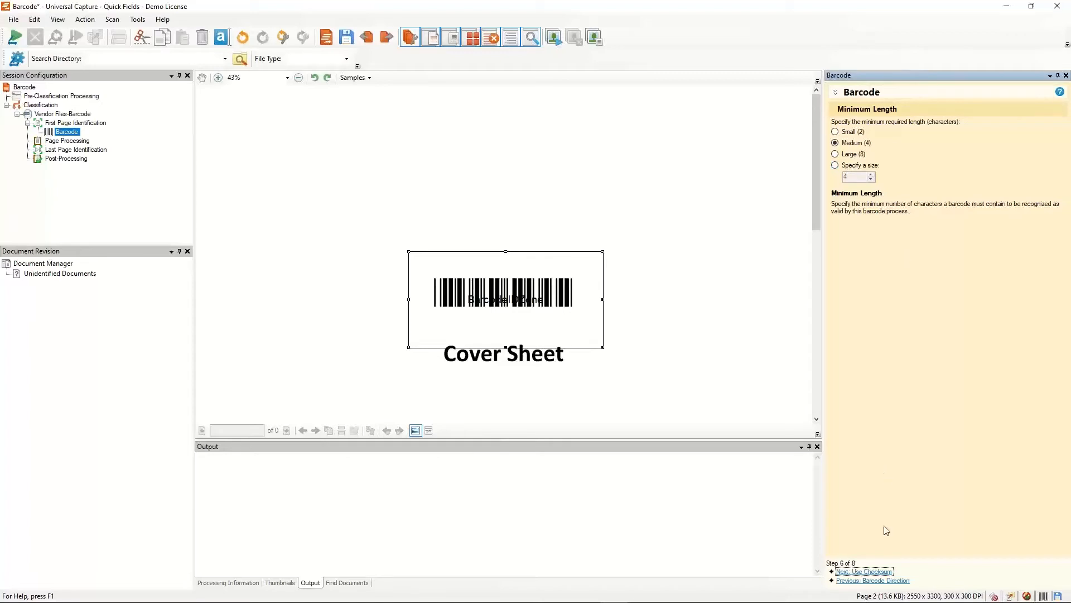
pyautogui.click(876, 572)
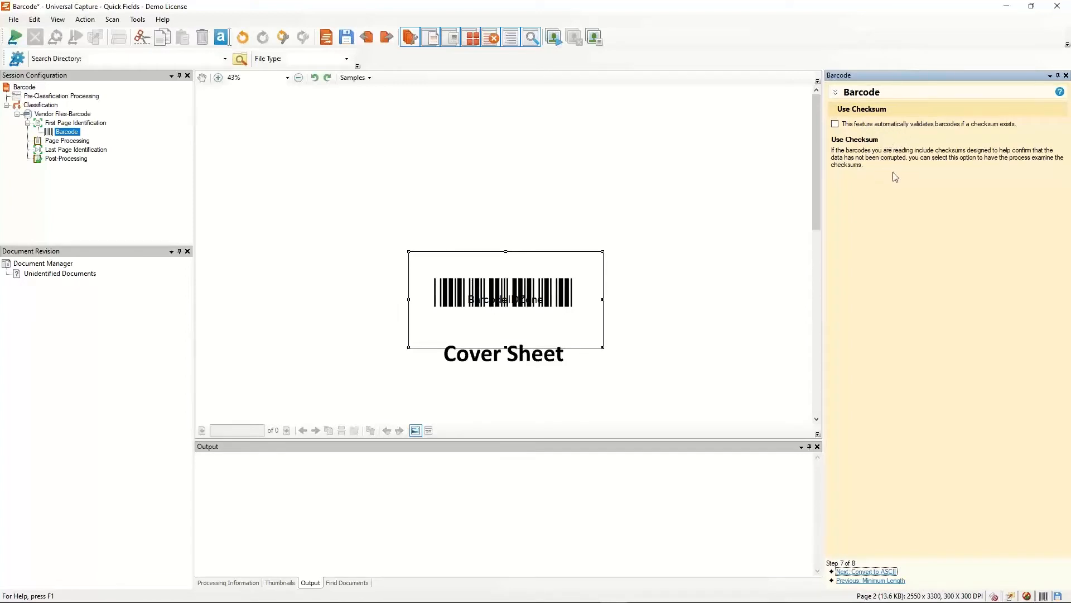
pyautogui.click(881, 572)
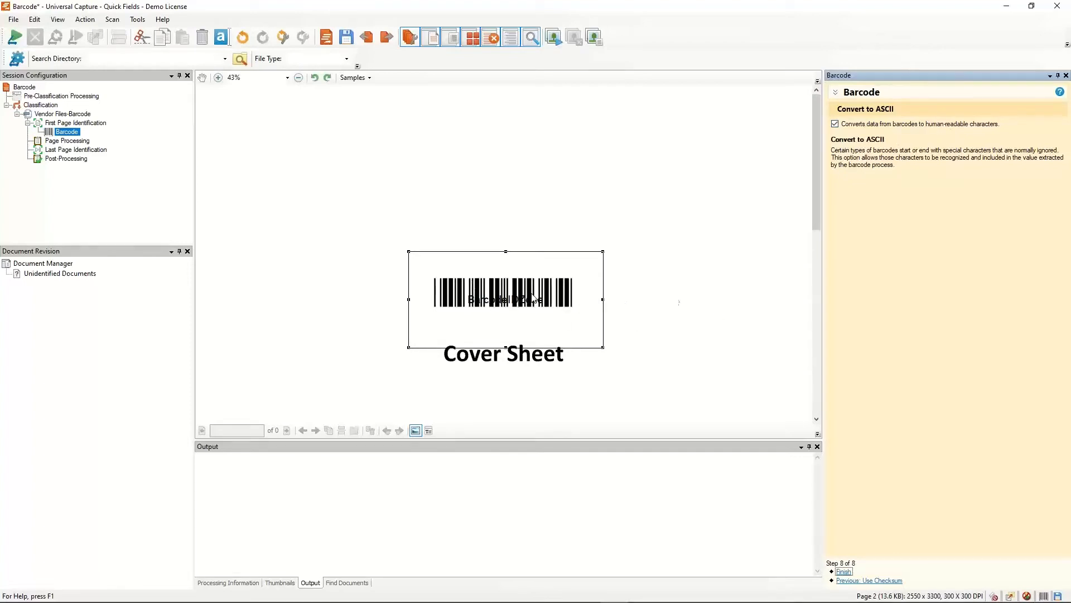
pyautogui.click(844, 572)
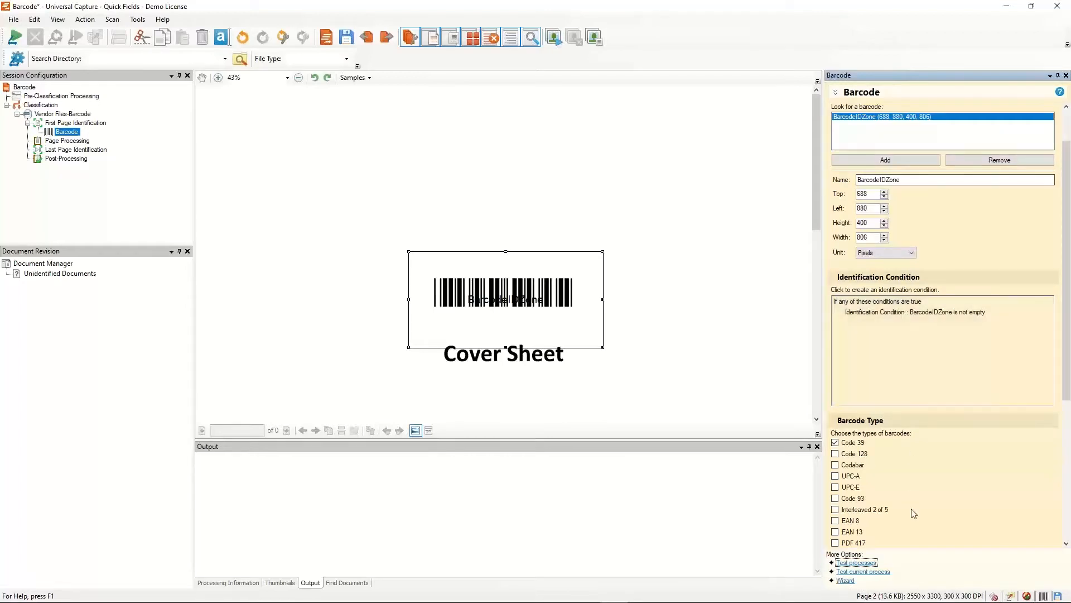
# Step: Review the first-page Barcode process settings and test the process on the sample cover sheet
pyautogui.scroll(-3, 927, 444)
pyautogui.scroll(4, 927, 447)
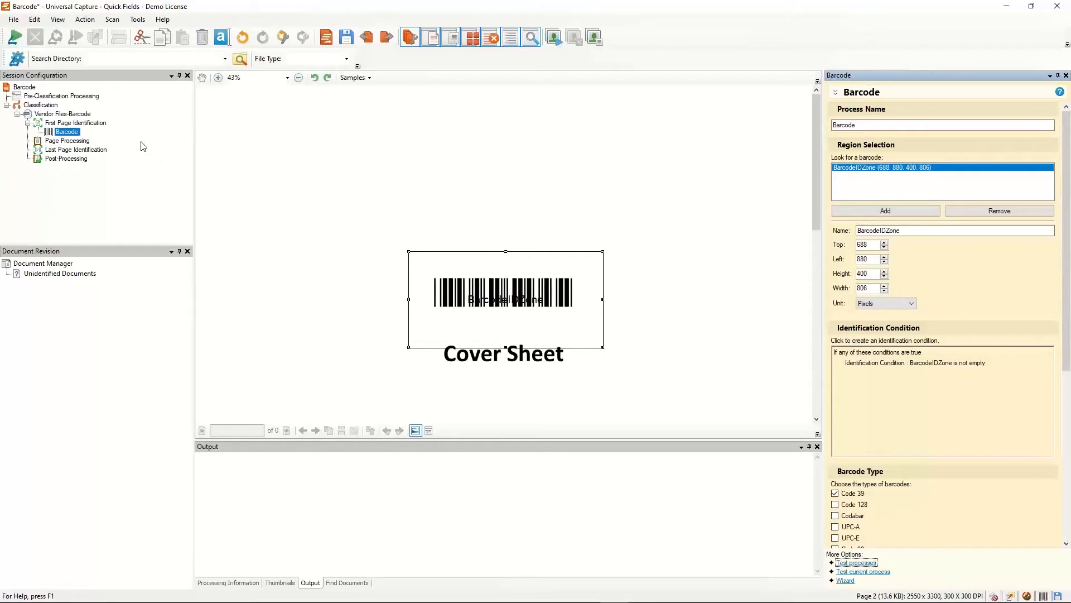
pyautogui.rightClick(62, 134)
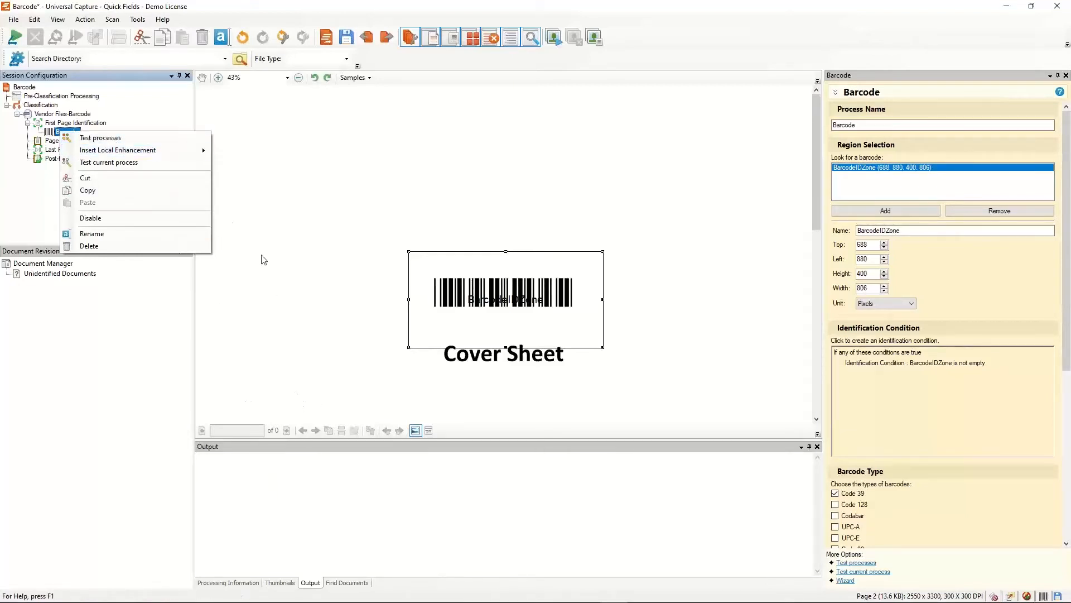
pyautogui.click(111, 141)
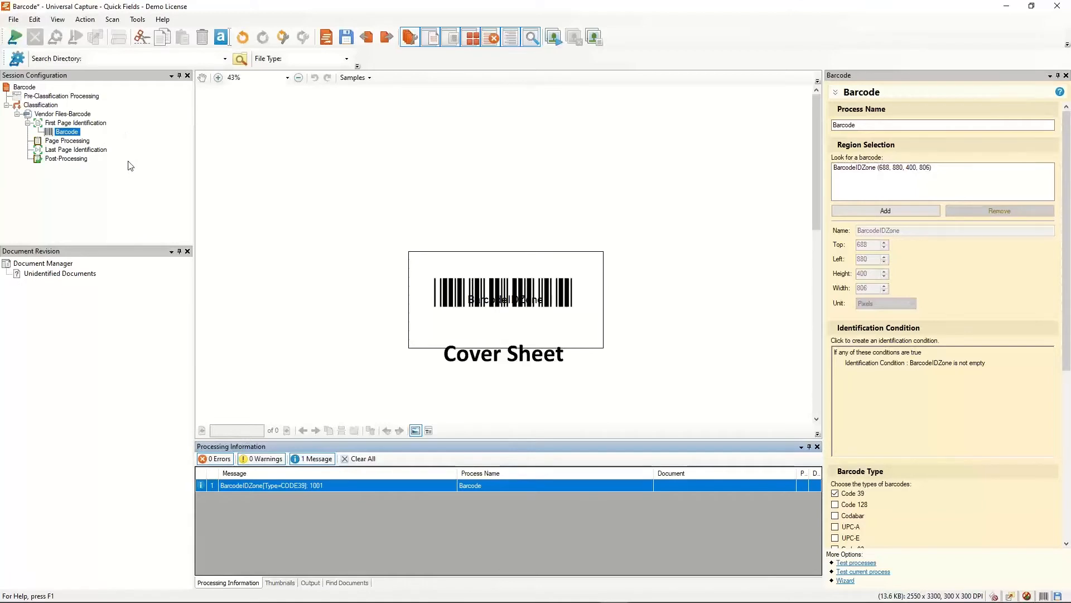
# Step: Add a Barcode process to Page Processing, restrict it to page 1, and show its full settings
pyautogui.click(66, 141)
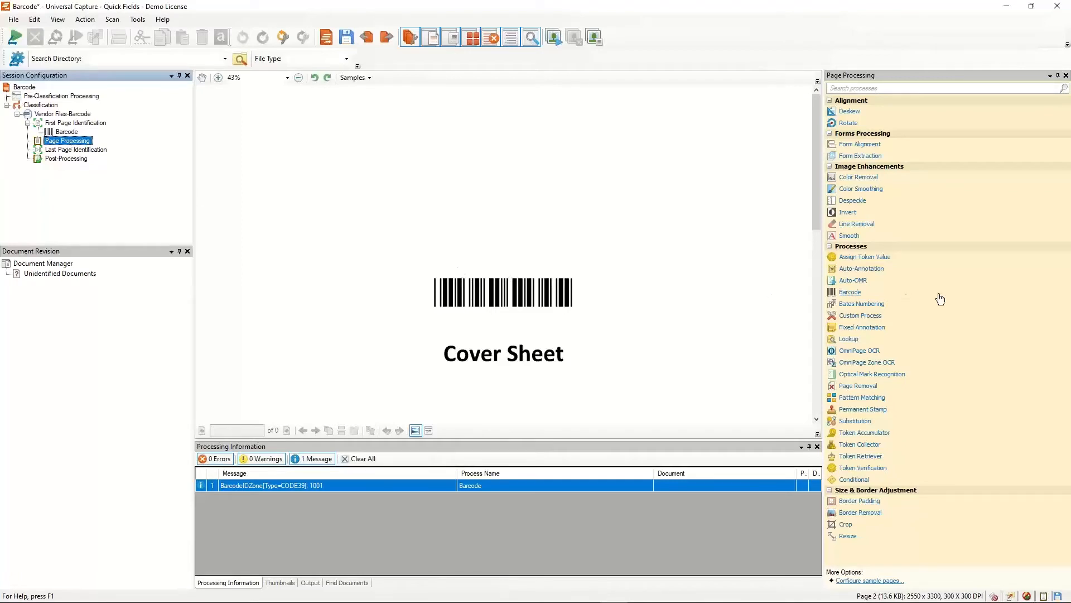
pyautogui.doubleClick(850, 293)
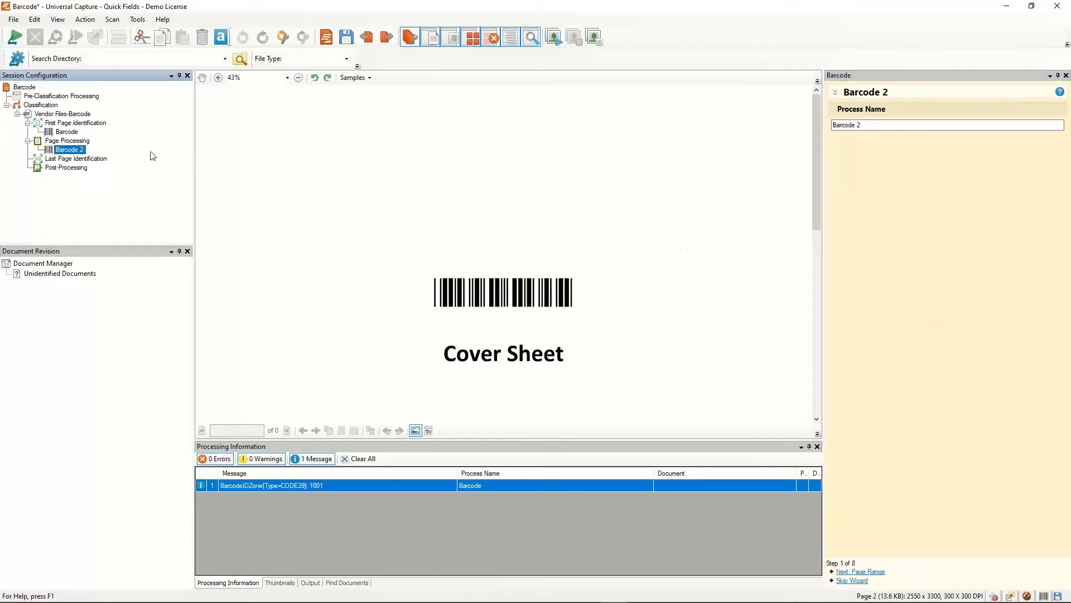
pyautogui.click(73, 152)
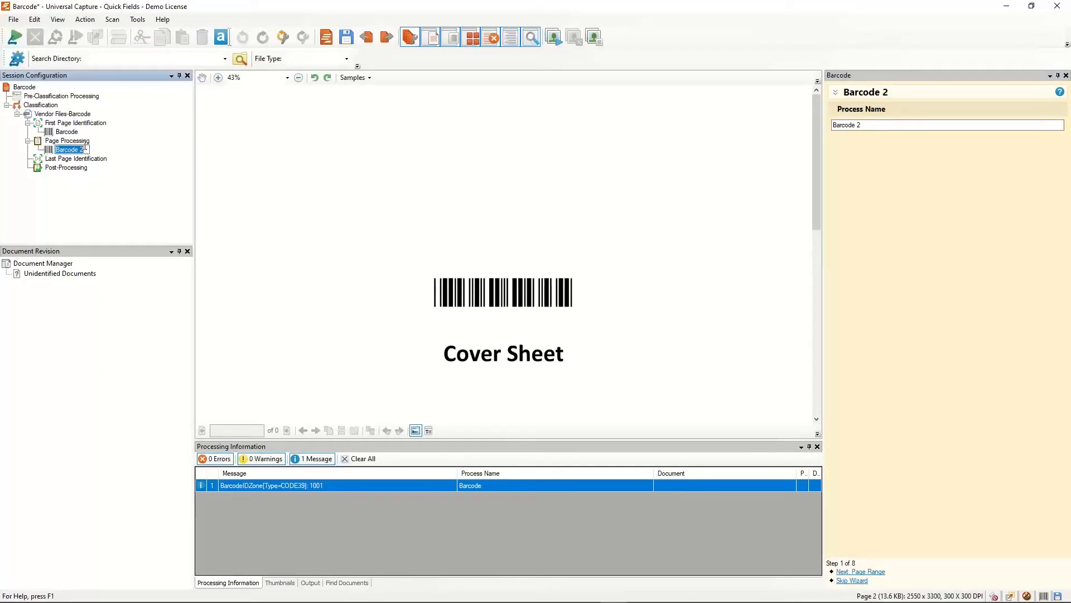
pyautogui.click(85, 149)
pyautogui.click(113, 187)
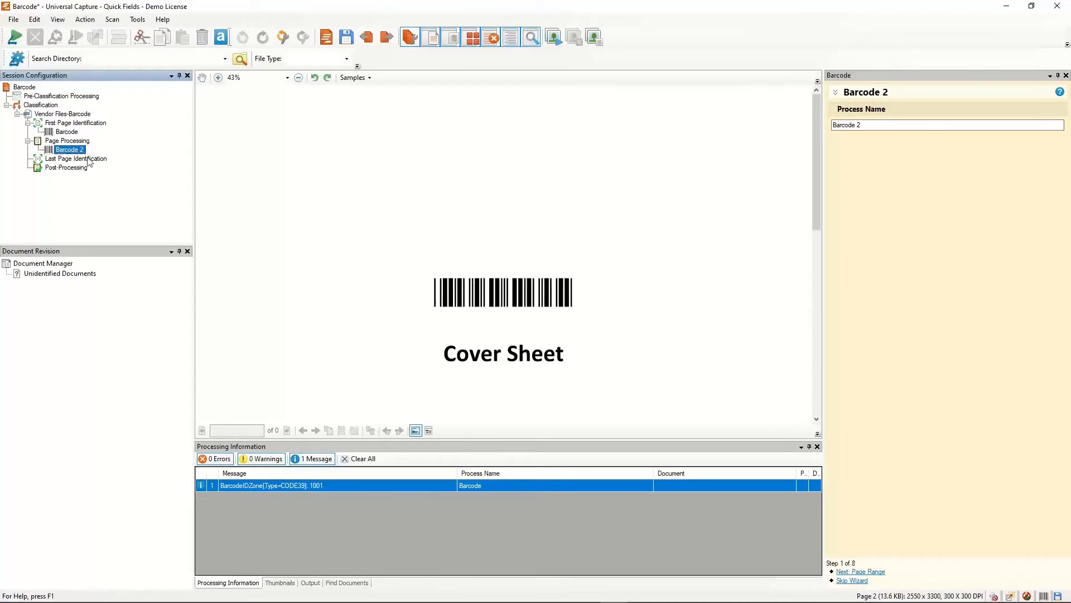
pyautogui.click(70, 150)
pyautogui.press('Return')
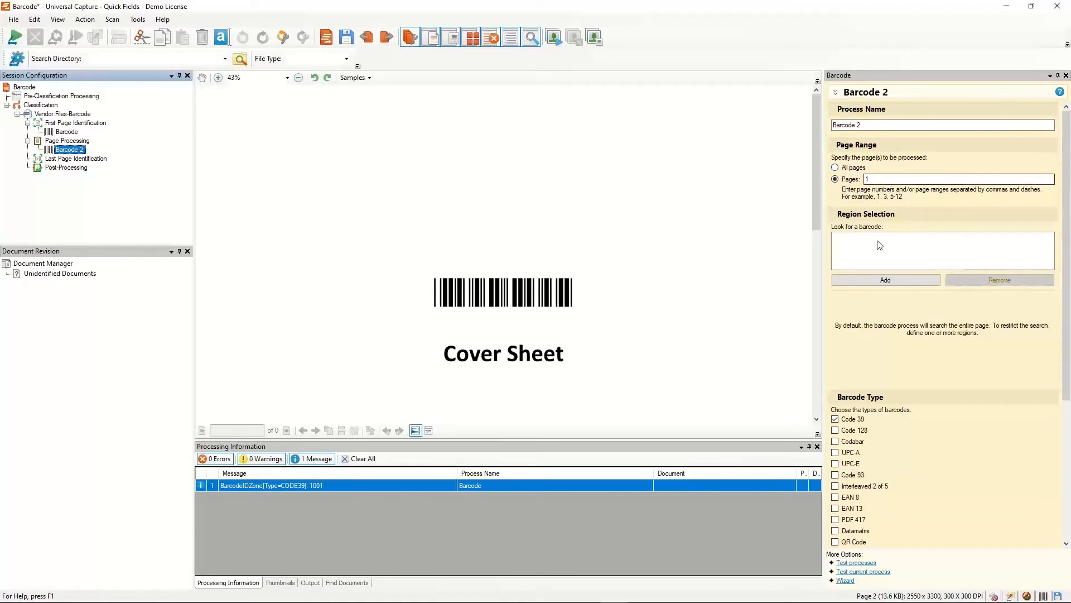
# Step: Add a search region to the Page Processing barcode process and name it BarcodeVendor#
pyautogui.click(889, 281)
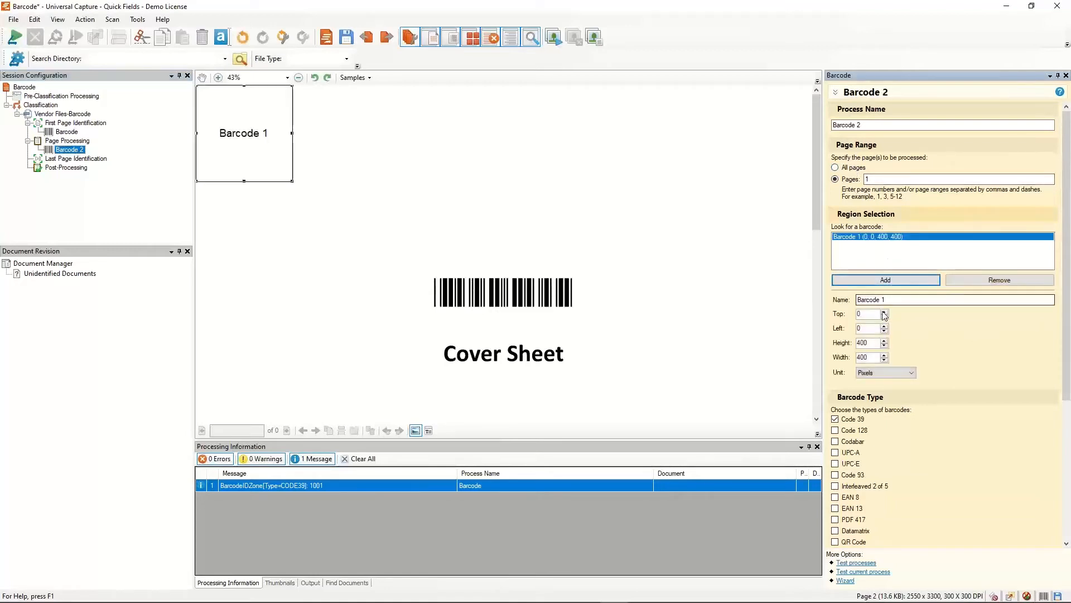
pyautogui.click(891, 299)
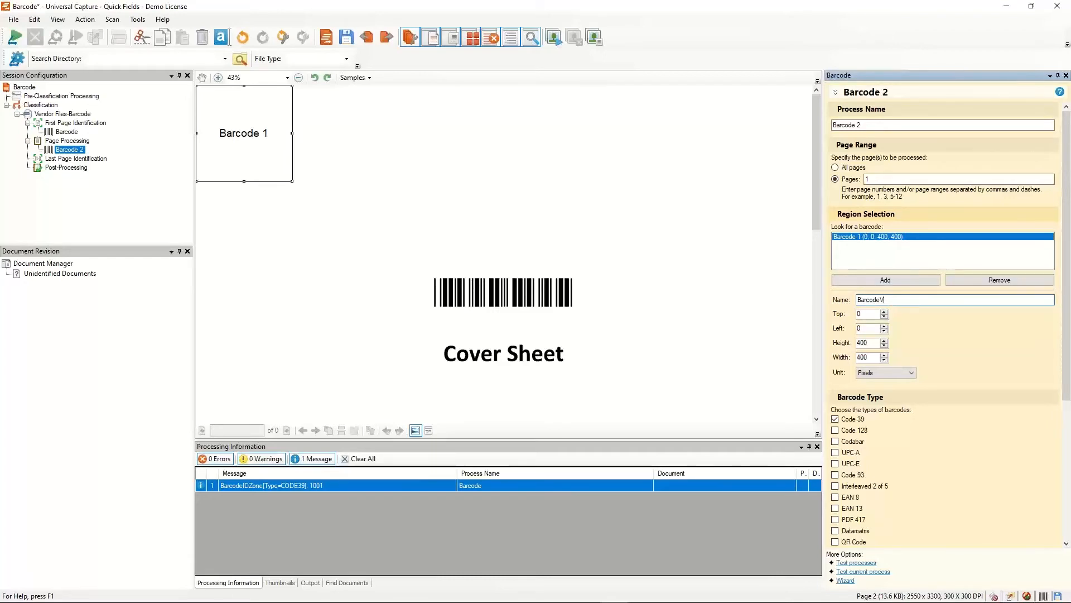
pyautogui.write('Vendor#')
# Step: Place the BarcodeVendor# region around the cover sheet's barcode, sized about 771 by 342 pixels, and review the remaining barcode settings
pyautogui.moveTo(243, 134); pyautogui.dragTo(593, 298)
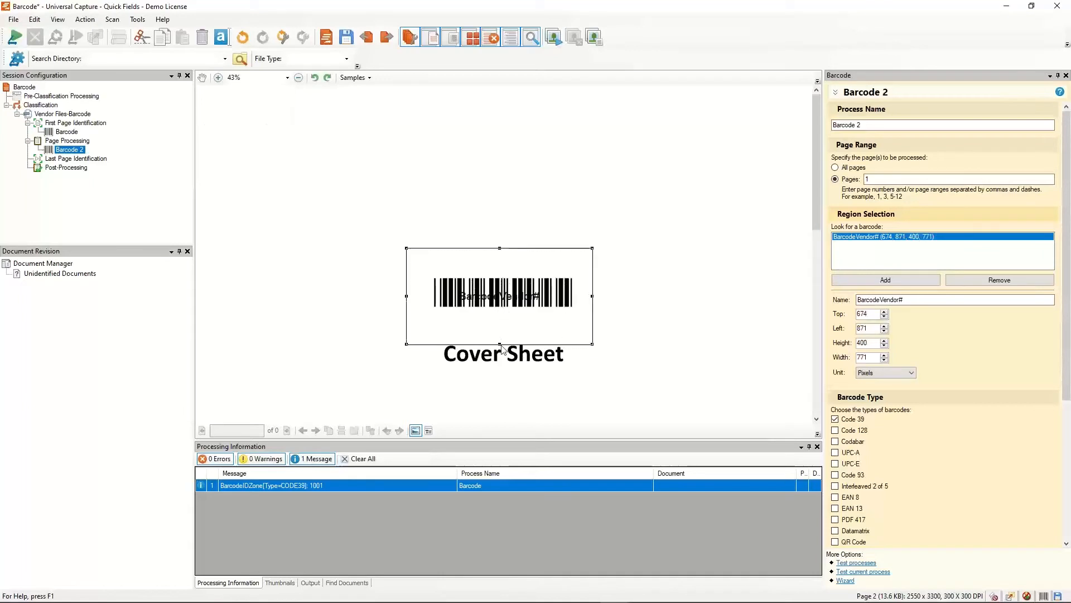
pyautogui.moveTo(500, 342); pyautogui.dragTo(502, 386)
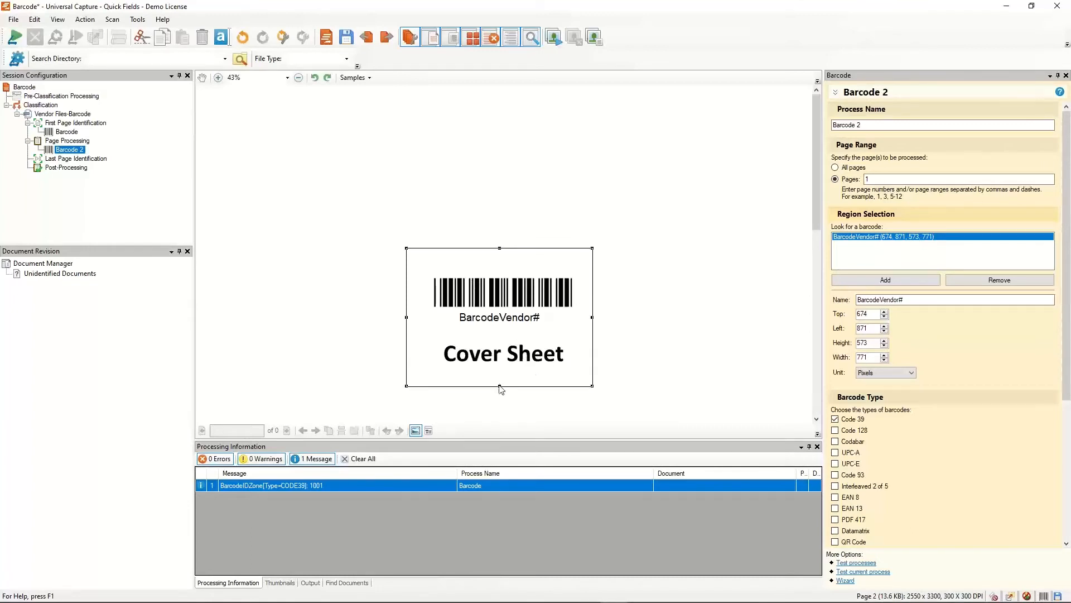
pyautogui.moveTo(500, 387); pyautogui.dragTo(500, 330)
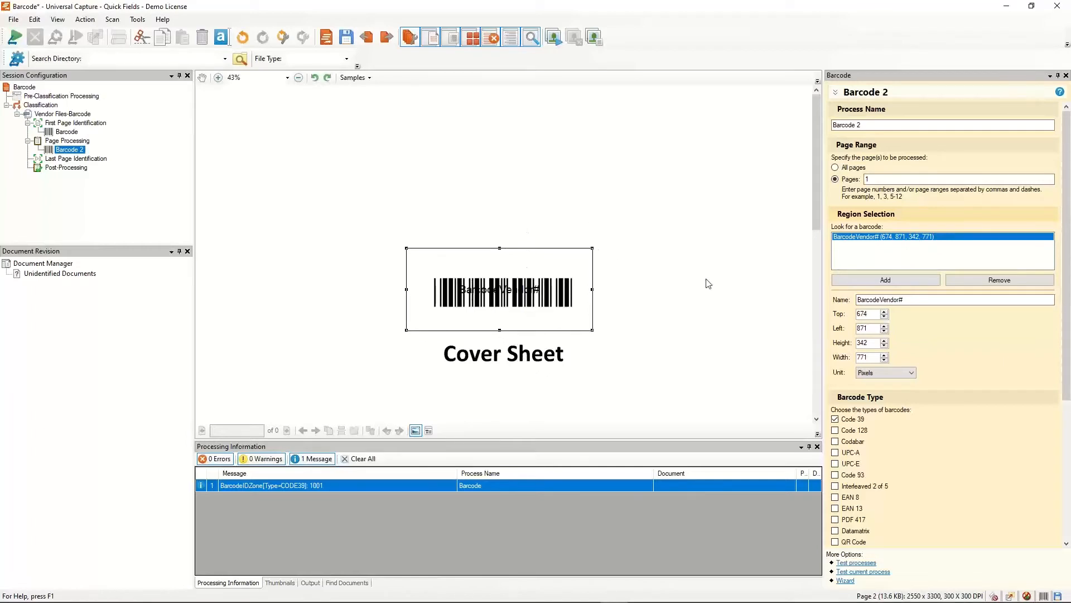
pyautogui.scroll(-5, 910, 471)
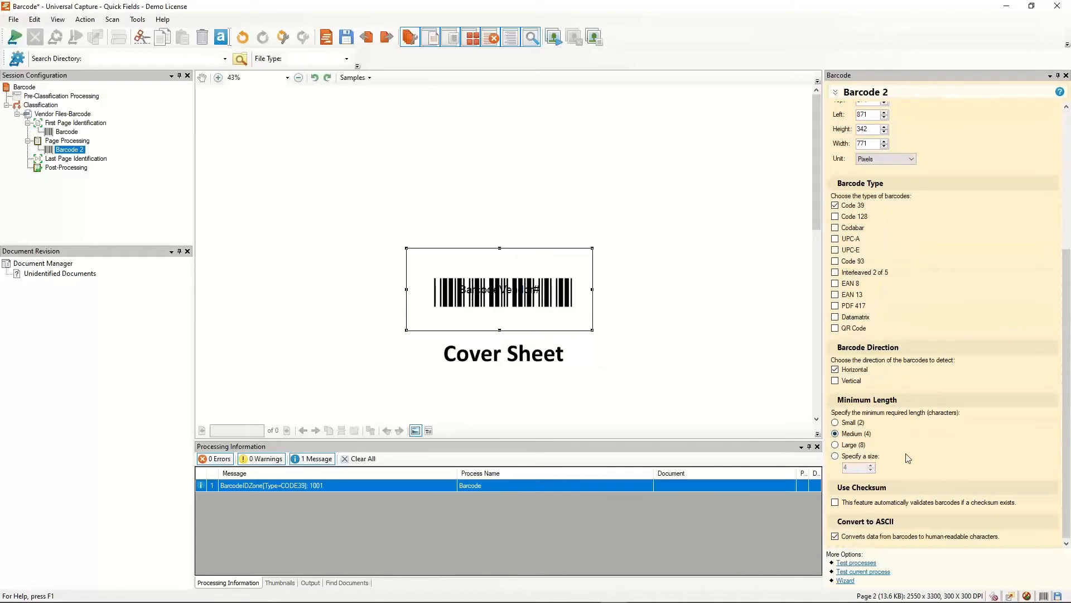
pyautogui.scroll(5, 908, 458)
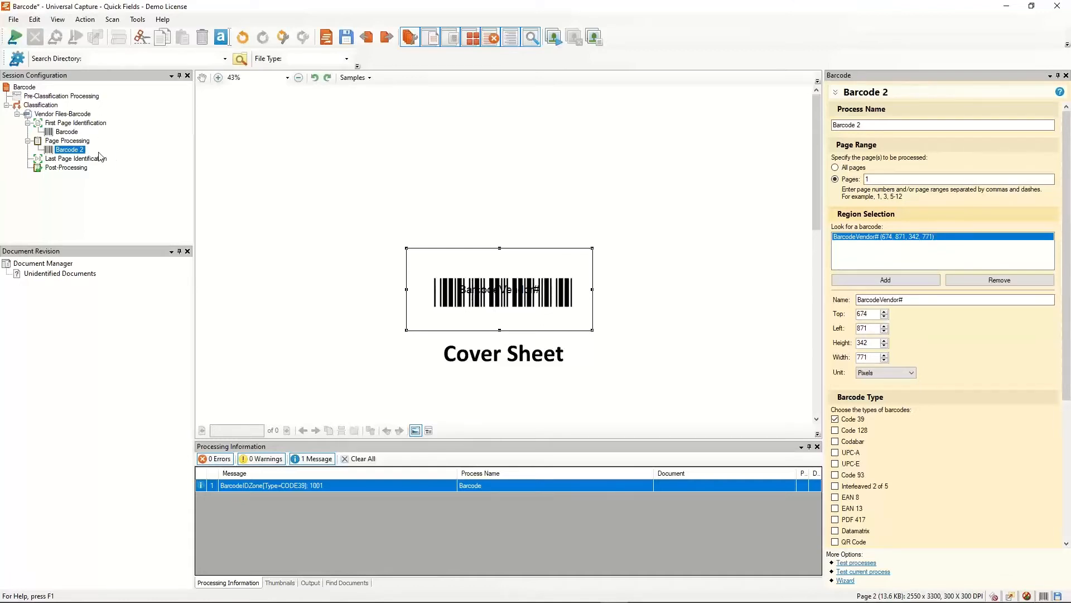
# Step: Set the Vendor Files-Barcode document class to store its documents in the 3. Quick Fields Webinar folder
pyautogui.click(62, 115)
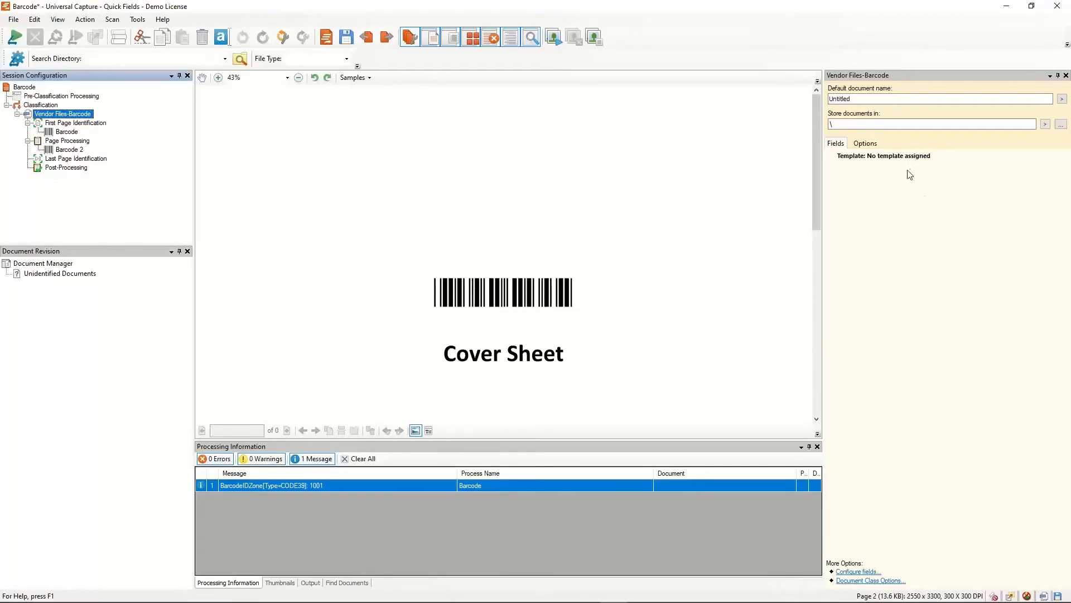
pyautogui.doubleClick(857, 96)
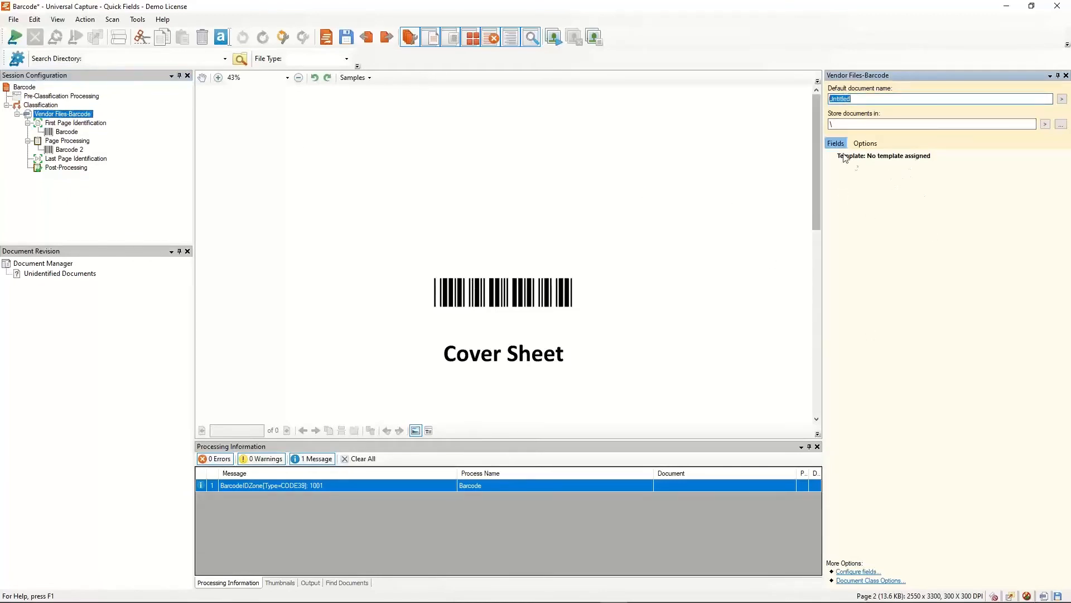
pyautogui.click(862, 124)
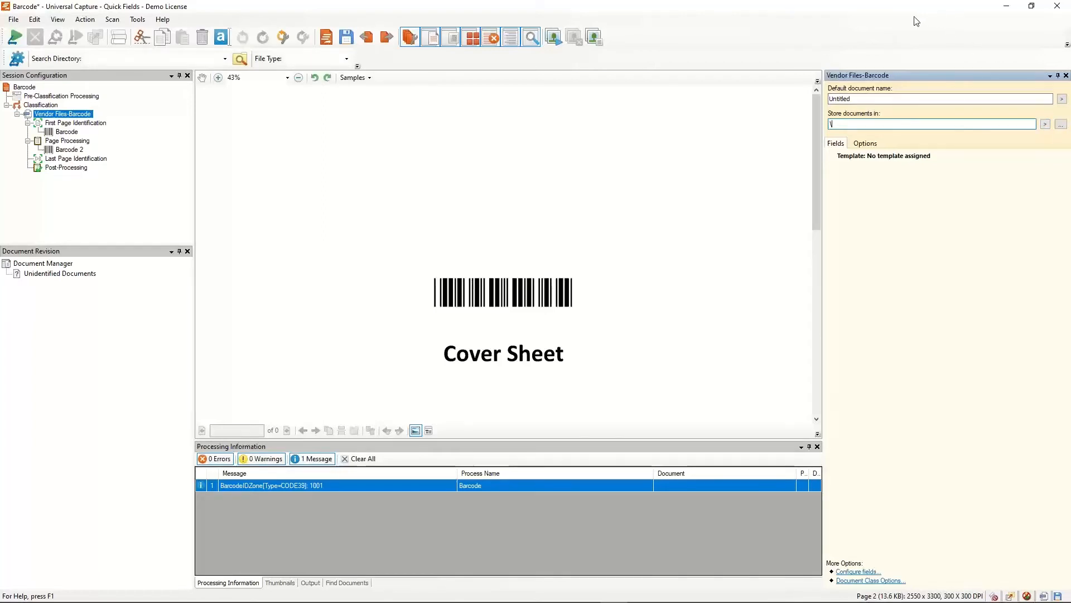
pyautogui.click(1061, 124)
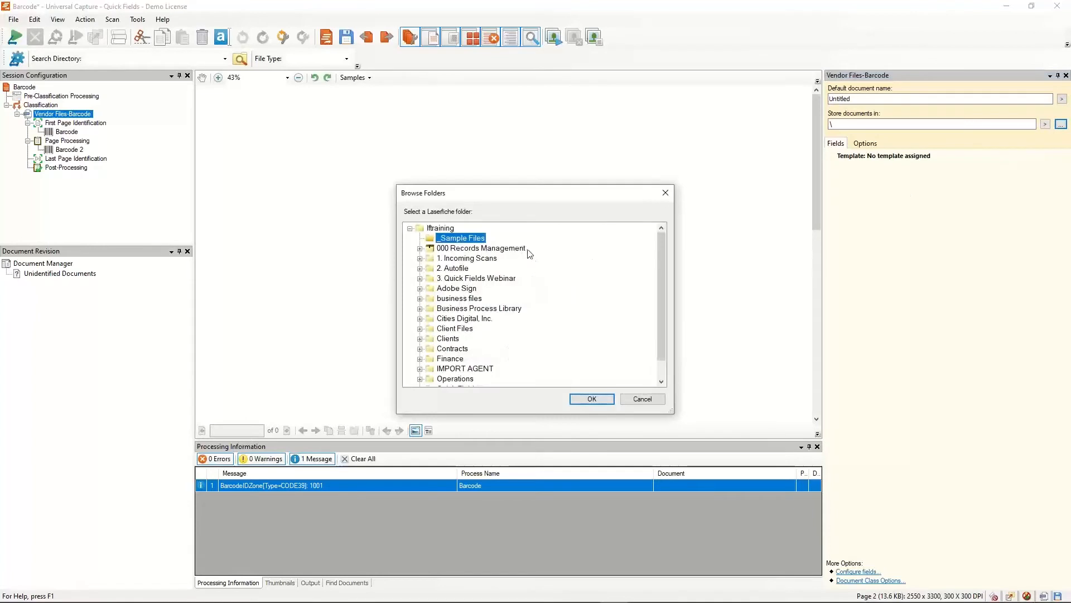
pyautogui.click(480, 279)
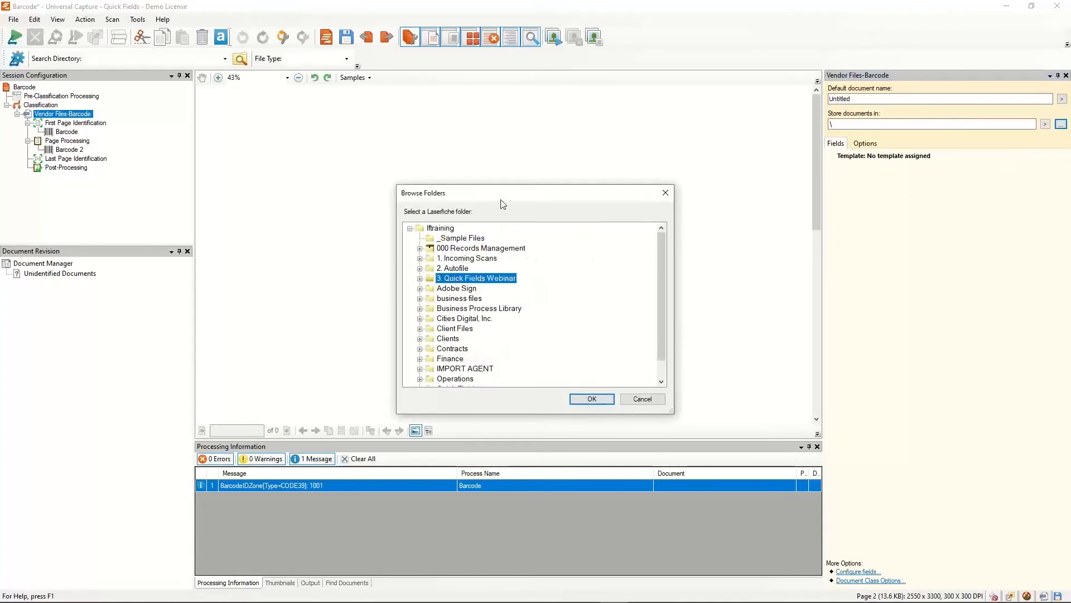
pyautogui.click(591, 400)
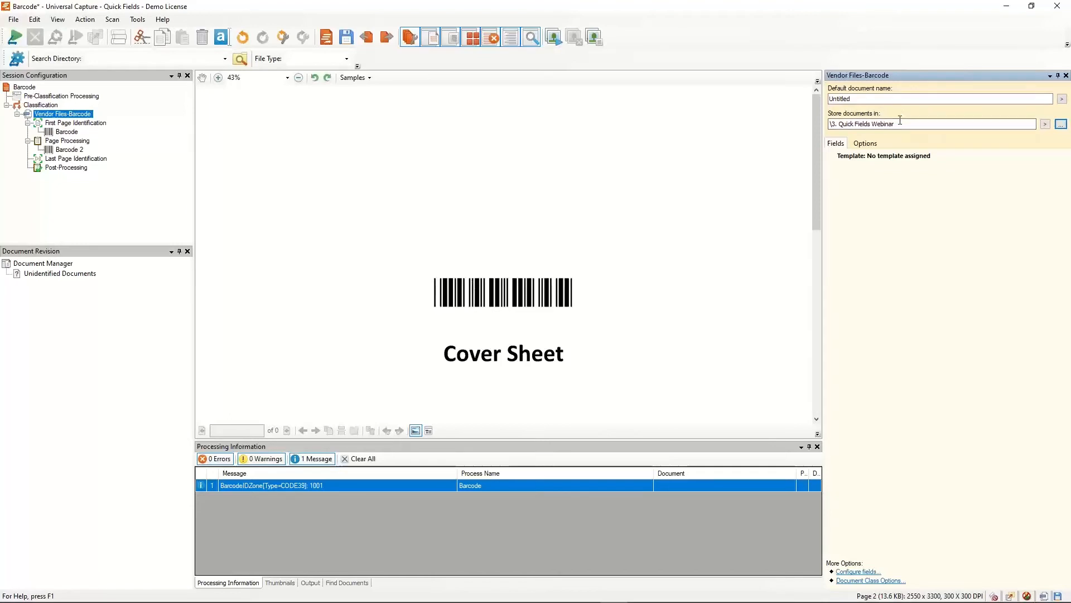
pyautogui.moveTo(864, 99); pyautogui.dragTo(823, 99)
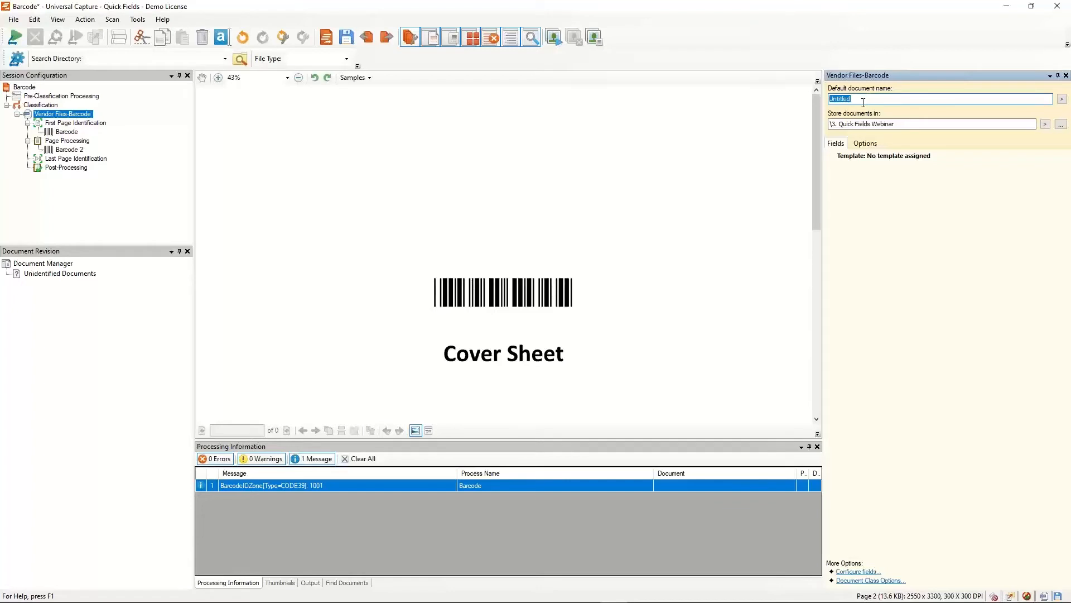
pyautogui.click(906, 125)
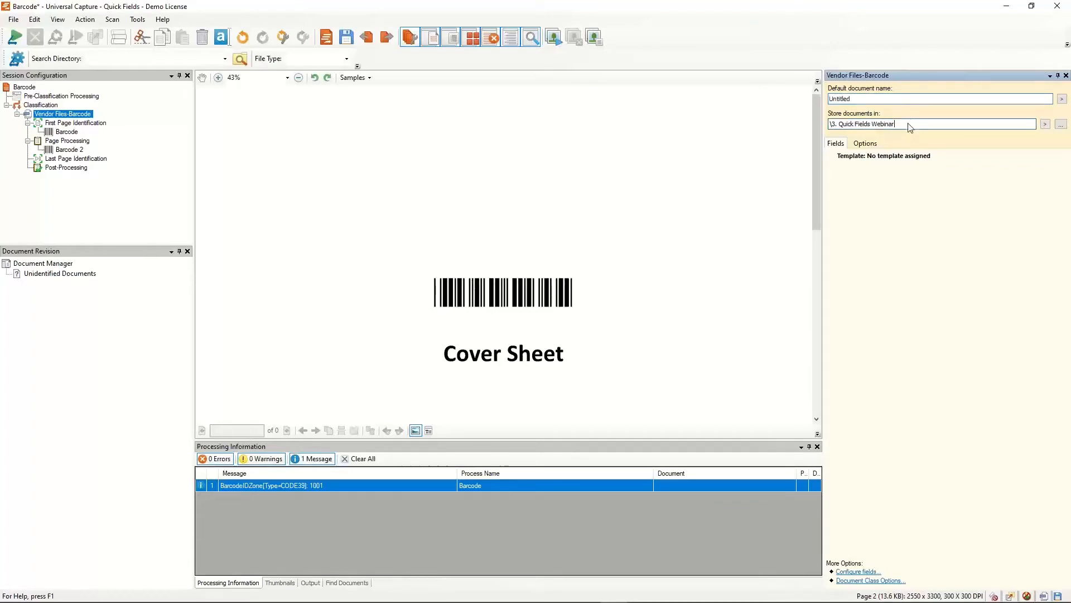
pyautogui.click(859, 99)
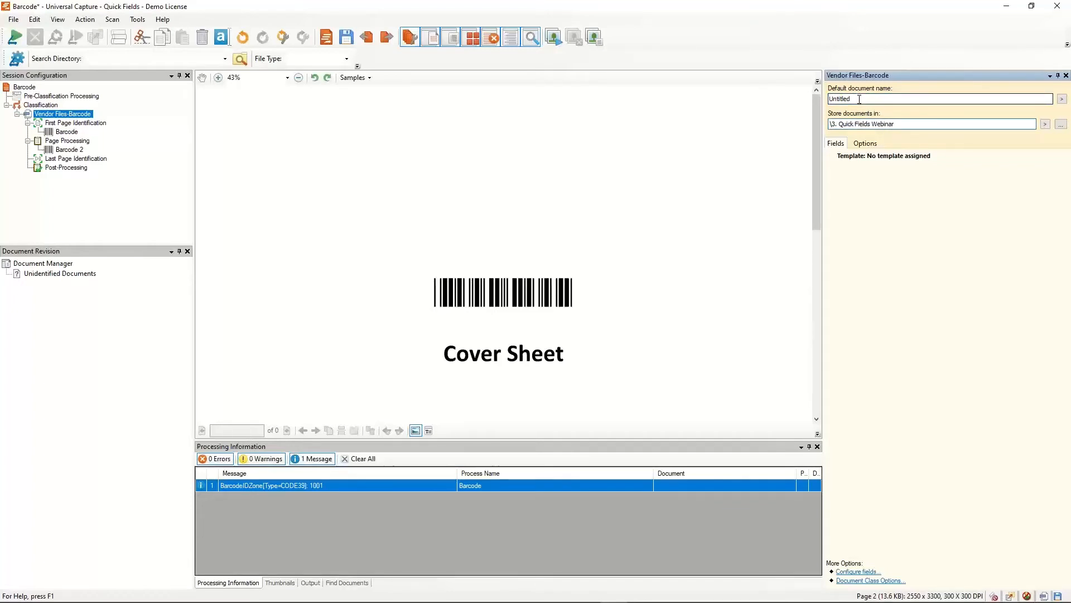
pyautogui.doubleClick(860, 99)
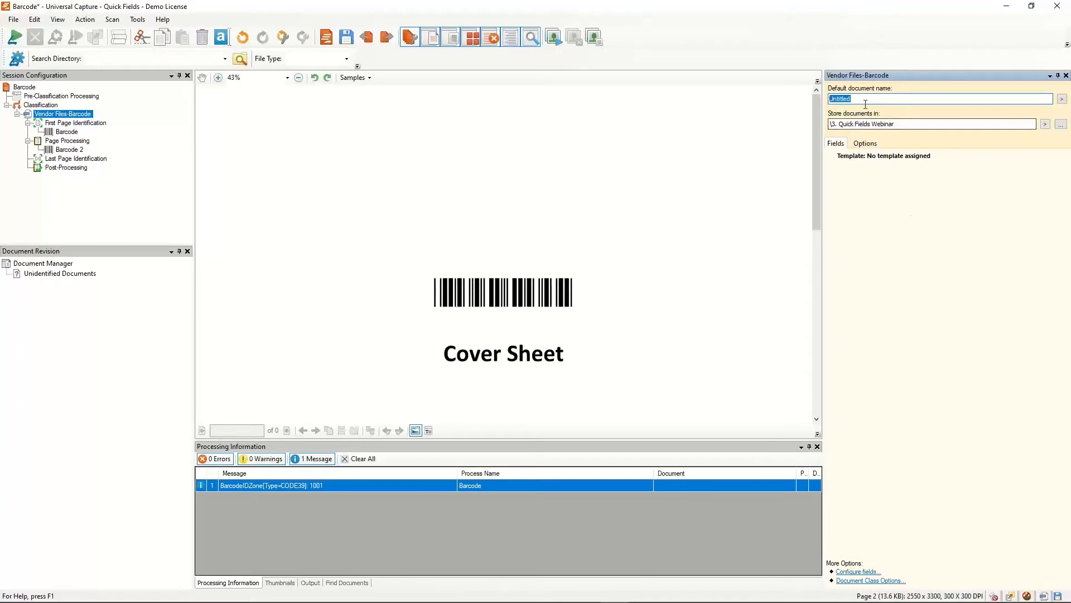
pyautogui.click(860, 573)
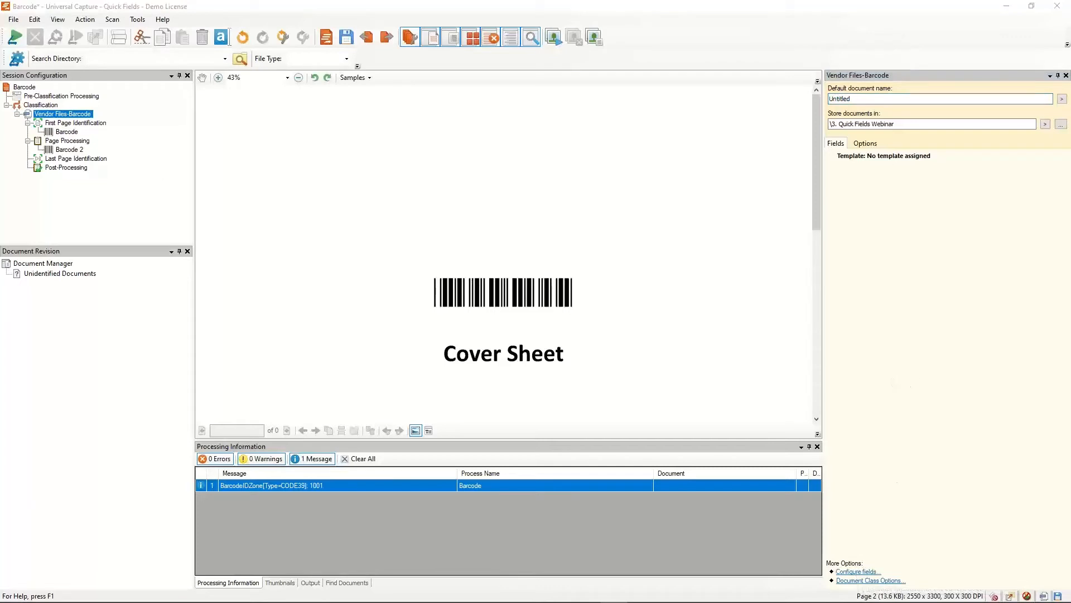
pyautogui.moveTo(0, 179); pyautogui.dragTo(467, 185)
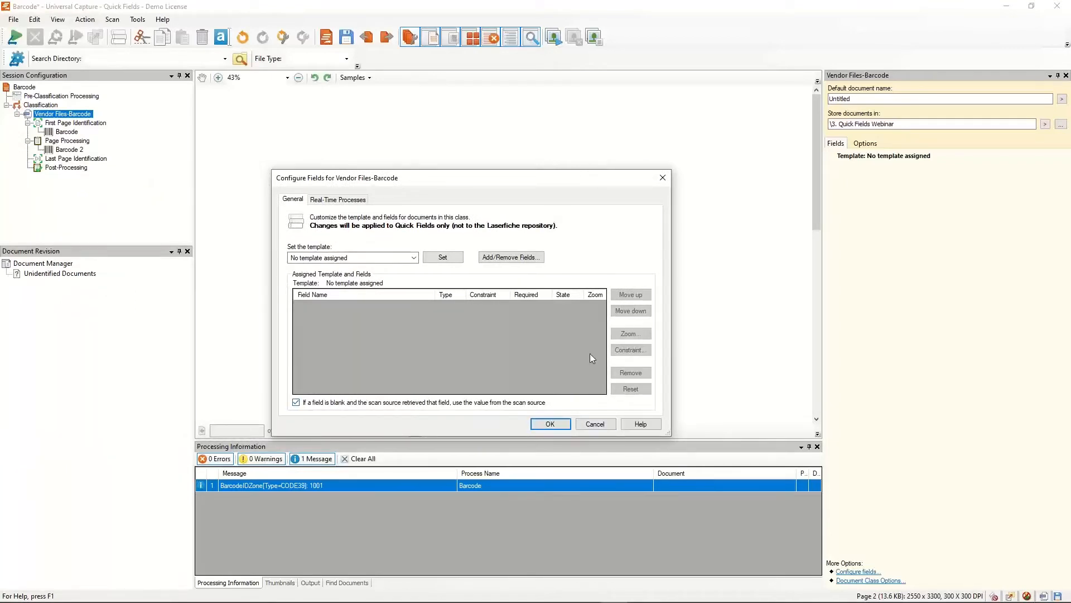
pyautogui.click(583, 426)
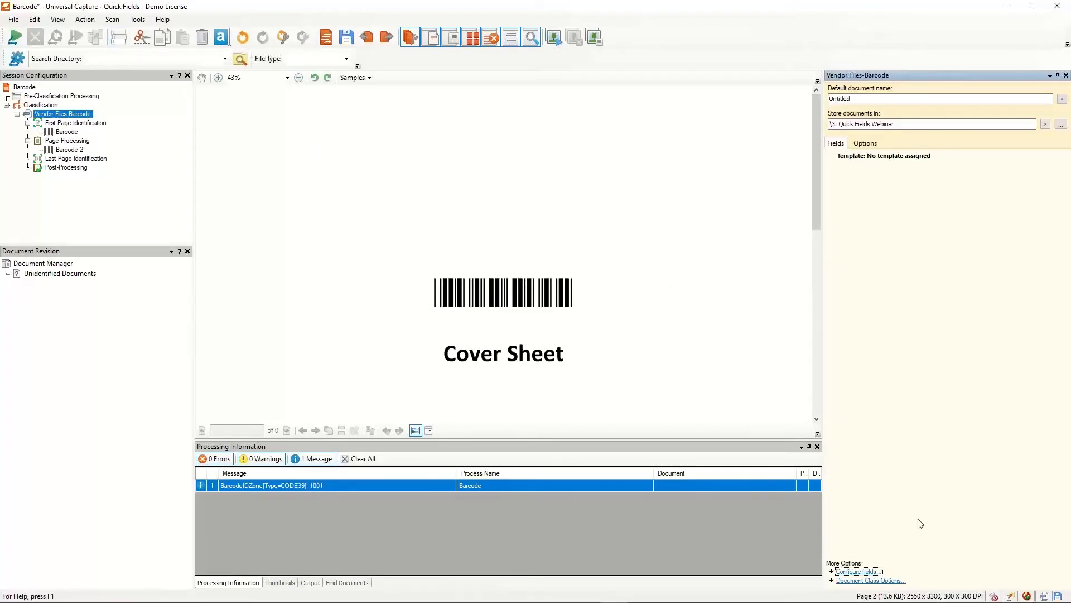
# Step: Assign the Quick Fields template to the Vendor Files-Barcode document class
pyautogui.click(870, 572)
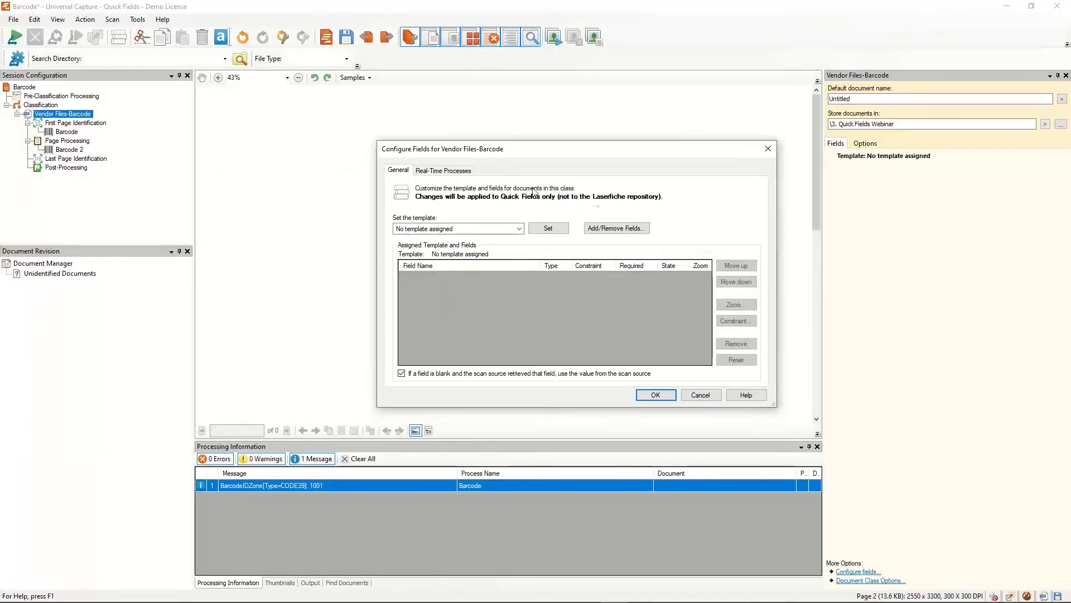
pyautogui.click(519, 230)
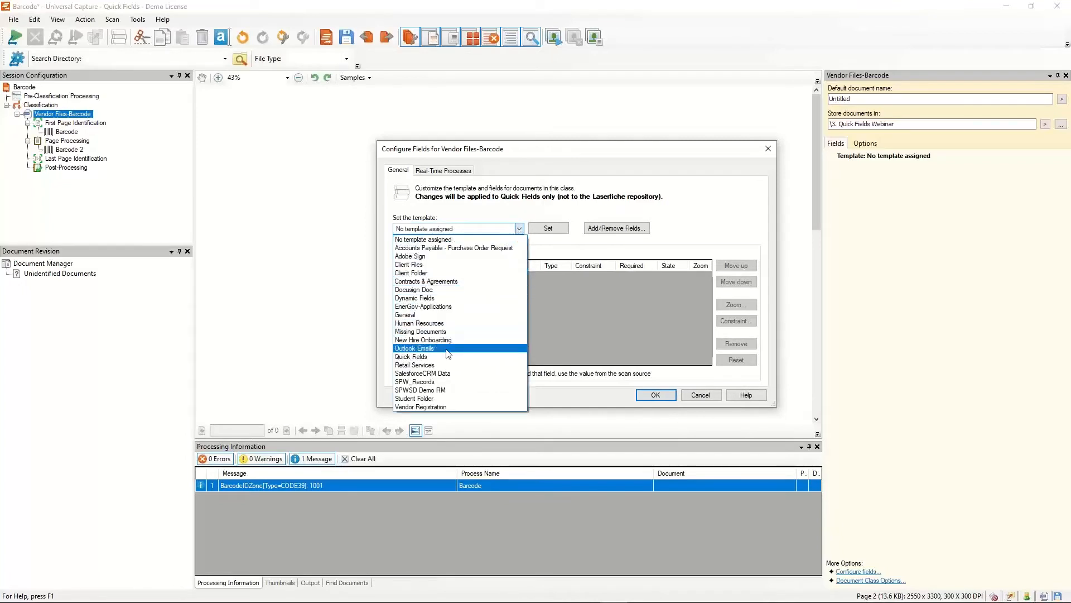
pyautogui.click(441, 357)
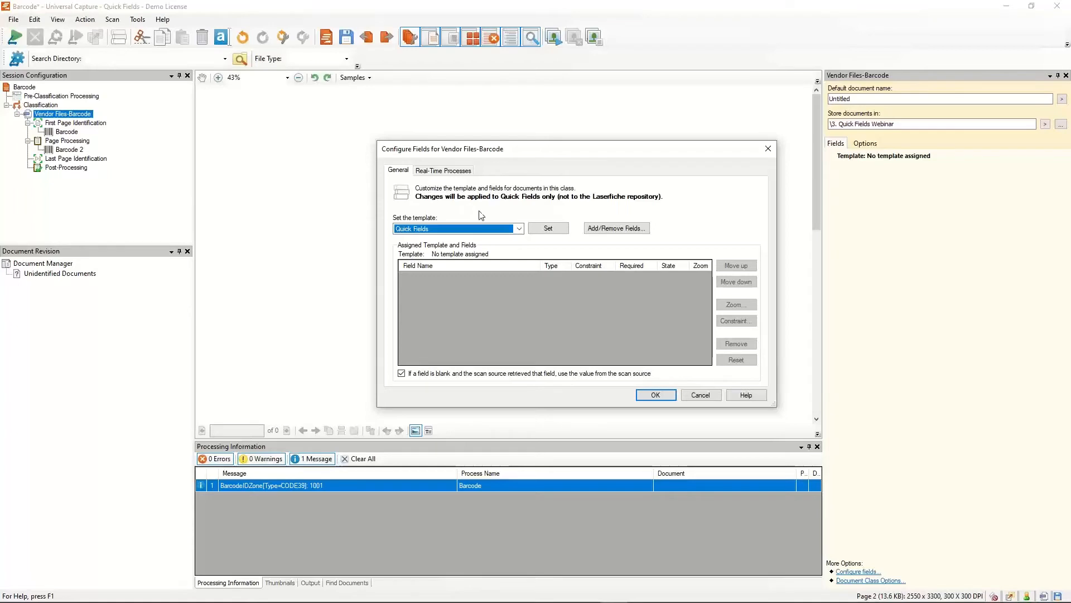
pyautogui.click(533, 227)
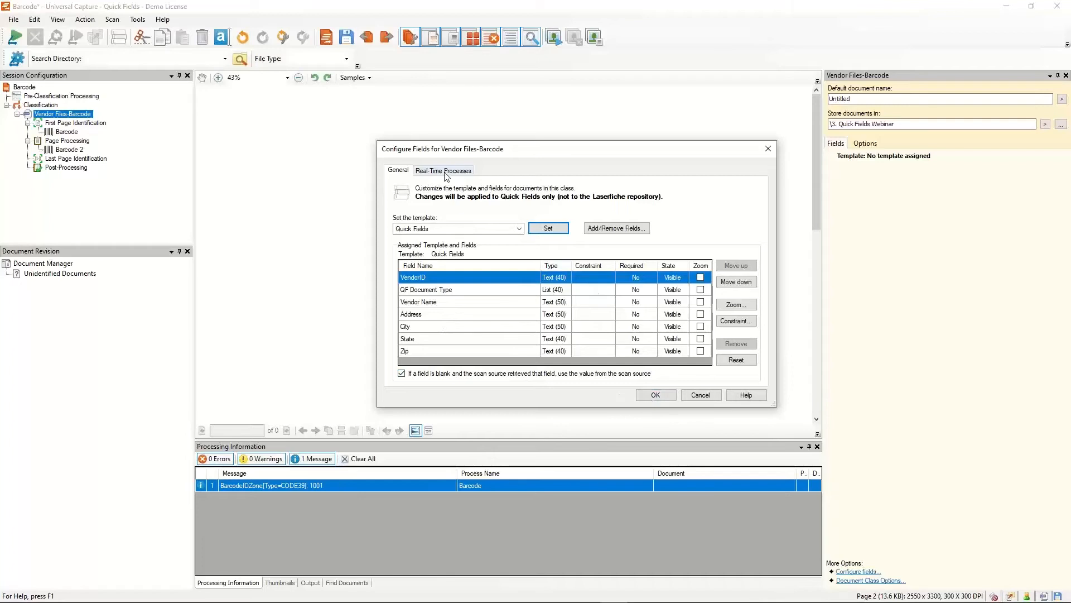
pyautogui.click(653, 396)
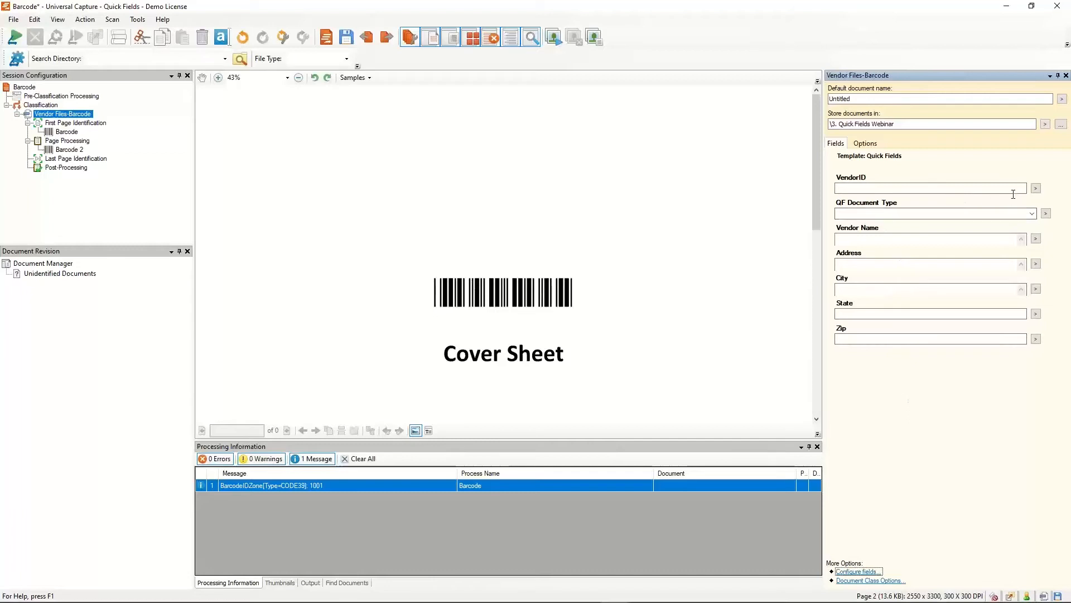
pyautogui.click(1035, 188)
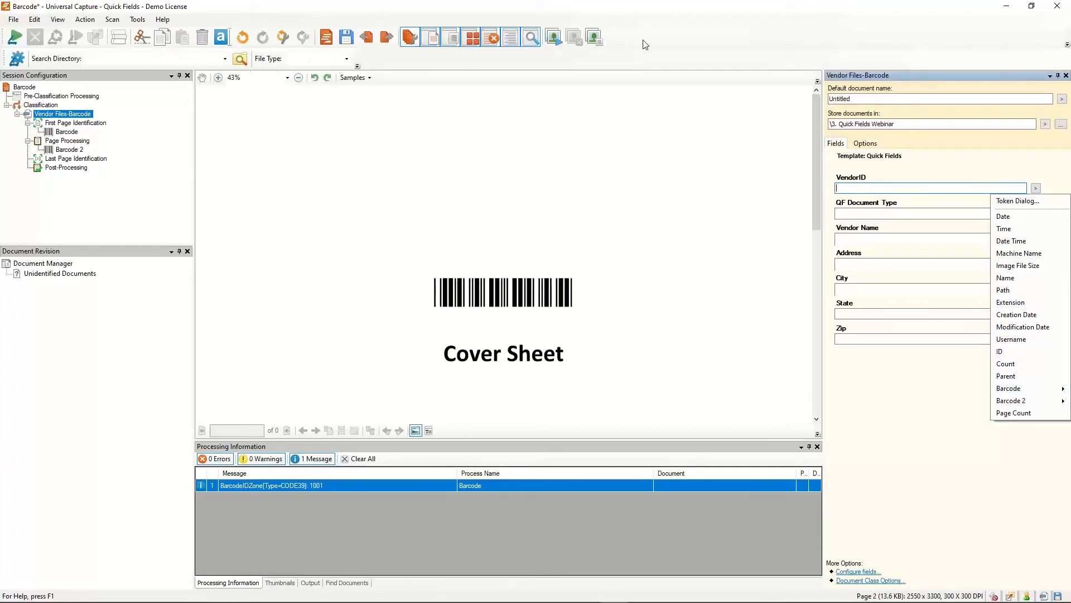
pyautogui.click(795, 235)
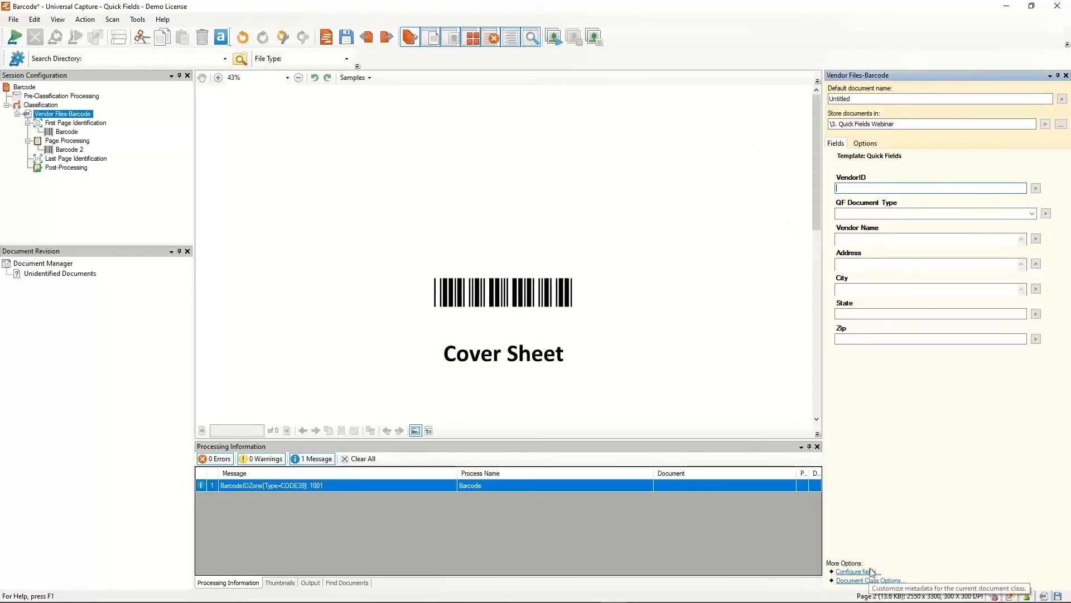
# Step: Add a Field Lookup real-time process to the field configuration of the Vendor Files-Barcode class
pyautogui.click(119, 40)
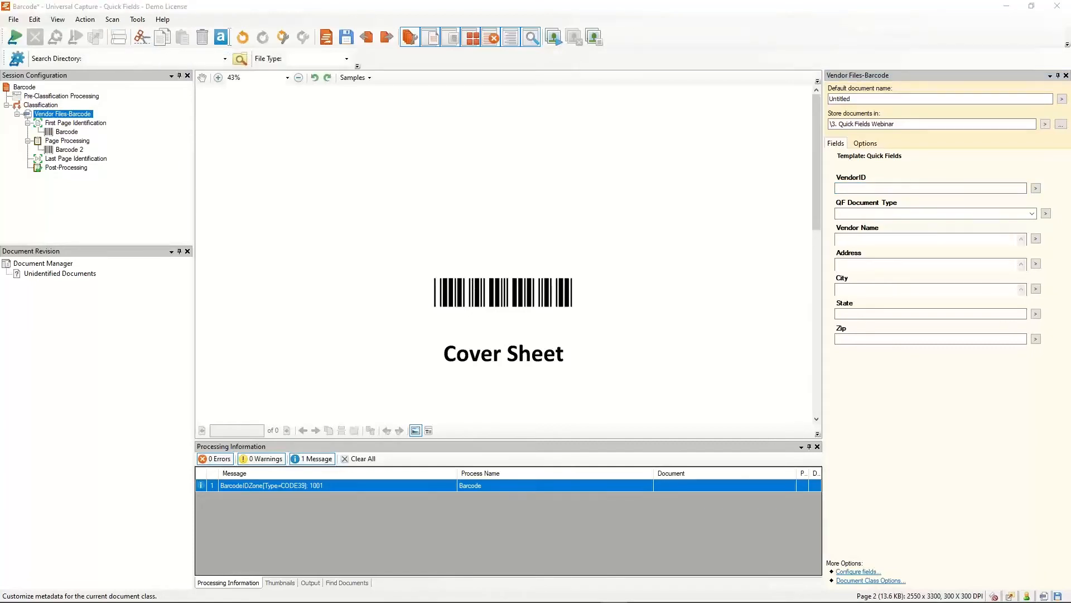
pyautogui.click(274, 133)
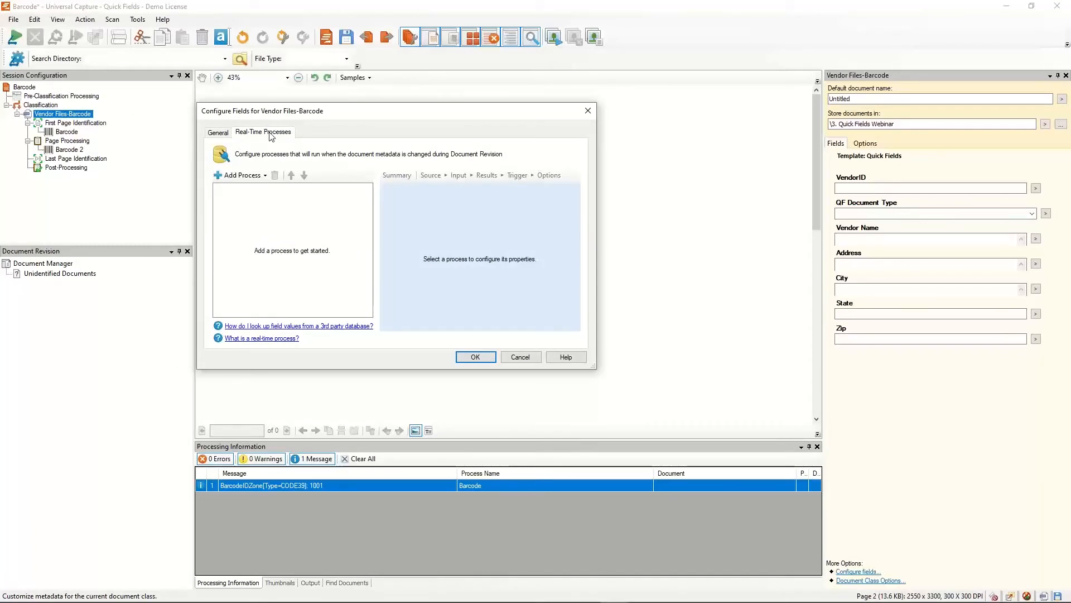
pyautogui.click(264, 176)
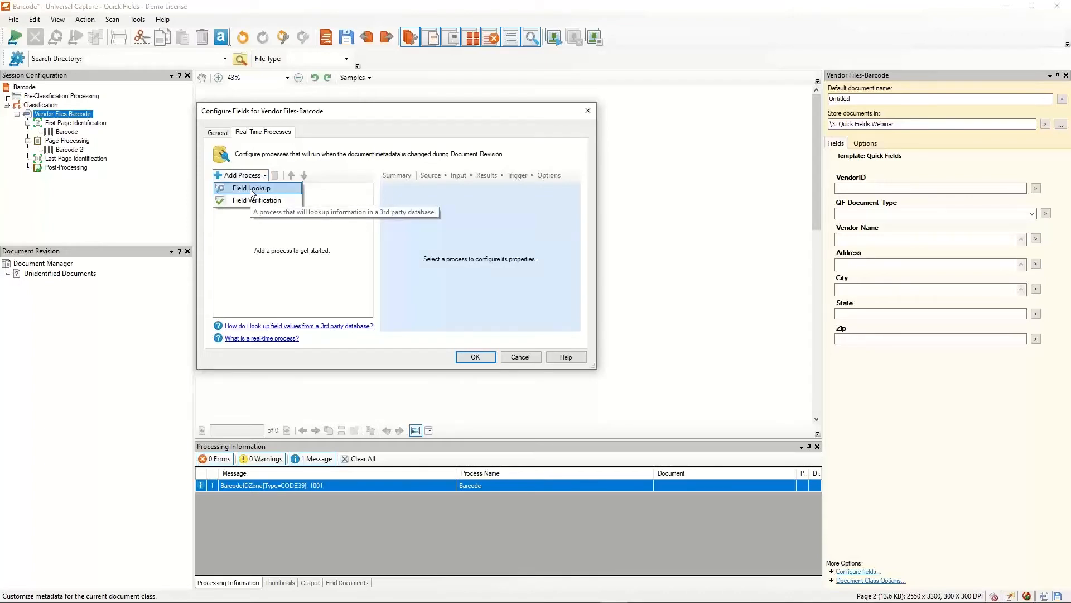
pyautogui.click(252, 189)
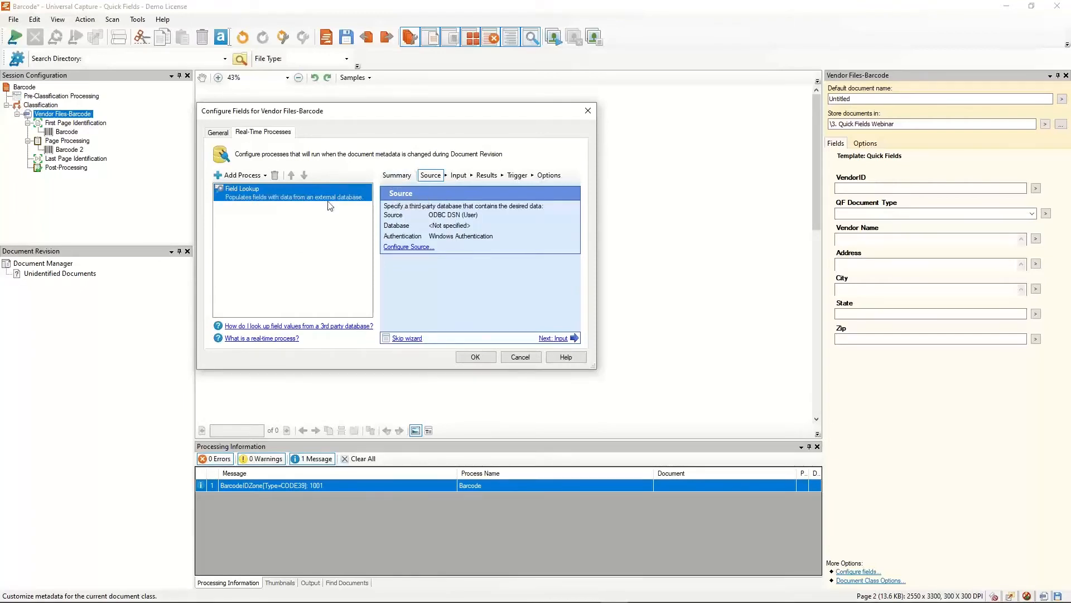
# Step: Configure the lookup's source as an Advanced direct connection with data source type Direct and the Microsoft SQL Server driver
pyautogui.click(410, 247)
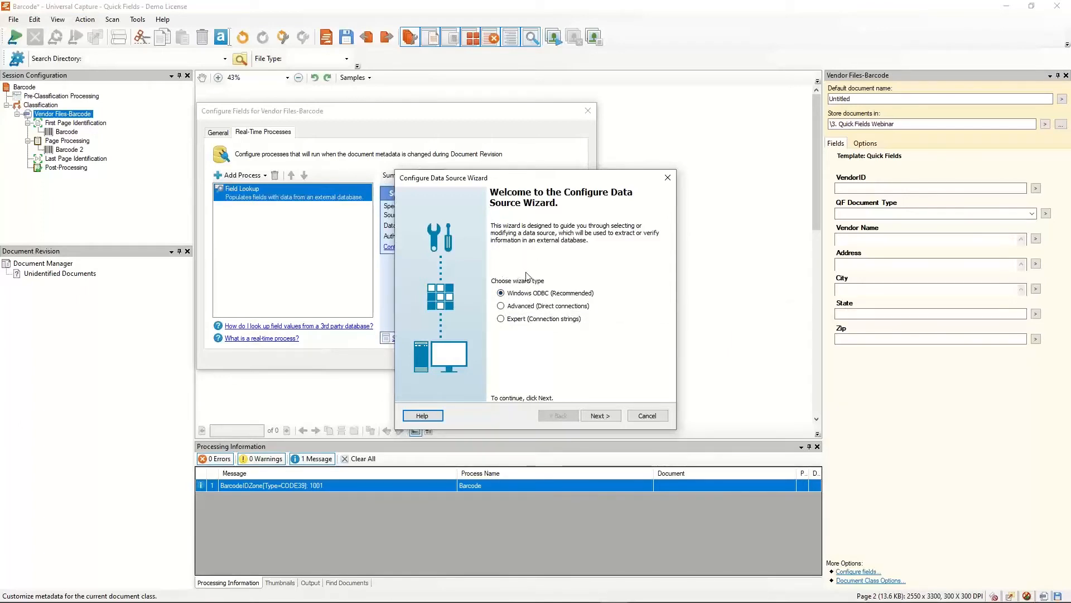
pyautogui.click(501, 307)
pyautogui.click(600, 415)
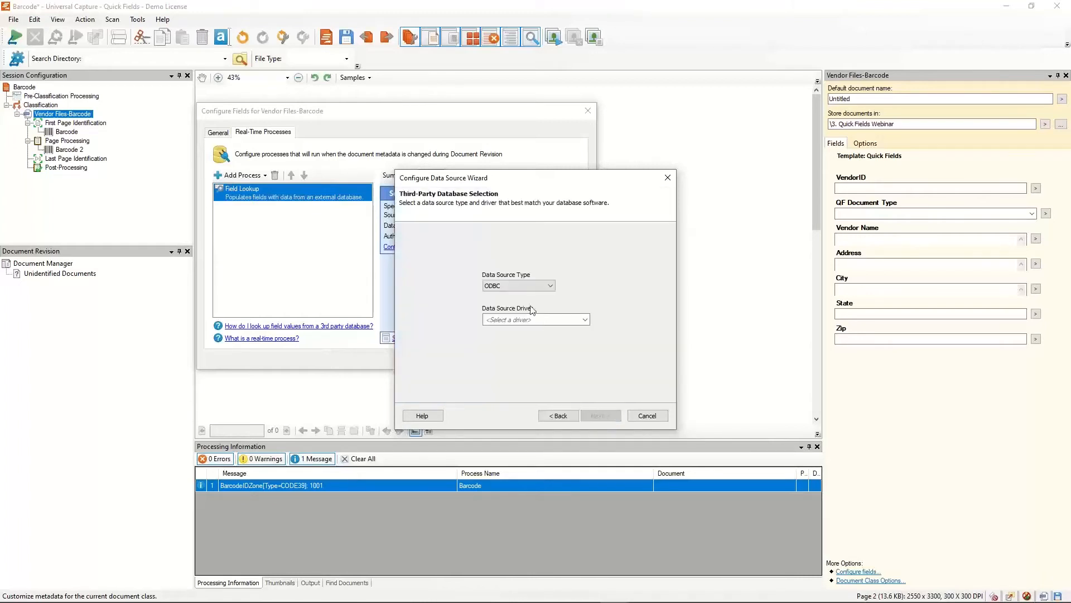
pyautogui.click(551, 286)
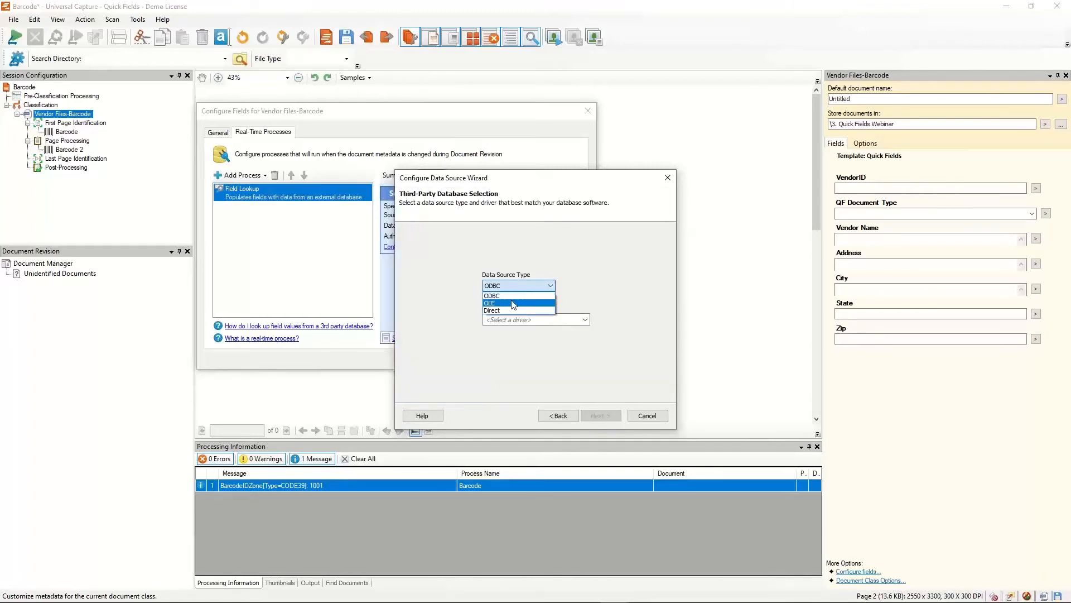
pyautogui.click(549, 307)
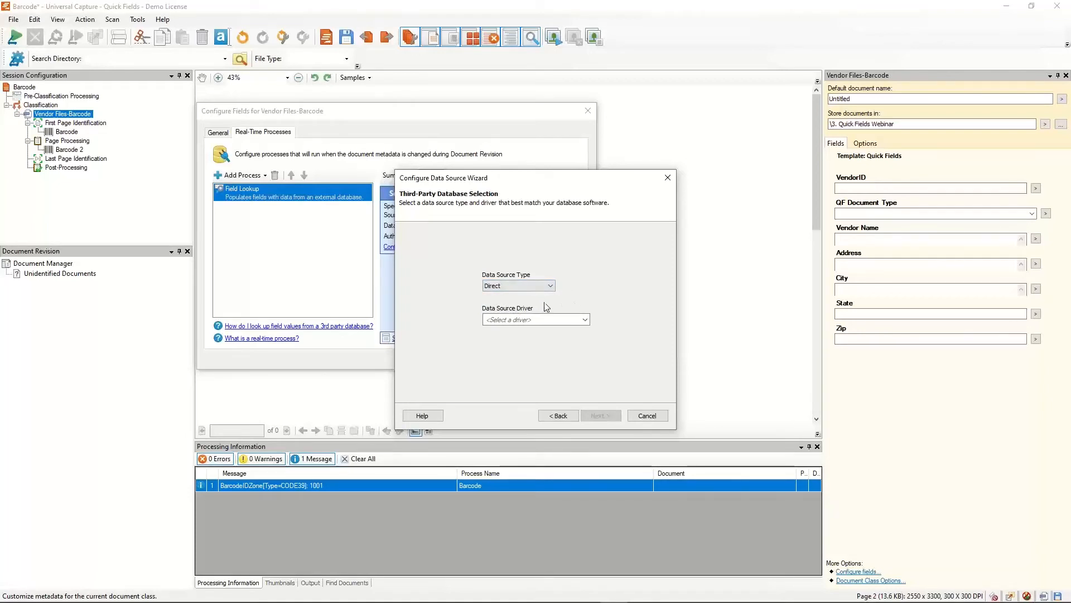
pyautogui.click(558, 319)
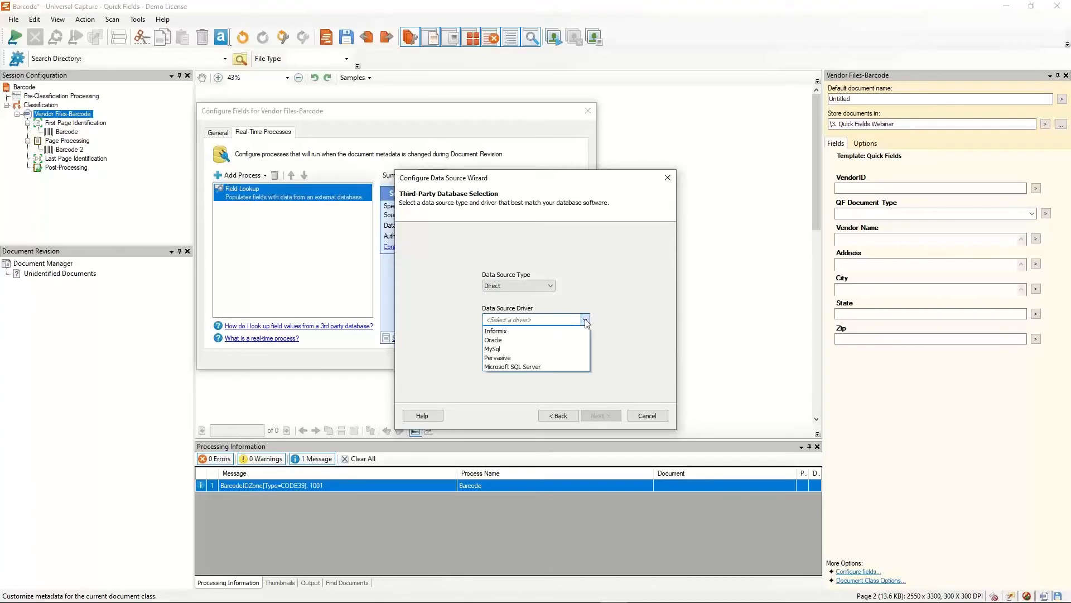
pyautogui.click(518, 368)
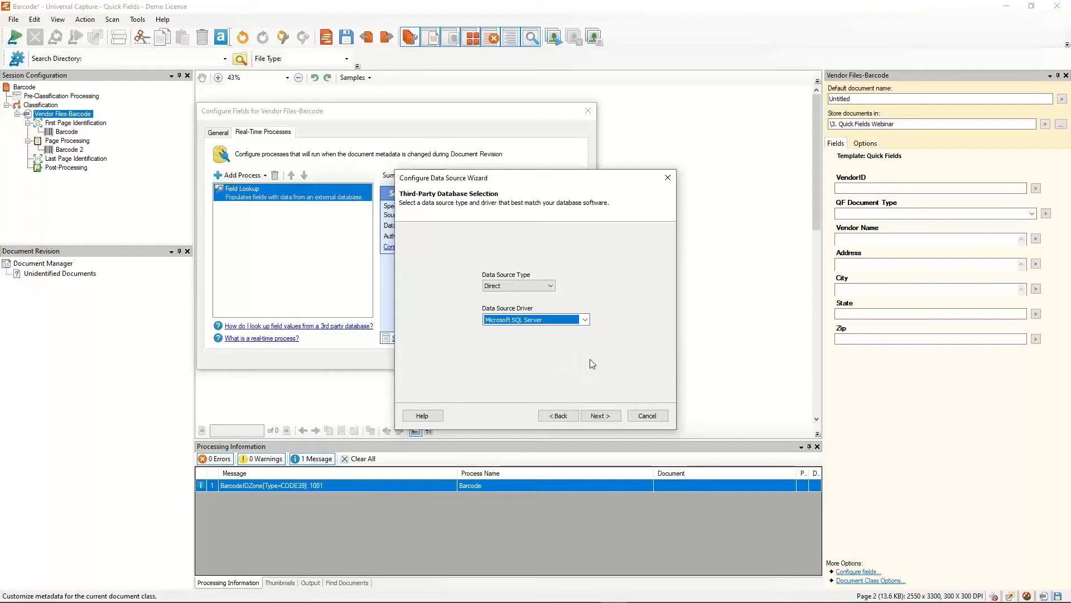
# Step: Connect the data source to server localhost\sqlexpress and database ExternalTables, using Windows Authentication
pyautogui.click(600, 415)
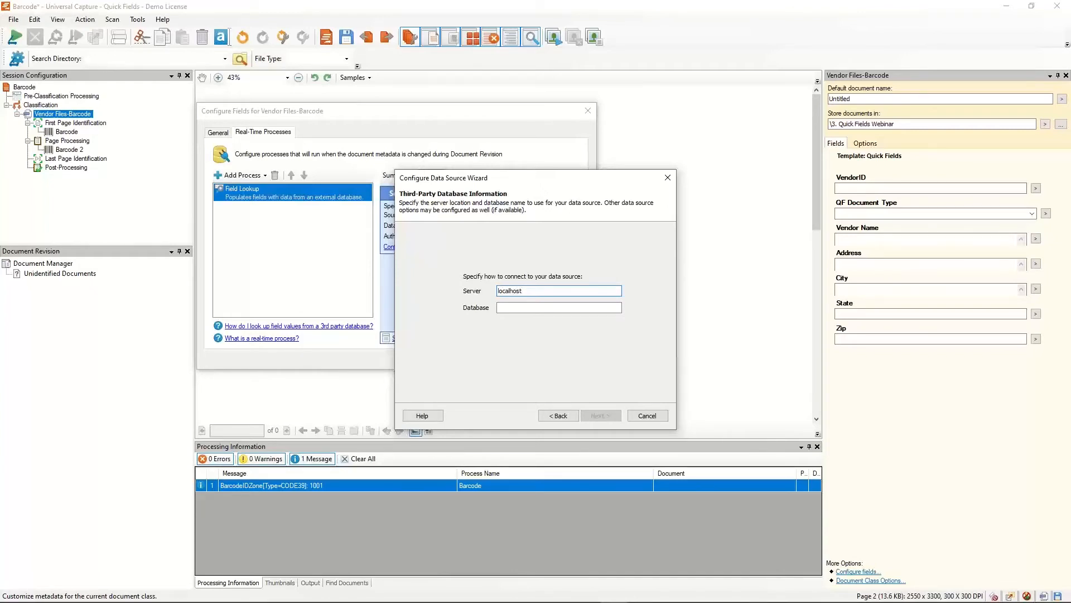
pyautogui.write('localhost\\sqlexpress')
pyautogui.click(512, 308)
pyautogui.write('ExternalTables')
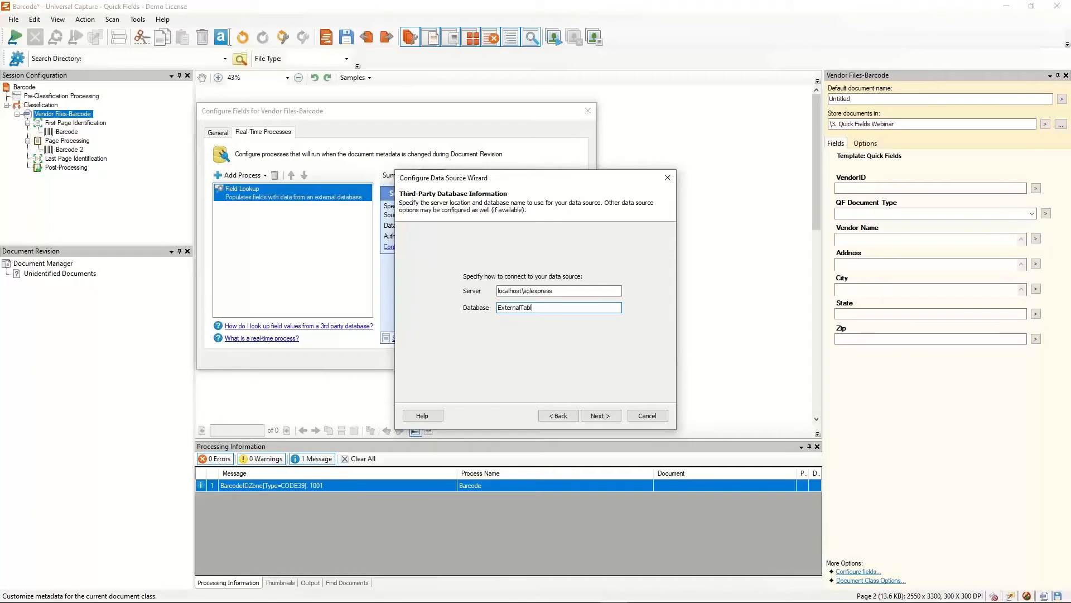
pyautogui.click(599, 416)
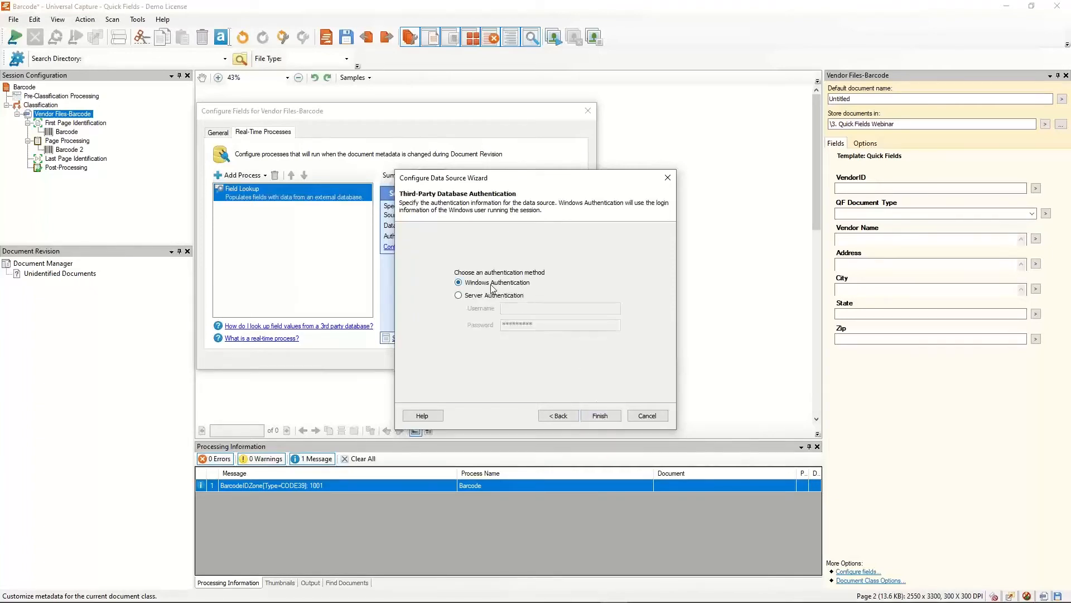
pyautogui.click(605, 417)
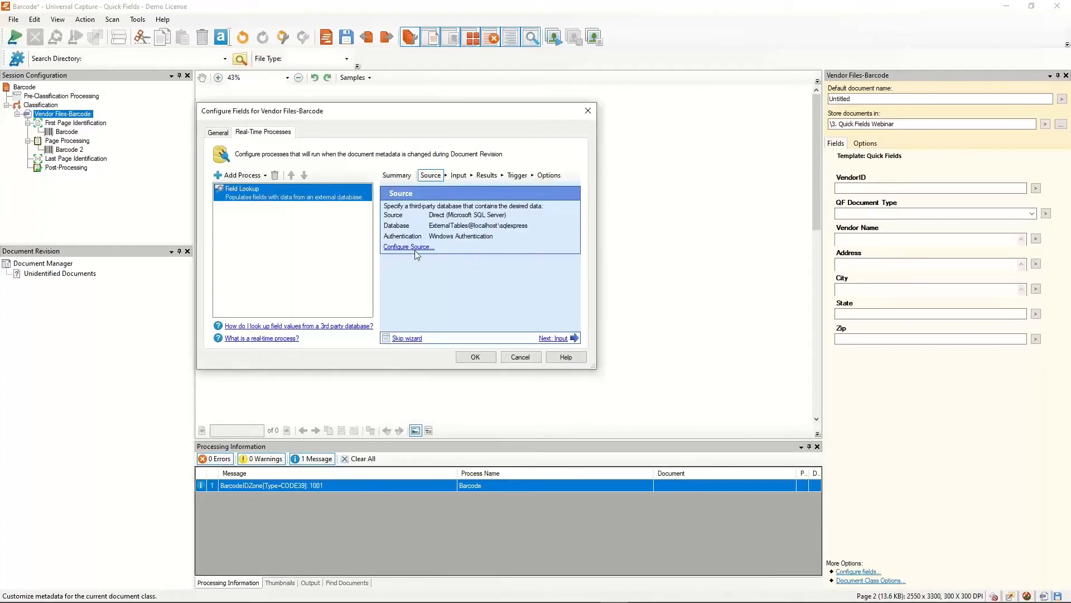
# Step: Choose Table_CDI_Demo_QuickFields as the table the field lookup queries
pyautogui.click(558, 338)
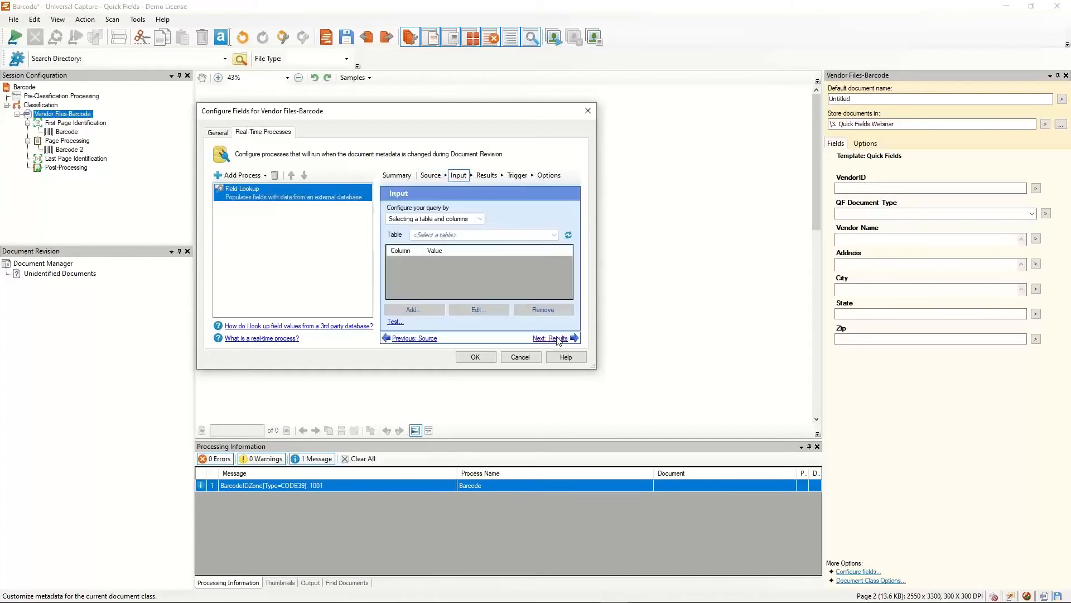
pyautogui.click(555, 235)
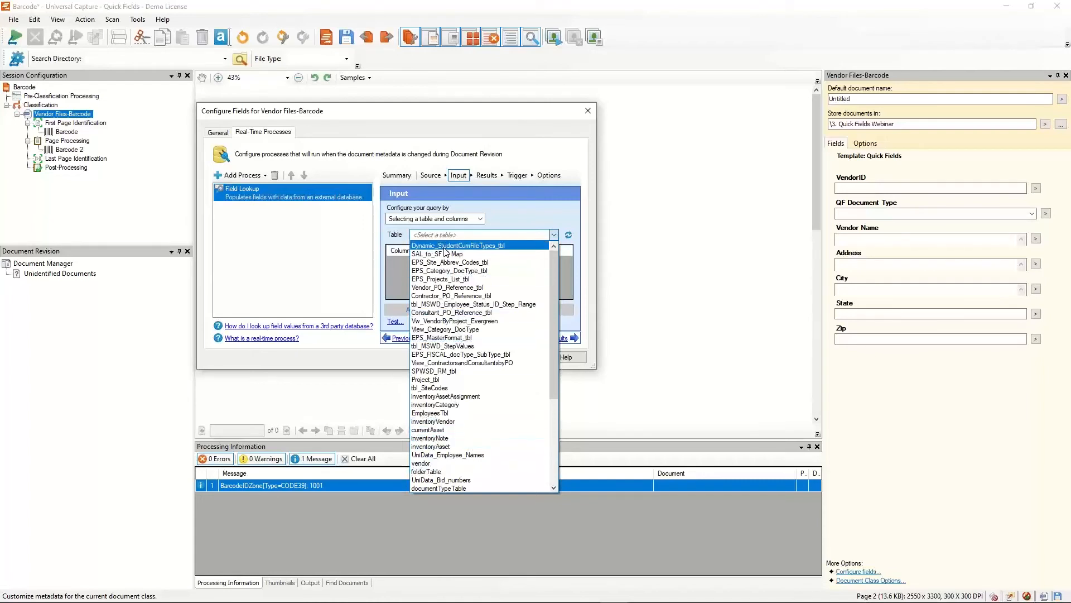
pyautogui.moveTo(554, 282); pyautogui.dragTo(554, 397)
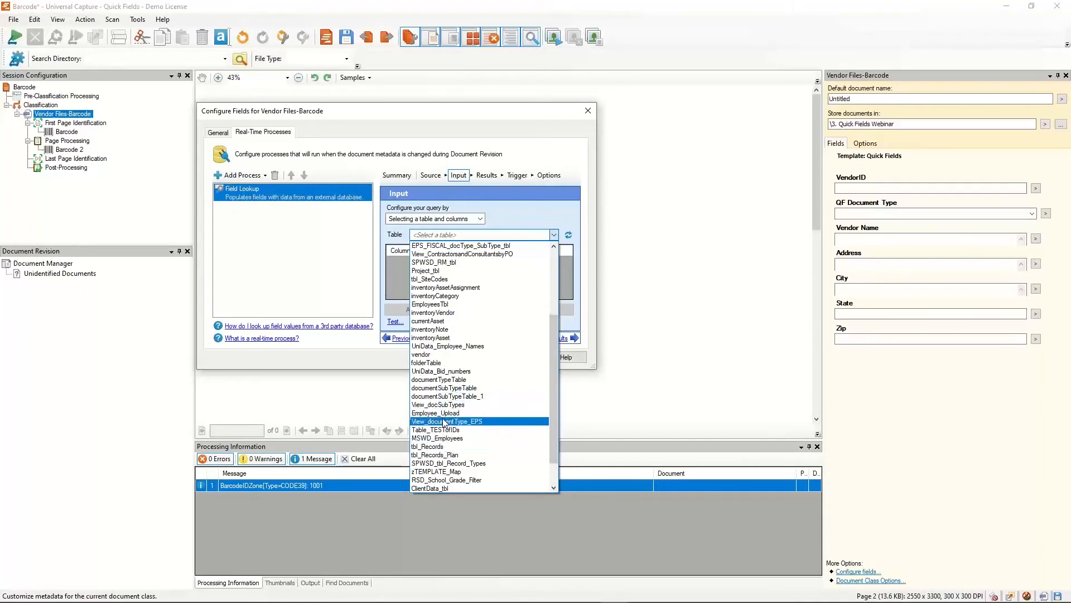
pyautogui.scroll(-2, 438, 486)
pyautogui.click(456, 489)
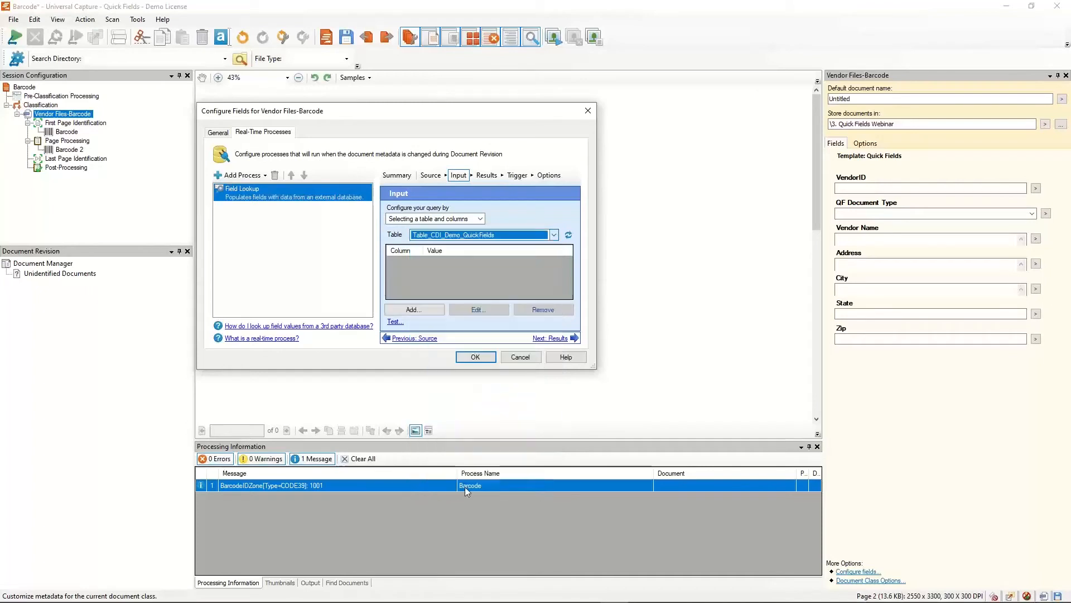
# Step: Add a lookup input that matches the VendorID column to the BarcodeVendor# token from Barcode 2
pyautogui.click(418, 312)
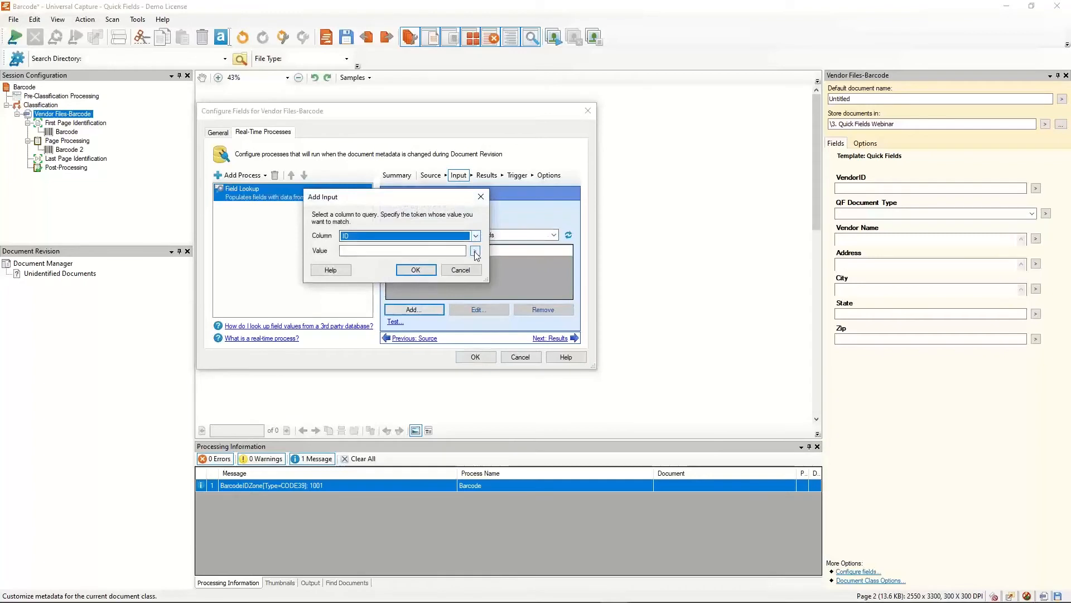
pyautogui.click(475, 251)
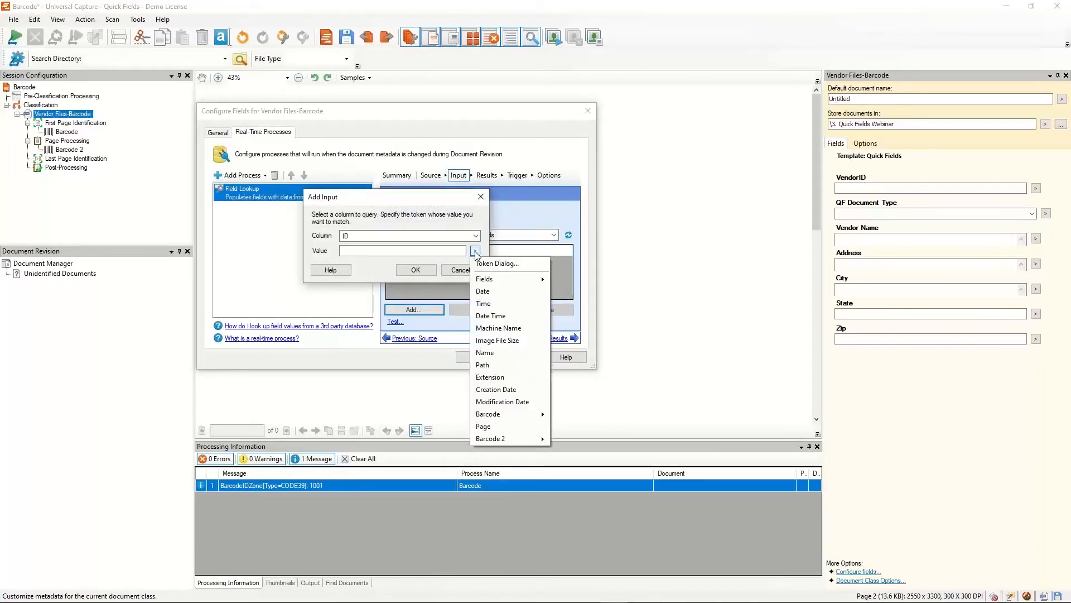
pyautogui.click(476, 235)
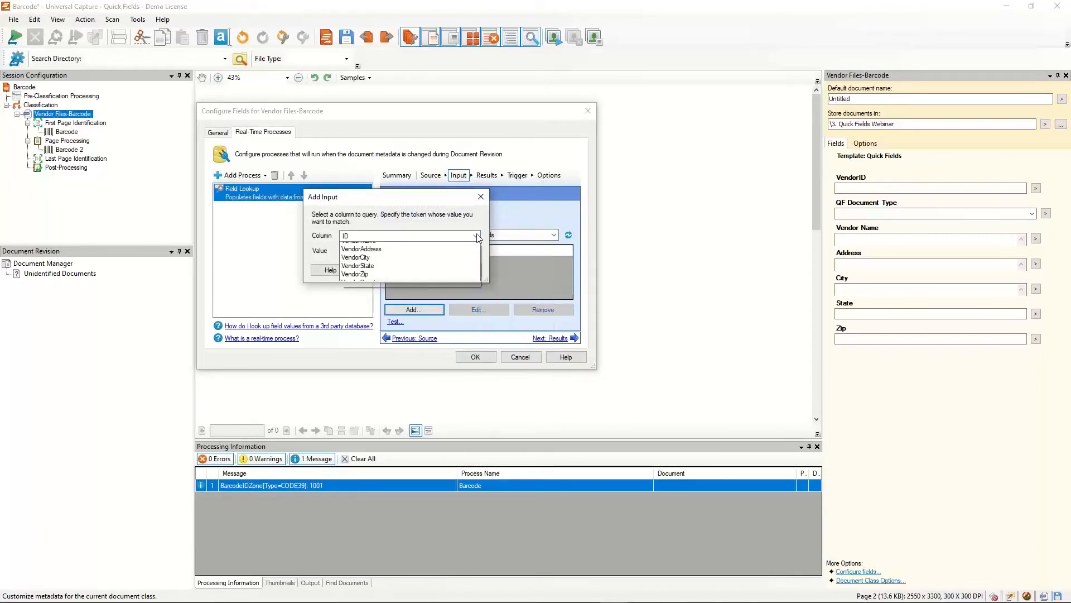
pyautogui.click(363, 257)
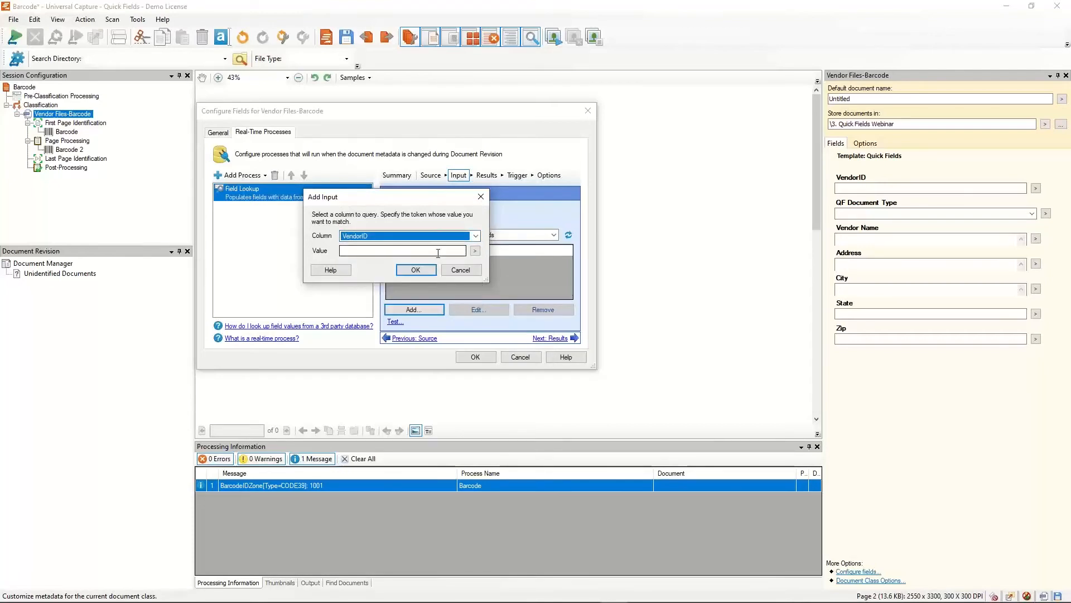
pyautogui.click(475, 250)
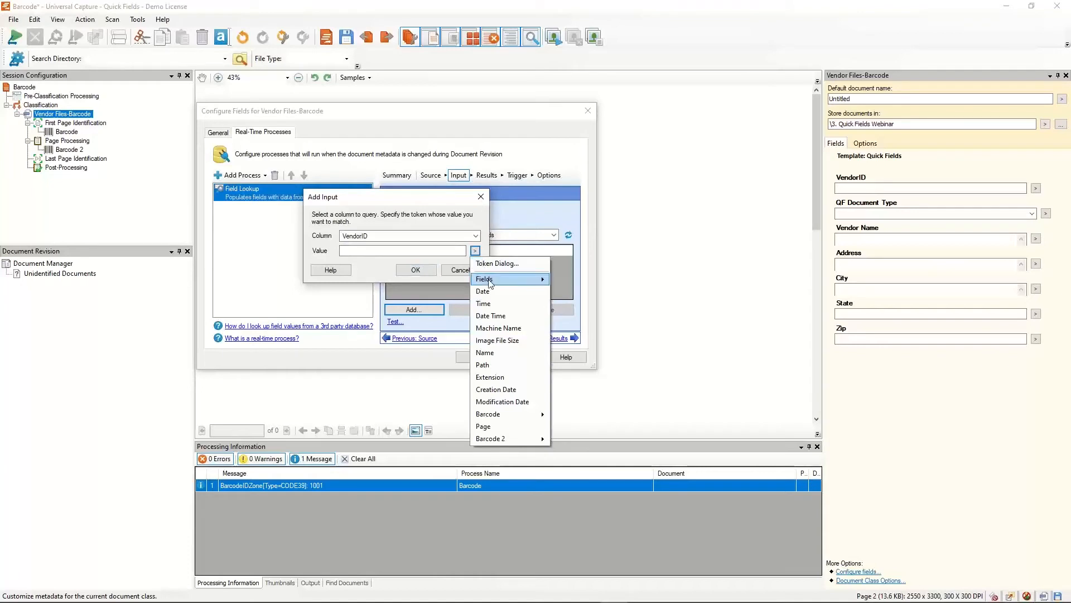
pyautogui.moveTo(501, 439)
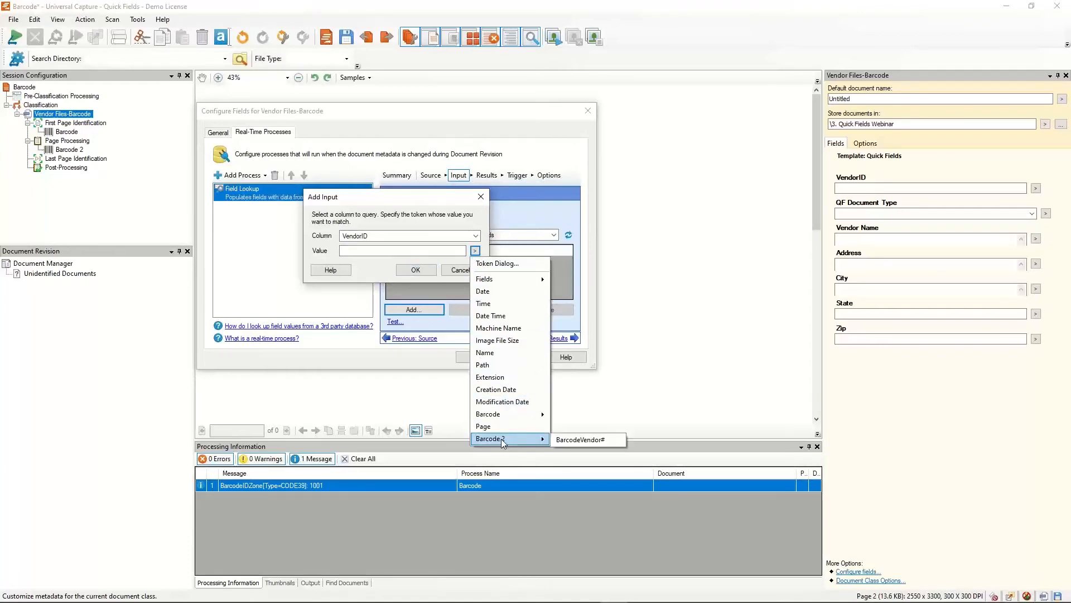
pyautogui.click(577, 439)
pyautogui.click(416, 270)
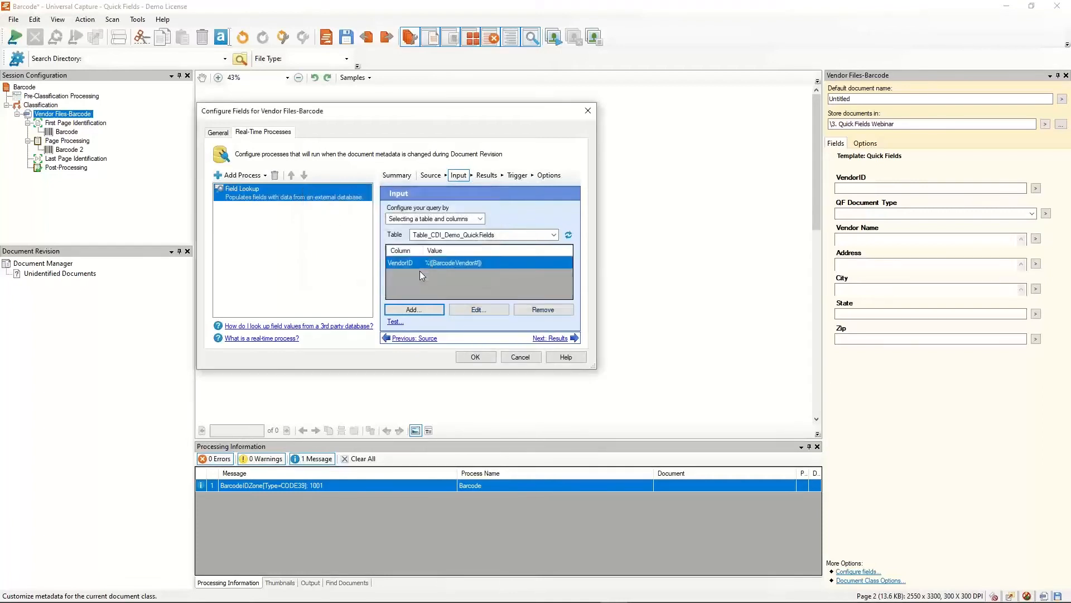
pyautogui.click(547, 337)
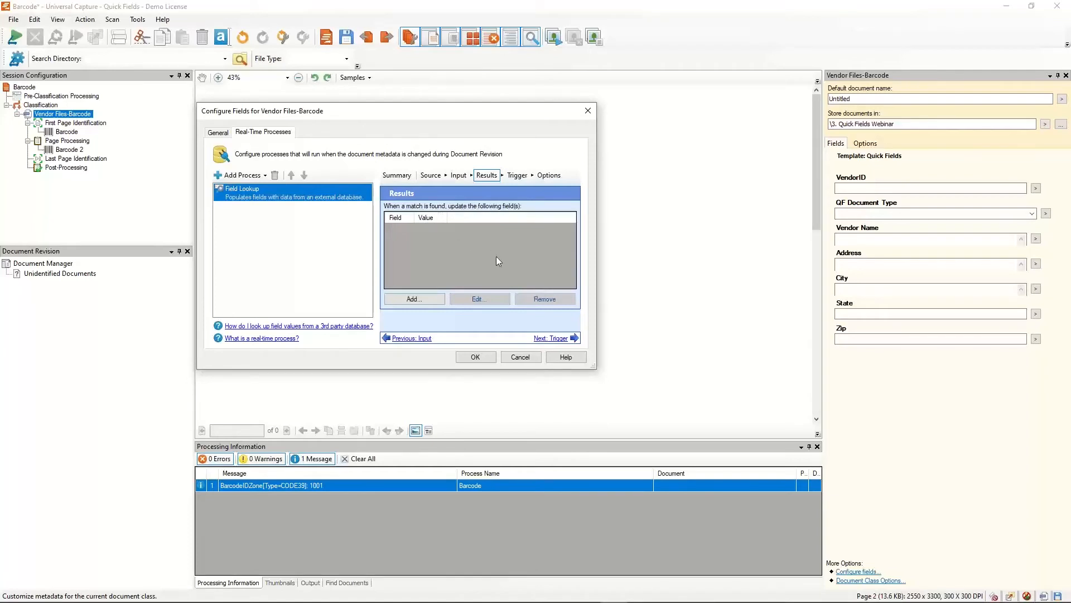
pyautogui.click(423, 298)
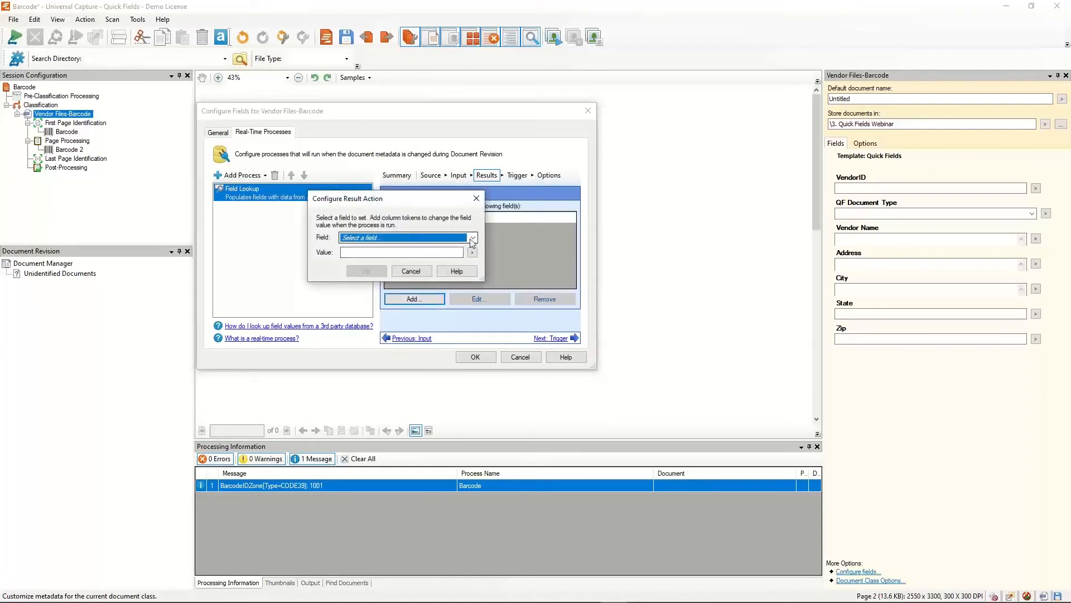
pyautogui.click(473, 238)
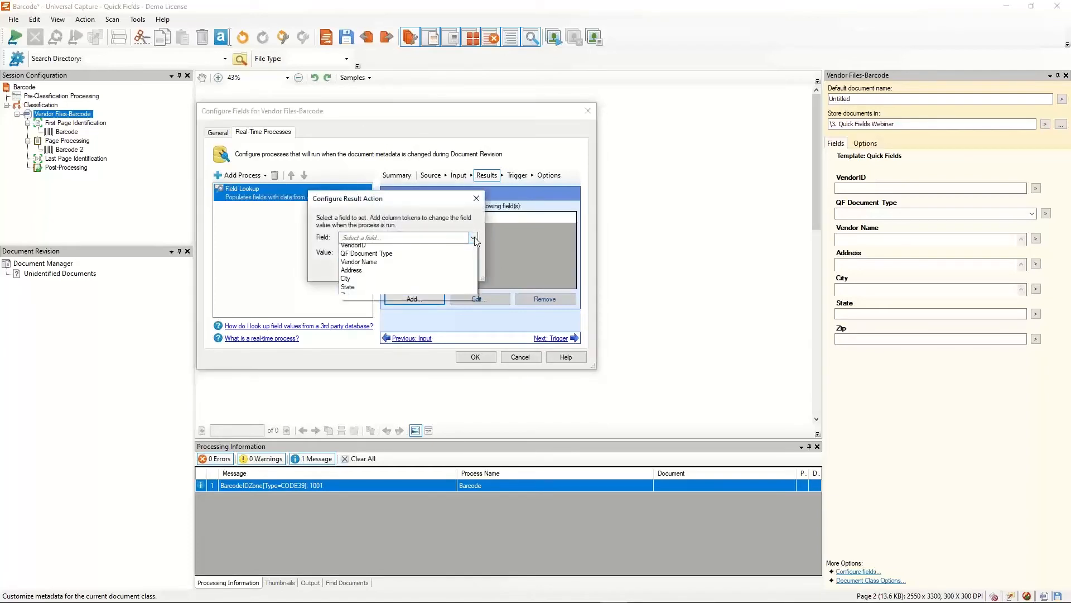
pyautogui.click(380, 265)
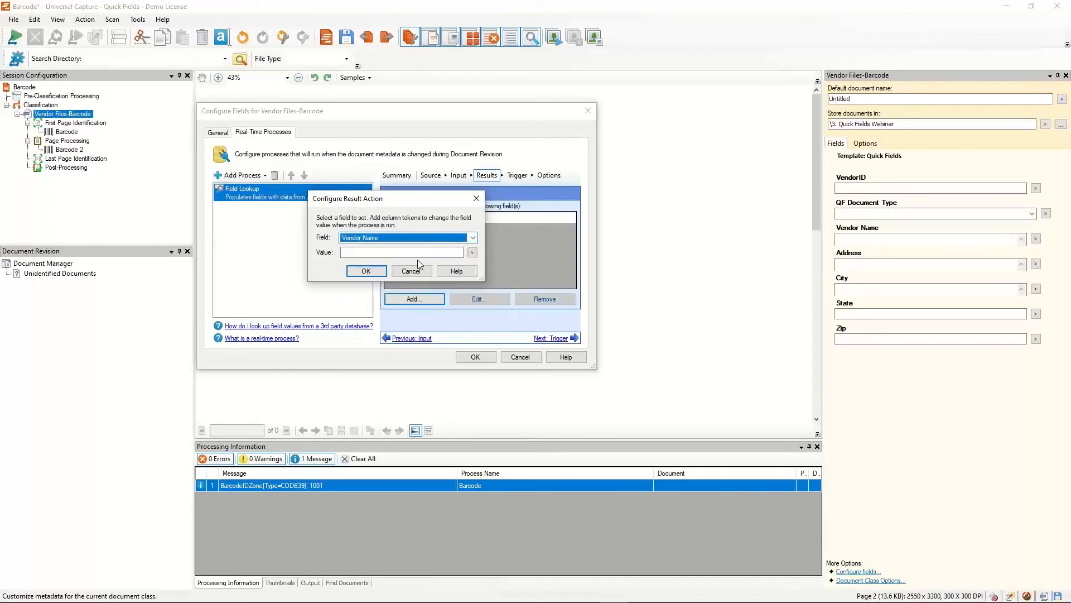
pyautogui.click(472, 252)
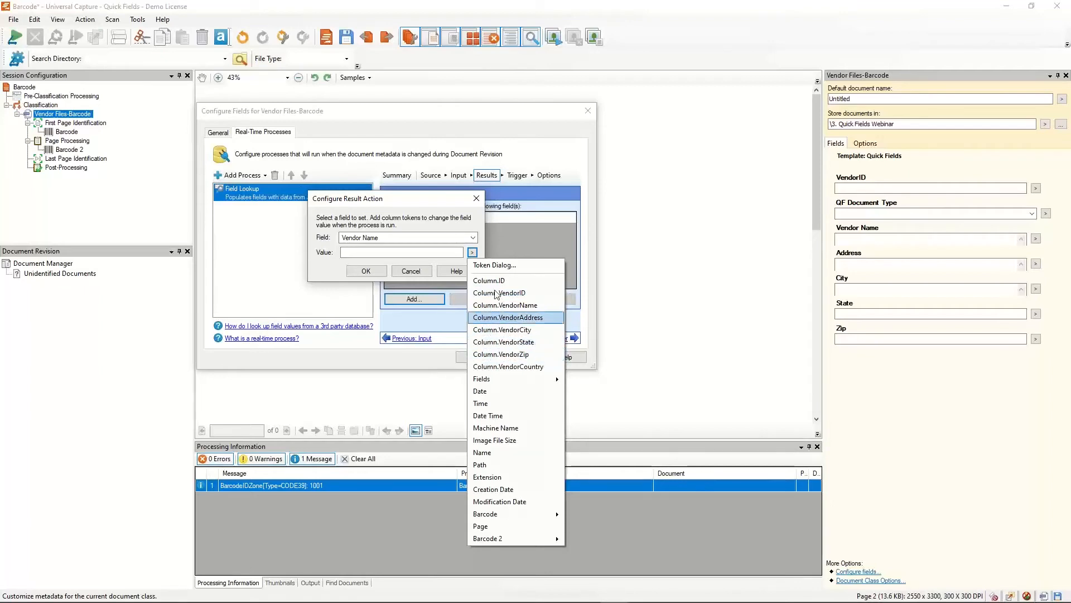
pyautogui.click(413, 270)
pyautogui.click(414, 270)
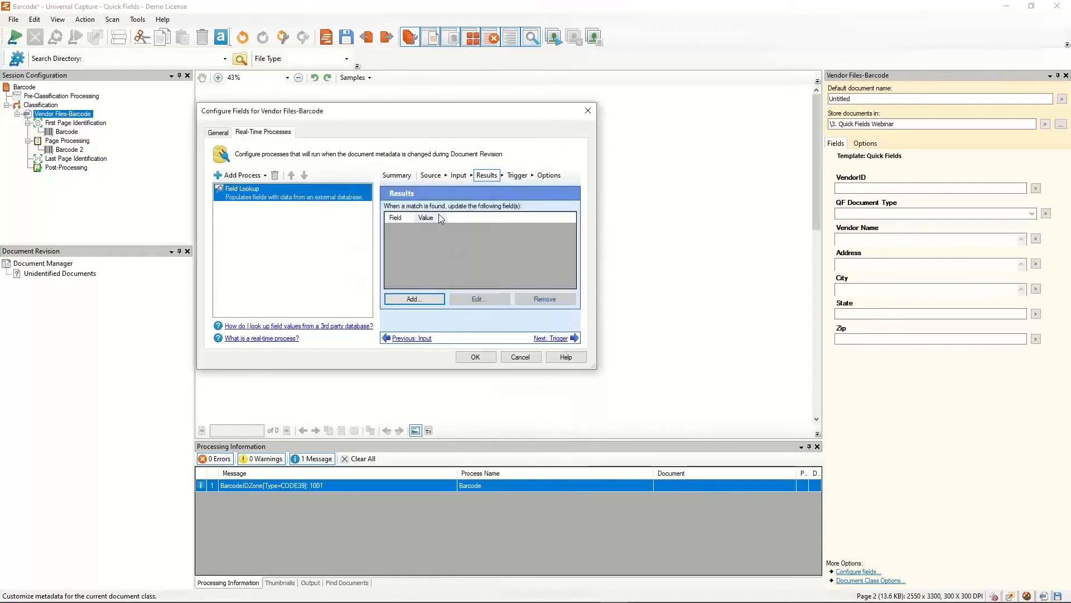
# Step: Finish the field lookup wizard with the document-processed trigger and default options, and save the field configuration
pyautogui.click(550, 342)
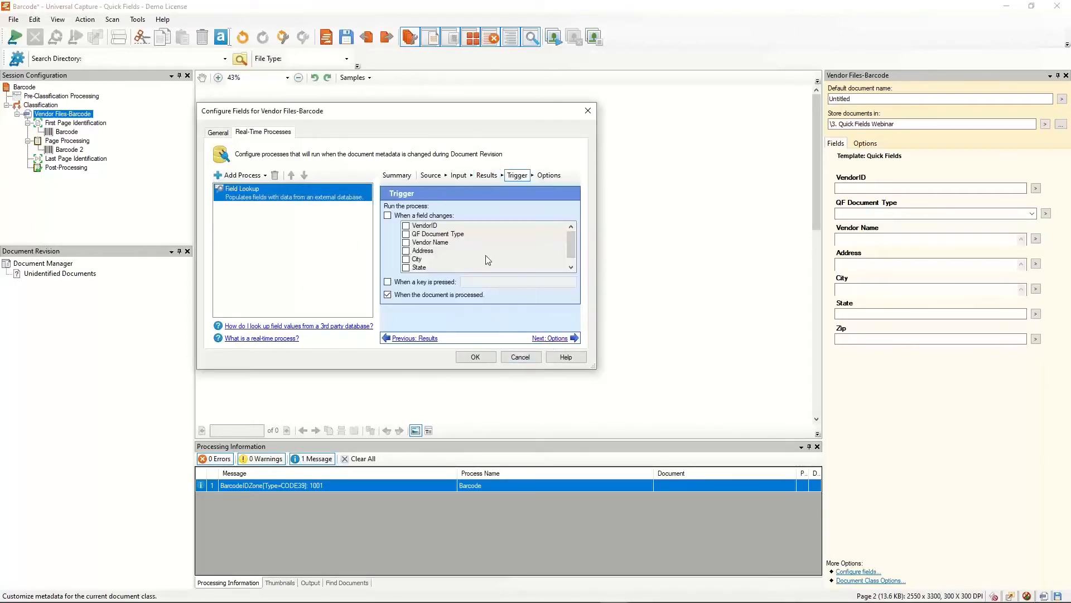
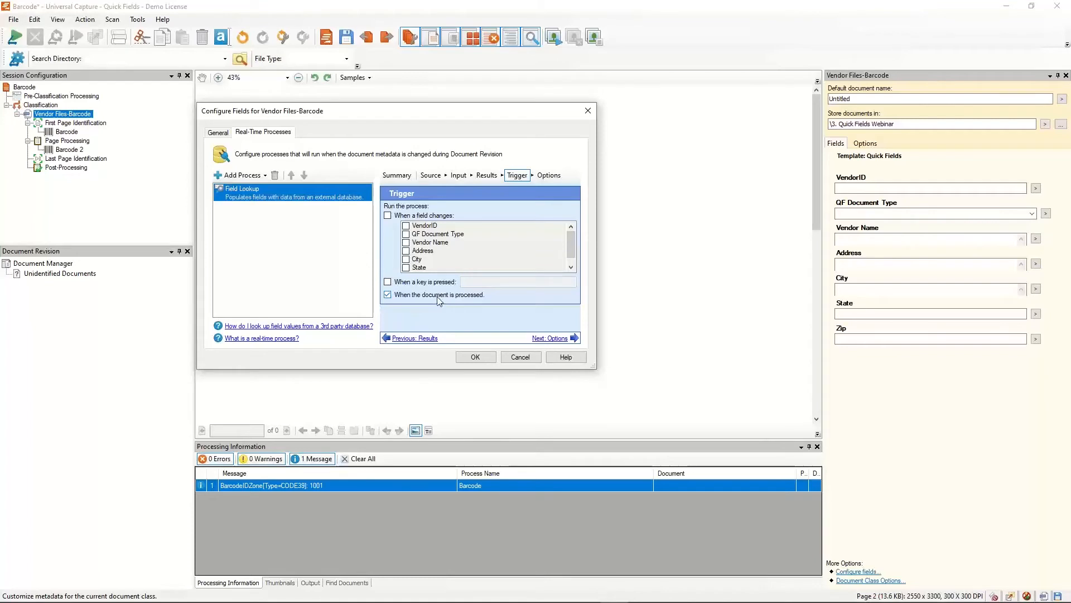
pyautogui.click(552, 339)
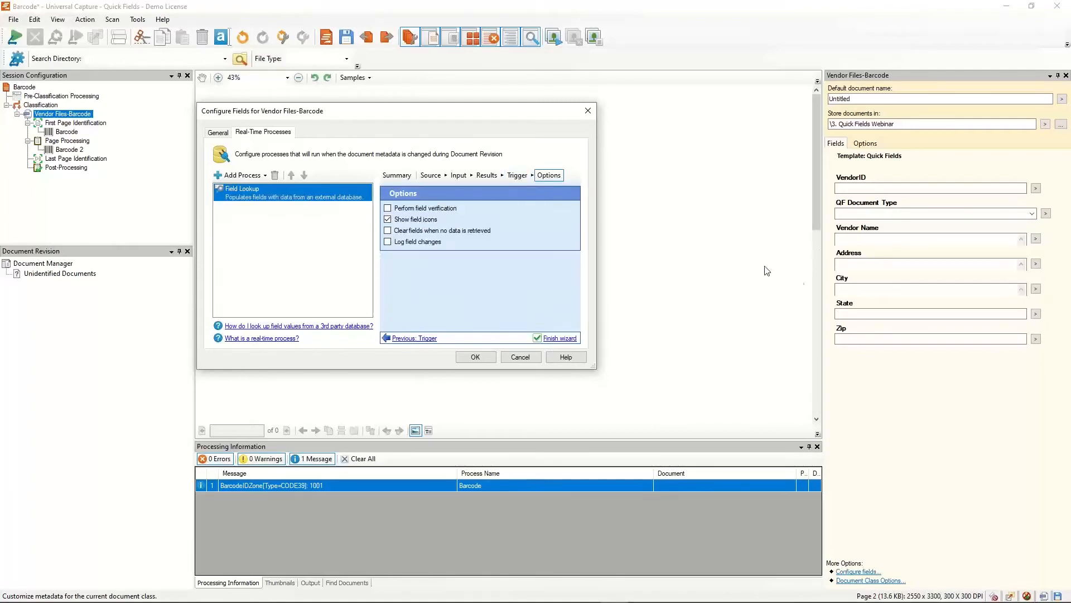
pyautogui.click(559, 338)
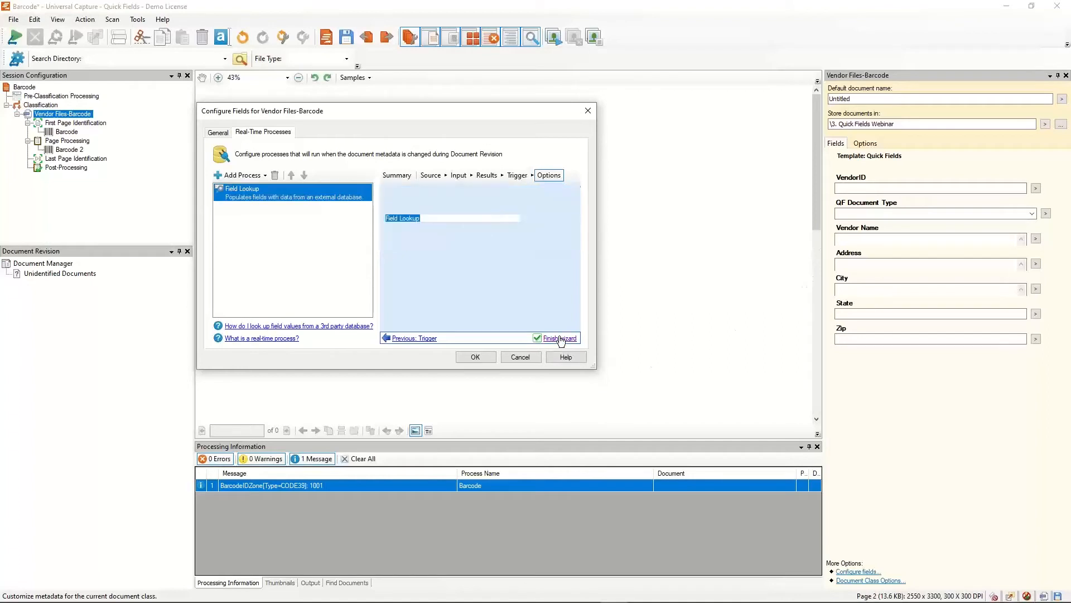
pyautogui.click(476, 357)
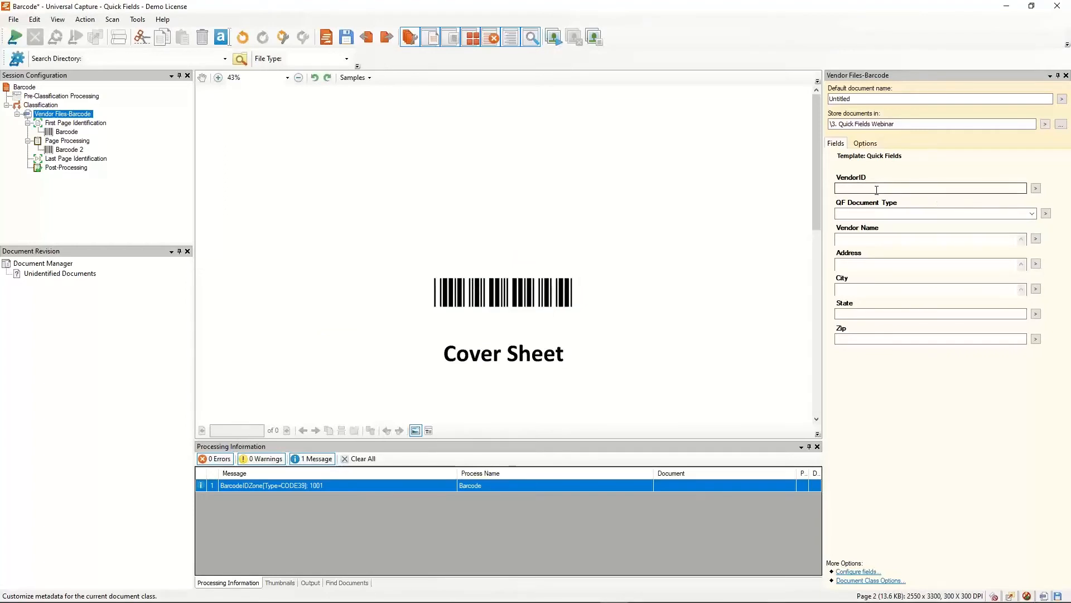
# Step: Fill the VendorID template field with the BarcodeVendor# token from Barcode 2
pyautogui.click(1036, 189)
pyautogui.moveTo(1010, 401)
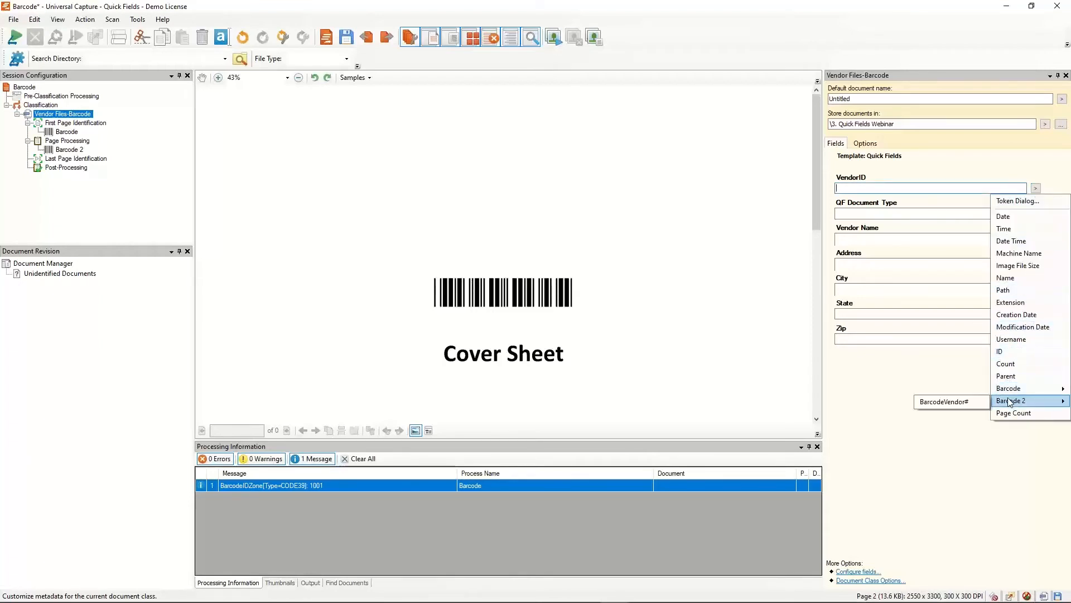
pyautogui.click(965, 403)
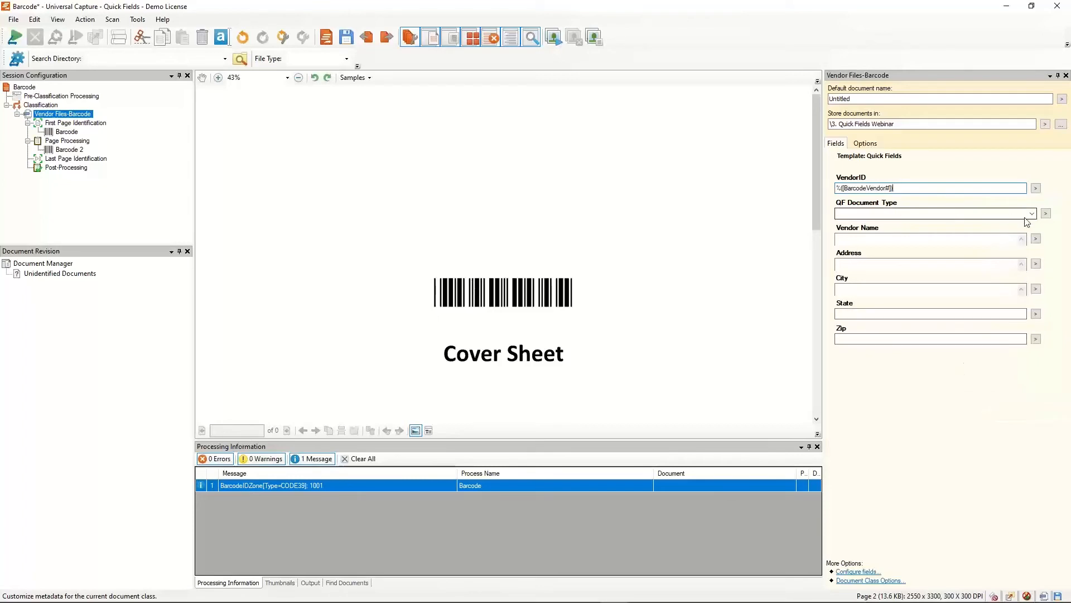
pyautogui.click(1036, 238)
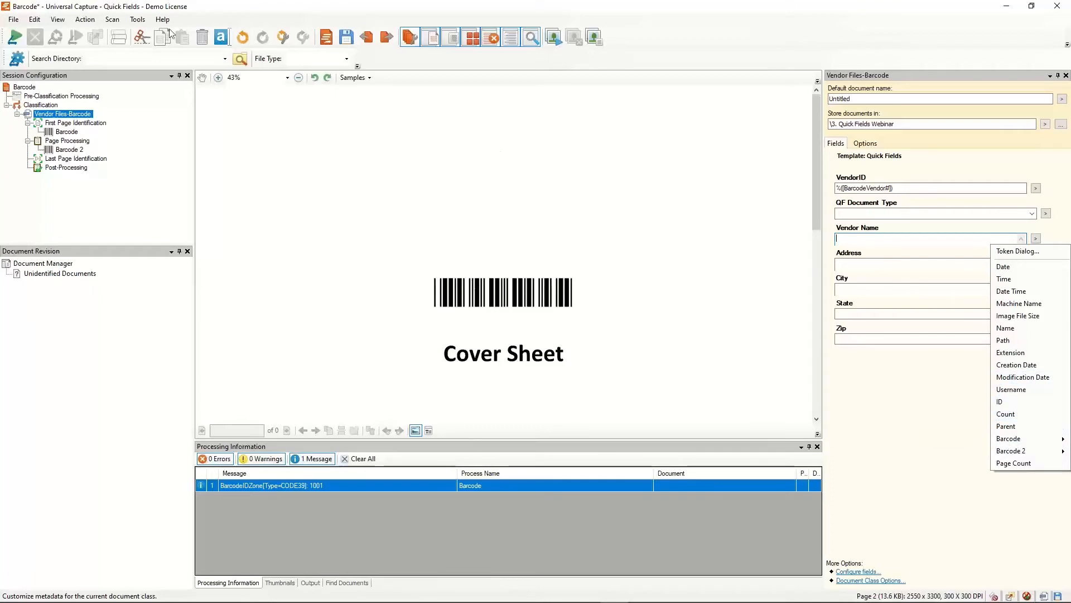
pyautogui.click(119, 36)
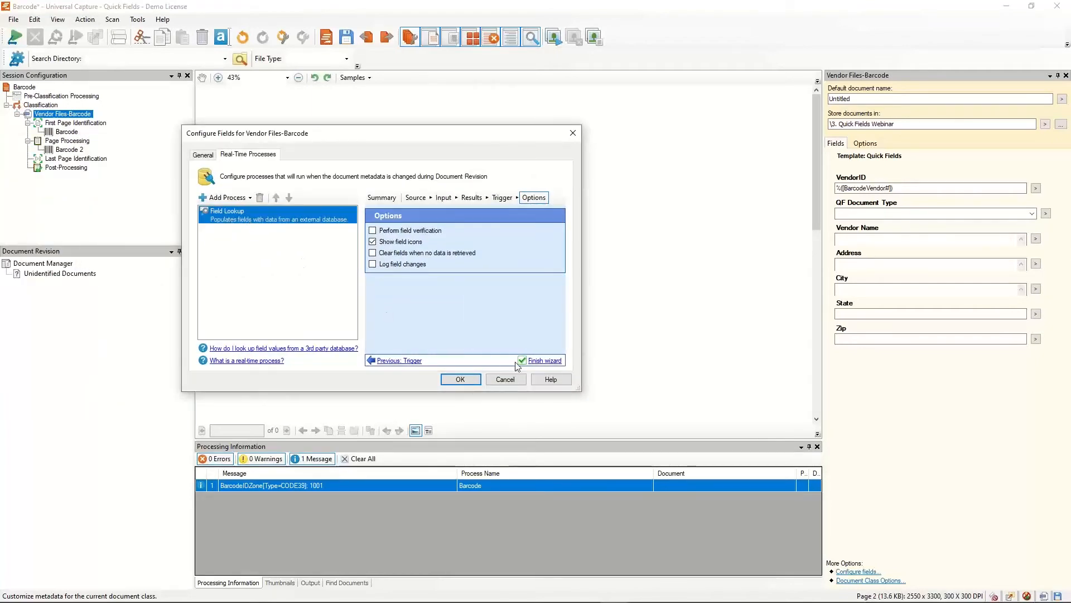
pyautogui.click(460, 380)
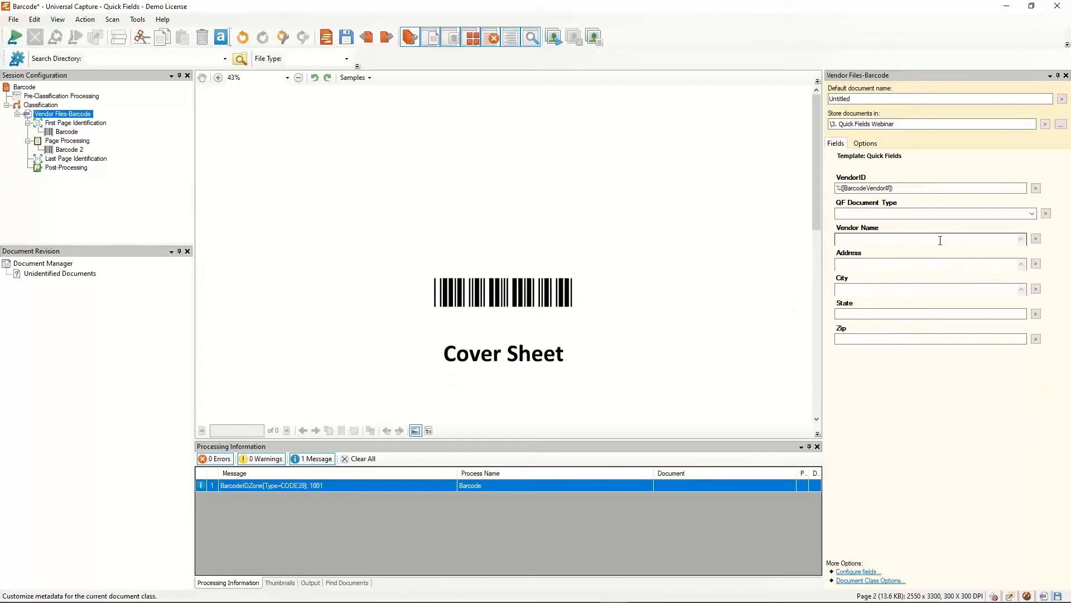
pyautogui.click(1037, 238)
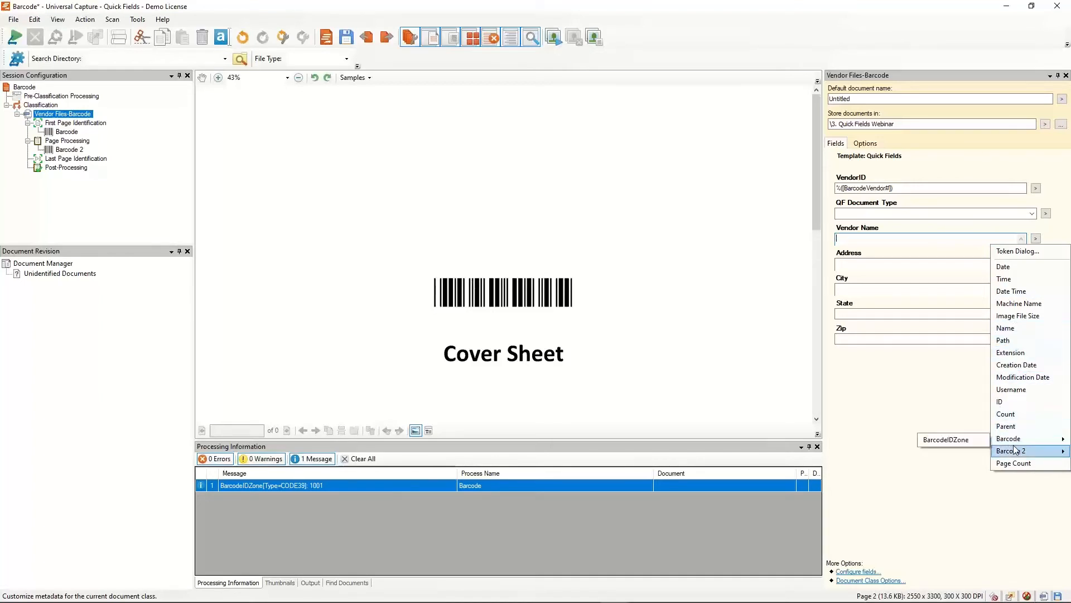
pyautogui.moveTo(1016, 451)
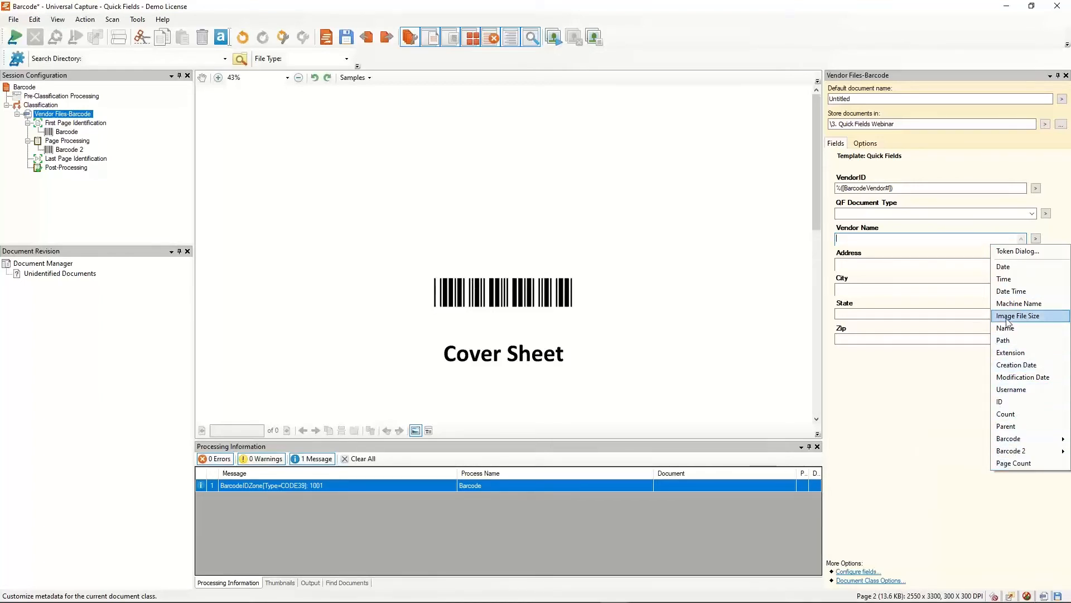
pyautogui.click(119, 40)
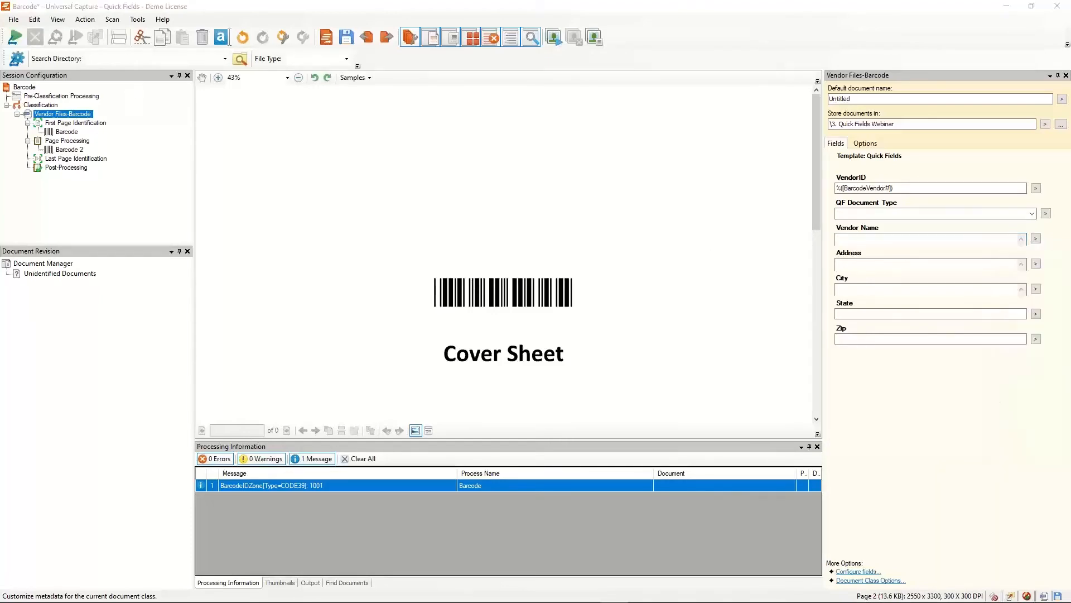
# Step: Reopen the field lookup's results and add an action that fills the Vendor Name field with the Column.VendorName token
pyautogui.click(858, 572)
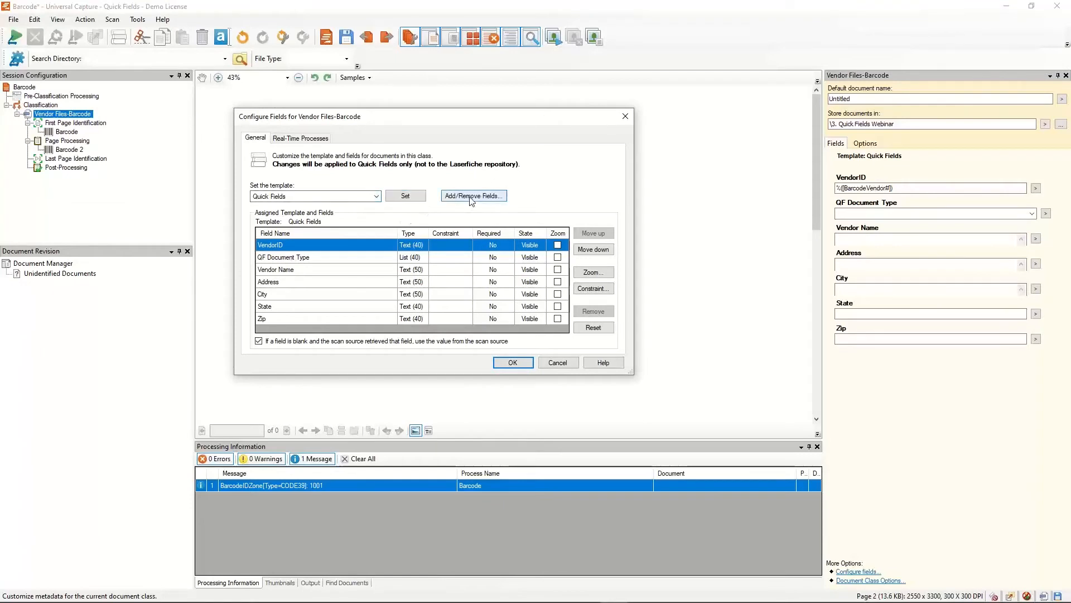
pyautogui.click(300, 138)
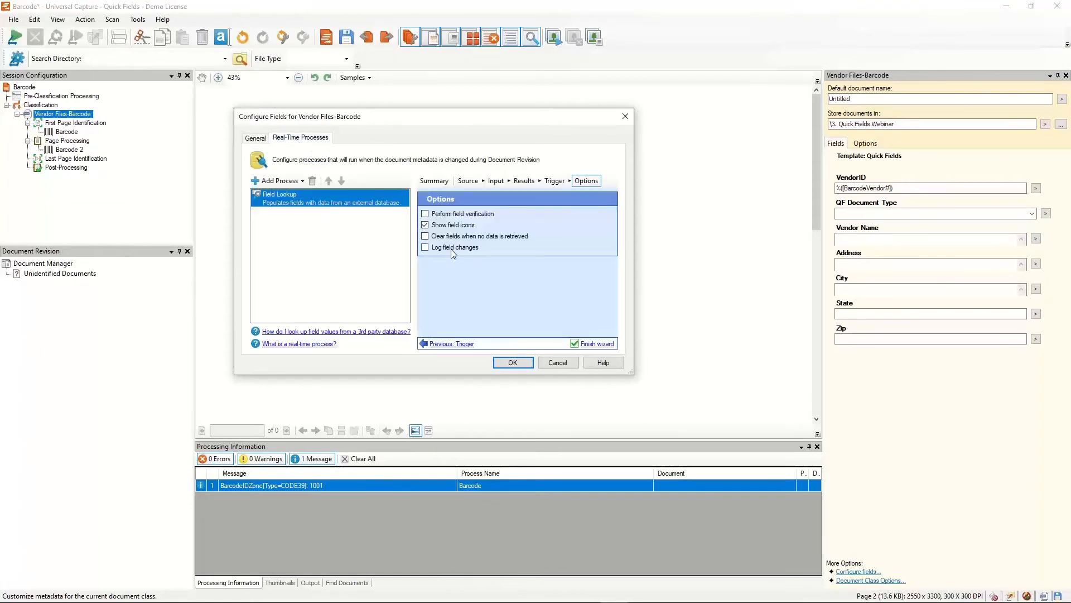
pyautogui.click(453, 344)
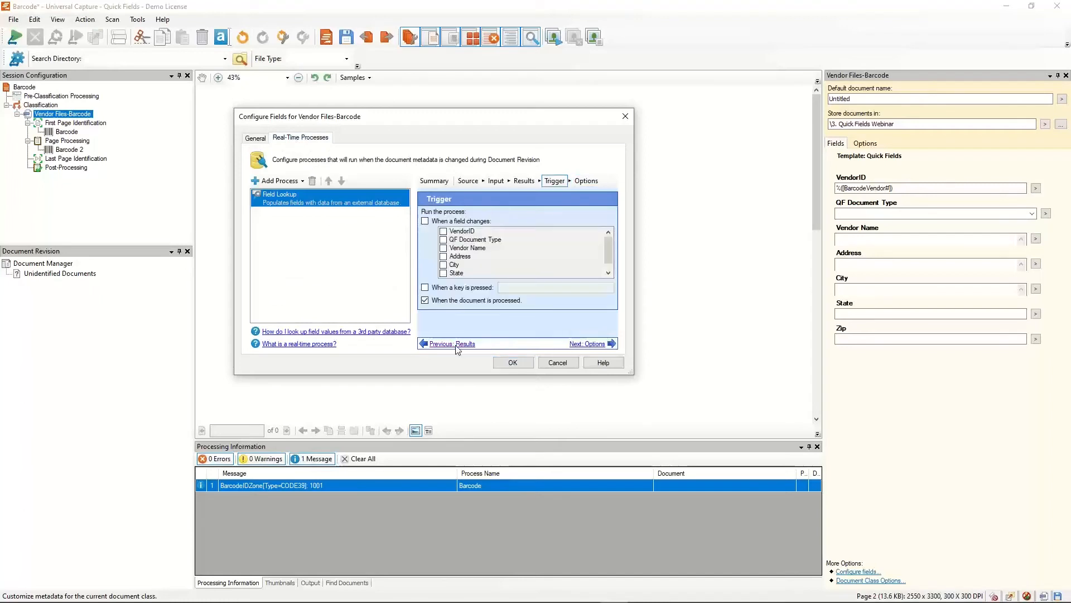
pyautogui.click(457, 344)
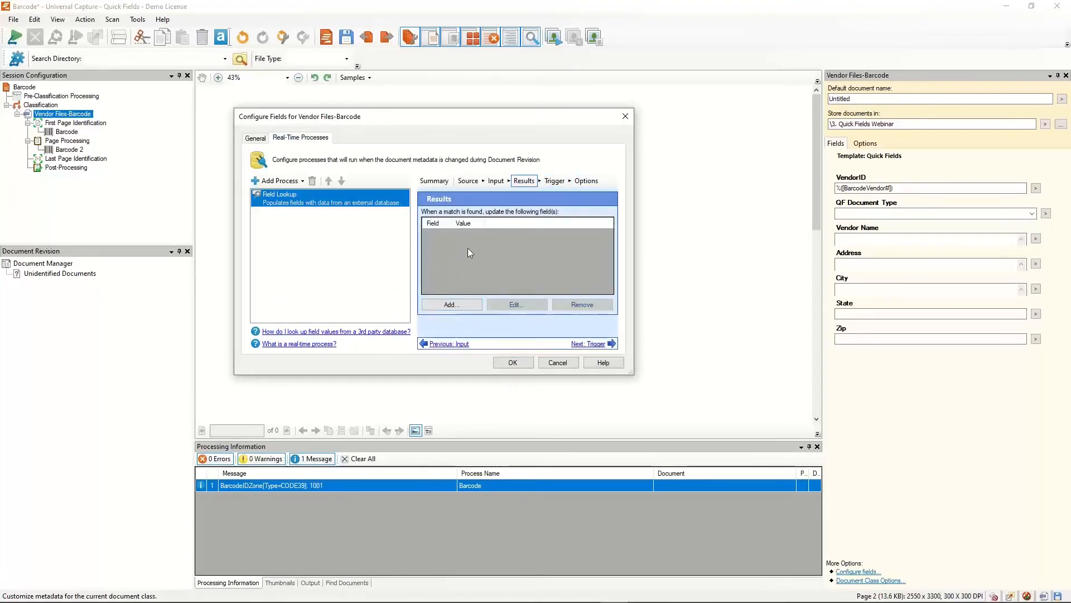
pyautogui.click(450, 306)
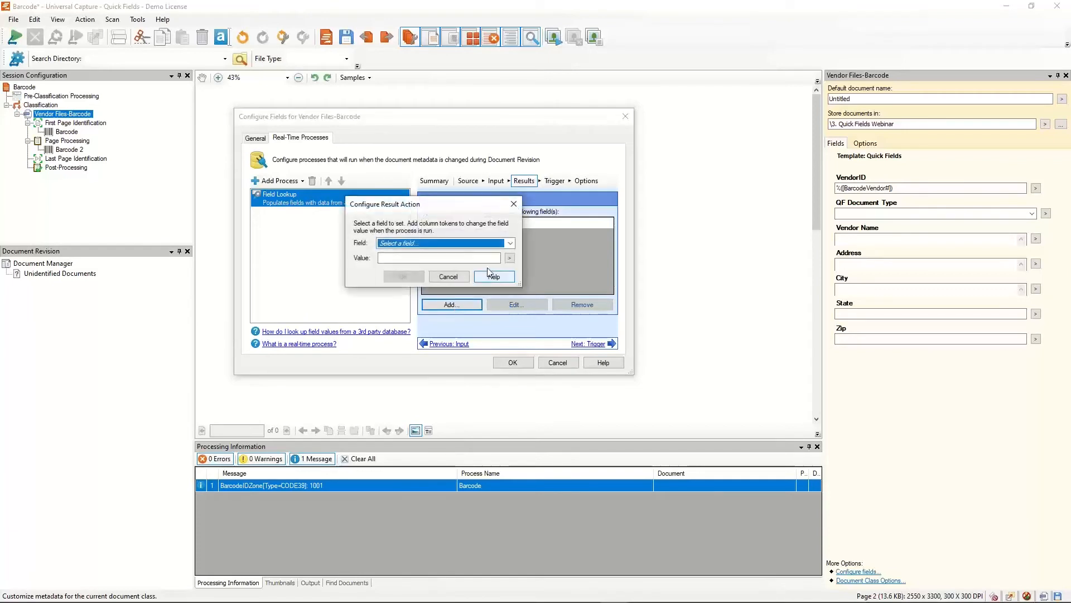
pyautogui.click(510, 243)
pyautogui.click(406, 271)
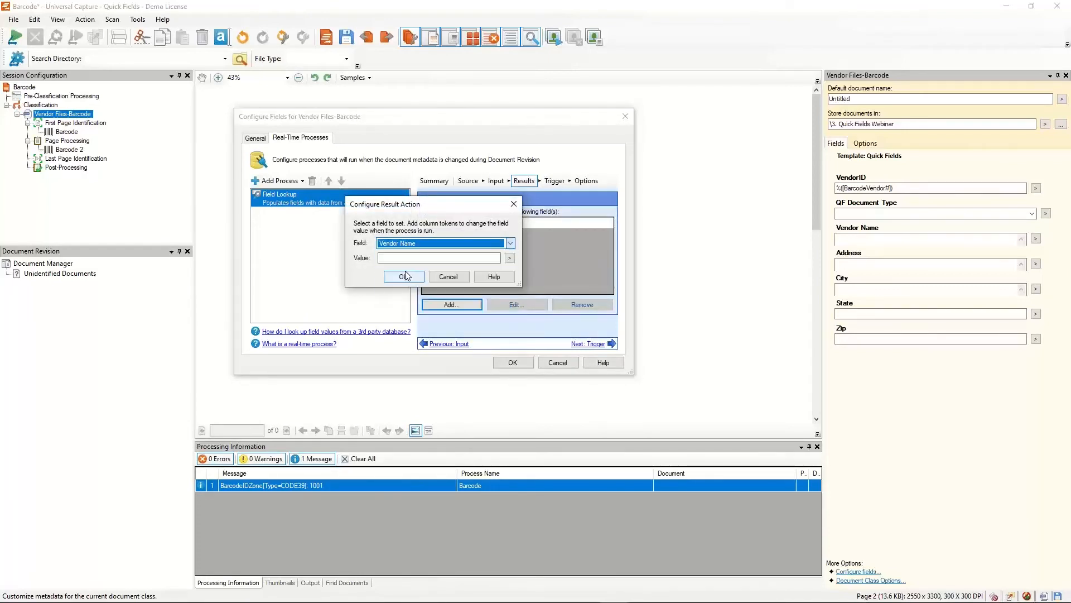
pyautogui.click(508, 258)
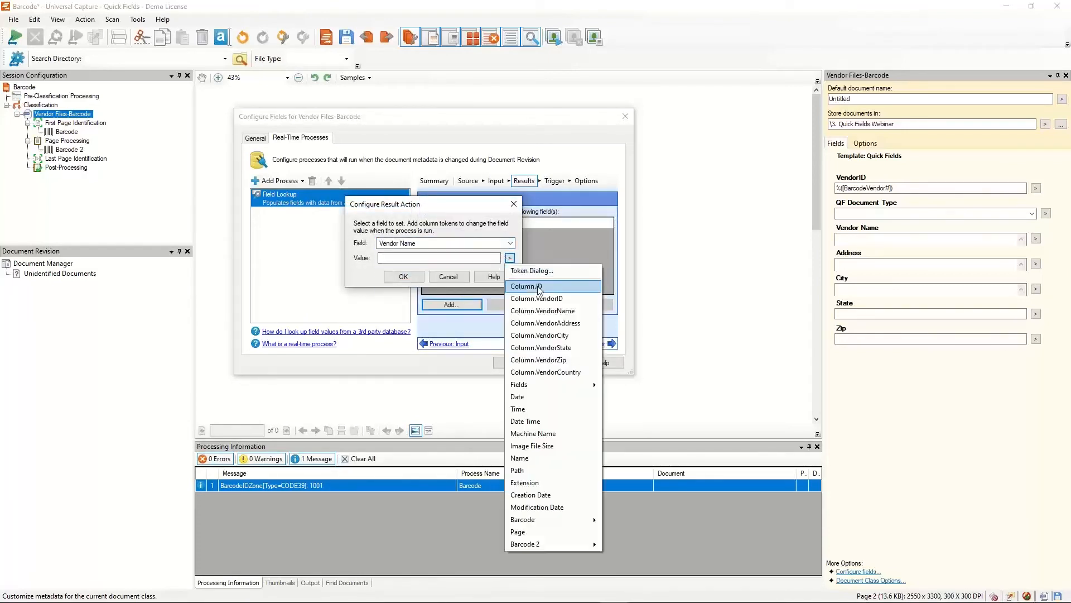
pyautogui.click(524, 311)
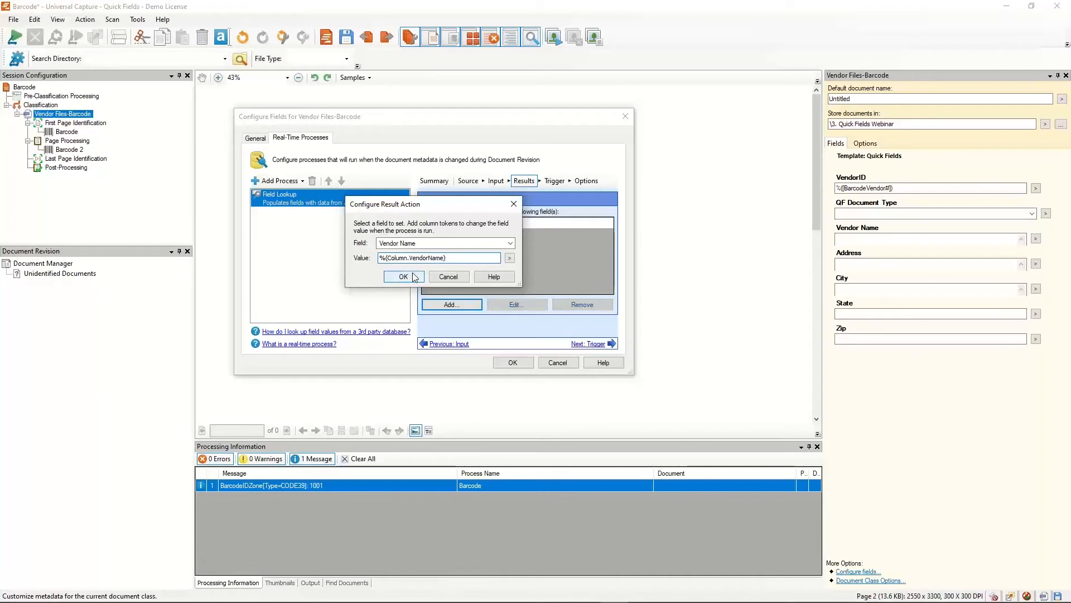
pyautogui.click(403, 277)
# Step: Add a lookup result action that fills the Address field with the Column.VendorAddress token
pyautogui.click(455, 304)
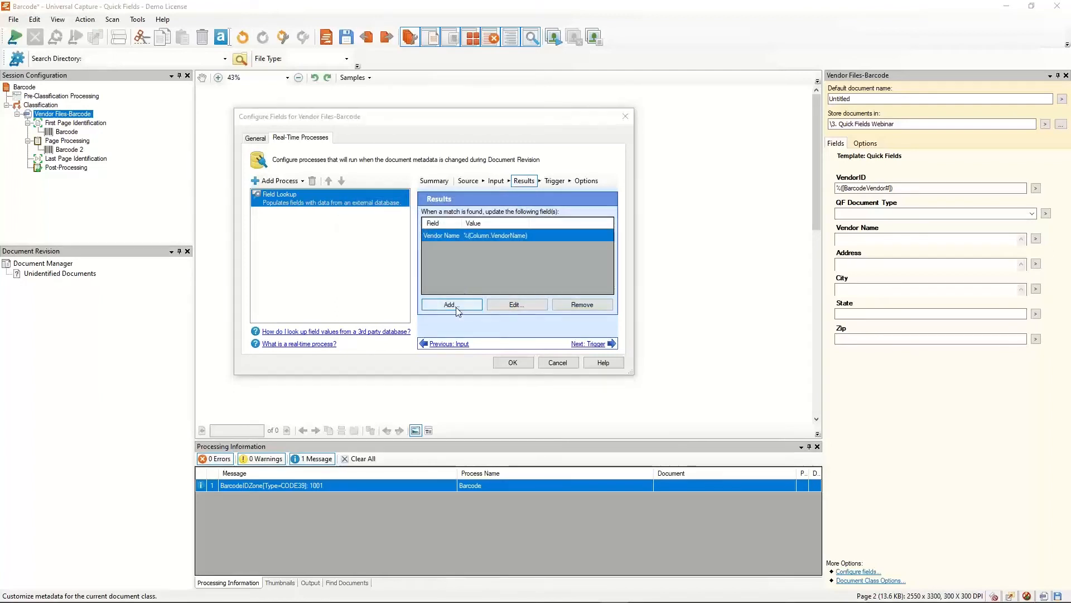
pyautogui.click(485, 246)
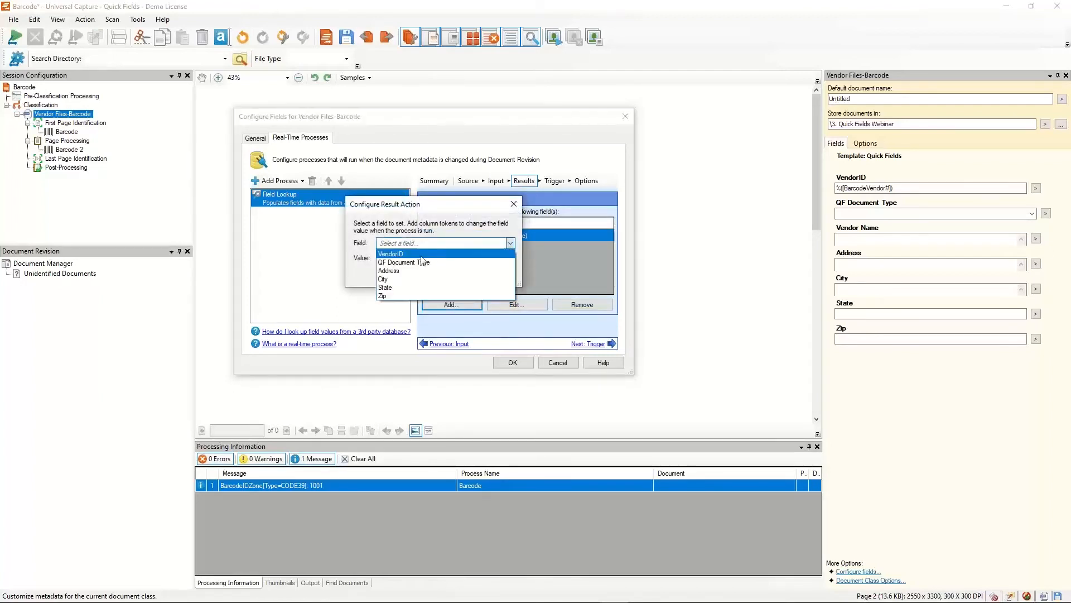
pyautogui.click(390, 271)
pyautogui.click(510, 258)
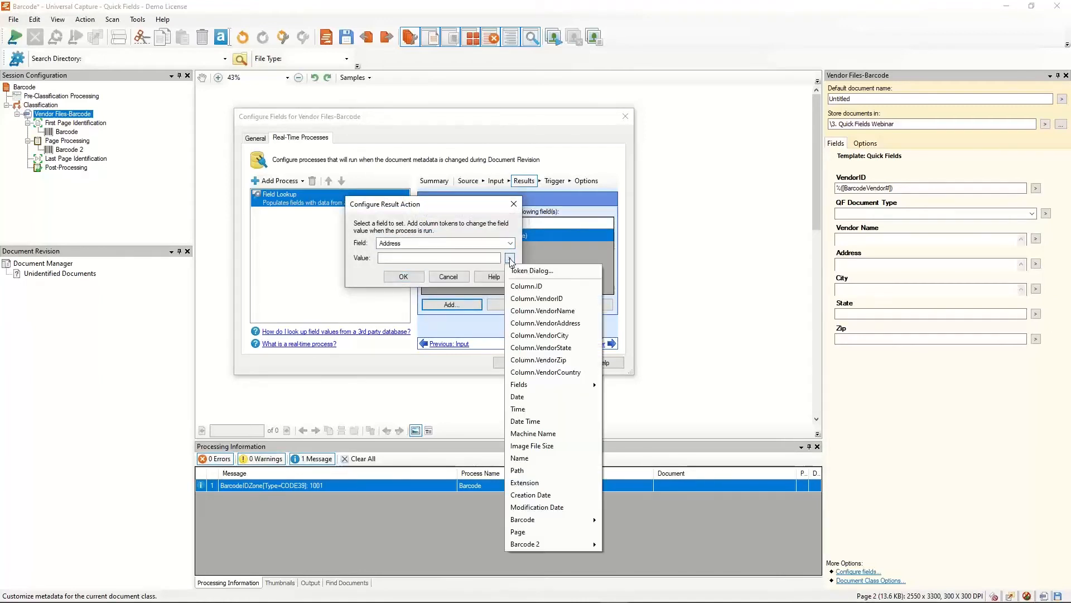
pyautogui.click(562, 324)
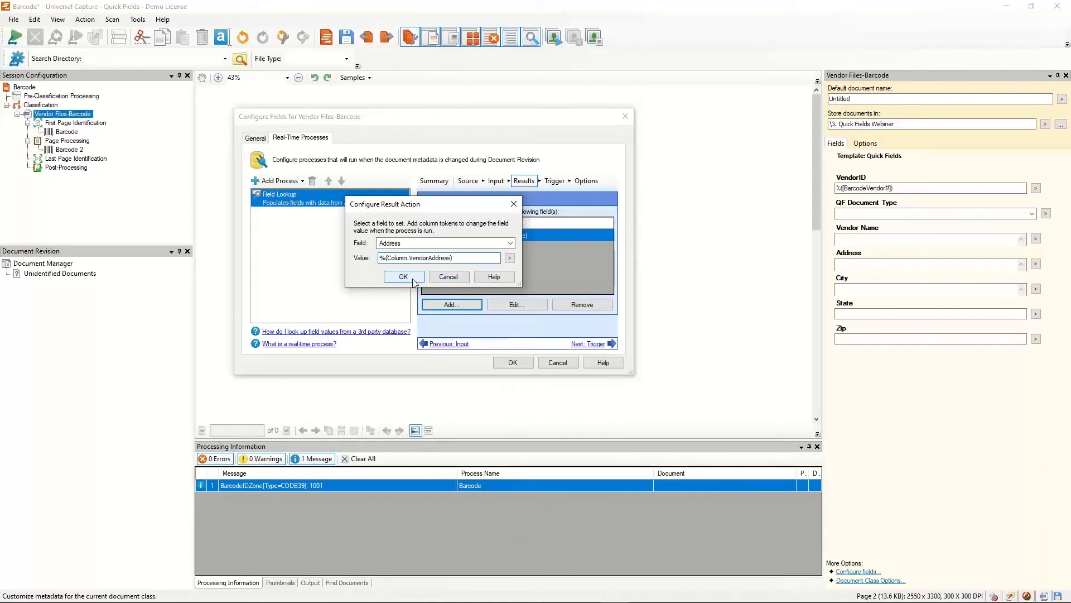
pyautogui.click(414, 280)
# Step: Add a lookup result action that fills the City field with the Column.VendorCity token
pyautogui.click(452, 304)
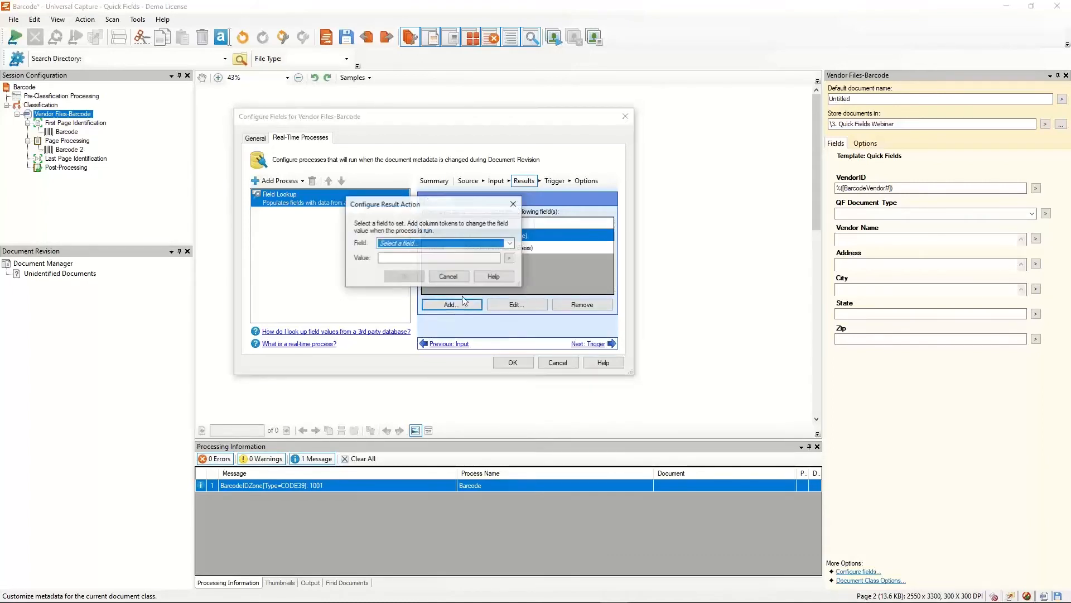
pyautogui.click(510, 243)
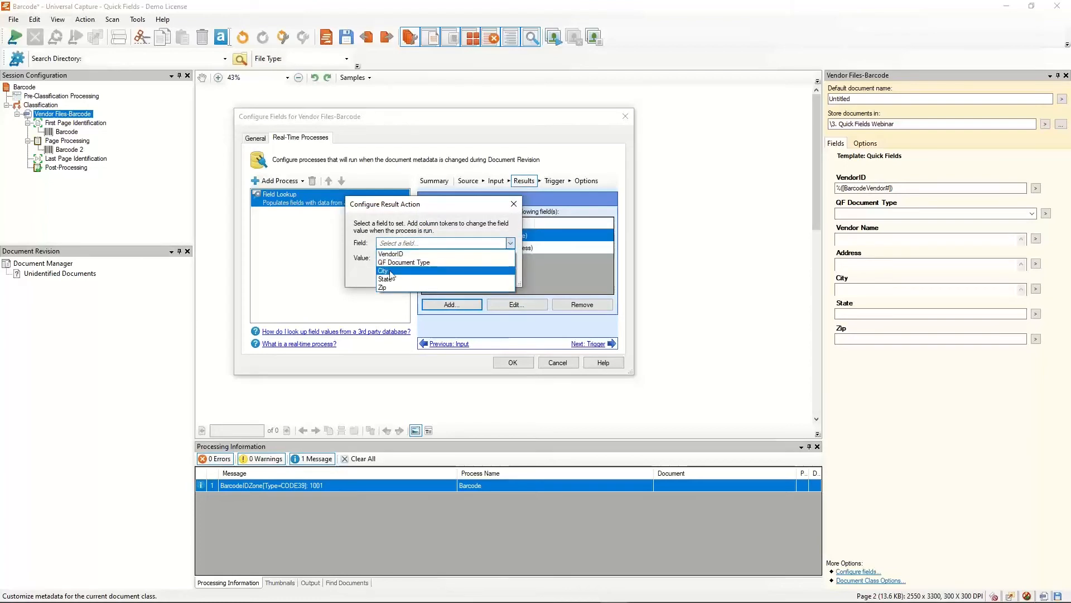
pyautogui.click(390, 271)
pyautogui.click(509, 258)
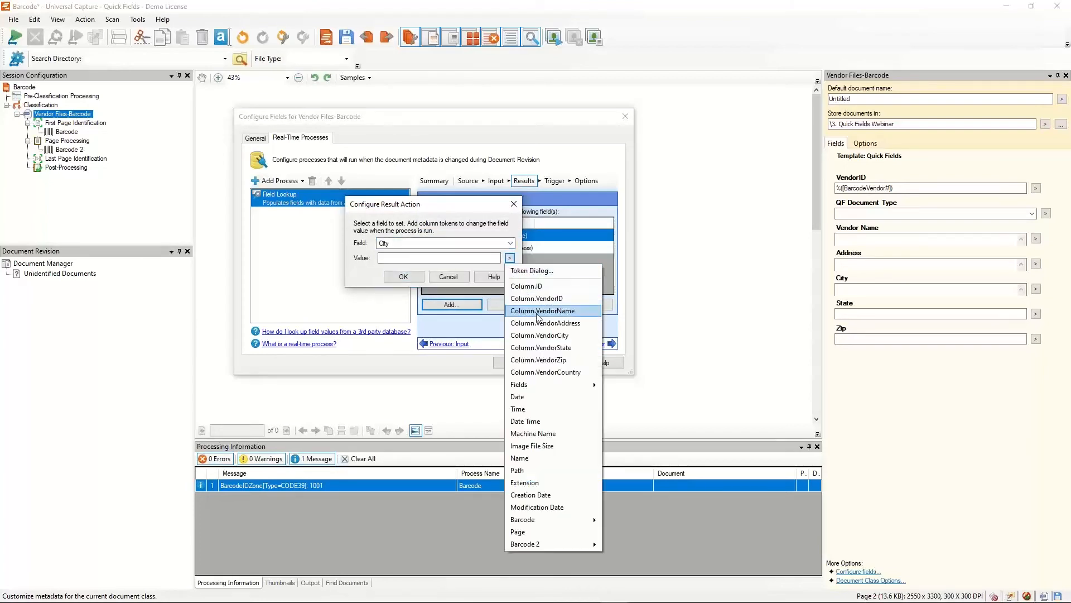
pyautogui.click(530, 335)
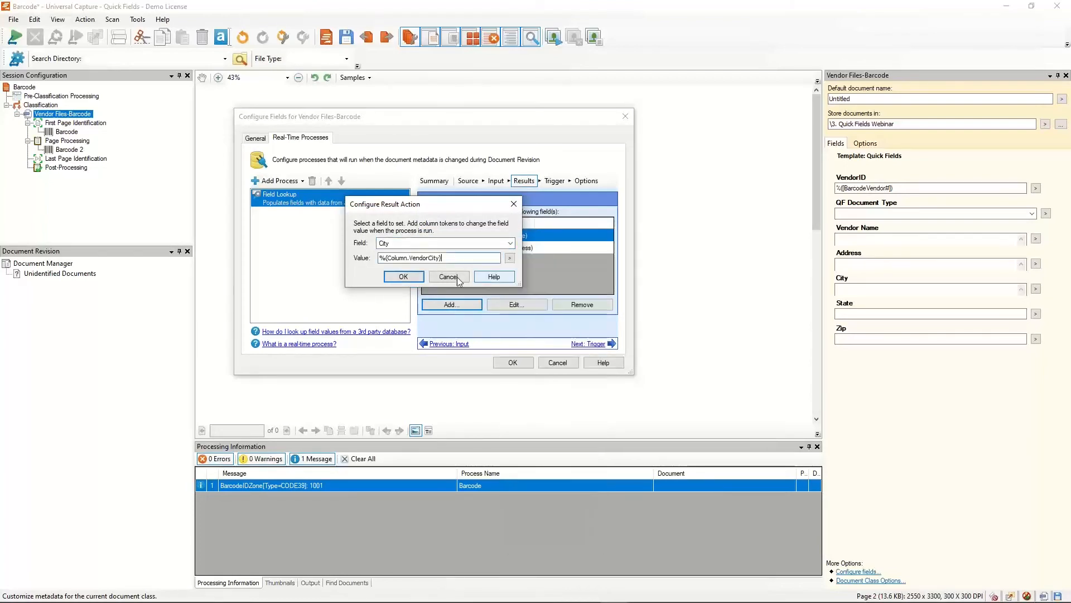
pyautogui.click(403, 276)
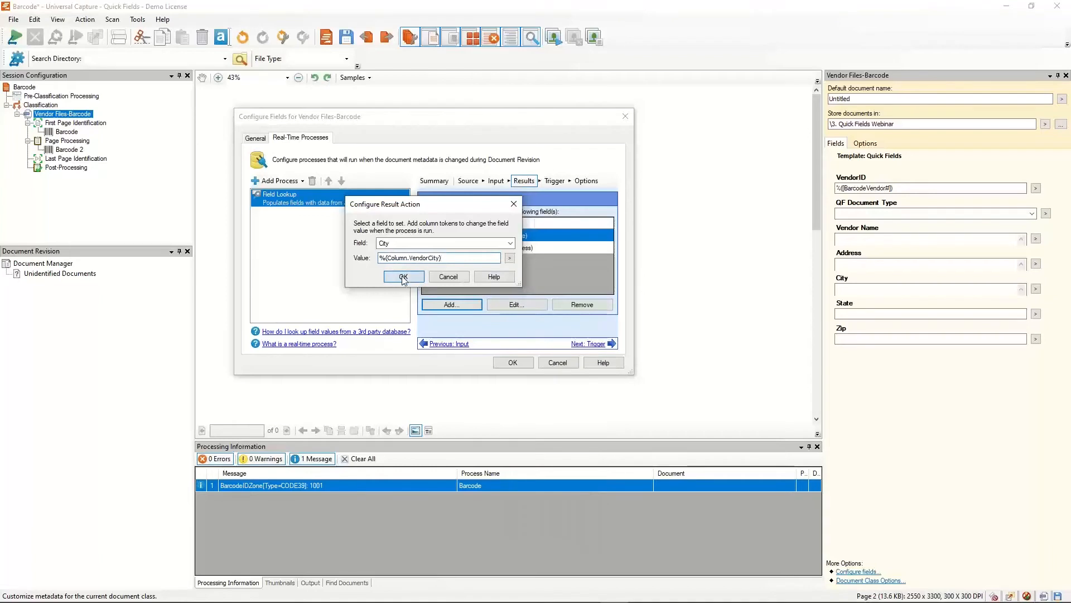
# Step: Add a lookup result action that fills the State field with the Column.VendorState token
pyautogui.click(460, 305)
pyautogui.click(464, 244)
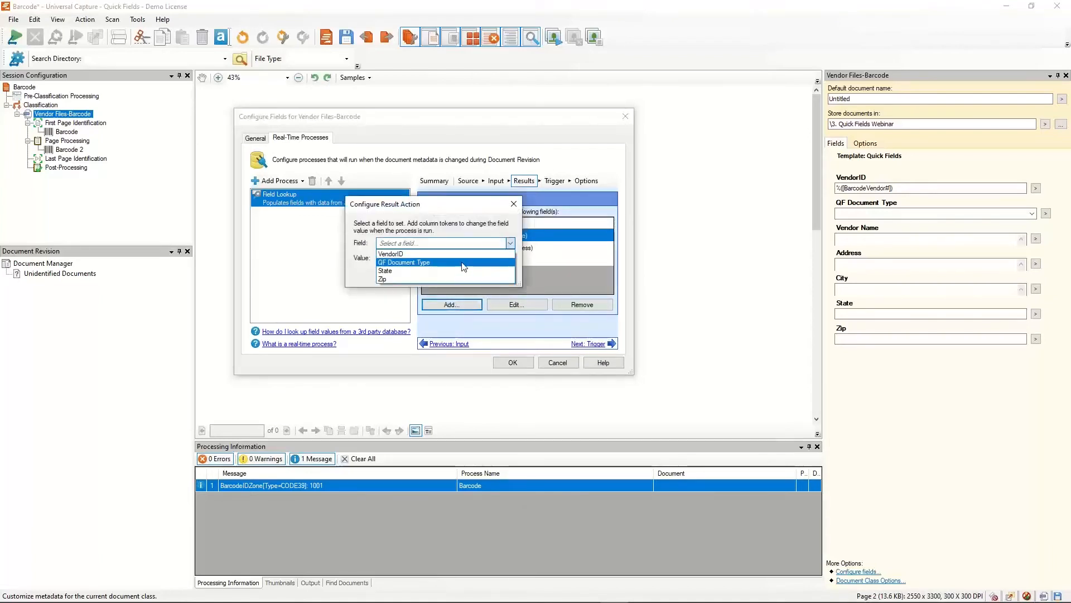
pyautogui.click(404, 270)
pyautogui.click(509, 257)
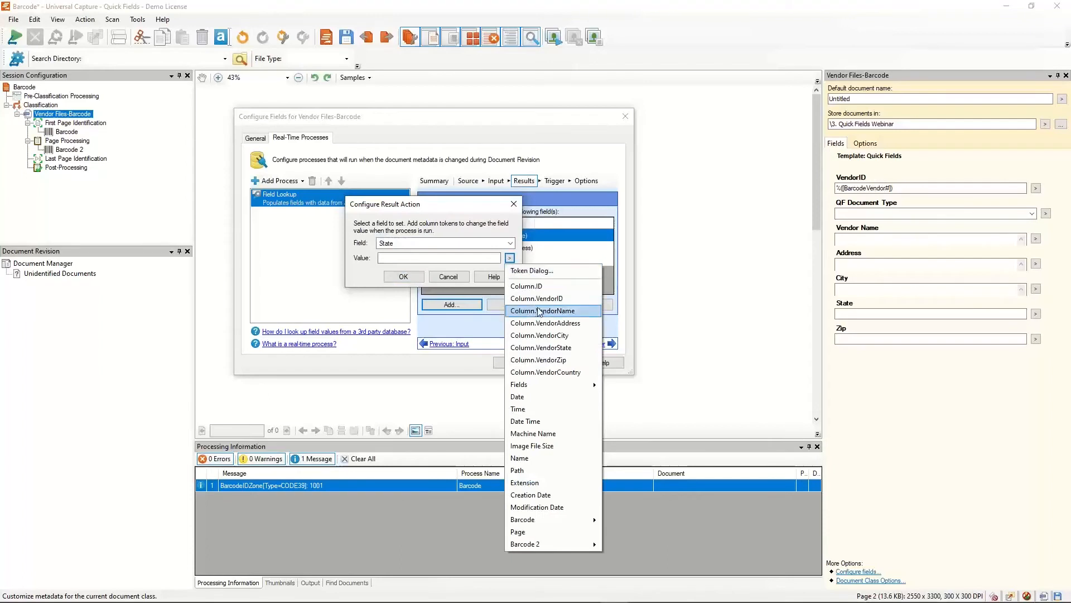
pyautogui.click(546, 348)
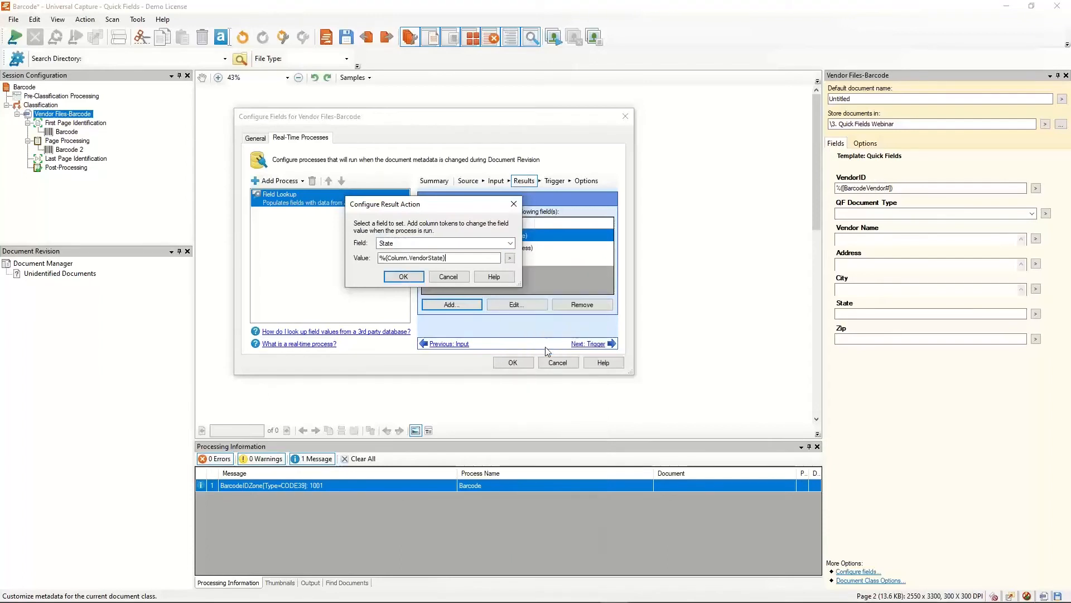
pyautogui.click(404, 277)
# Step: Add a lookup result action that fills the Zip field with the Column.VendorZip token, and save the field configuration
pyautogui.click(452, 304)
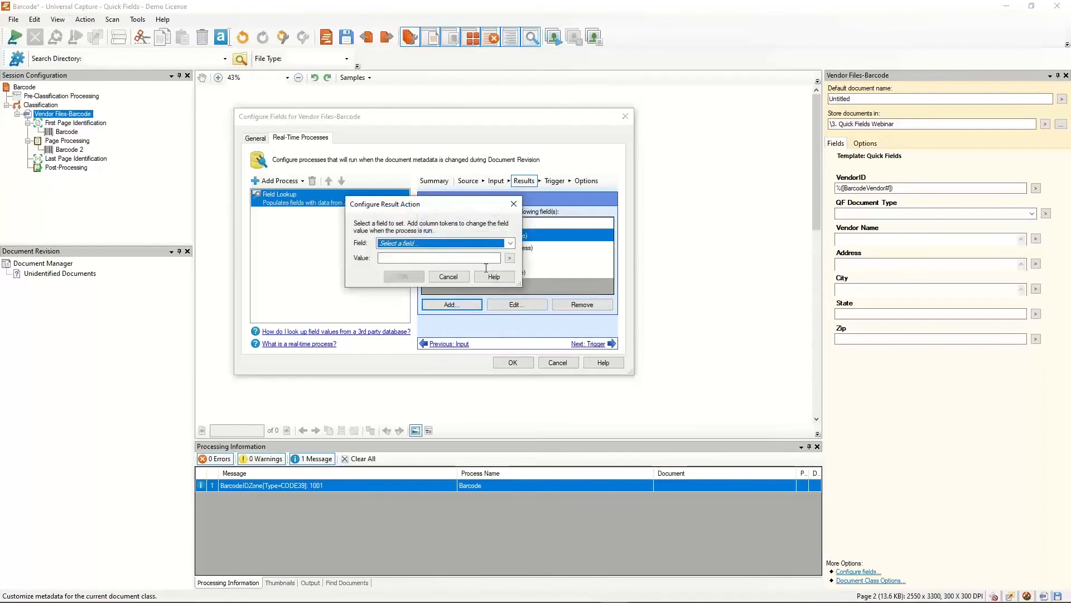
pyautogui.click(510, 243)
pyautogui.click(413, 270)
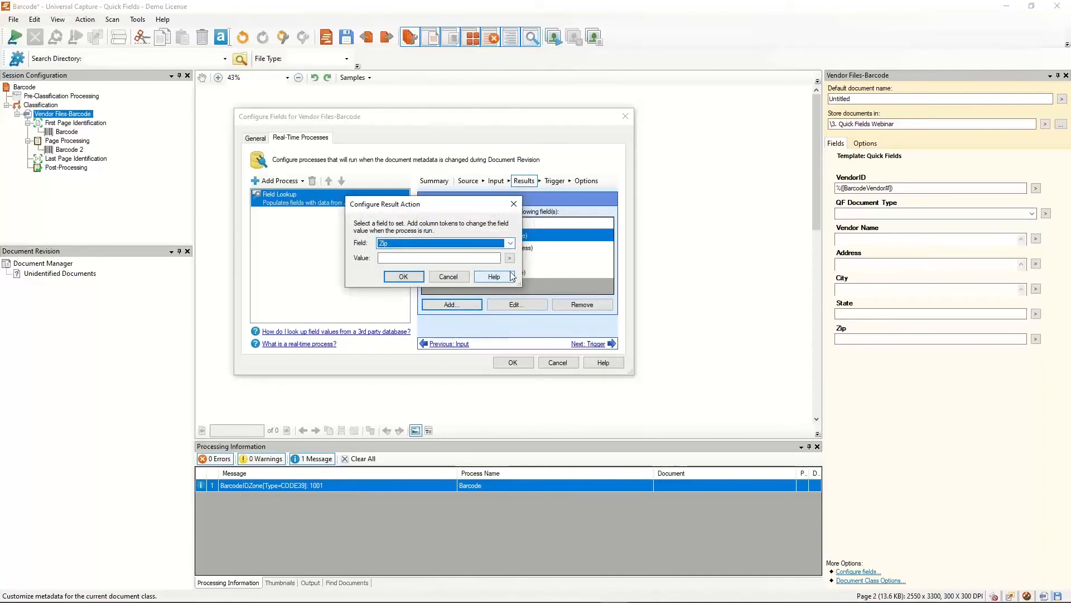
pyautogui.click(510, 258)
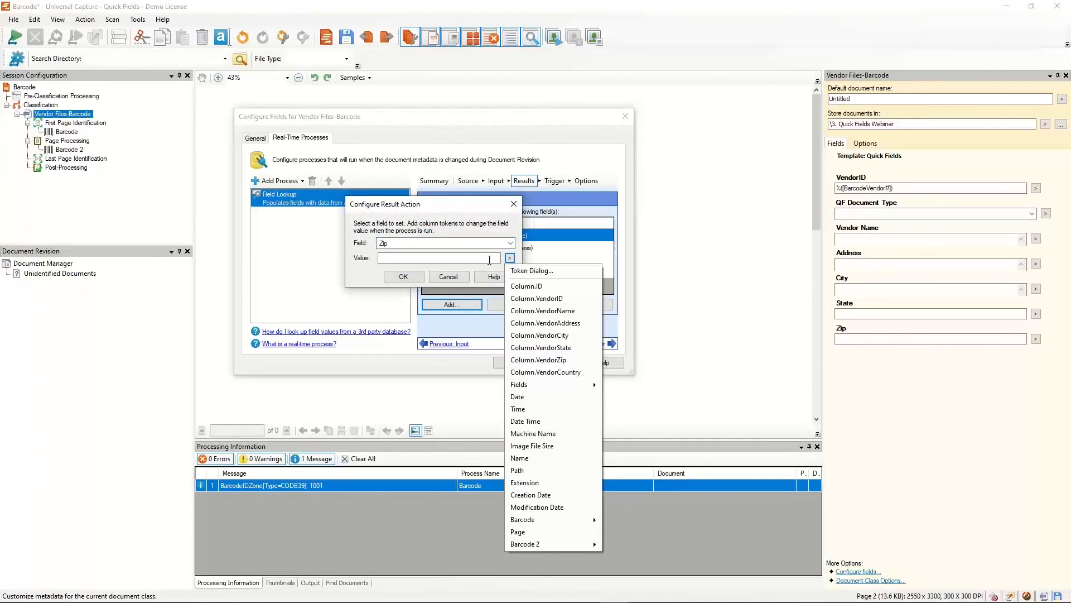
pyautogui.click(538, 359)
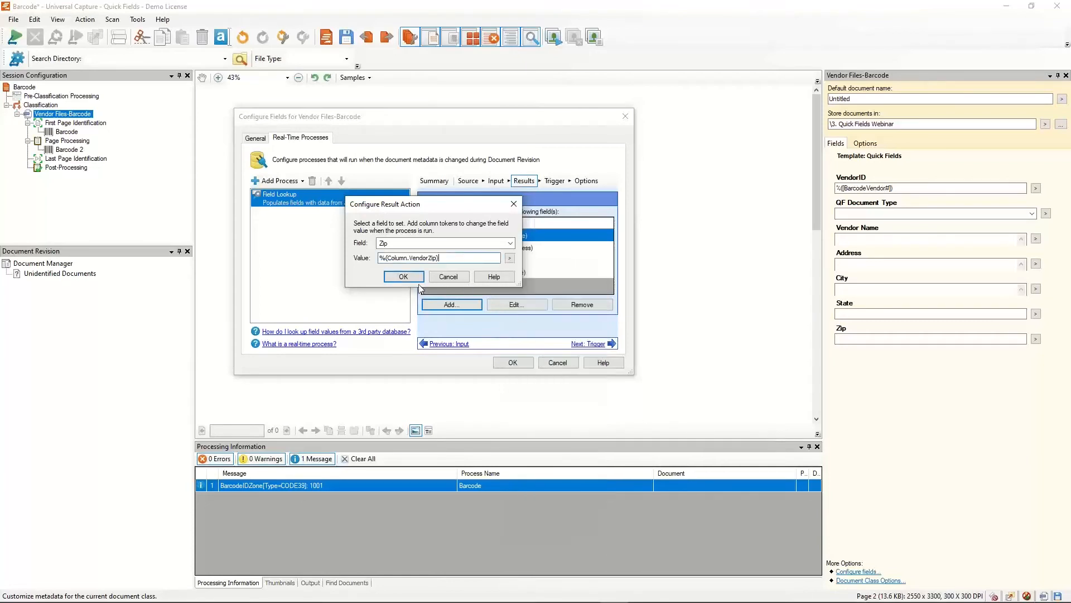
pyautogui.click(404, 277)
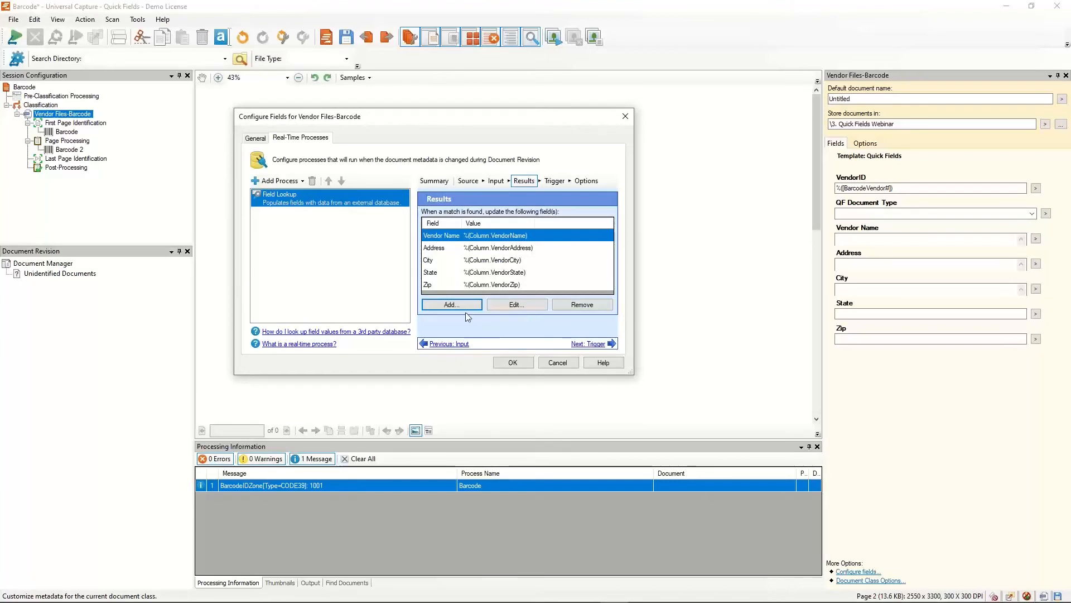
pyautogui.click(514, 363)
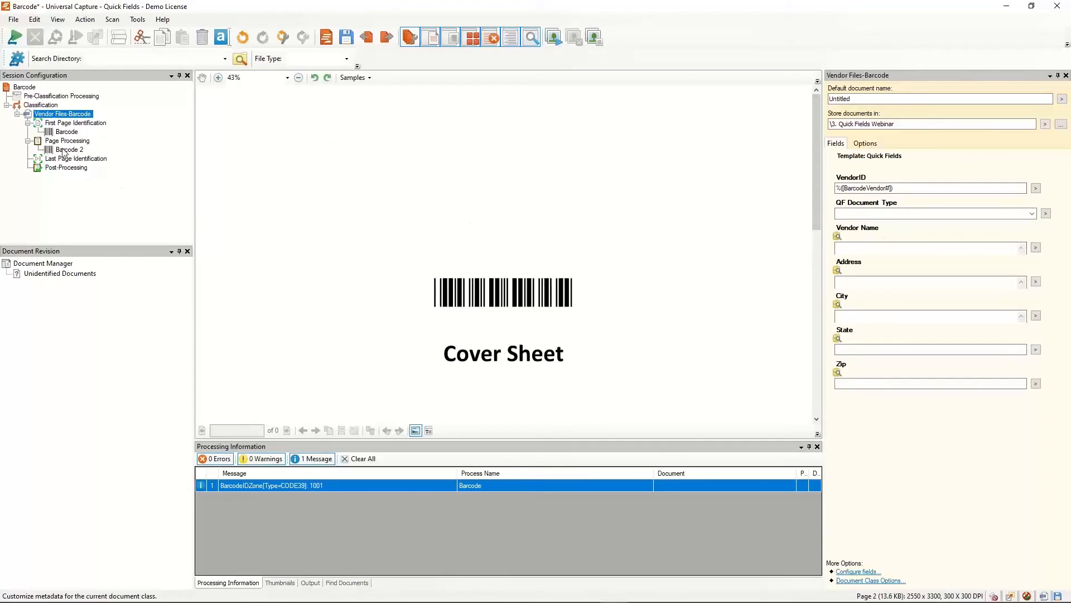
# Step: Add a Lookup process under Page Processing and disable it
pyautogui.click(67, 141)
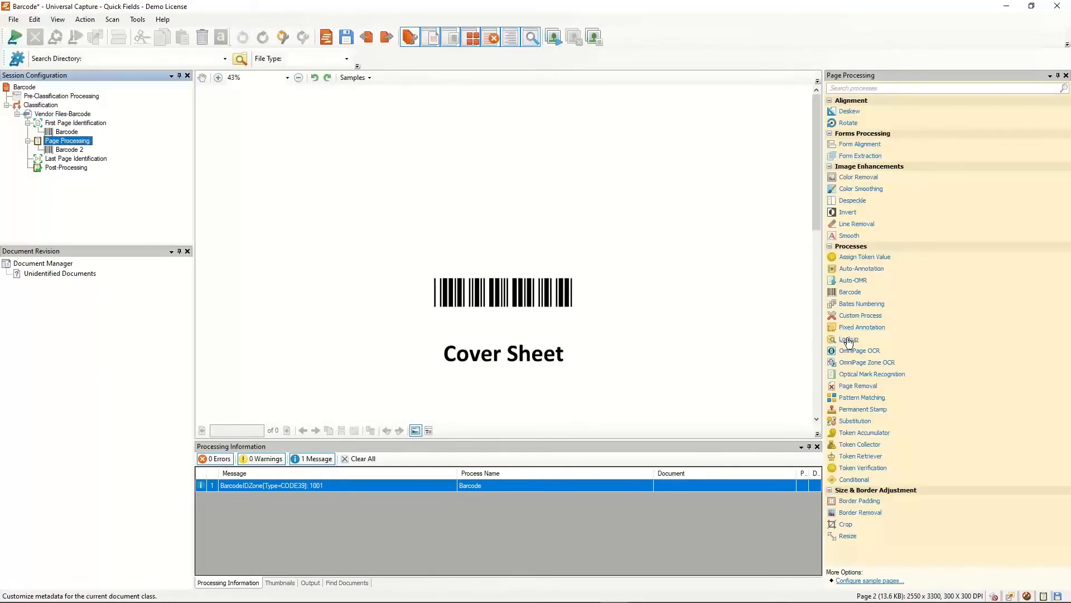
pyautogui.doubleClick(849, 339)
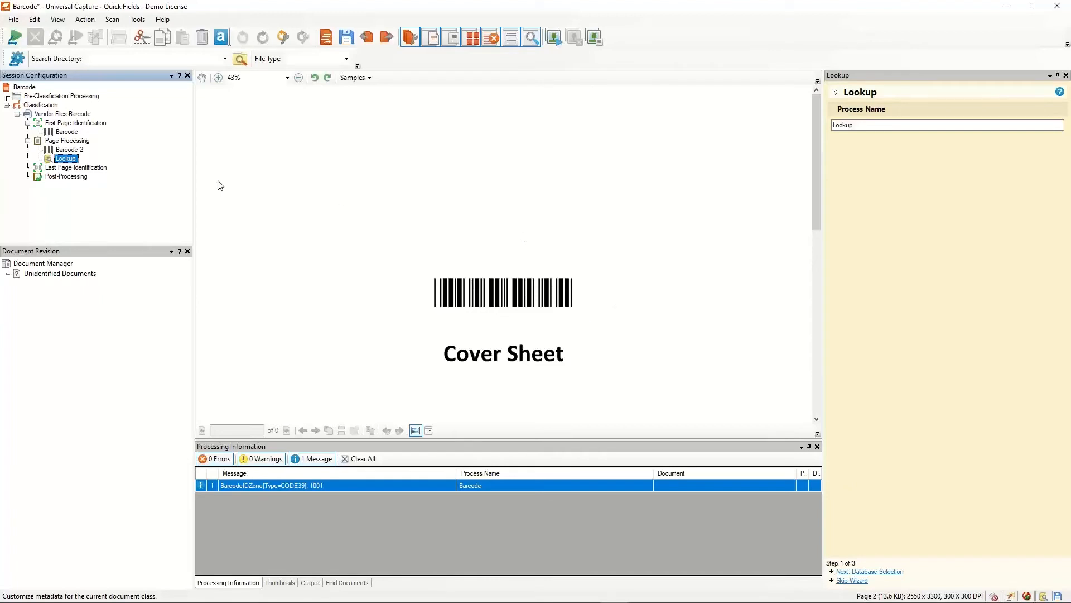
pyautogui.rightClick(69, 161)
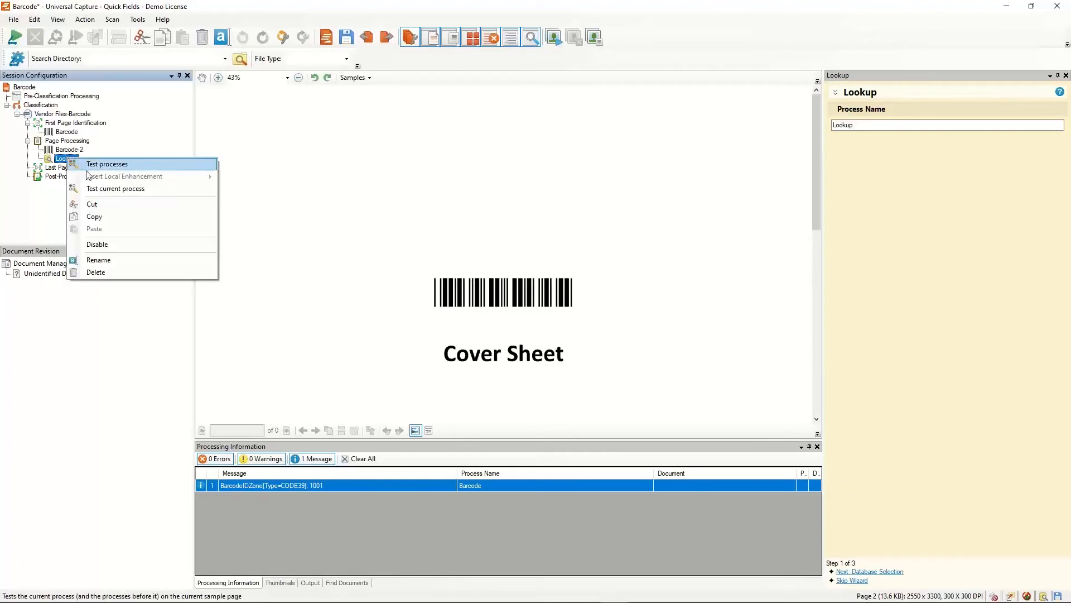
pyautogui.click(92, 243)
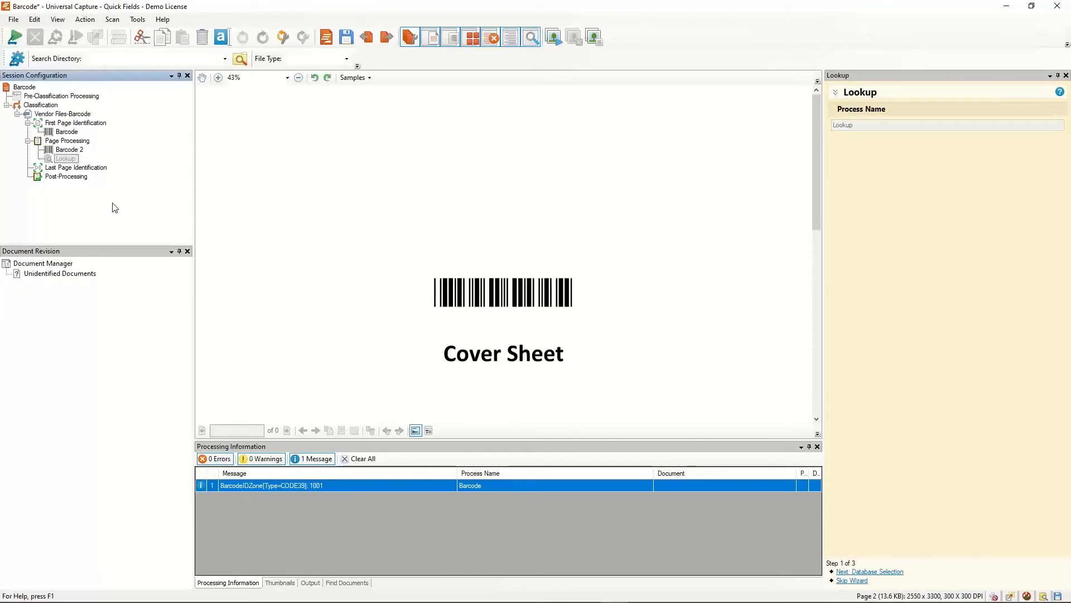
# Step: Set the QF Document Type field of the Vendor Files-Barcode document class to Vendor Invoice
pyautogui.click(63, 115)
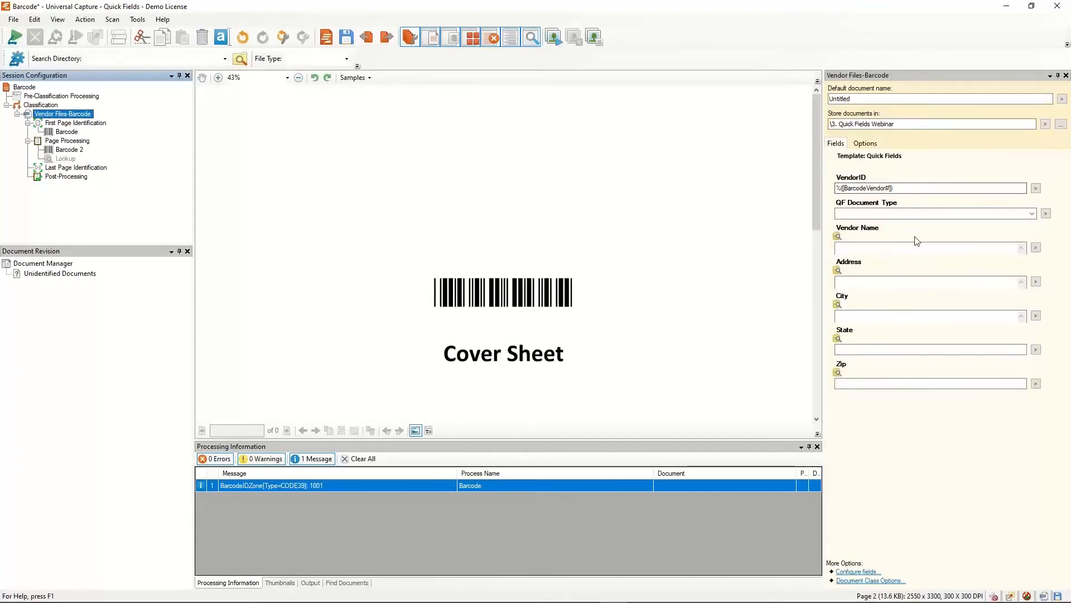
pyautogui.click(1033, 214)
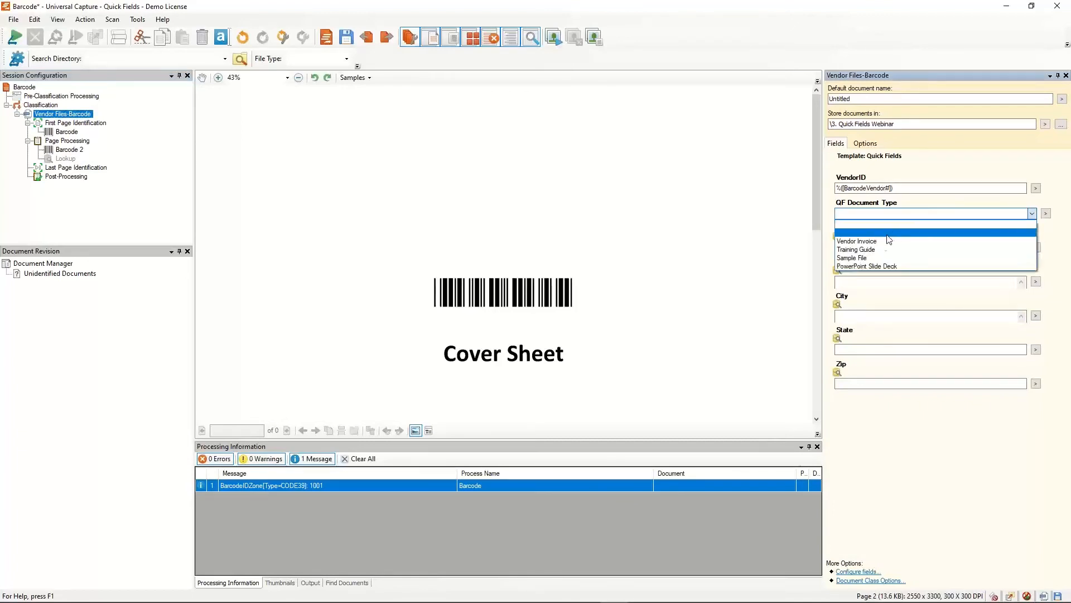
pyautogui.click(875, 242)
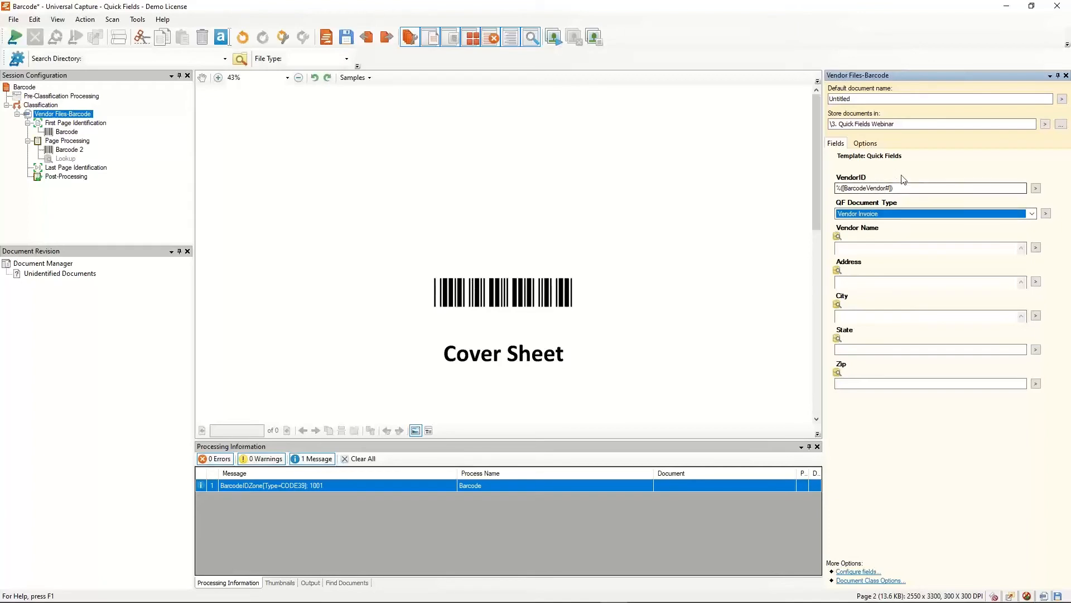
pyautogui.click(870, 249)
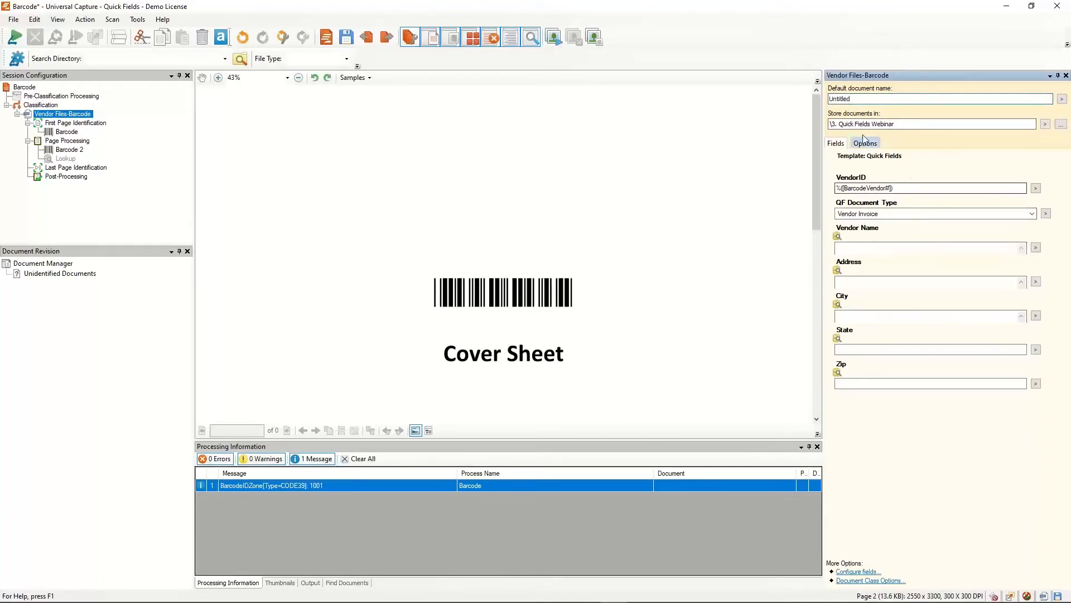
# Step: Replace the default document name with the Barcode 2 BarcodeVendor #, Fields.Vendor Name and Date Time tokens, separated by " - "
pyautogui.moveTo(857, 99); pyautogui.dragTo(828, 100)
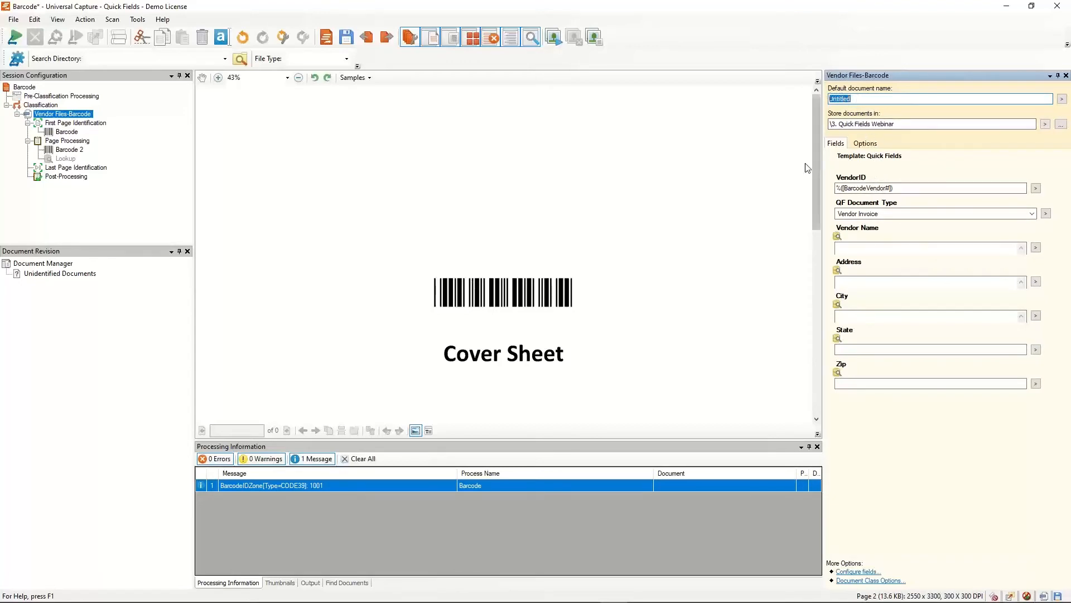
pyautogui.click(1062, 99)
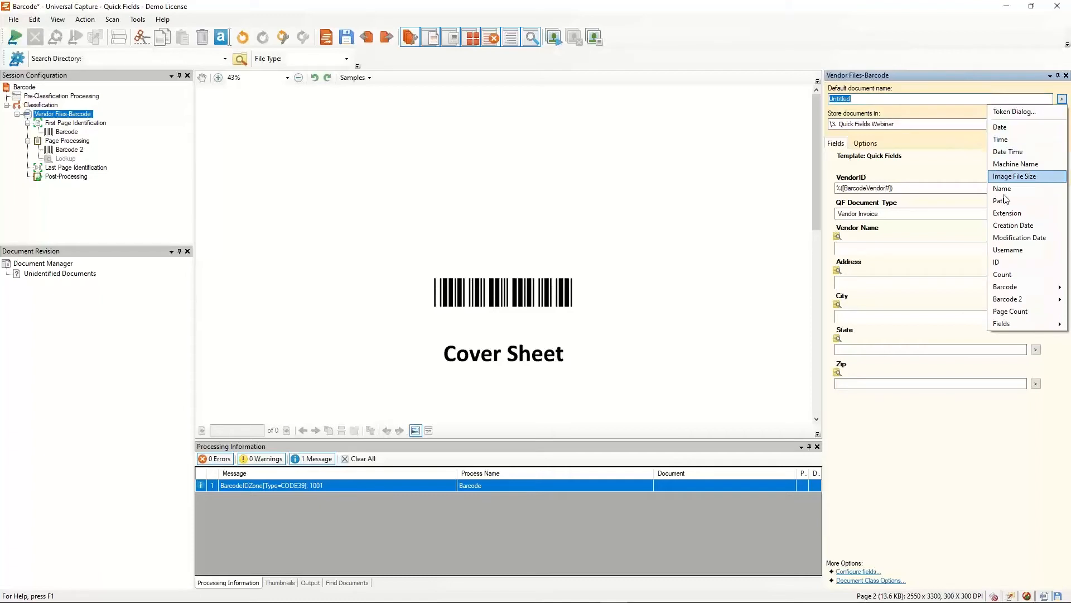
pyautogui.moveTo(1007, 299)
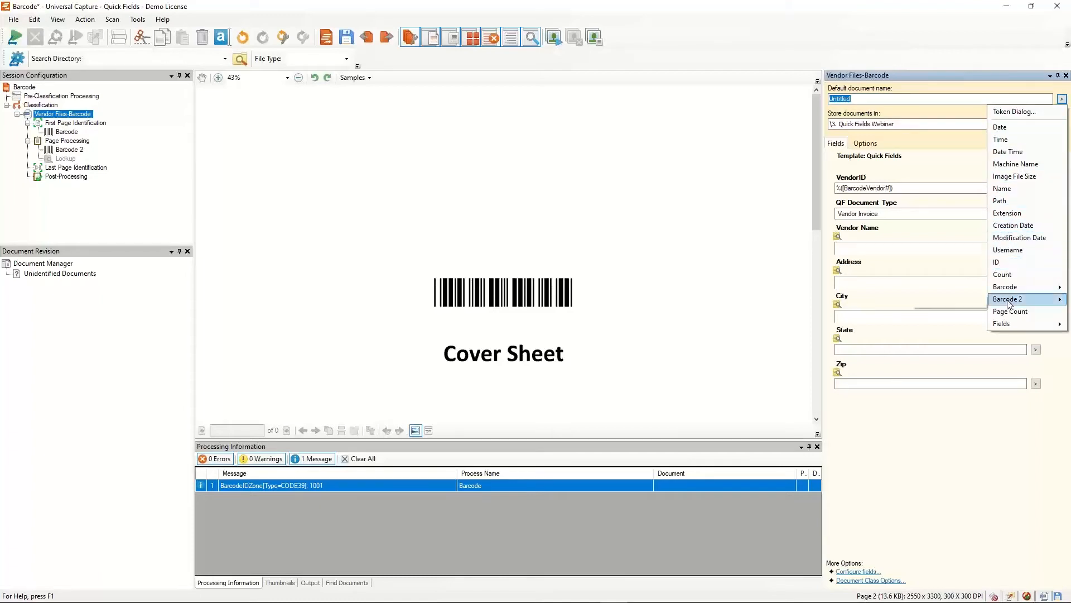
pyautogui.click(948, 302)
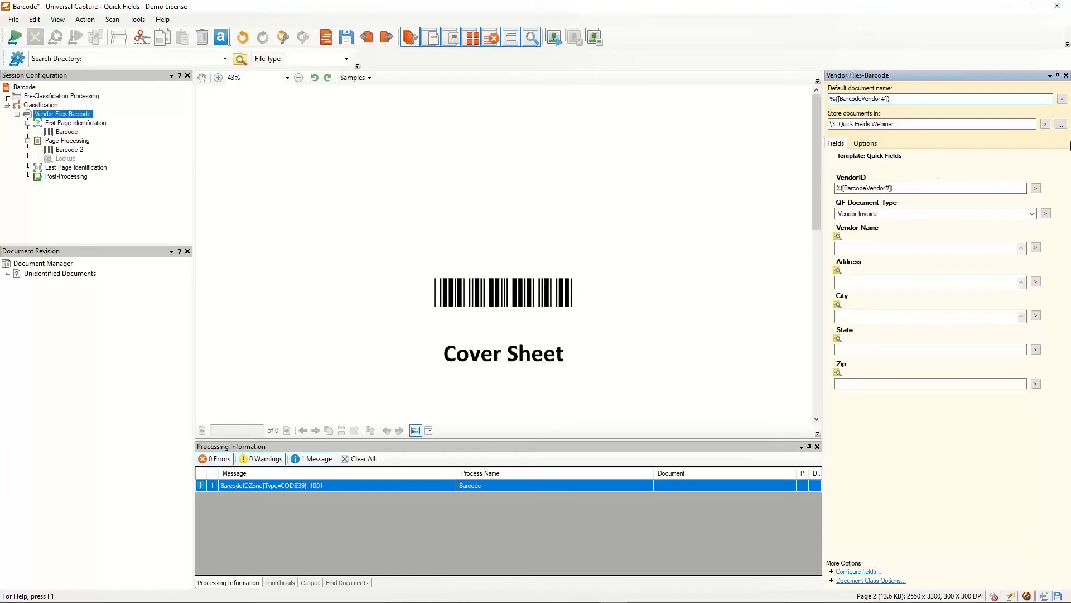
pyautogui.click(1062, 98)
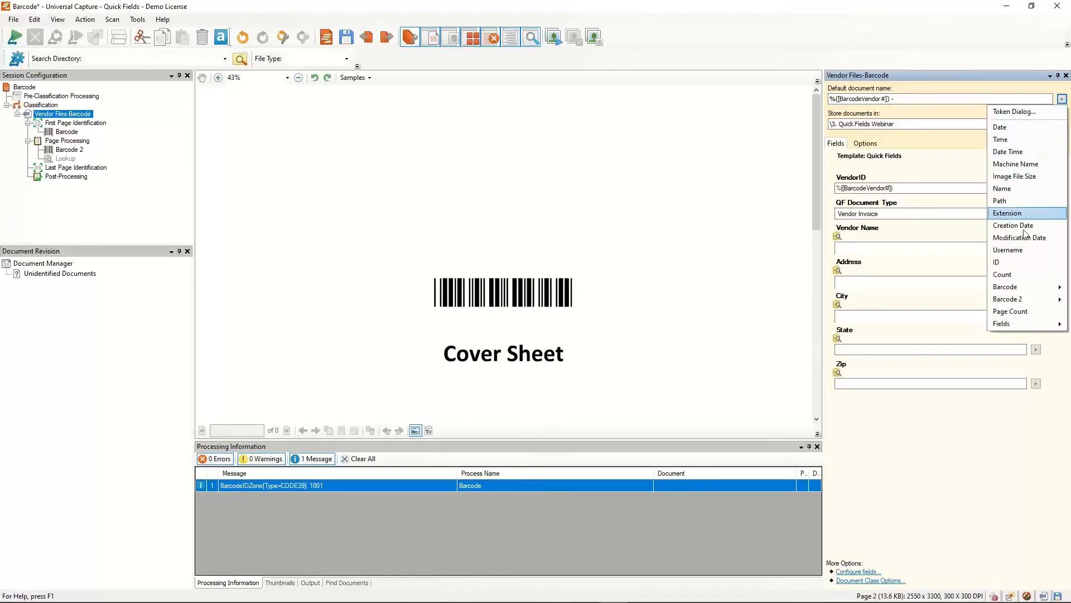
pyautogui.moveTo(1010, 326)
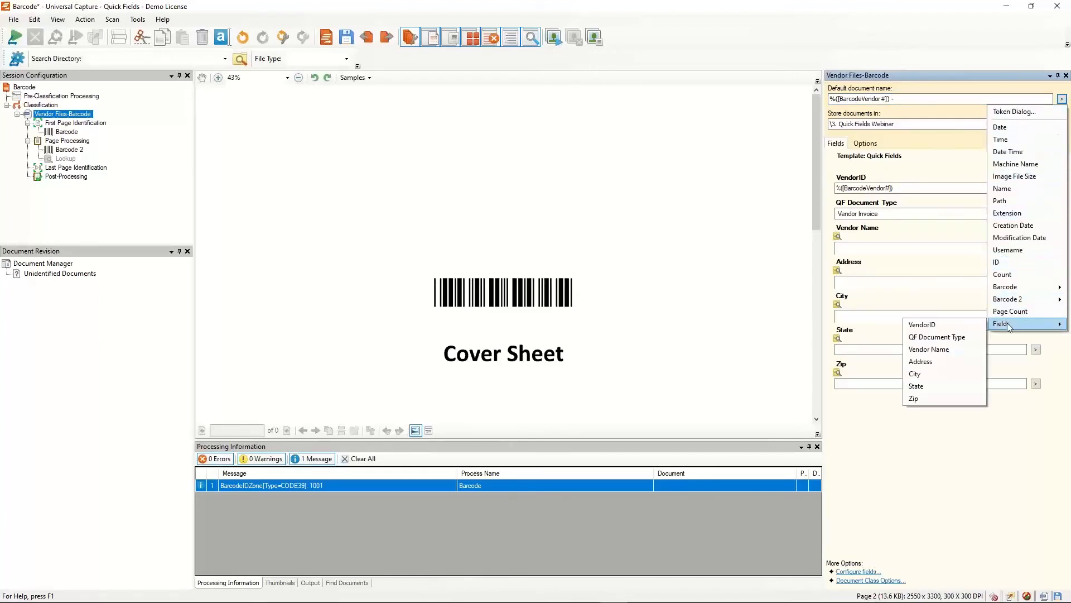
pyautogui.click(939, 350)
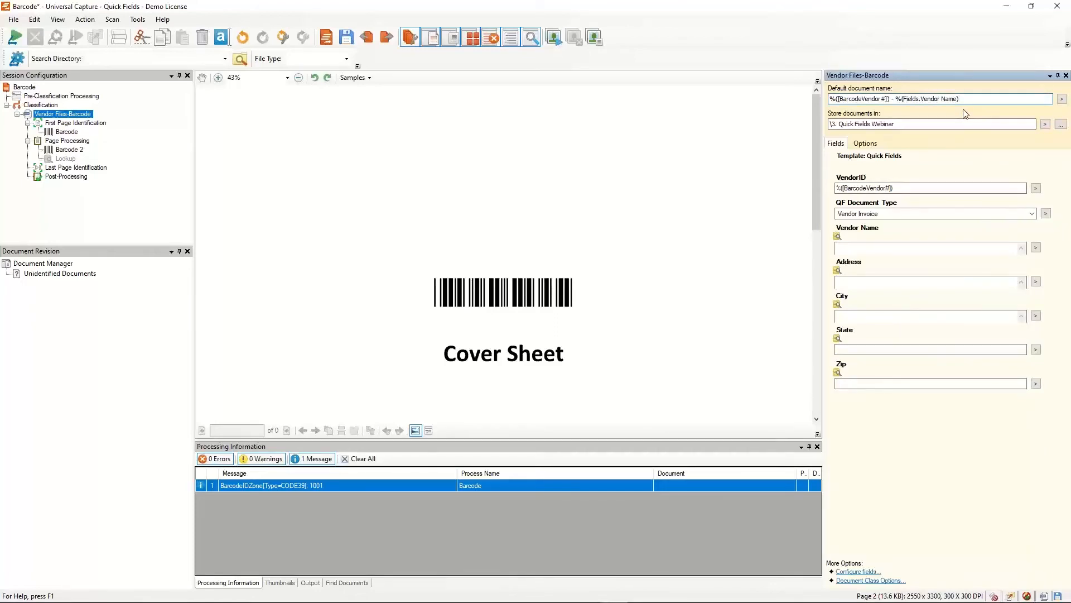
pyautogui.click(1062, 99)
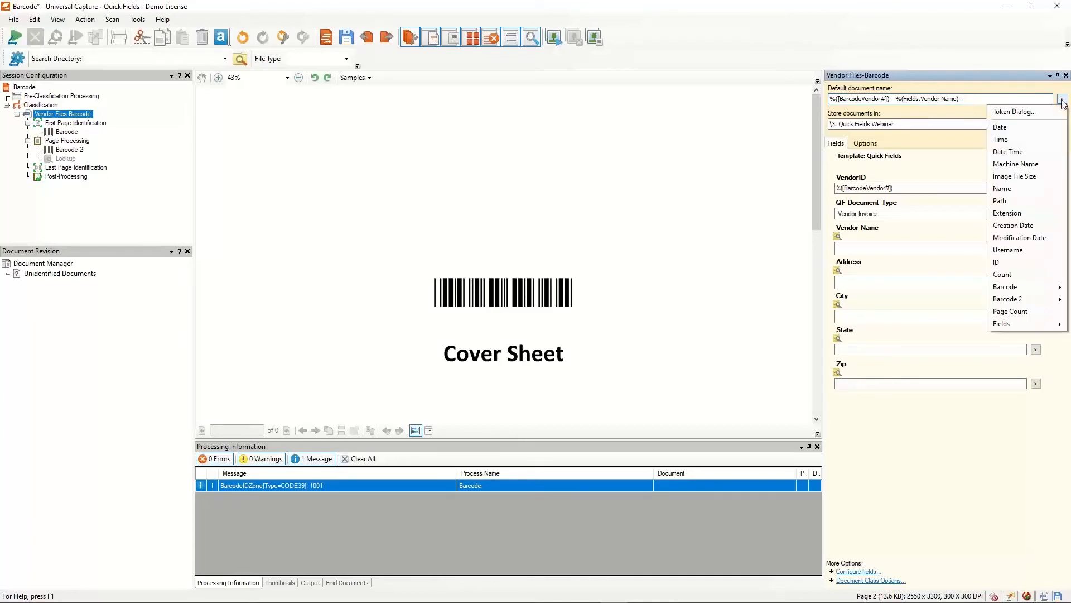
pyautogui.click(1008, 153)
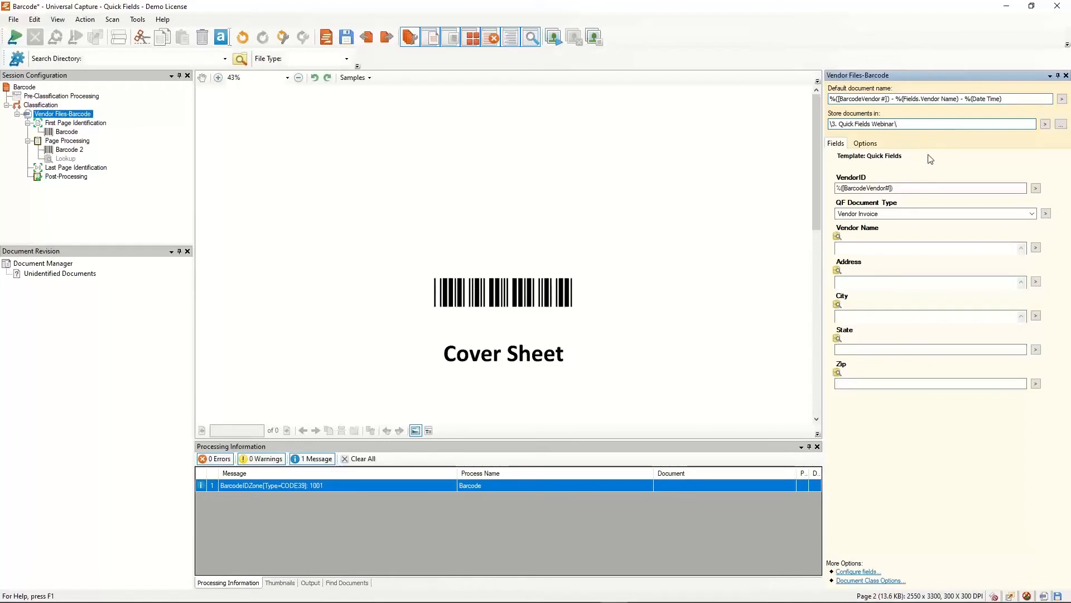
# Step: Extend the document storage path with a subfolder named by the Fields.Vendor Name token, after "\3. Quick Fields Webinar\"
pyautogui.click(1045, 124)
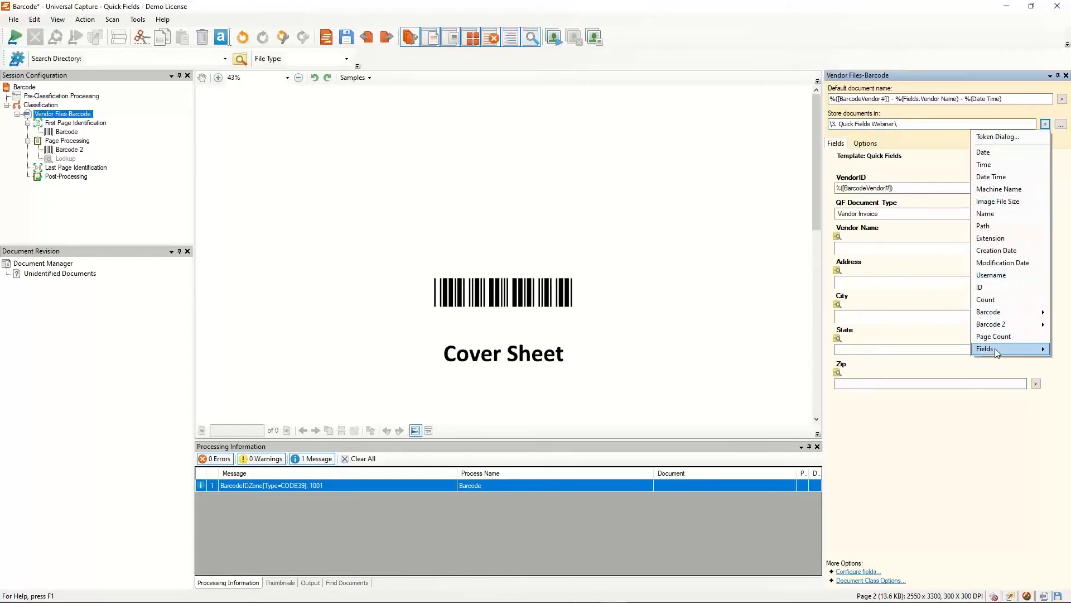
pyautogui.moveTo(995, 347)
pyautogui.click(921, 379)
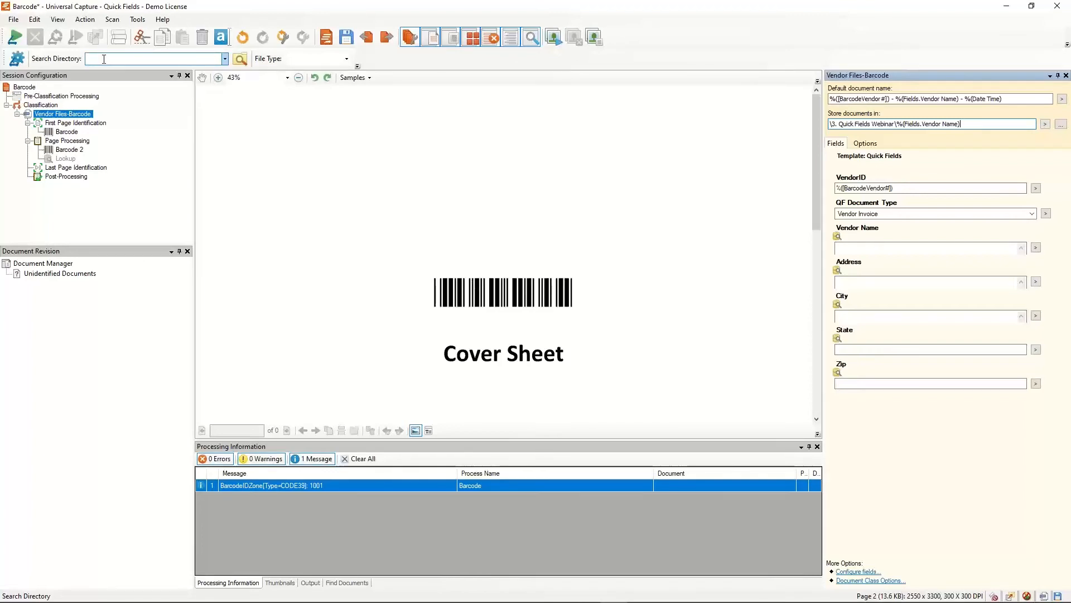
# Step: Set the search directory to the desktop's Demo Files folder and the file type to *.tif;*.tiff
pyautogui.click(225, 58)
pyautogui.click(170, 71)
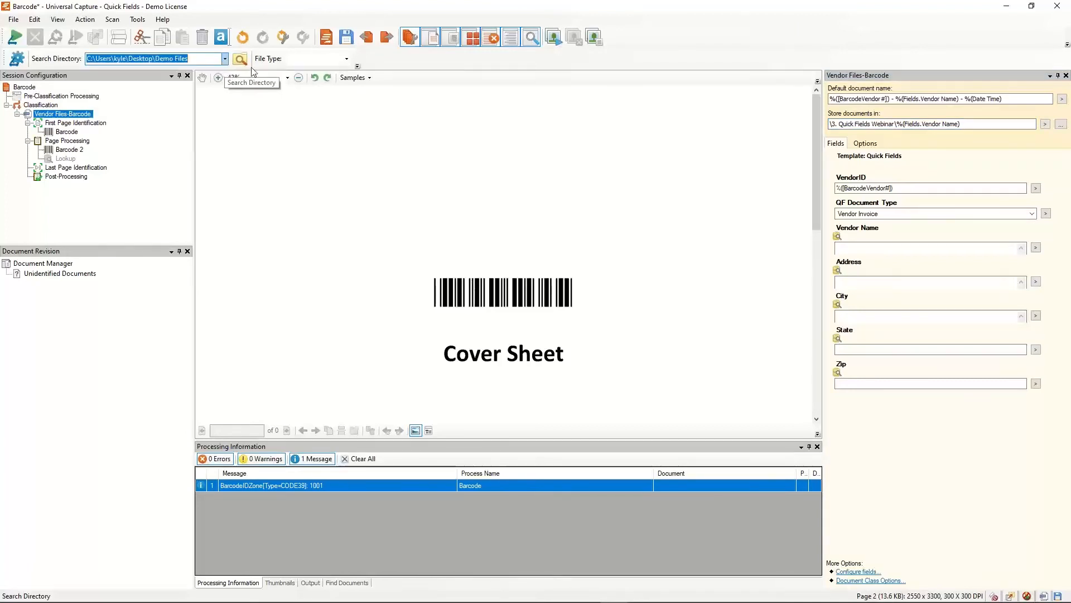
pyautogui.click(346, 59)
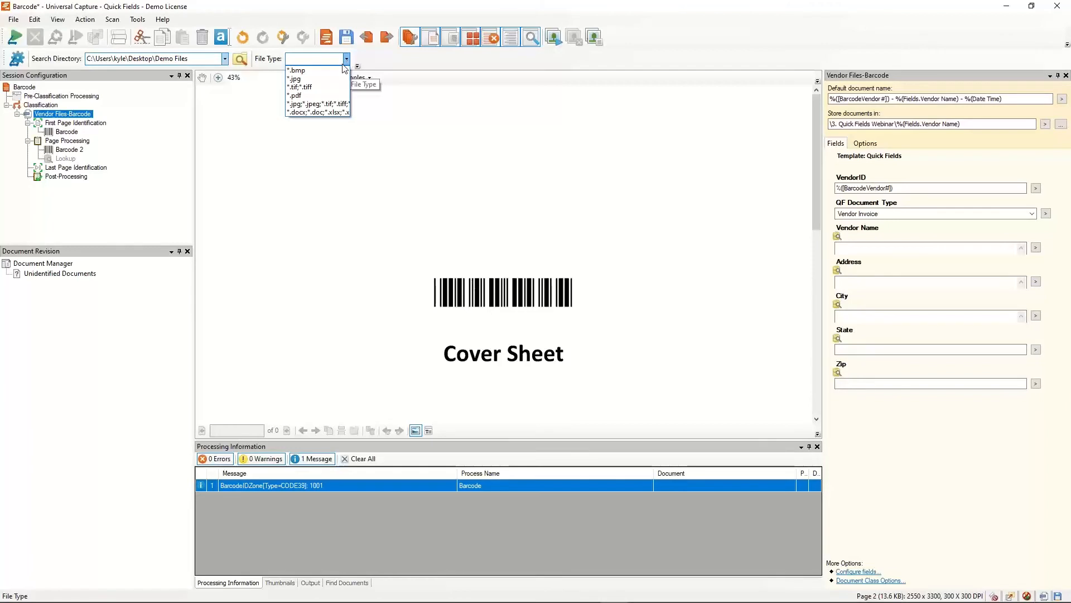
pyautogui.click(305, 87)
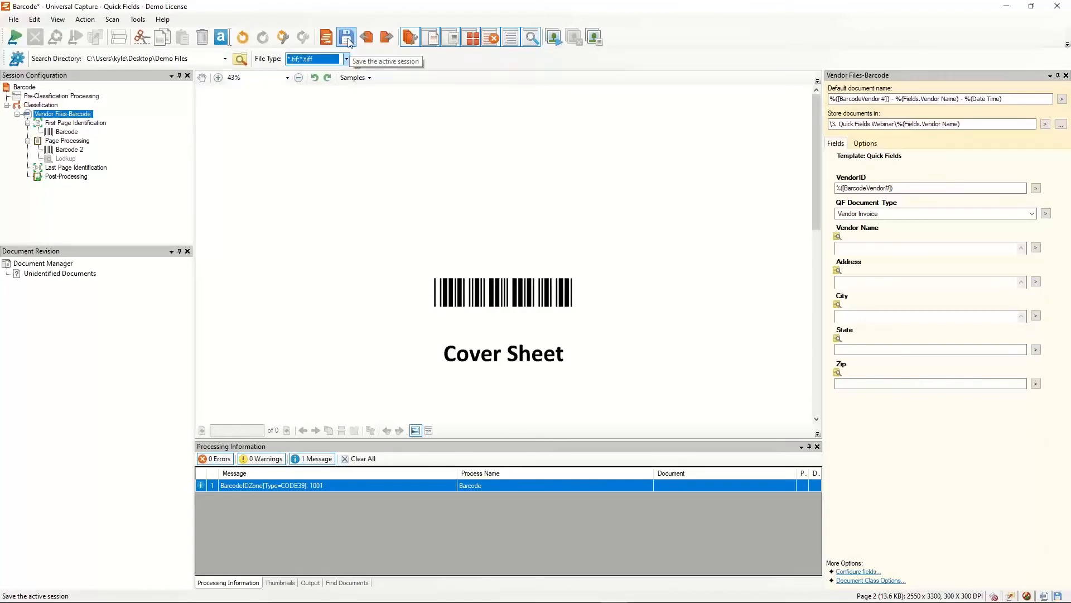
# Step: Save the session as Barcode.qfx in the Demo Training Files folder
pyautogui.click(14, 19)
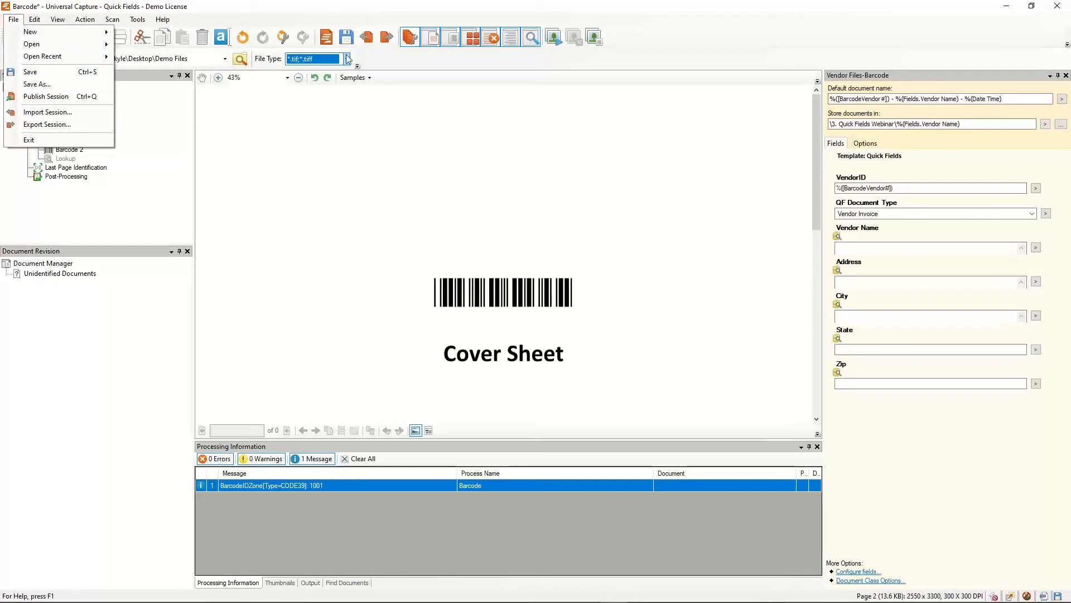
pyautogui.click(350, 40)
pyautogui.click(346, 38)
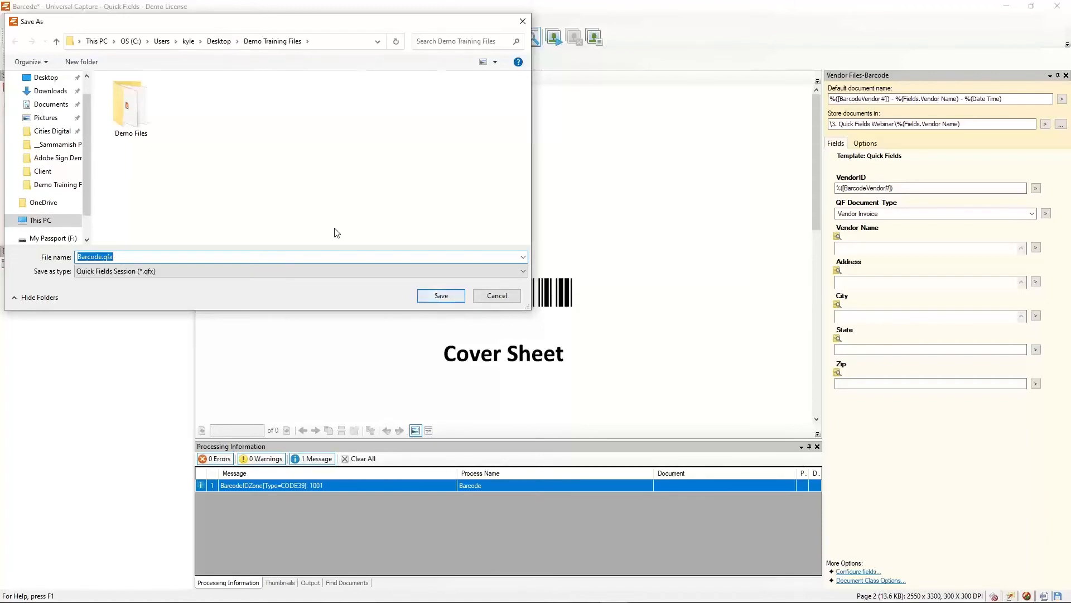
pyautogui.click(436, 299)
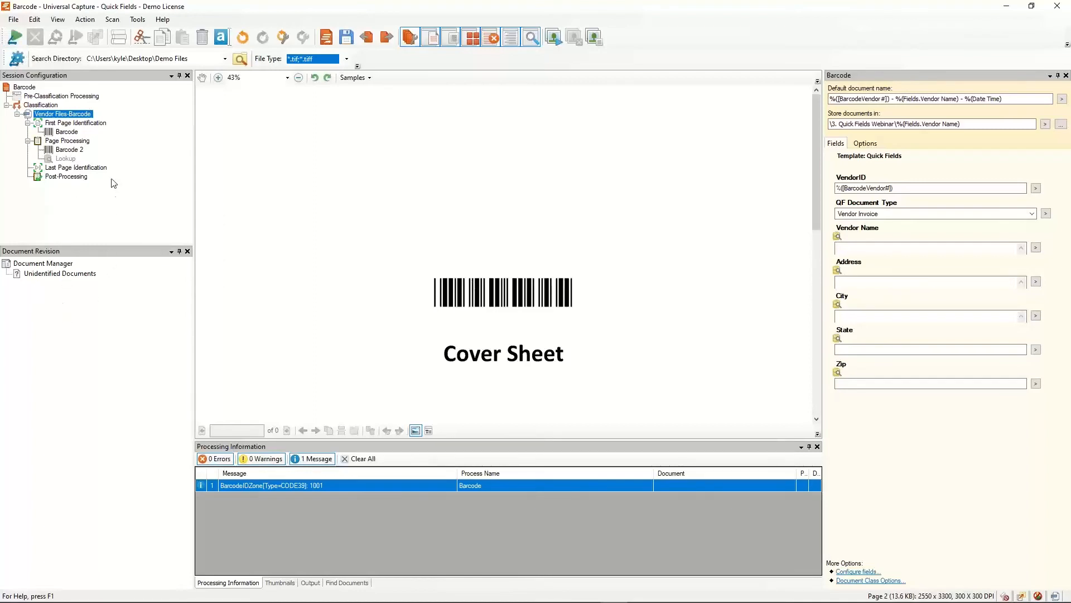
# Step: Change the search directory to the desktop's Demo Training Files folder and scan its files
pyautogui.click(15, 39)
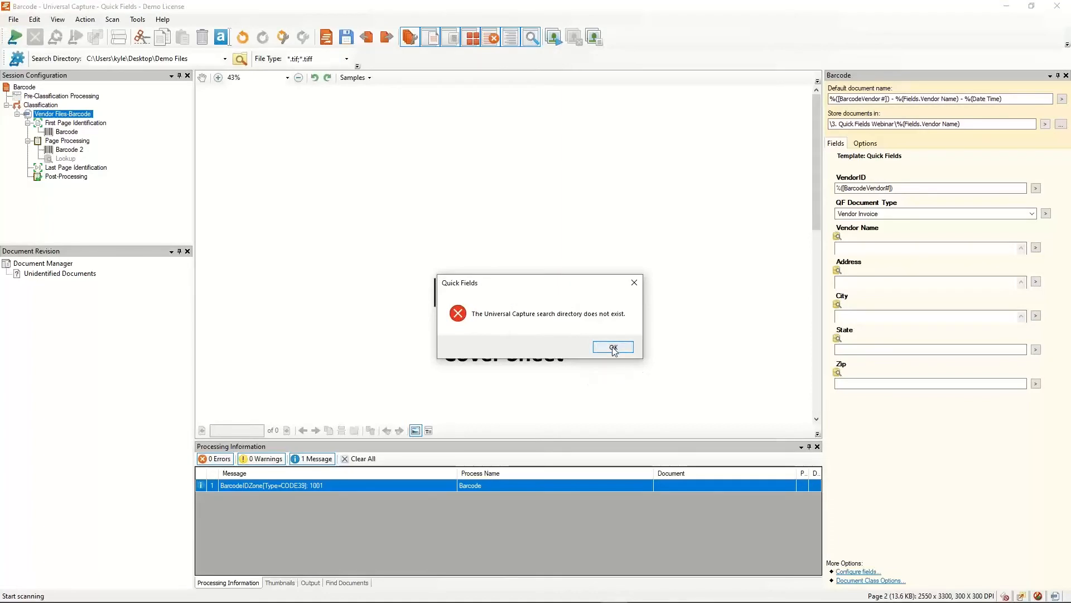
pyautogui.click(612, 346)
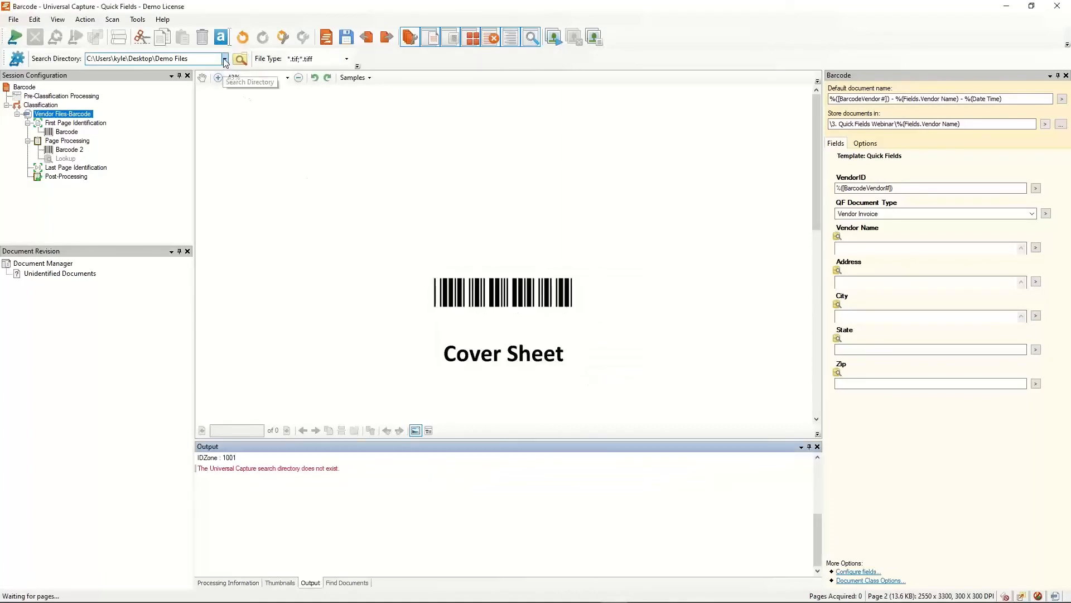
pyautogui.click(240, 61)
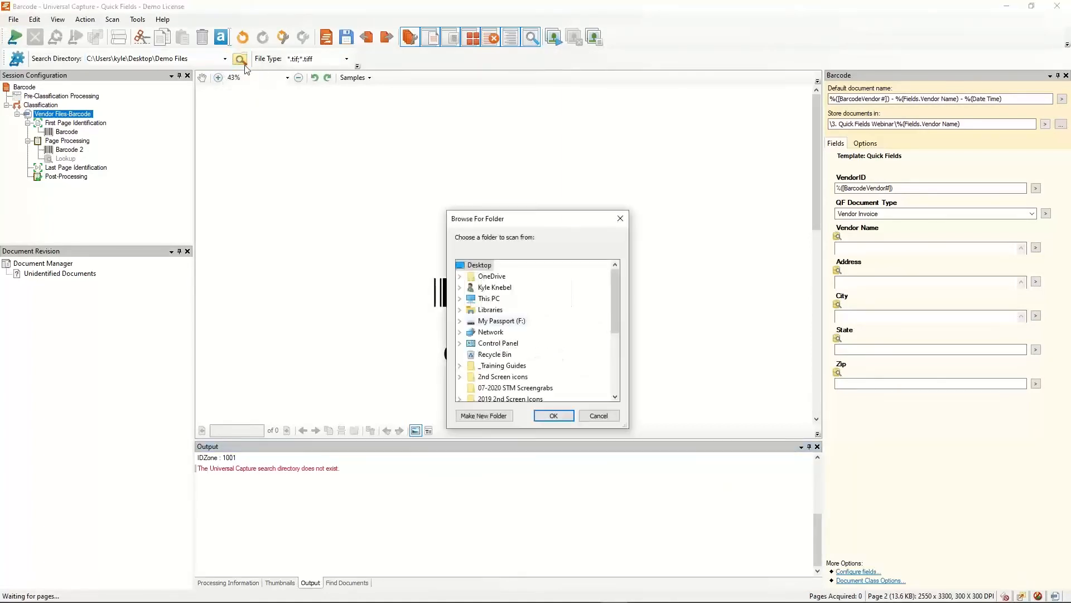
pyautogui.scroll(-2, 519, 354)
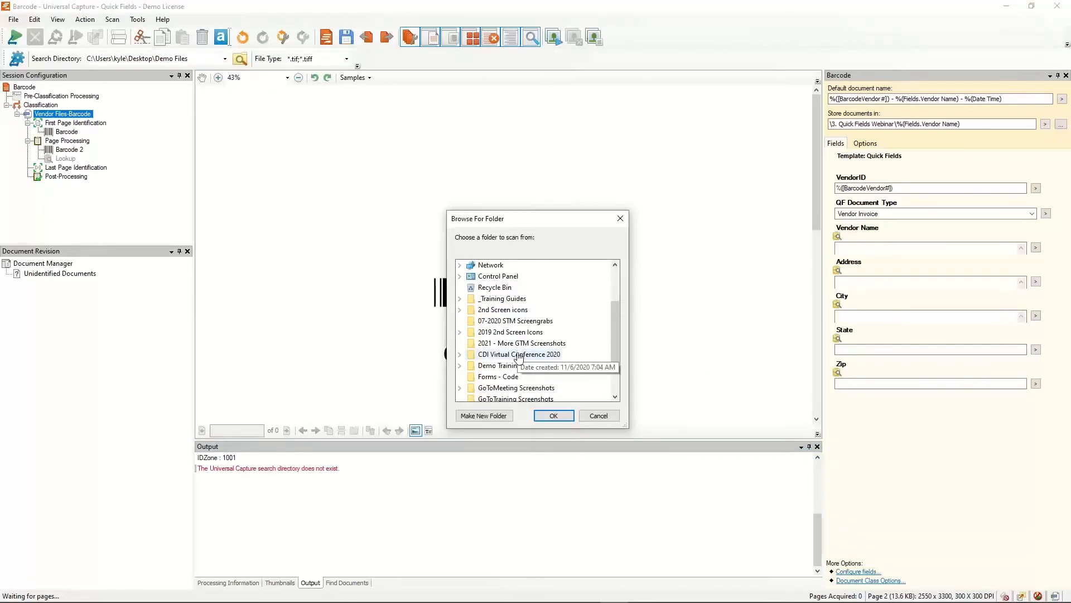
pyautogui.scroll(-2, 519, 357)
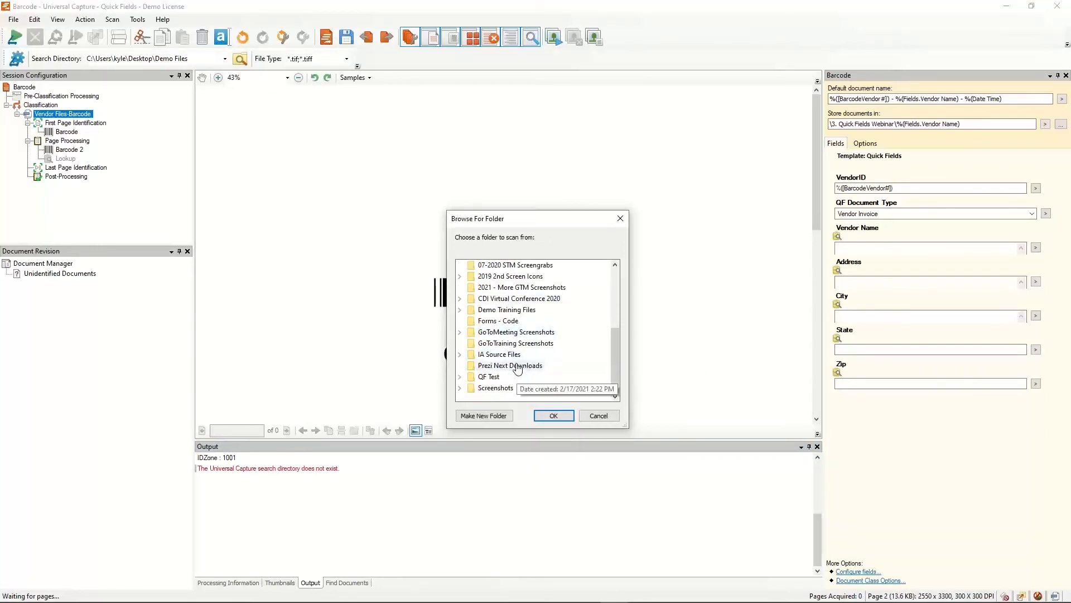
pyautogui.click(507, 310)
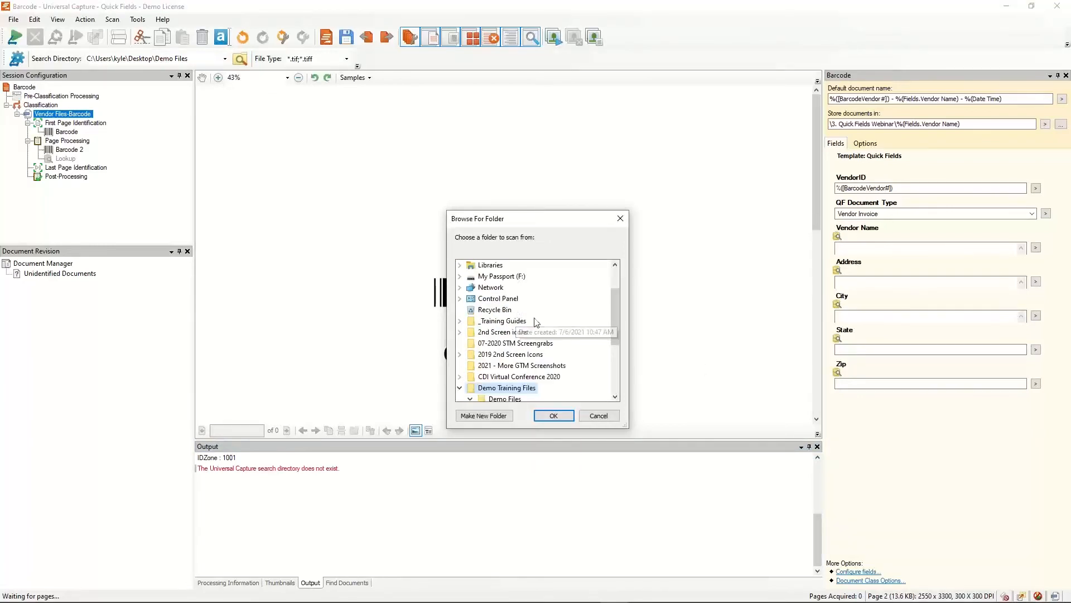
pyautogui.click(553, 416)
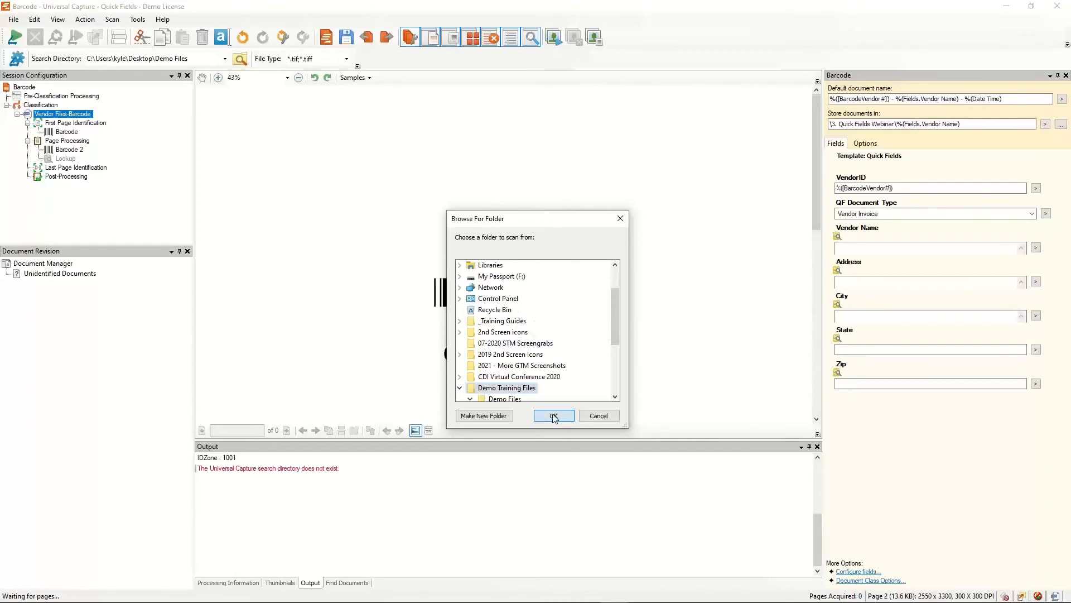
pyautogui.click(19, 41)
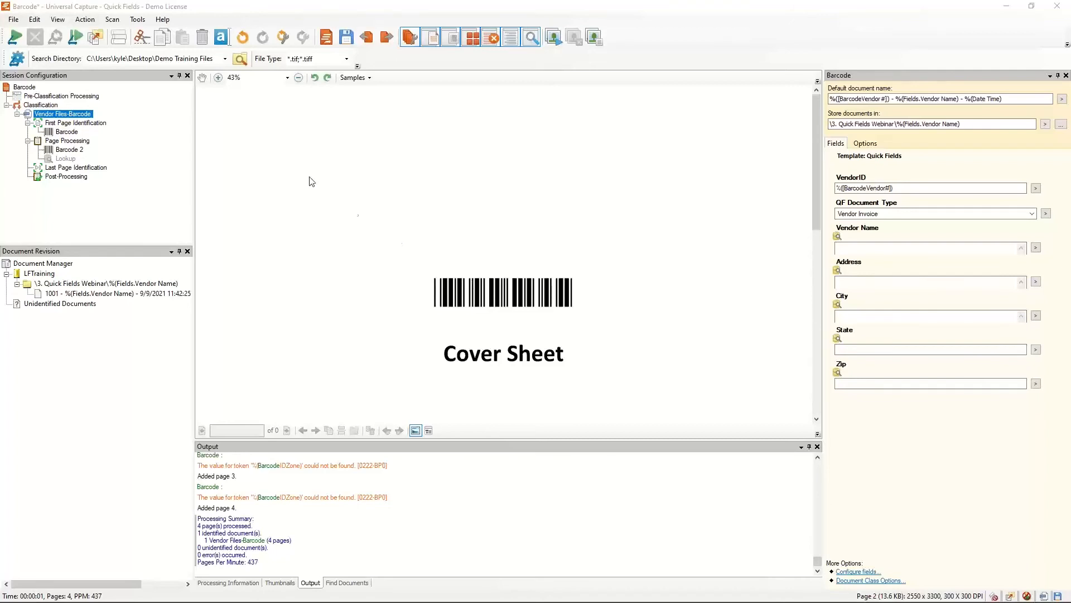
pyautogui.click(239, 60)
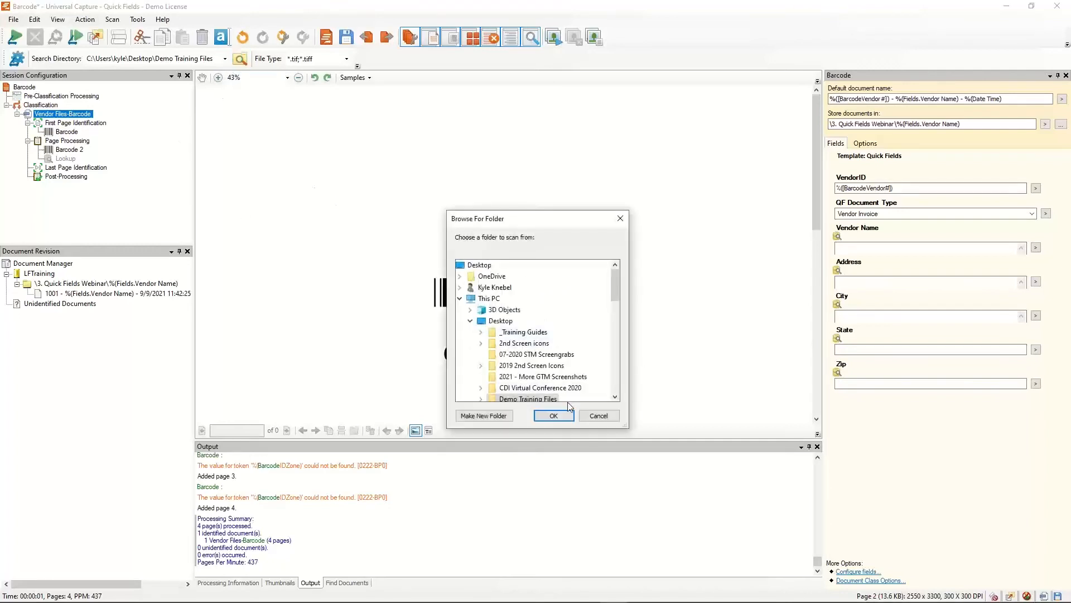
pyautogui.click(599, 416)
pyautogui.click(225, 58)
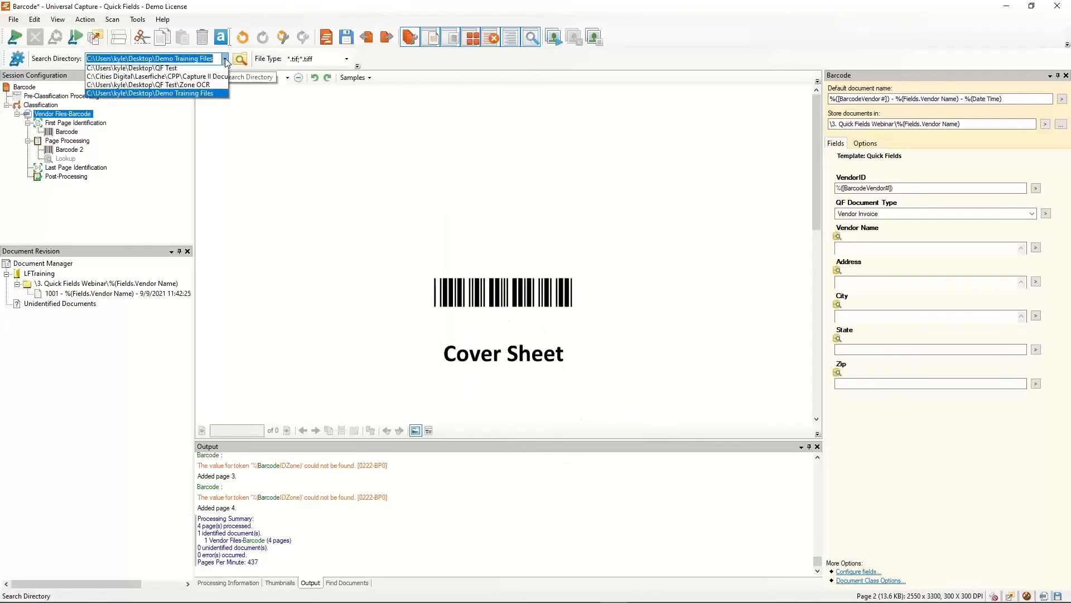
pyautogui.click(167, 103)
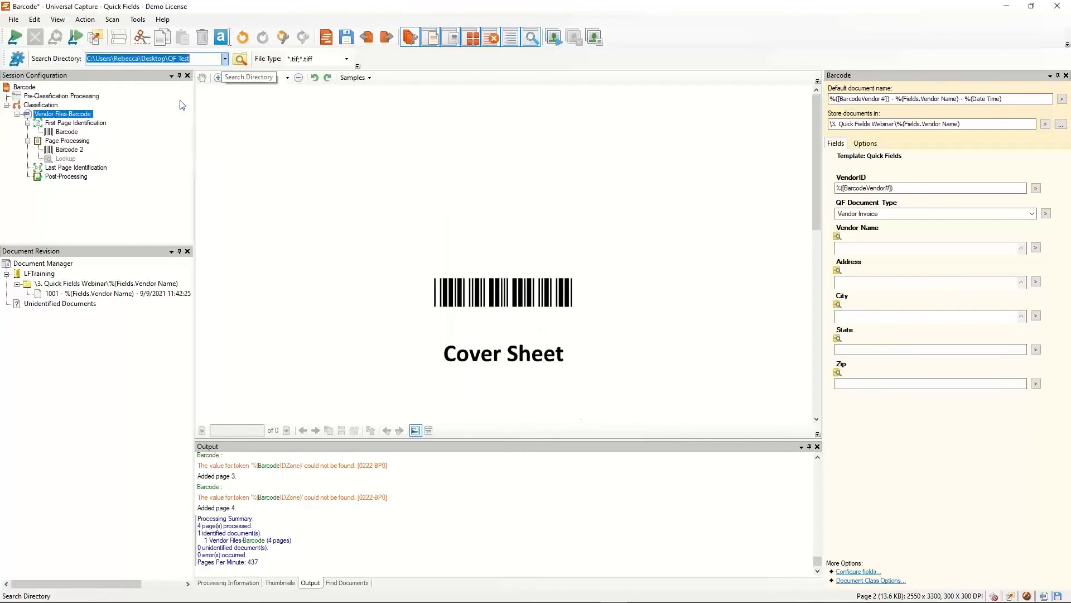
pyautogui.click(225, 59)
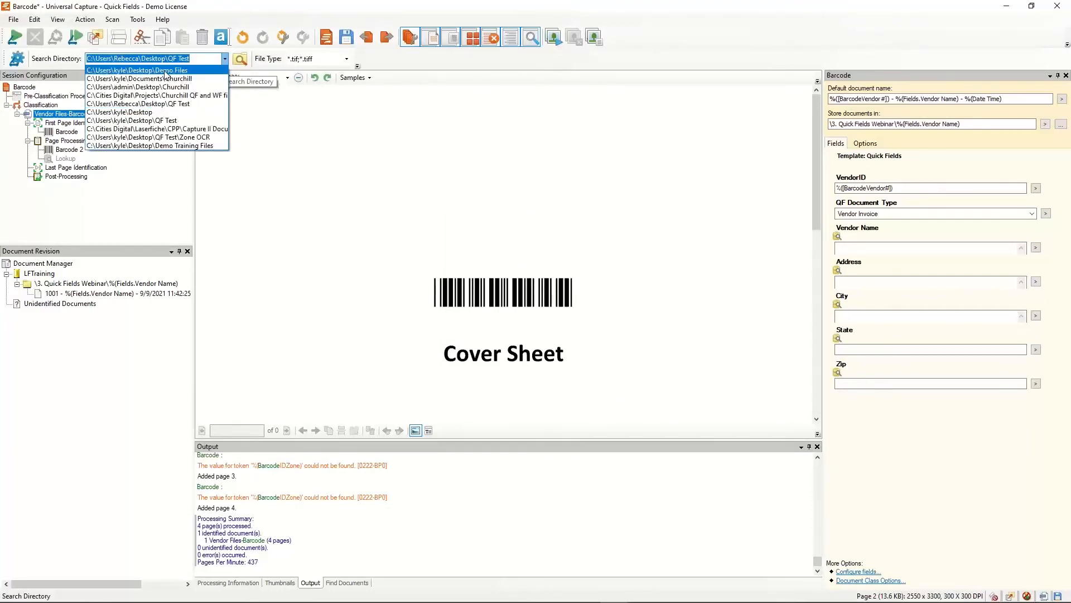
pyautogui.click(162, 70)
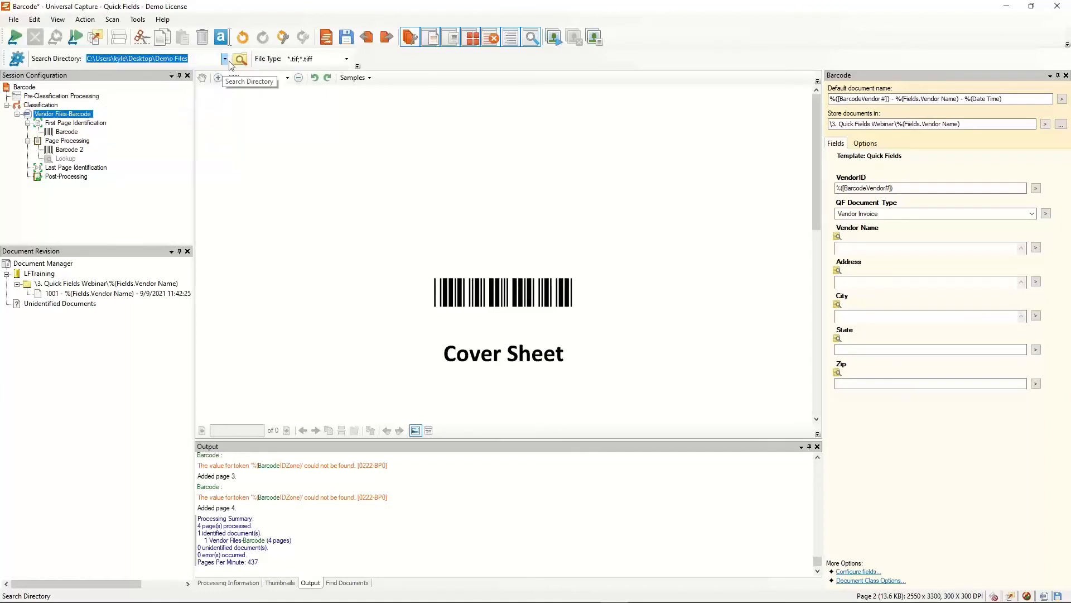
pyautogui.click(160, 58)
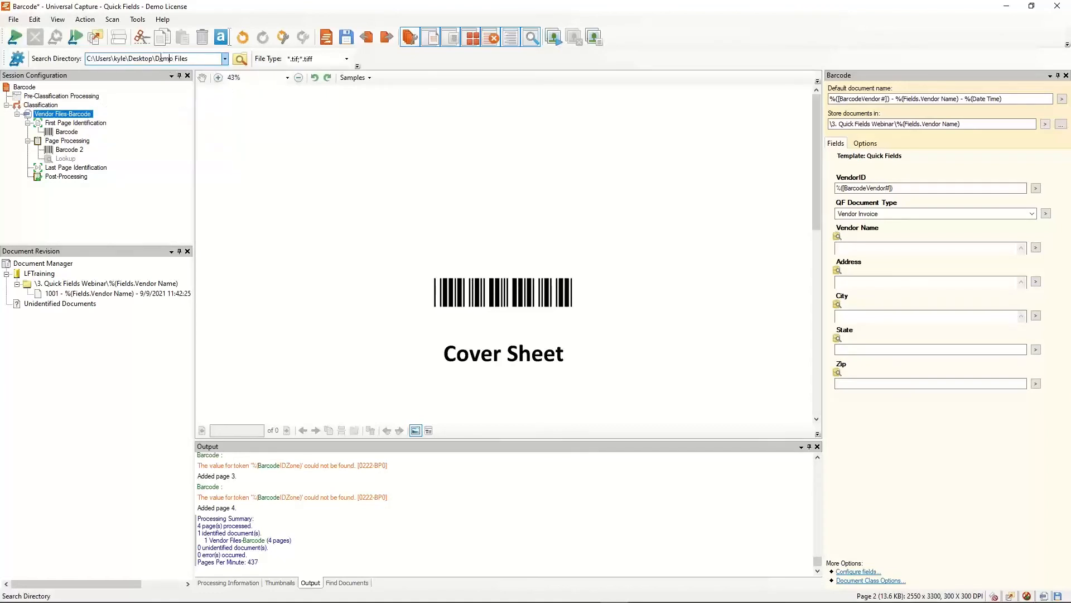
# Step: Set the search directory to the QF Test folder on the desktop
pyautogui.click(240, 59)
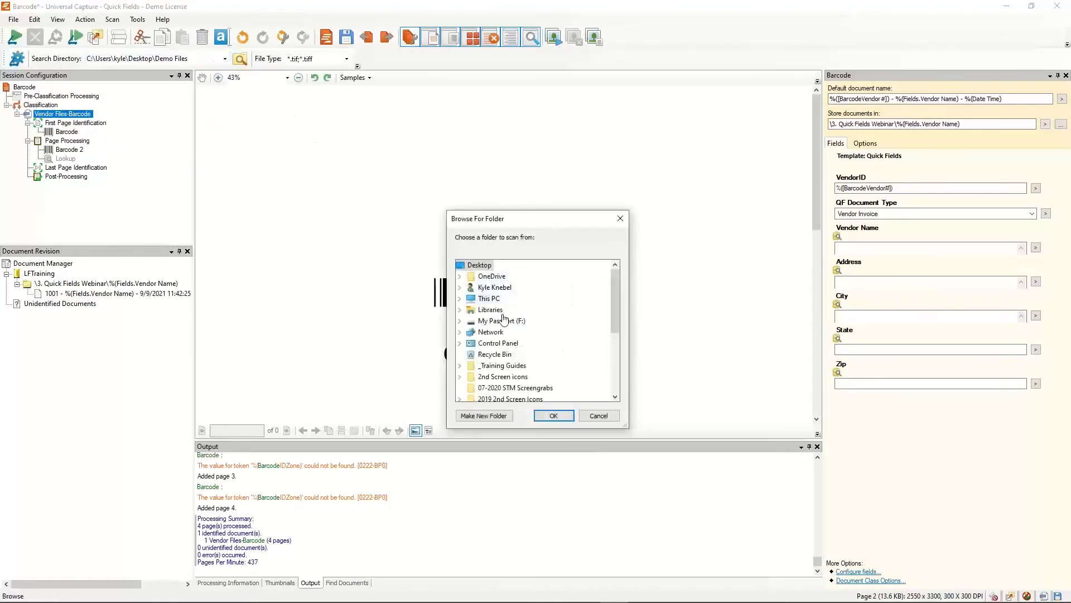
pyautogui.scroll(-5, 504, 374)
pyautogui.click(490, 376)
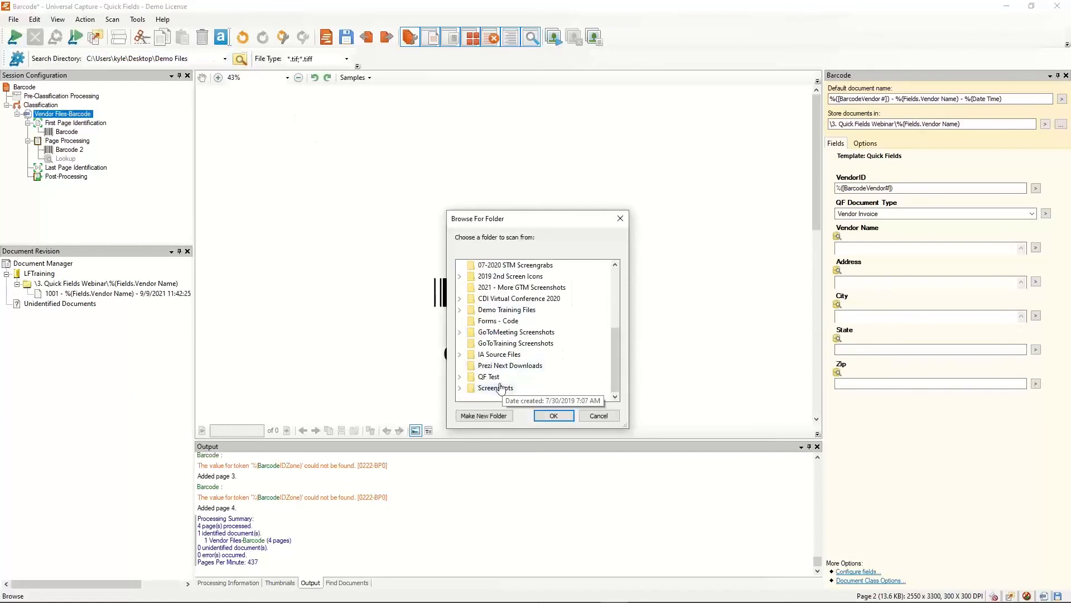
pyautogui.click(554, 415)
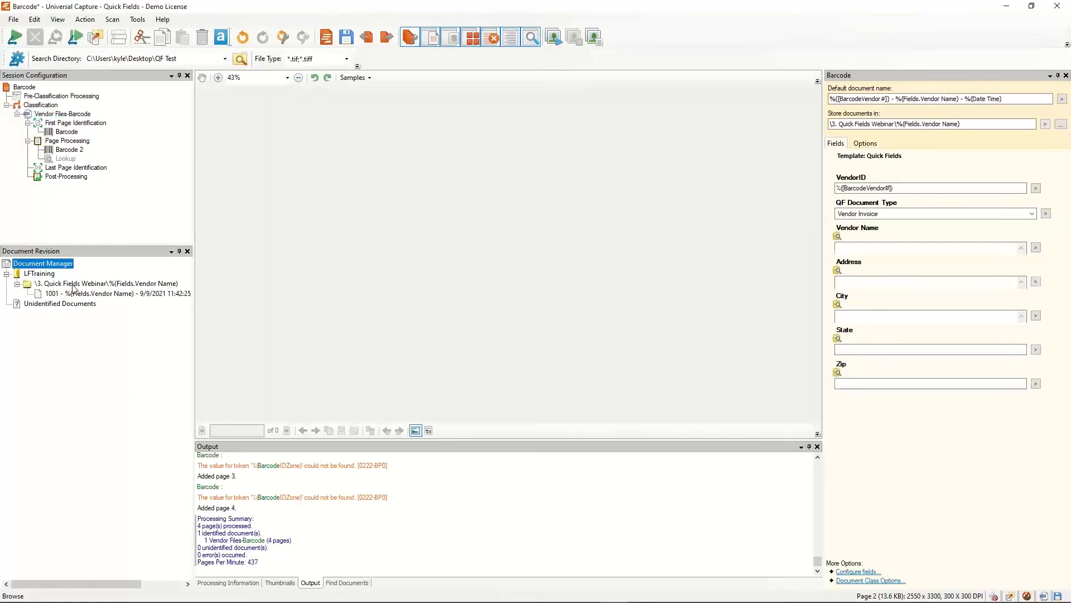
# Step: Delete the scanned "\3. Quick Fields Webinar" folder with its document from the Document Manager
pyautogui.rightClick(74, 285)
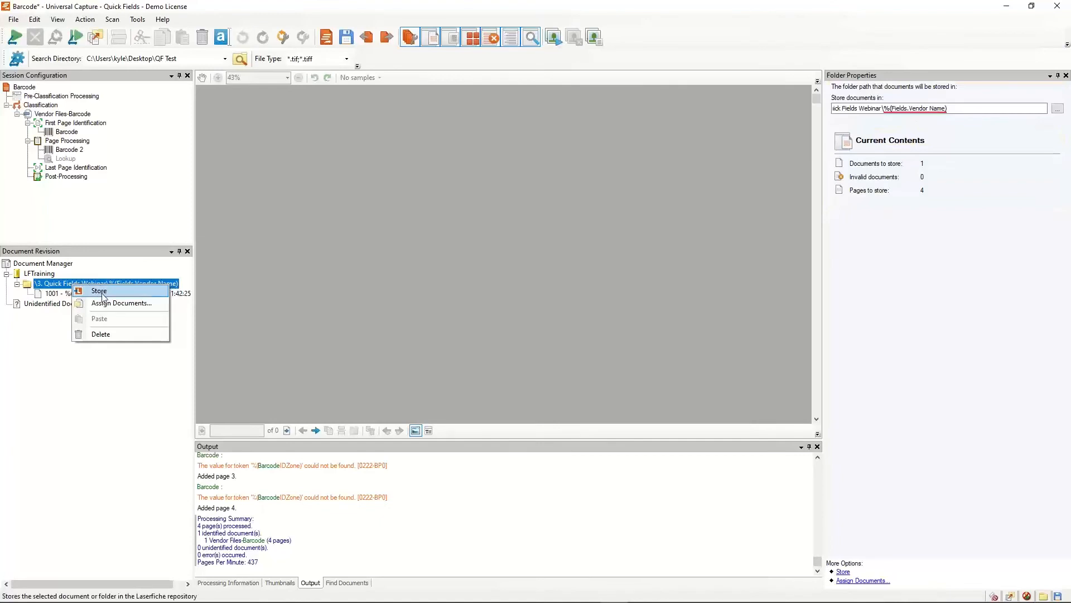
pyautogui.click(100, 334)
pyautogui.click(566, 347)
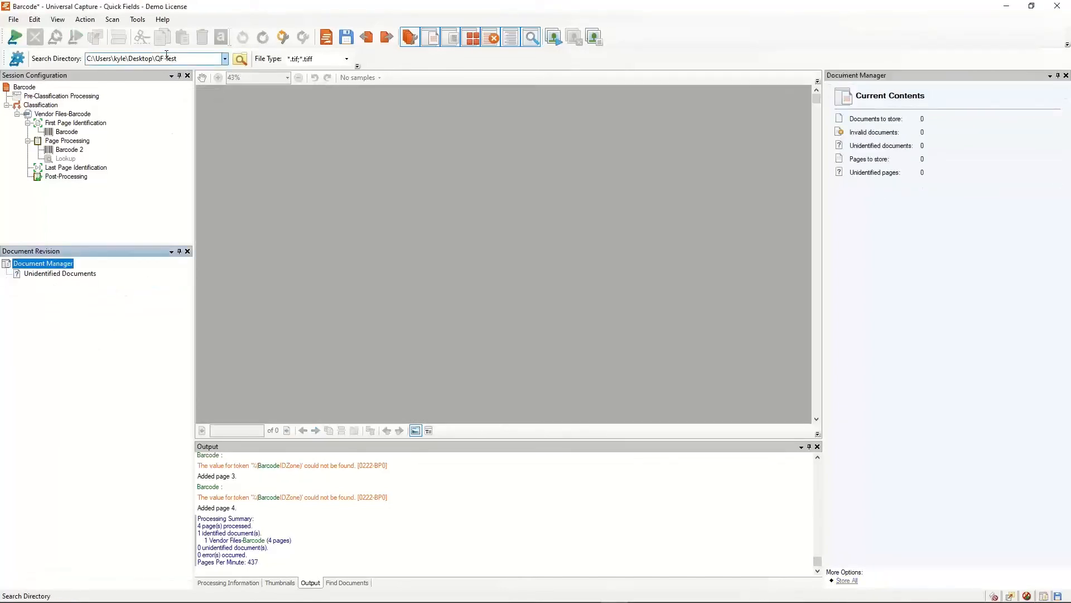
# Step: Review the Universal Capture scan source's file retrieval and post-processing settings, leaving them without changes
pyautogui.click(115, 21)
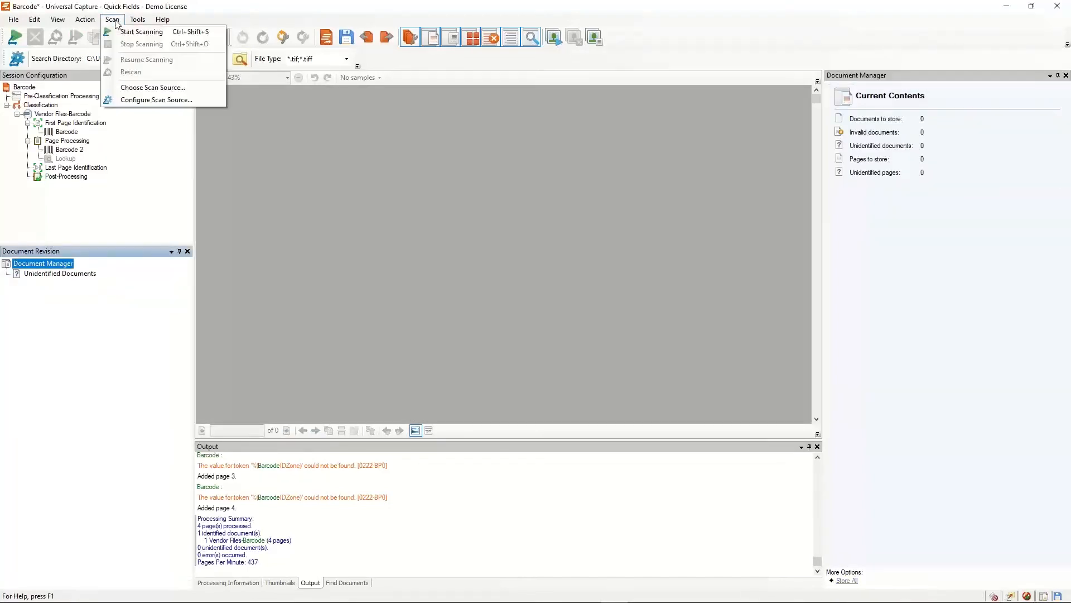
pyautogui.click(133, 103)
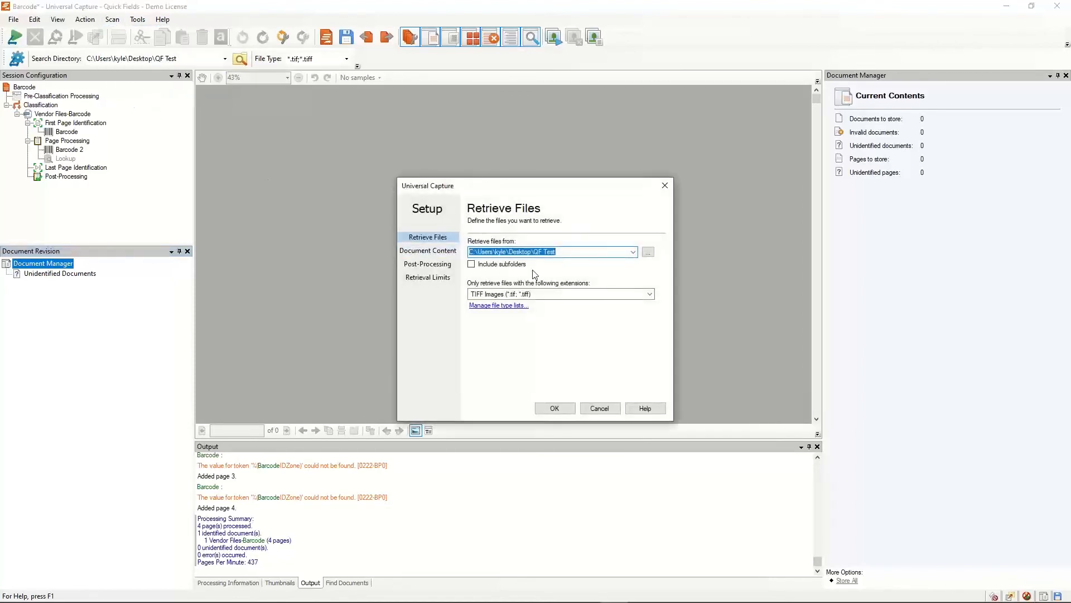
pyautogui.click(429, 266)
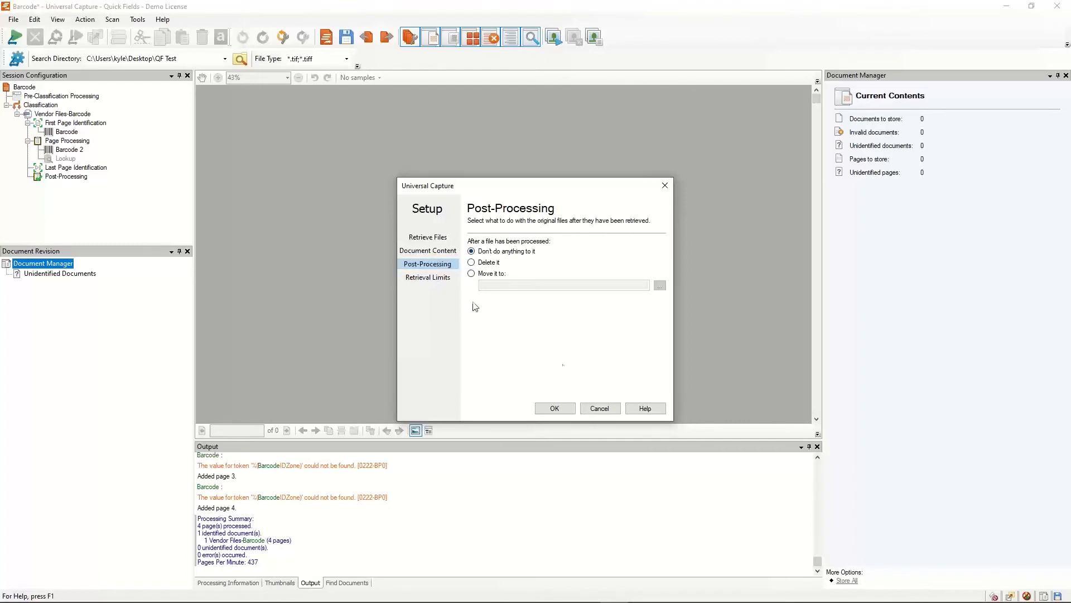
pyautogui.click(598, 410)
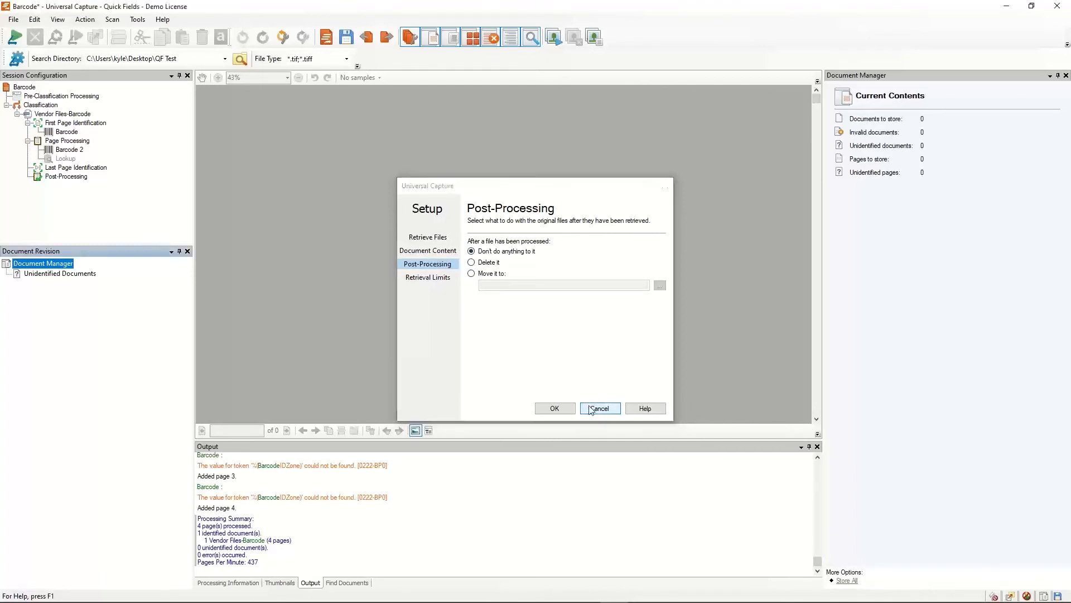
# Step: Clear all output messages and scan the files from the QF Test folder
pyautogui.rightClick(430, 489)
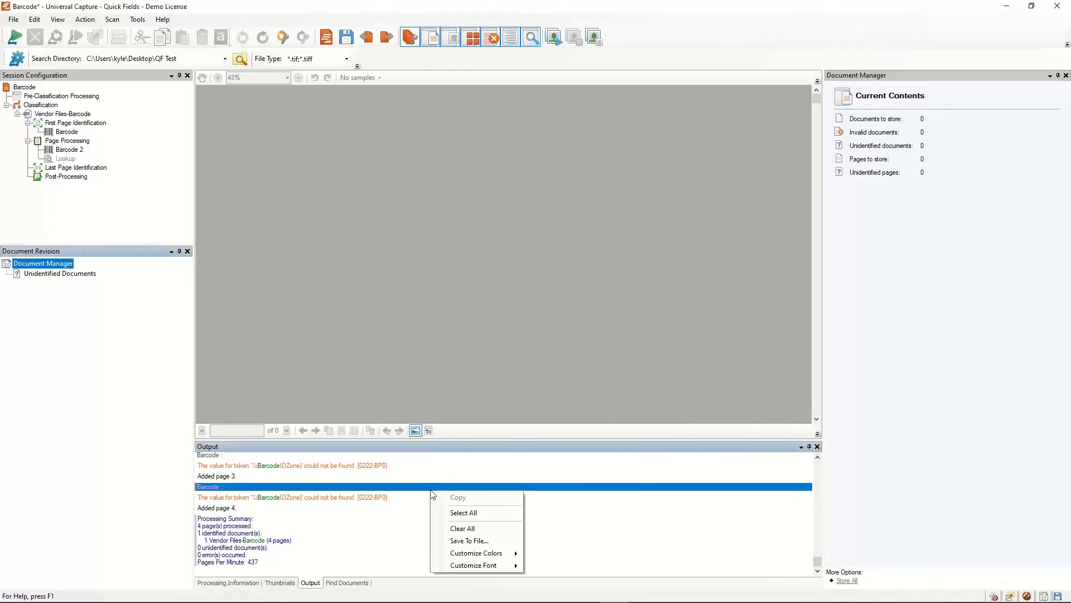
pyautogui.click(478, 527)
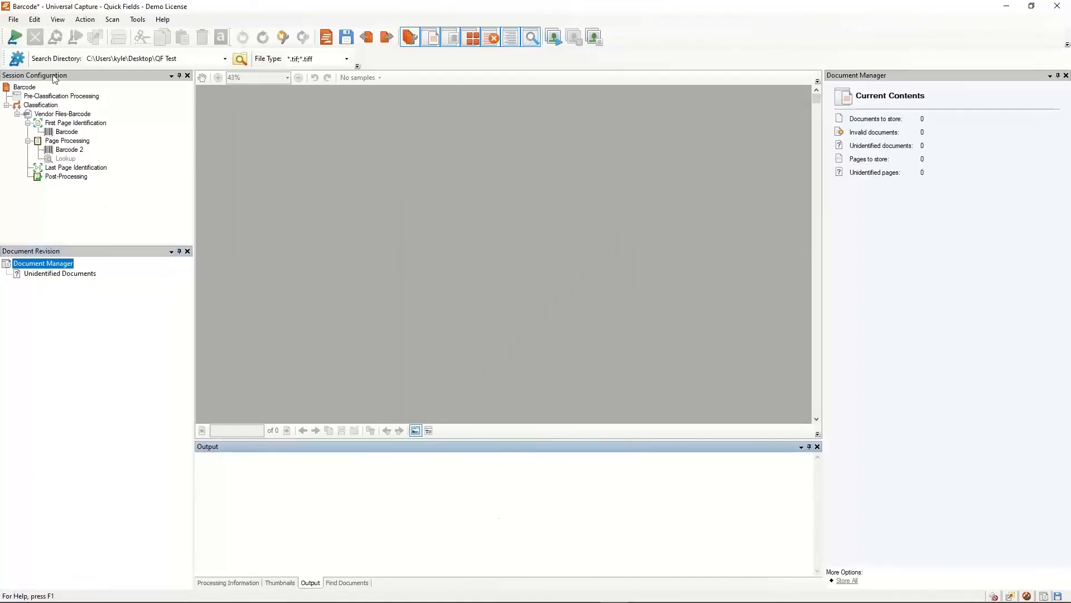
pyautogui.click(15, 37)
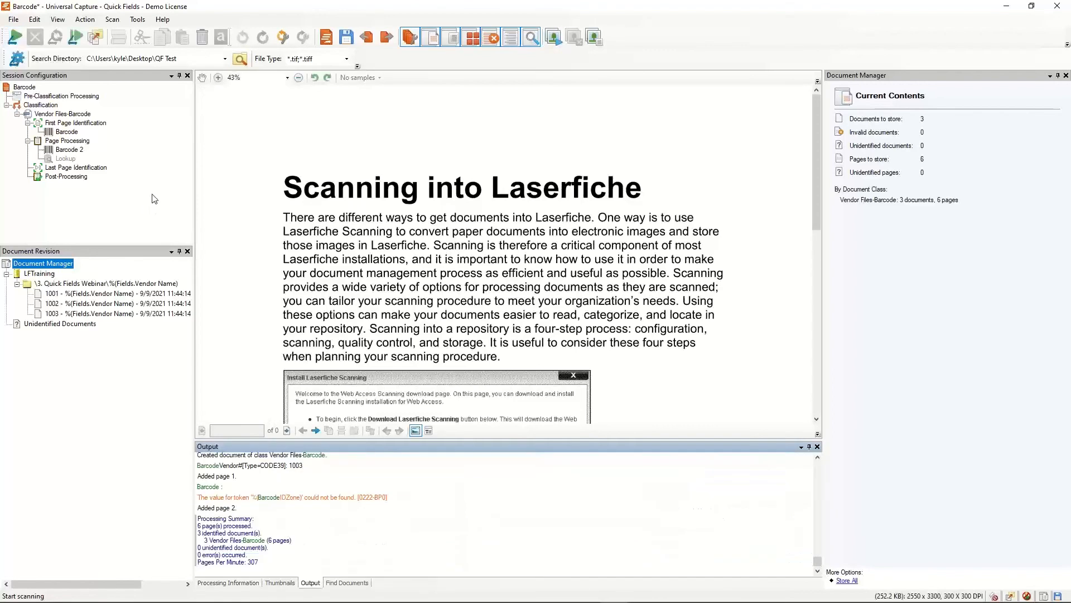
# Step: Examine the pages and filled-in vendor fields of the scanned documents 1001 and 1002
pyautogui.click(109, 296)
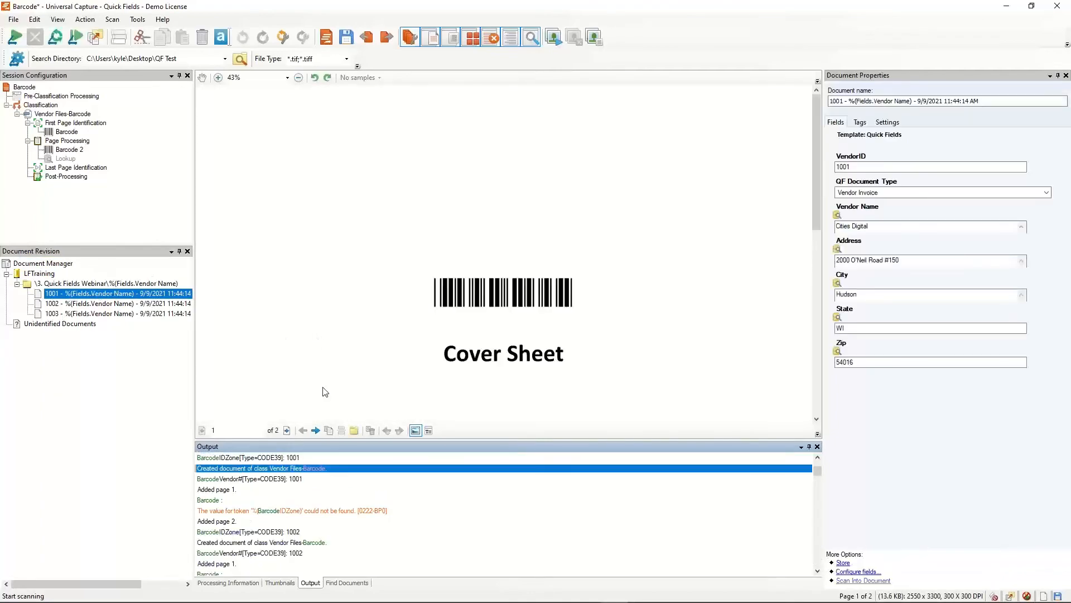
pyautogui.click(287, 430)
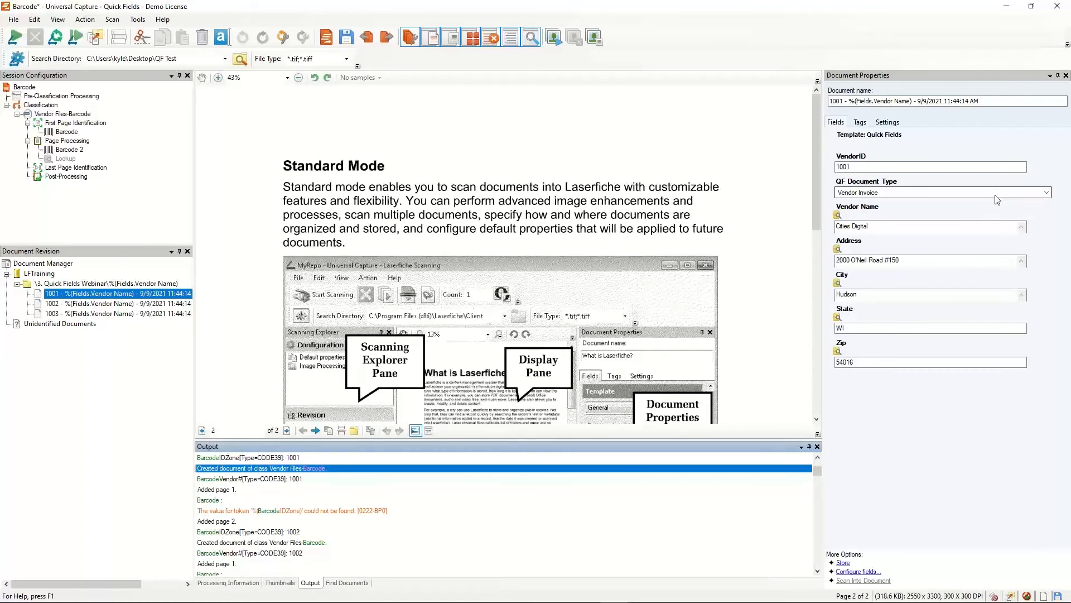
pyautogui.click(103, 306)
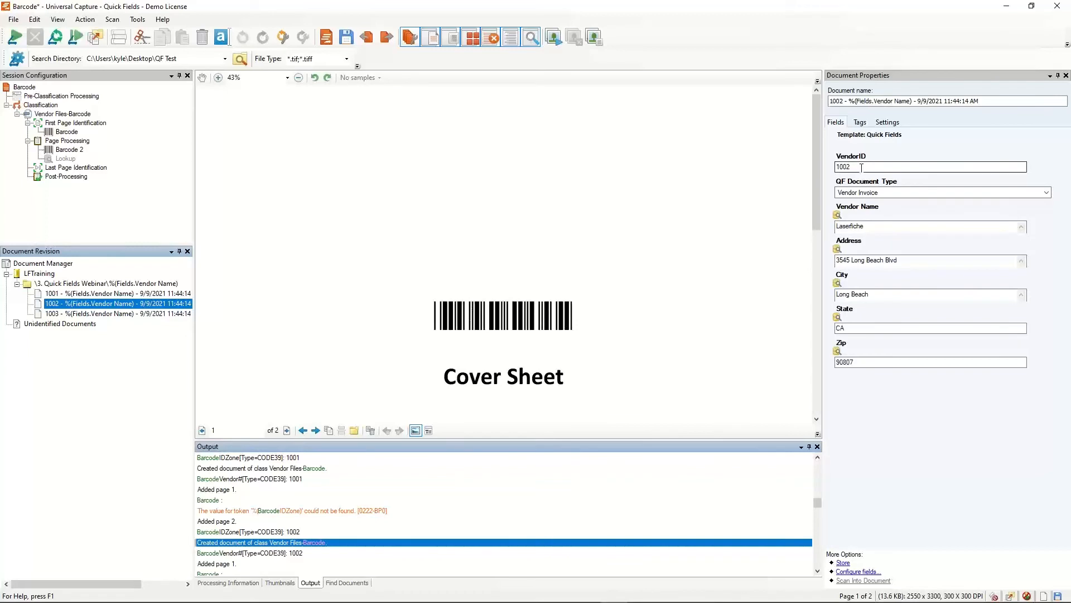
# Step: Check document 1003's filled-in vendor fields and store all scanned documents in the LFTraining repository
pyautogui.click(899, 328)
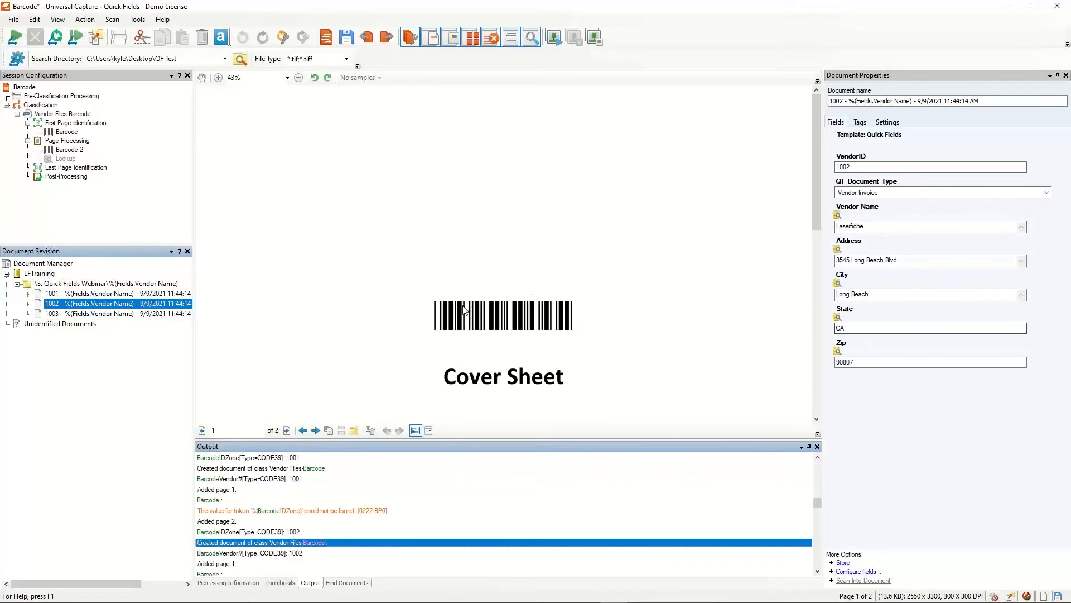
pyautogui.click(86, 314)
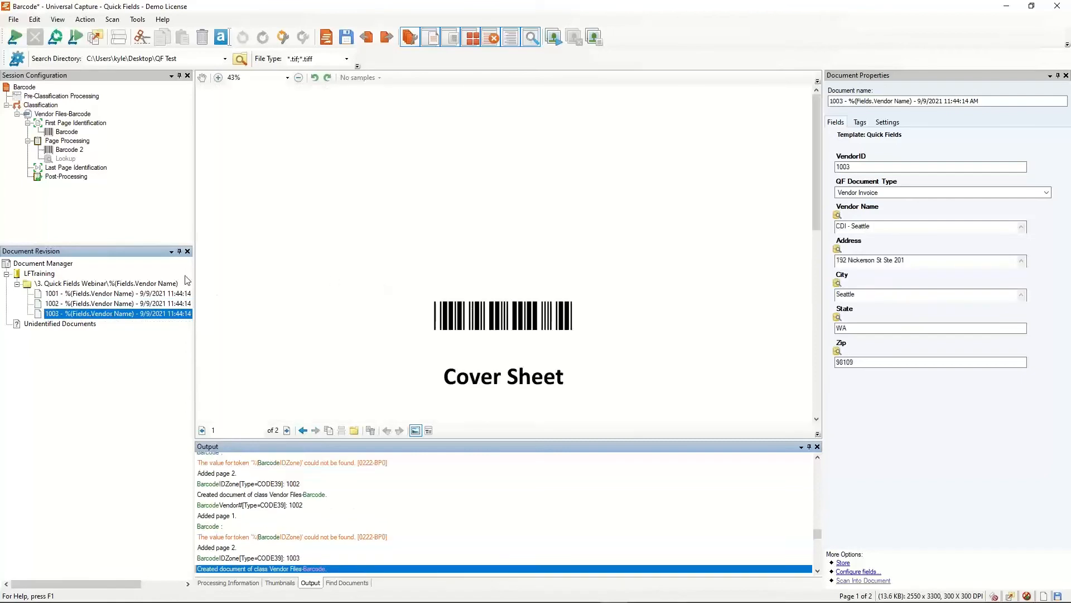
pyautogui.click(77, 285)
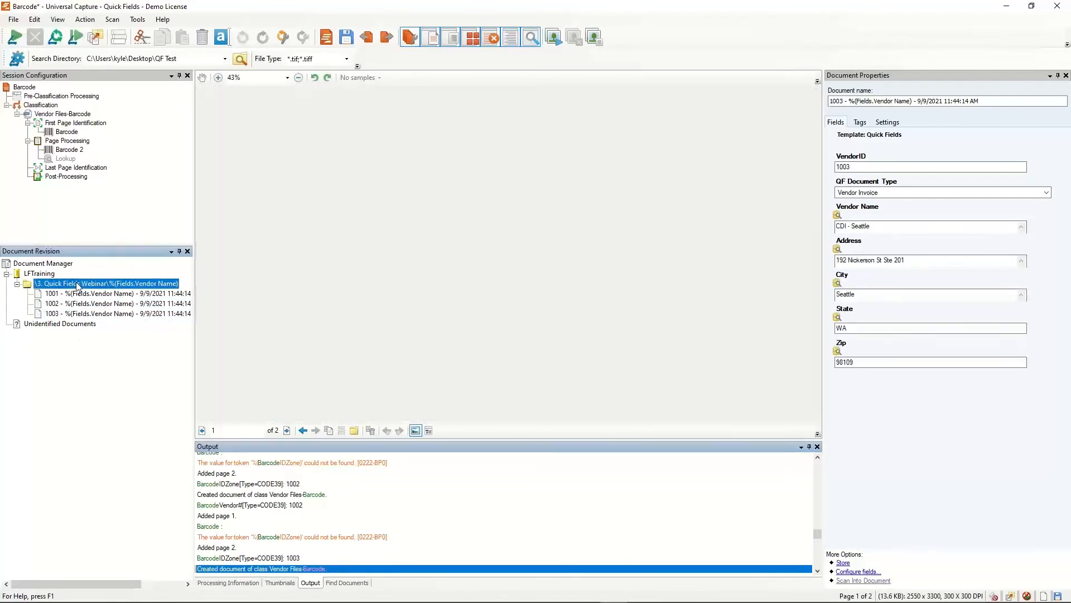
pyautogui.rightClick(77, 285)
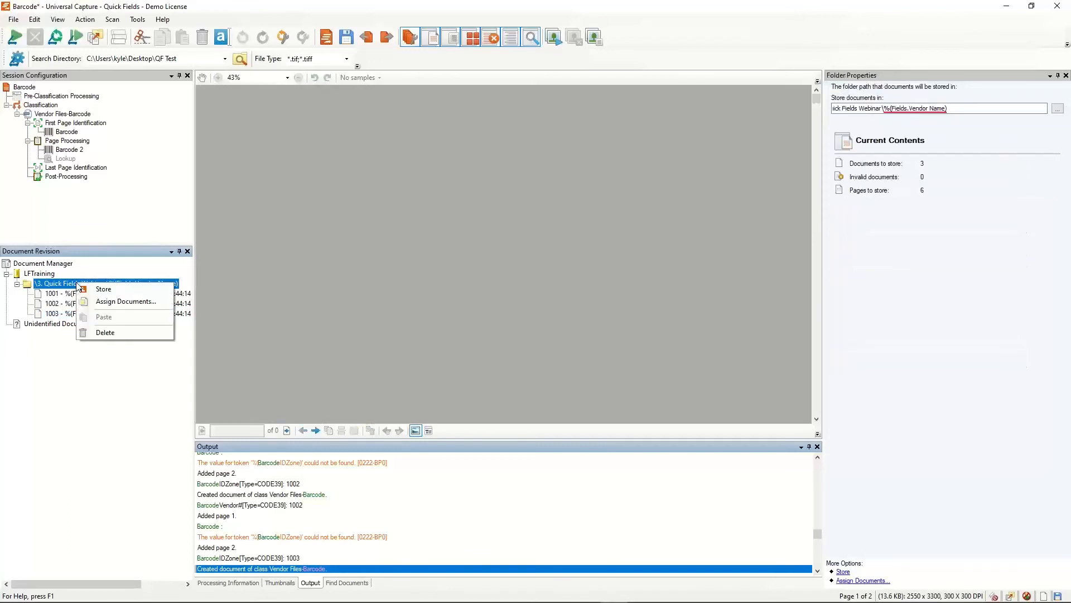
pyautogui.click(87, 370)
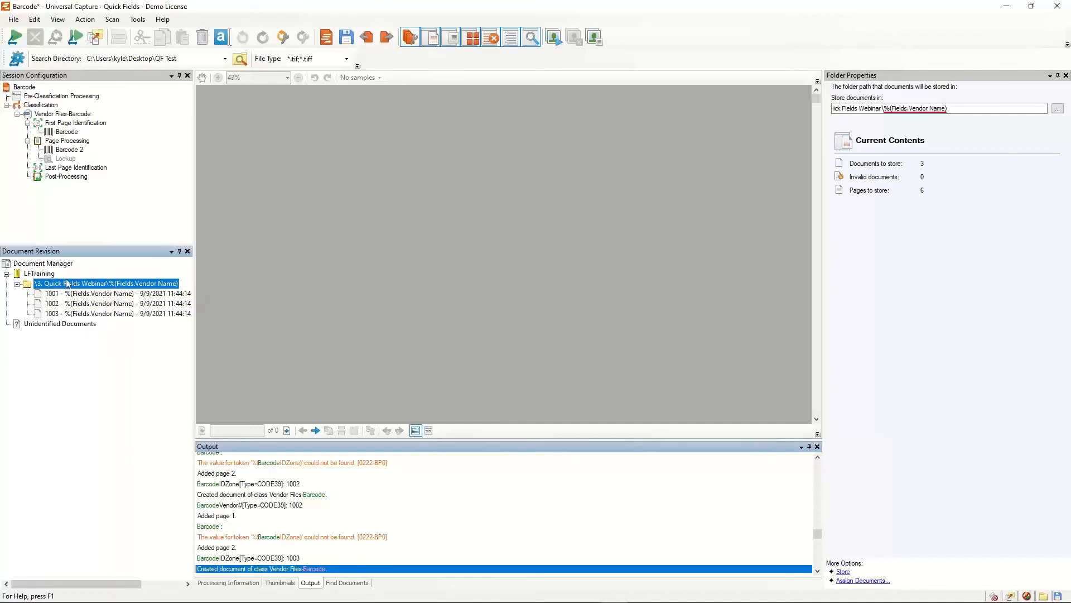
pyautogui.rightClick(50, 274)
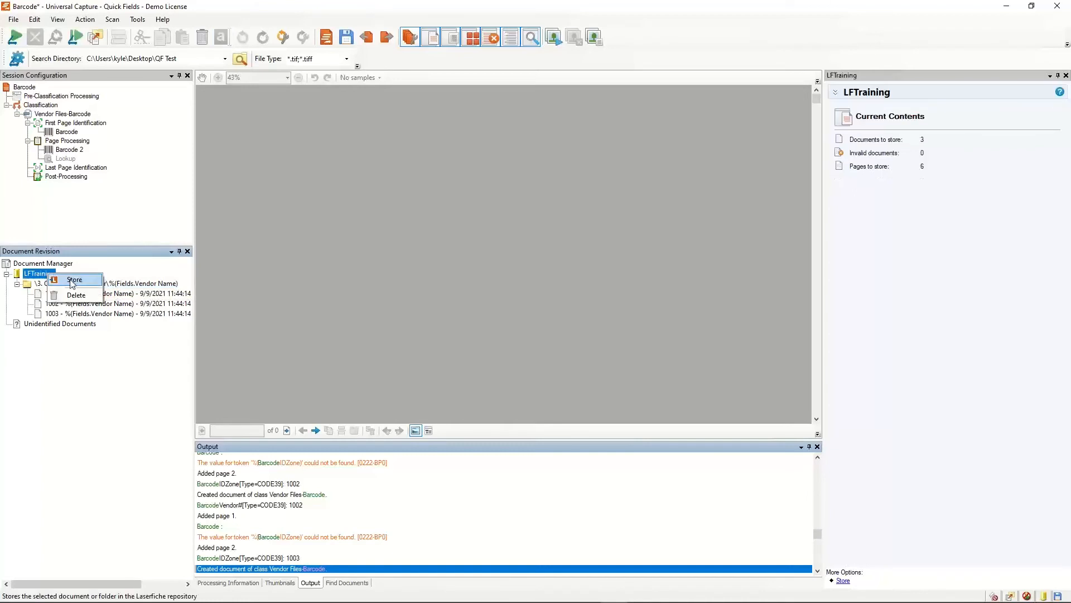
pyautogui.click(88, 234)
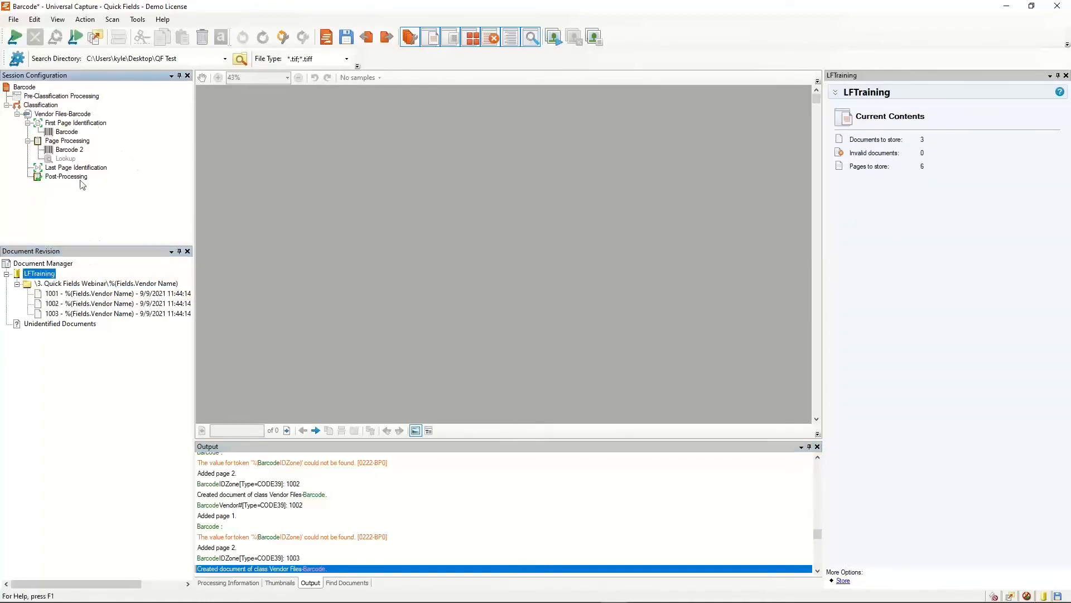
pyautogui.click(96, 38)
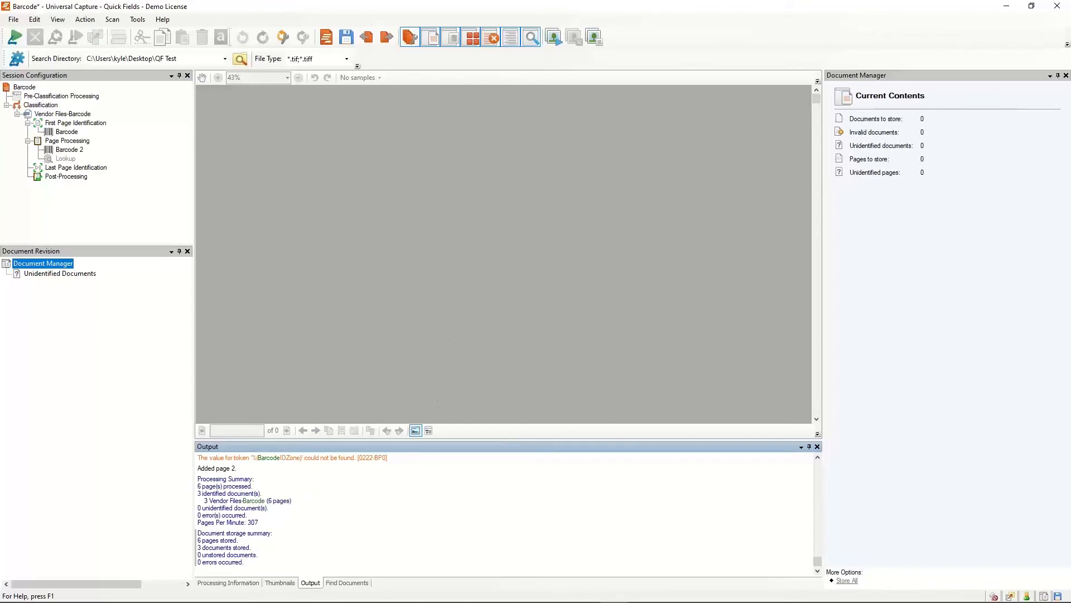
# Step: Switch to the Laserfiche client, examine the stored documents in the Cities Digital, Laserfiche and CDI - Seattle folders, and return to Quick Fields
pyautogui.click(478, 602)
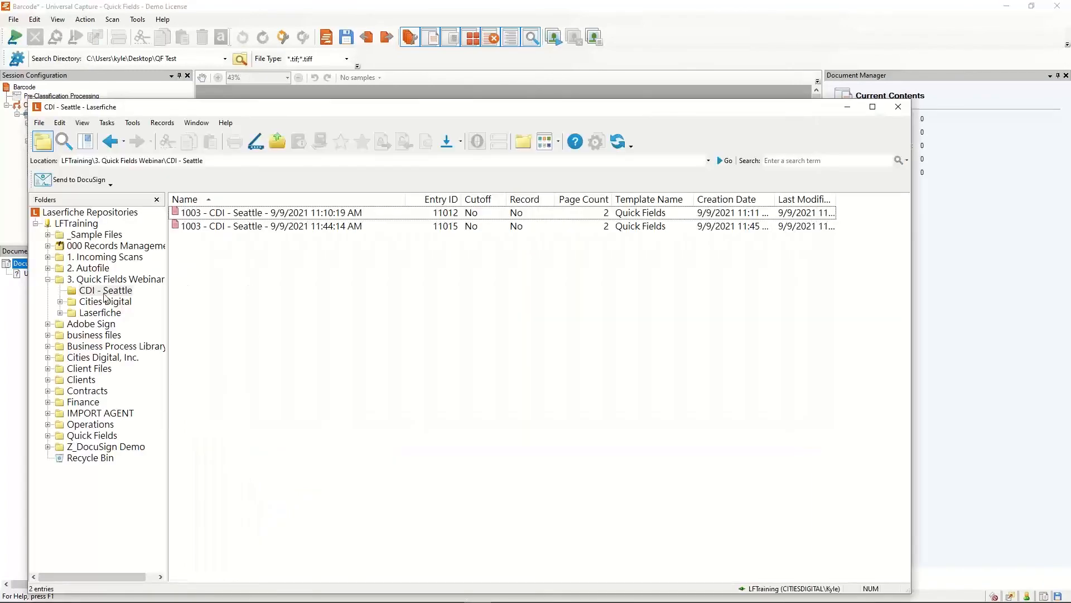
pyautogui.click(116, 281)
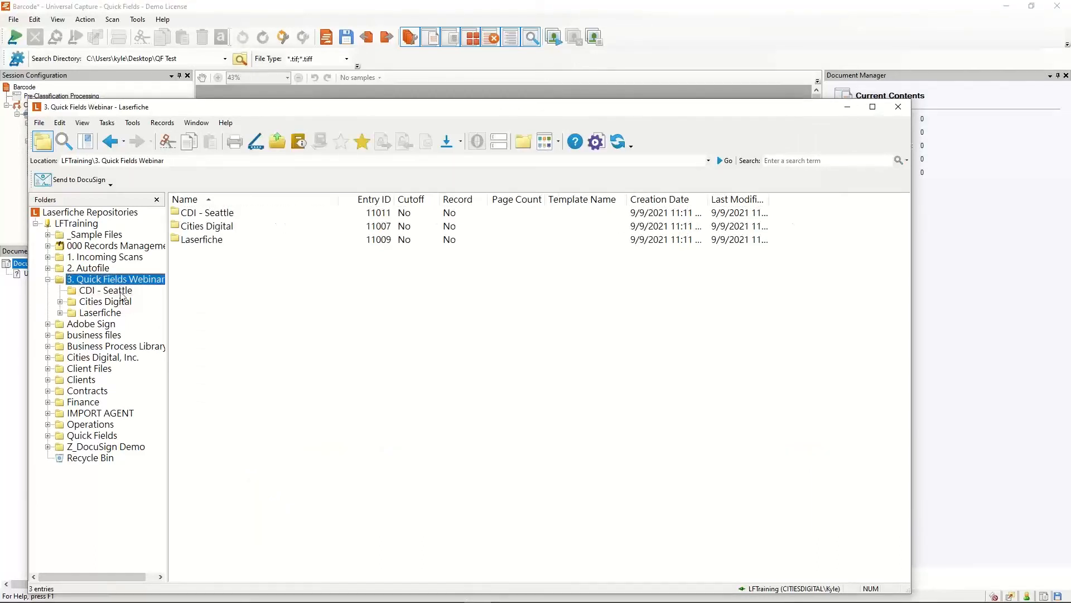
pyautogui.click(118, 302)
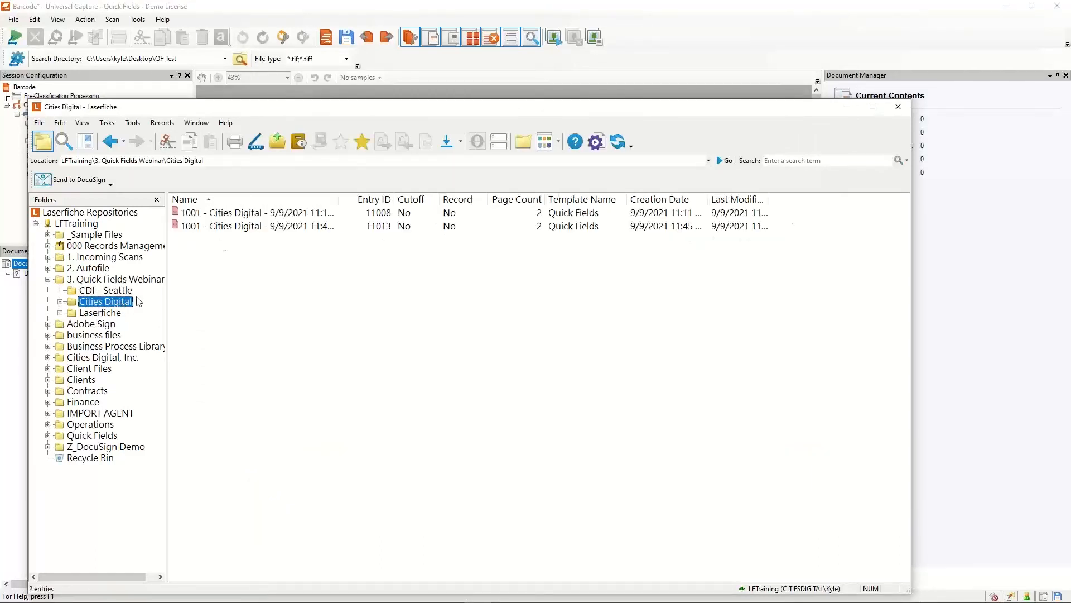
pyautogui.moveTo(378, 201); pyautogui.dragTo(407, 199)
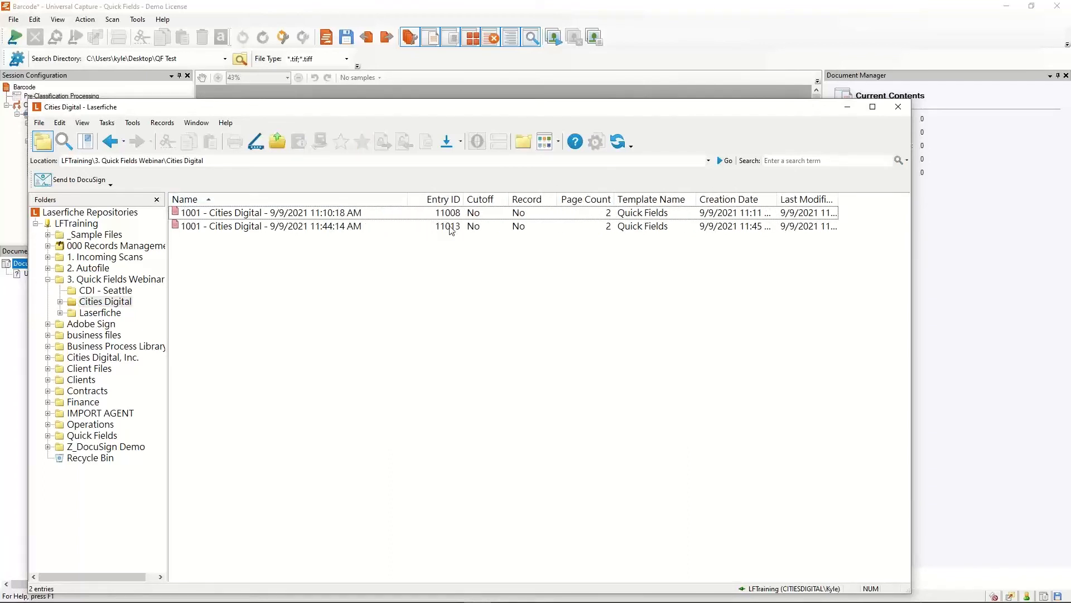
pyautogui.click(305, 230)
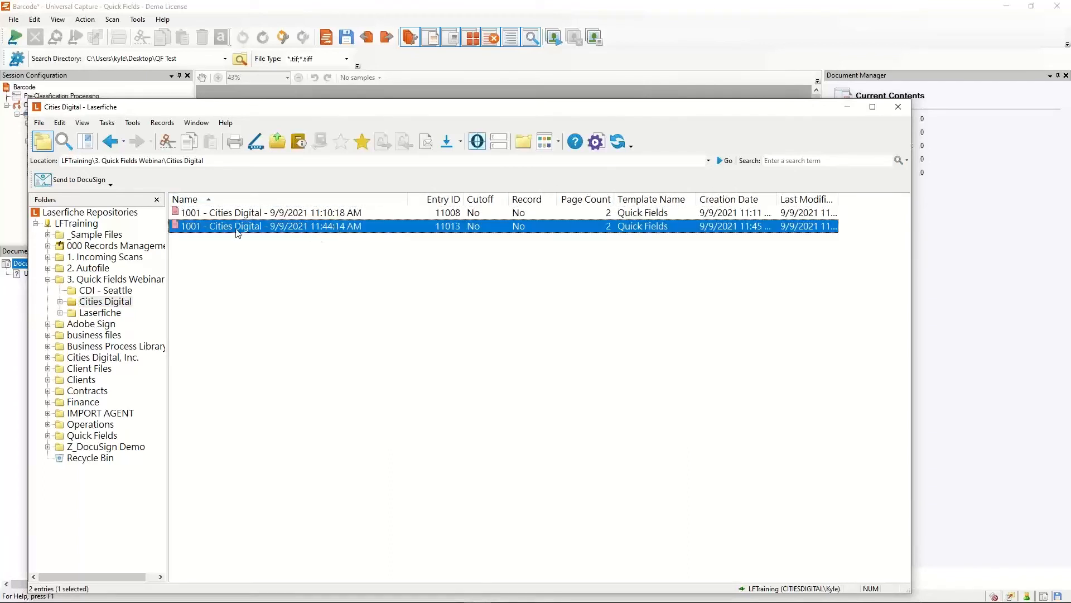
pyautogui.click(109, 291)
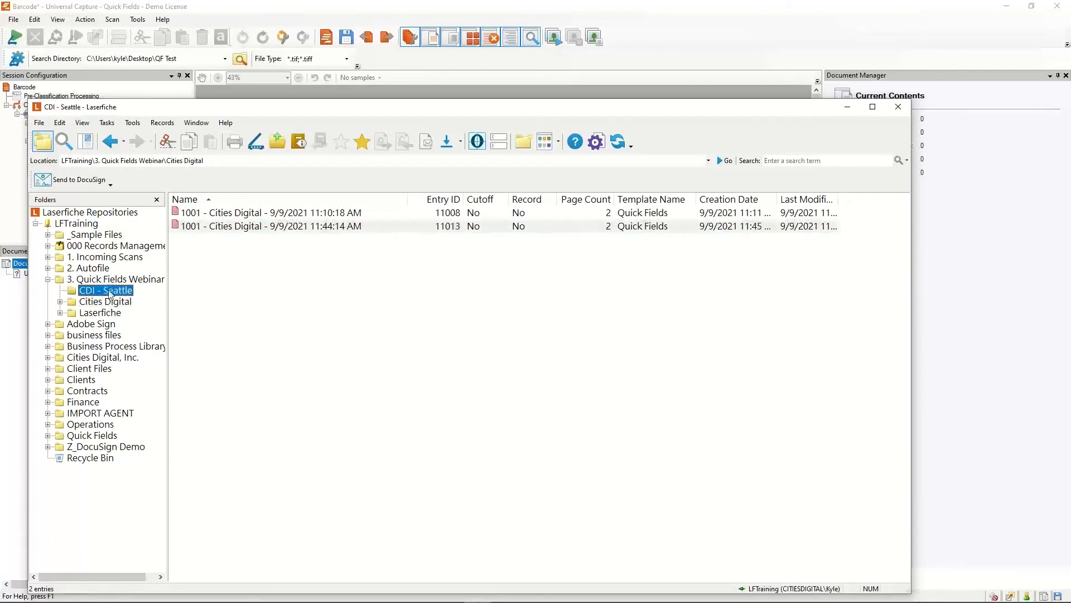
pyautogui.click(106, 313)
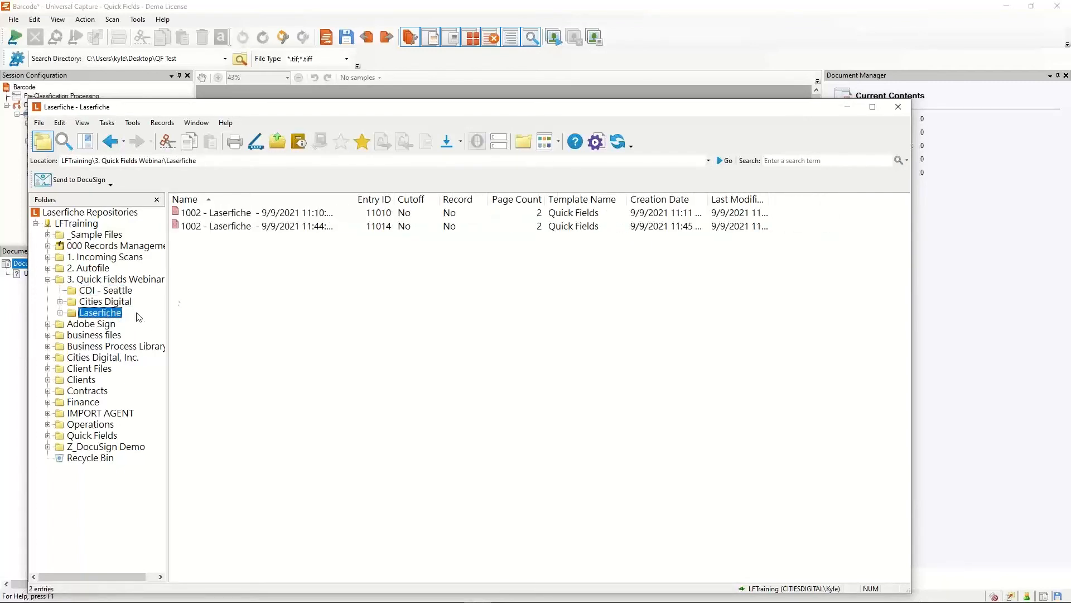
pyautogui.click(112, 291)
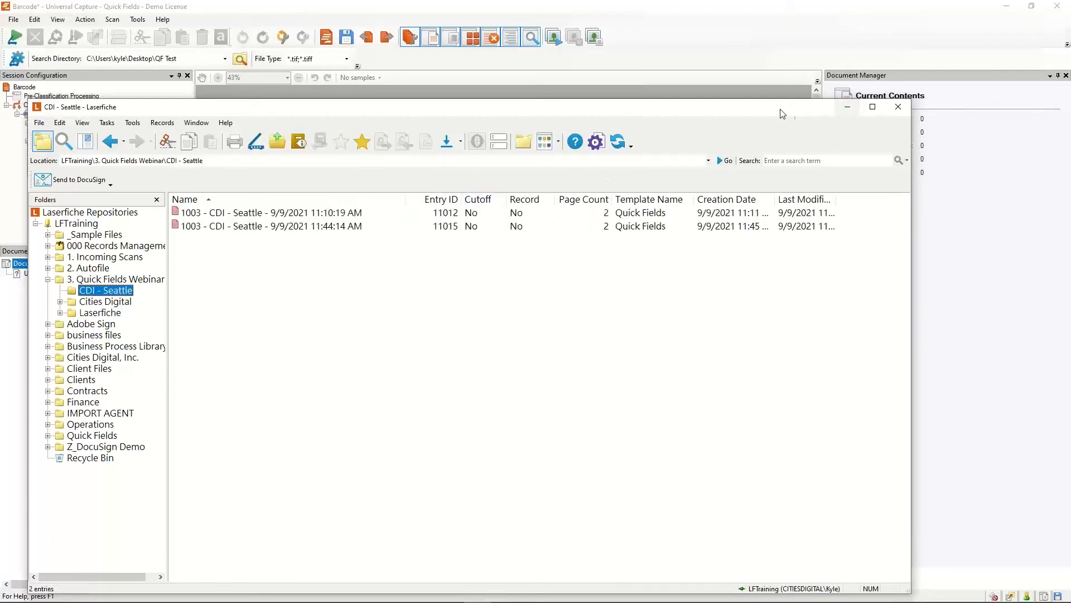
pyautogui.moveTo(782, 114); pyautogui.dragTo(780, 103)
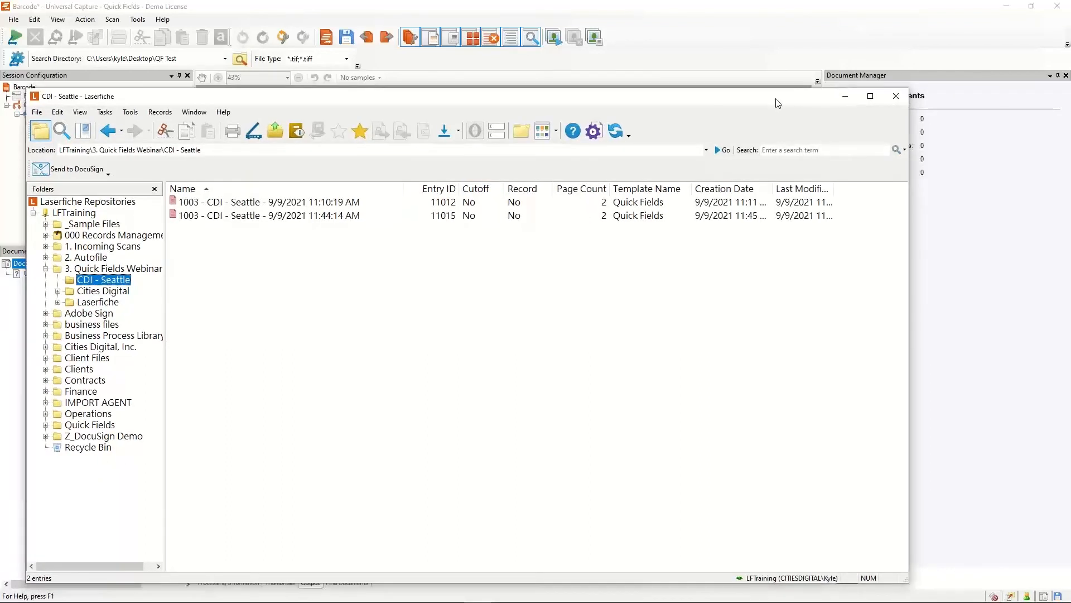
pyautogui.click(704, 57)
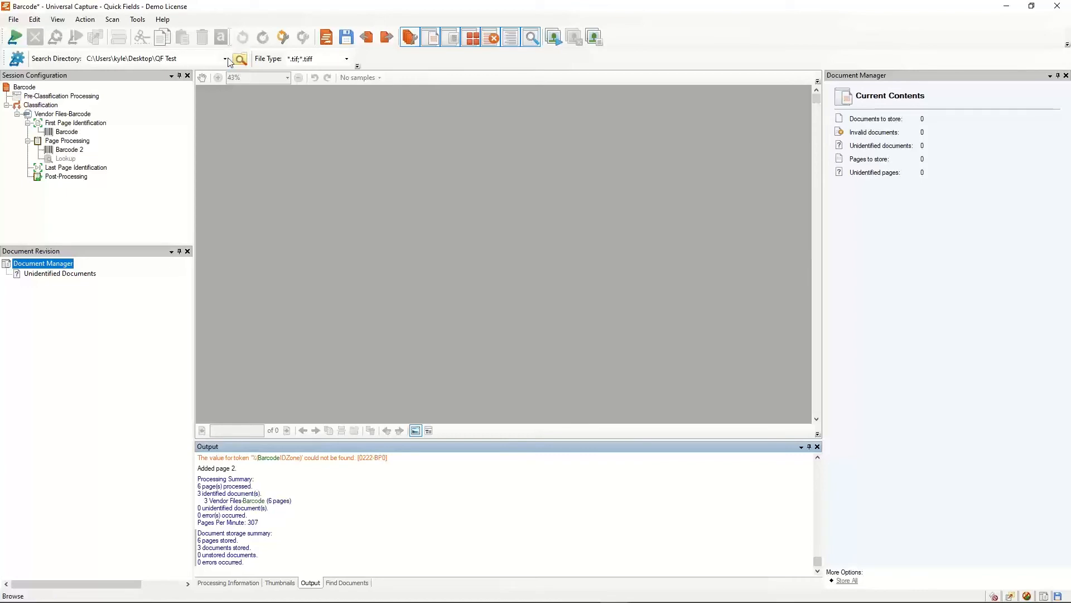
# Step: Open the recent session "QF Webinar - Zone OCR", saving the Barcode session
pyautogui.click(13, 21)
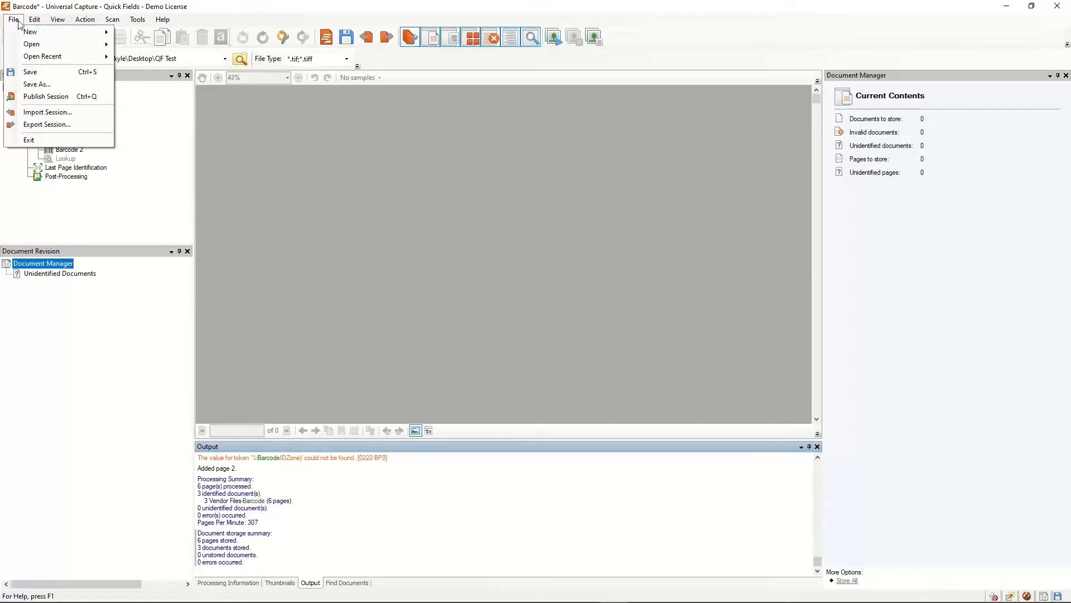
pyautogui.moveTo(39, 57)
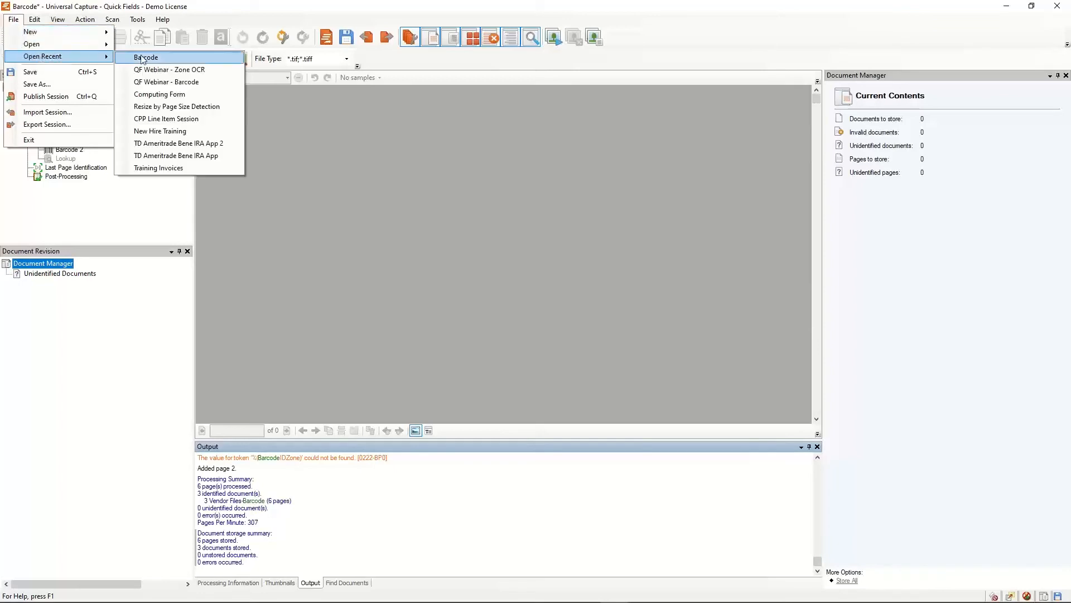
pyautogui.click(165, 71)
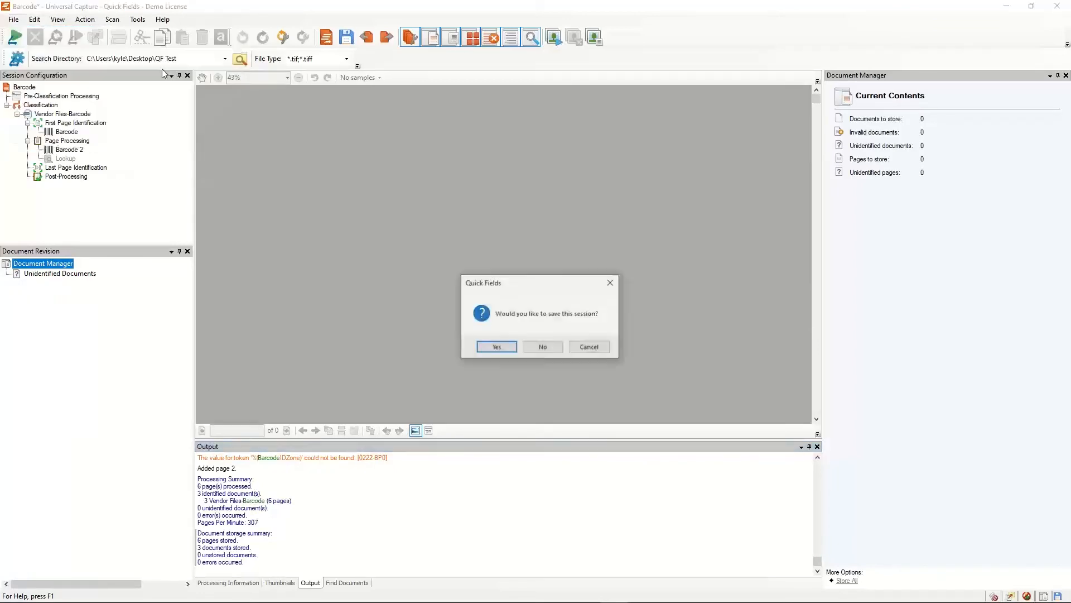
pyautogui.click(502, 347)
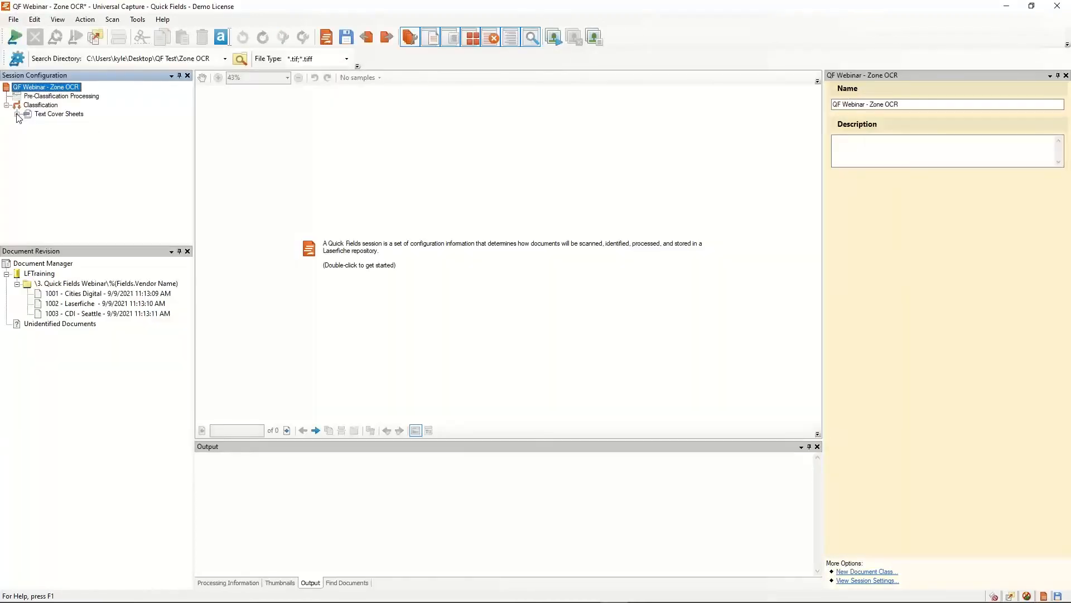
# Step: Expand the Text Cover Sheets class and review its First Page Identification and OmniPage Zone OCR process
pyautogui.click(16, 114)
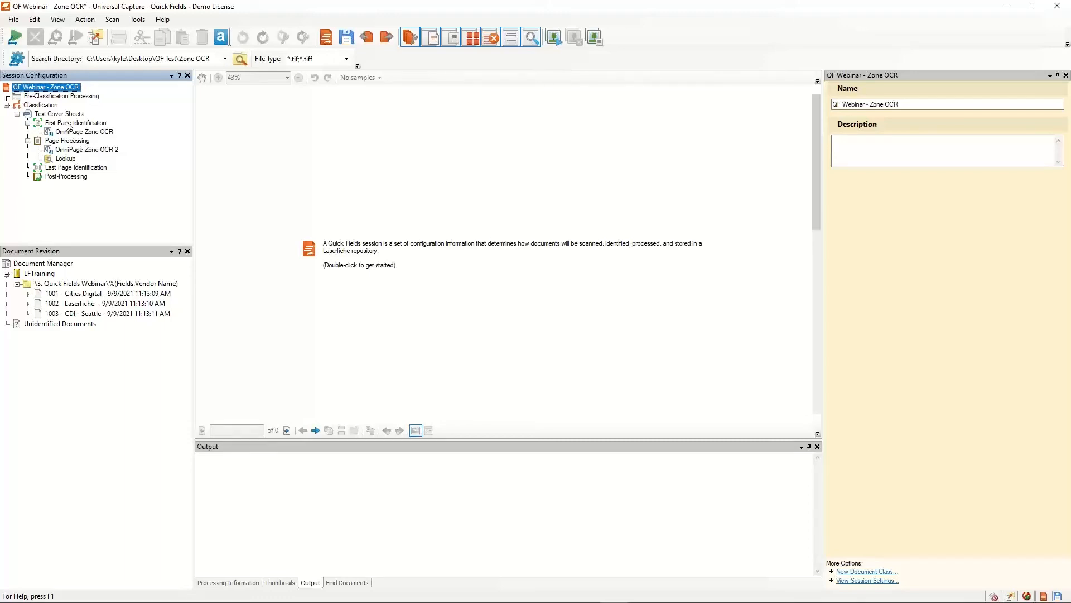
pyautogui.click(68, 123)
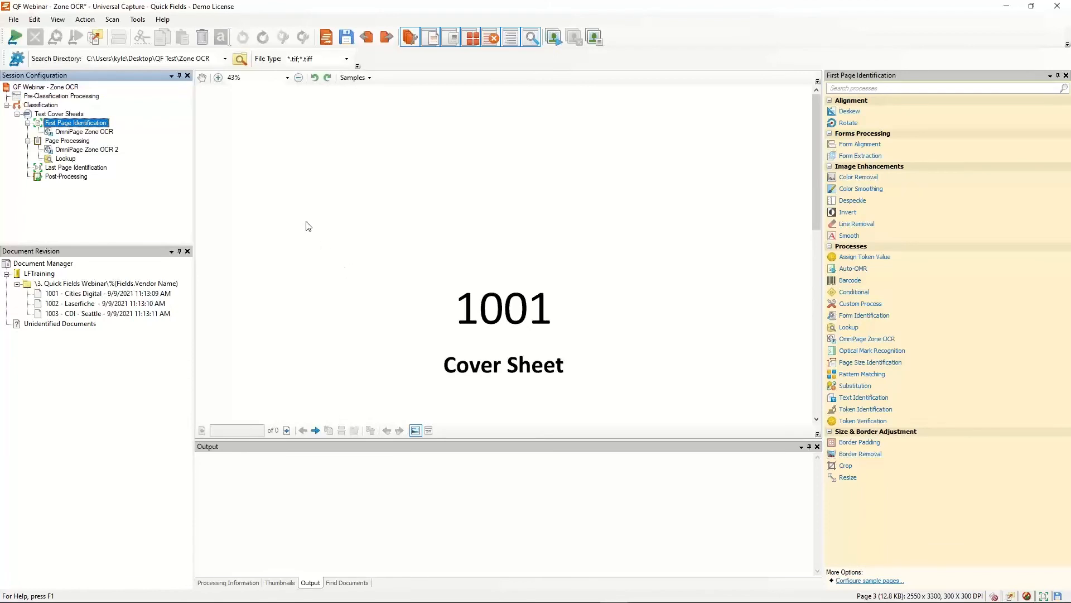
pyautogui.click(89, 133)
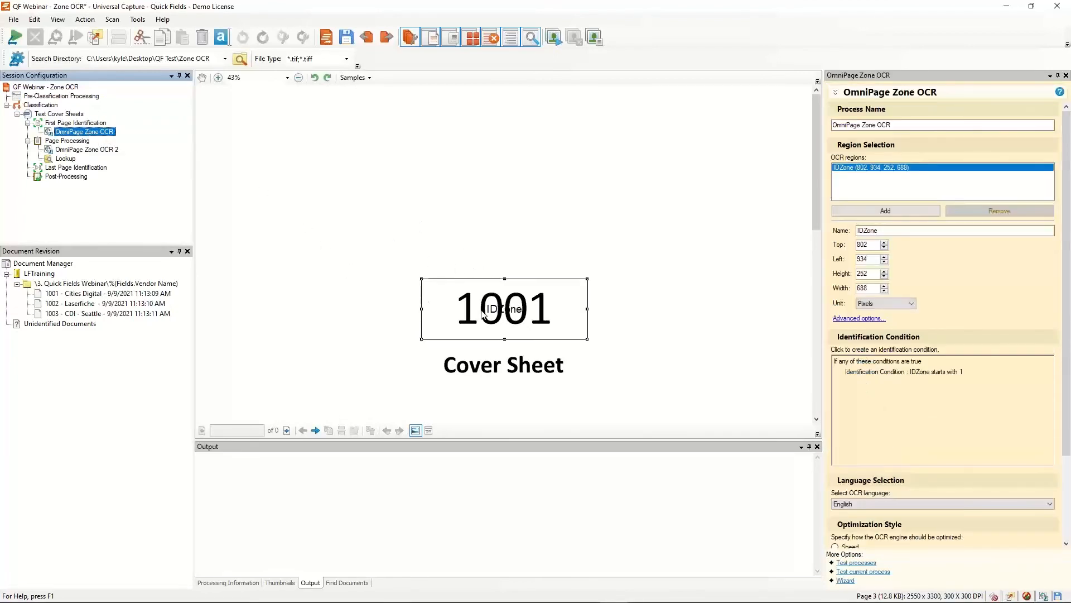
pyautogui.click(66, 124)
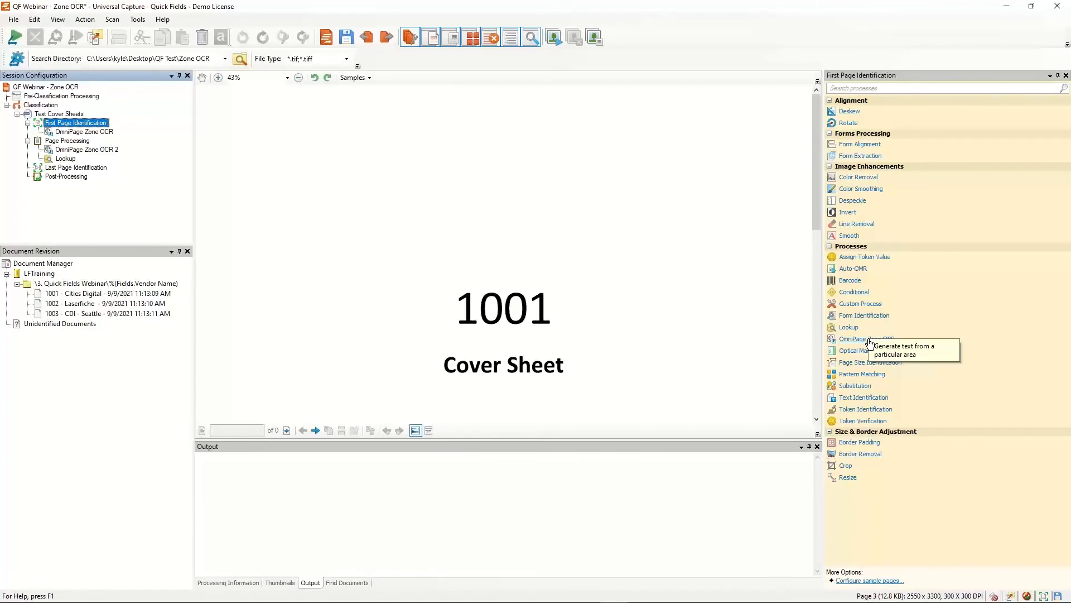
pyautogui.click(85, 133)
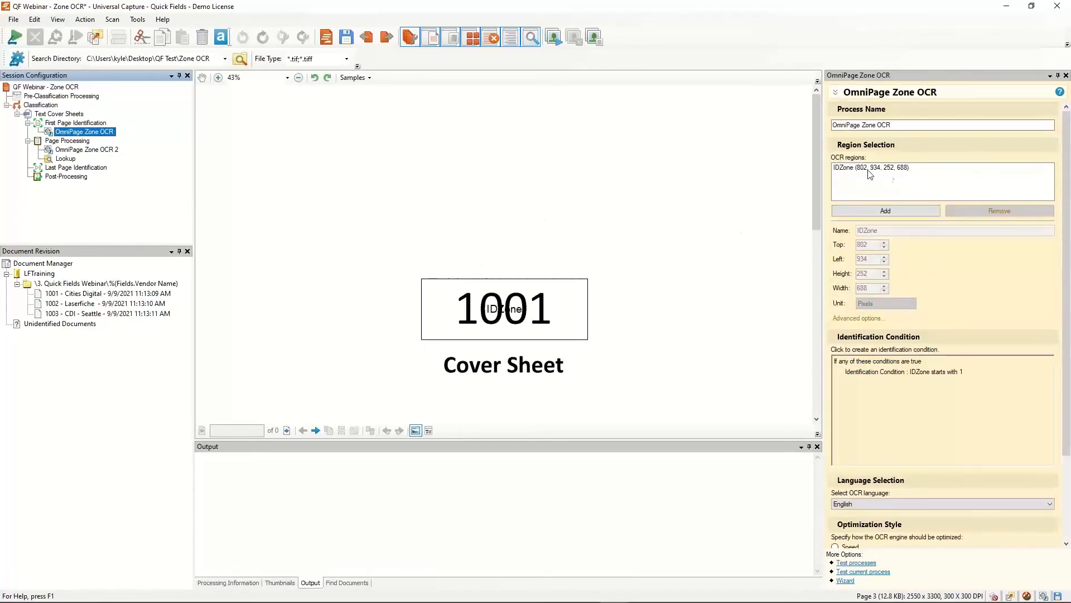
# Step: Move the IDZone OCR region to top 765, left 892 and enlarge it to 852 by 307 pixels around the cover sheet number
pyautogui.click(865, 170)
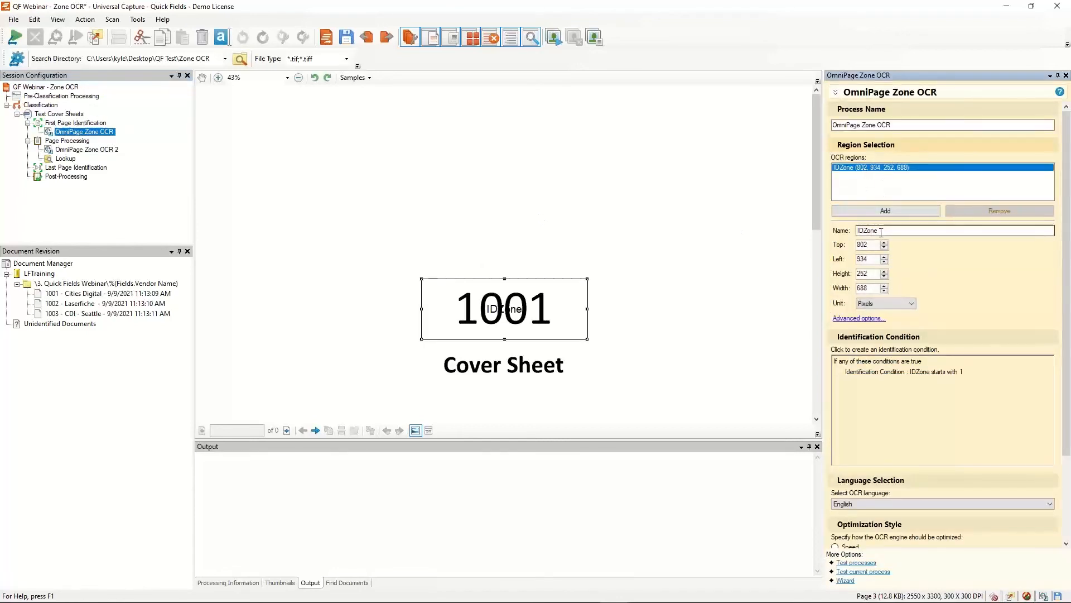
pyautogui.doubleClick(885, 230)
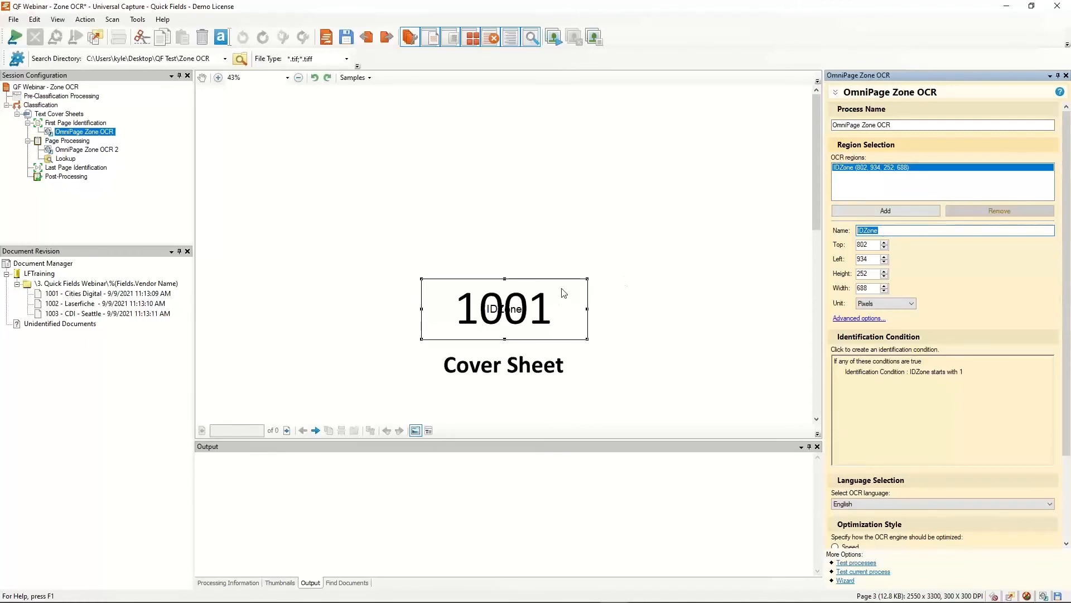
pyautogui.moveTo(554, 293)
pyautogui.mouseDown()
pyautogui.moveTo(528, 229)
pyautogui.moveTo(550, 279)
pyautogui.mouseUp()
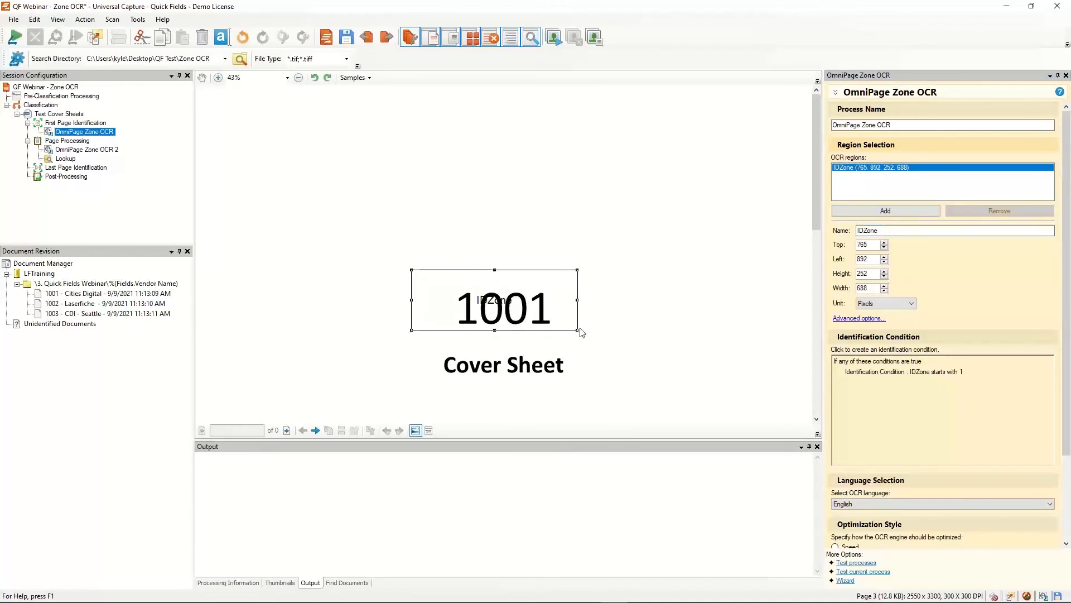
pyautogui.moveTo(577, 331); pyautogui.dragTo(617, 343)
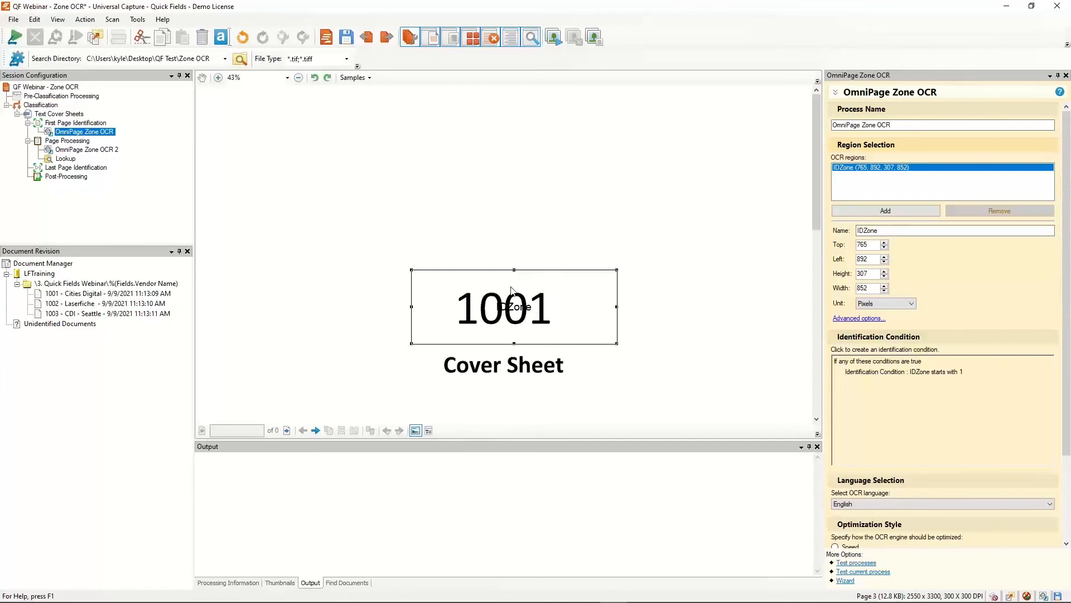
# Step: Try changing the IDZone identification condition to contains "Invoice", reviewing its available token and comparison operators
pyautogui.click(893, 392)
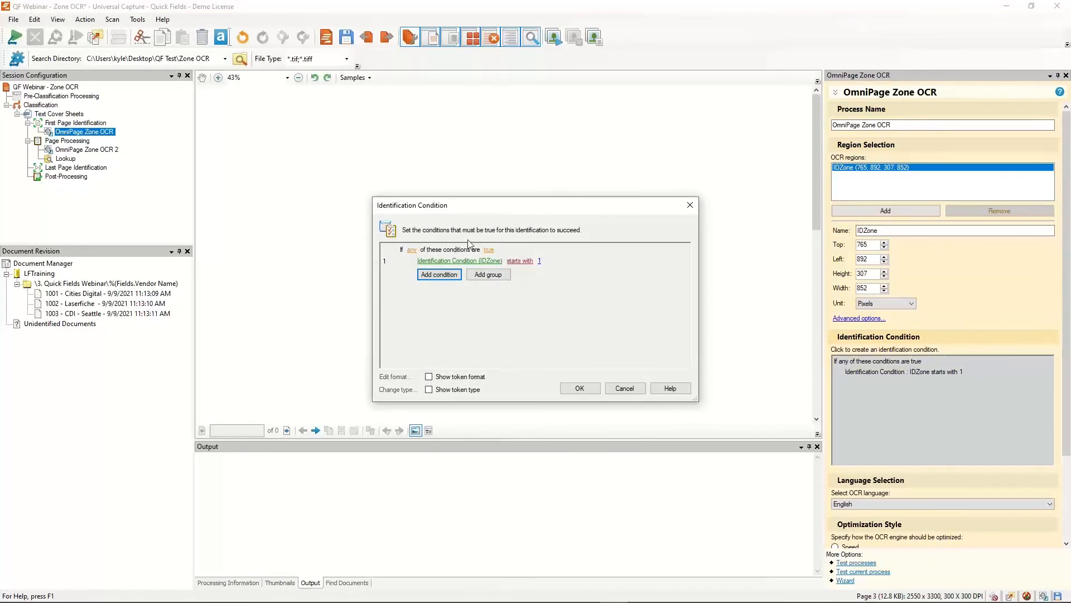
pyautogui.click(447, 261)
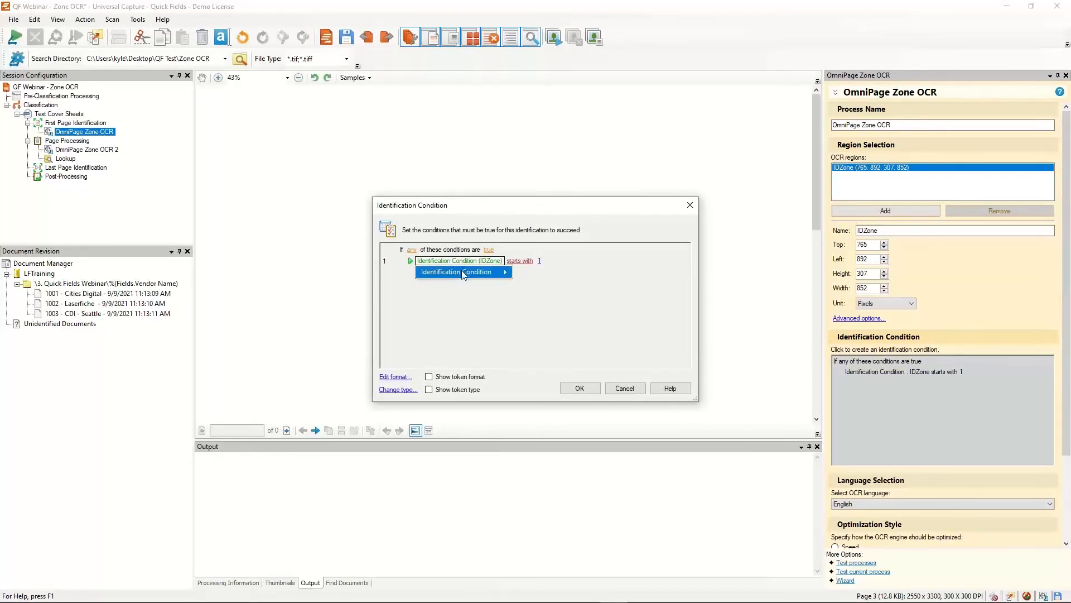
pyautogui.moveTo(483, 272)
pyautogui.click(533, 285)
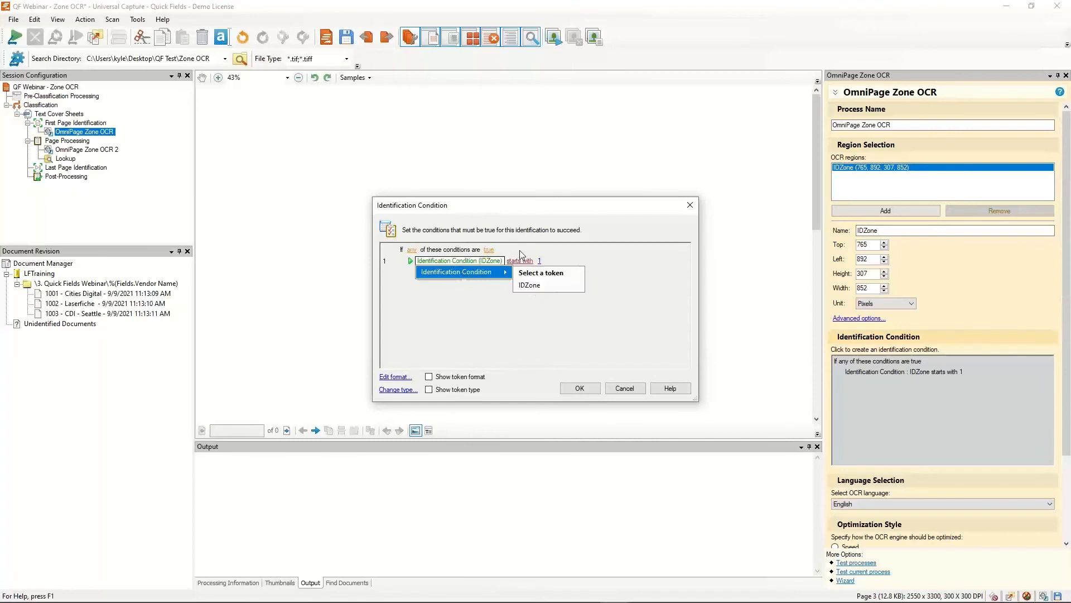
pyautogui.click(539, 261)
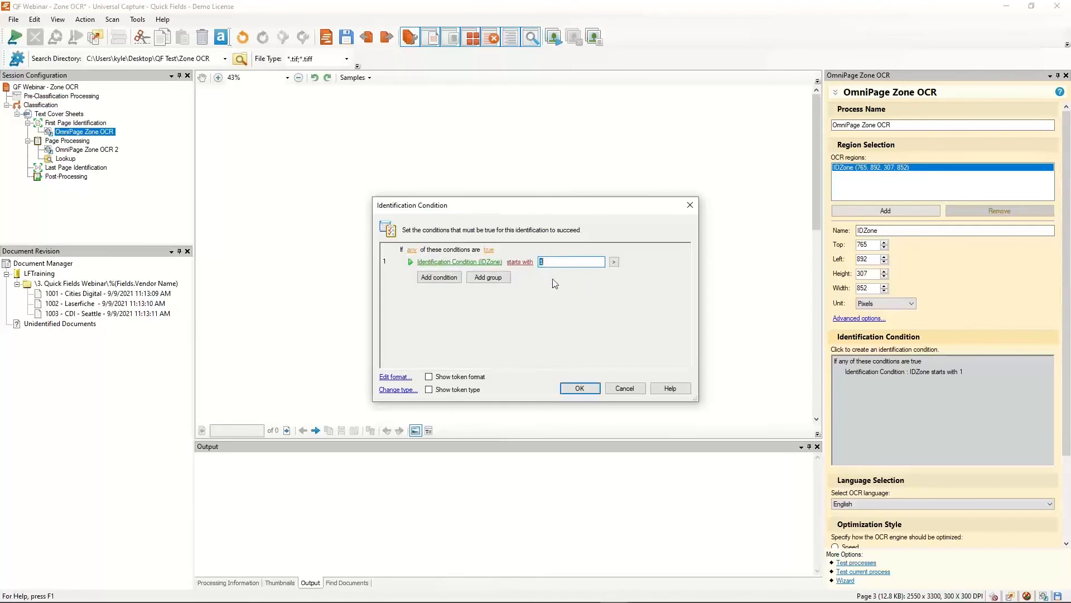
pyautogui.click(520, 262)
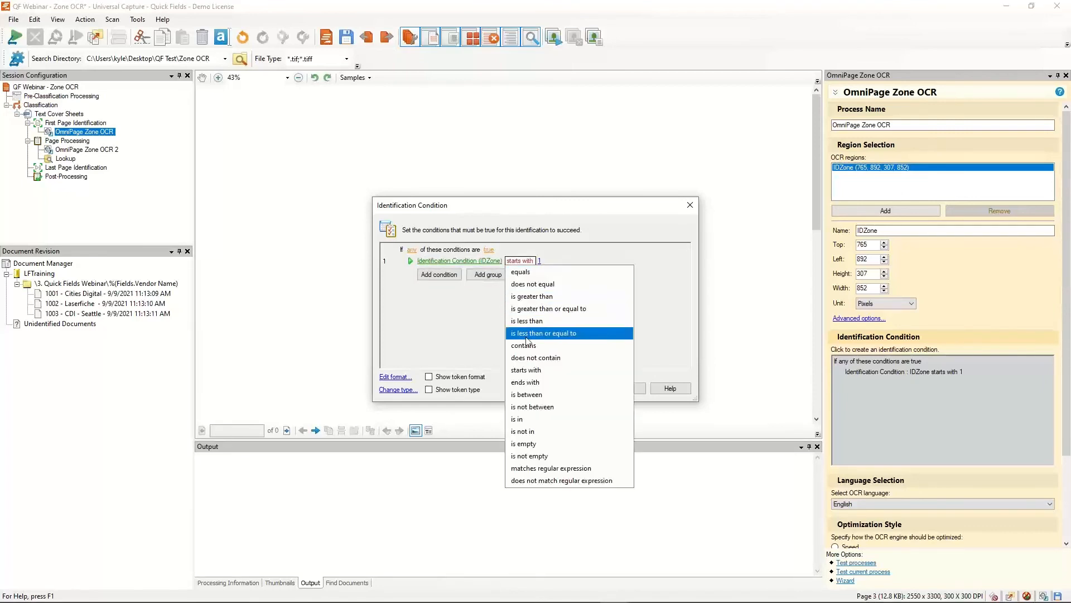
pyautogui.click(553, 343)
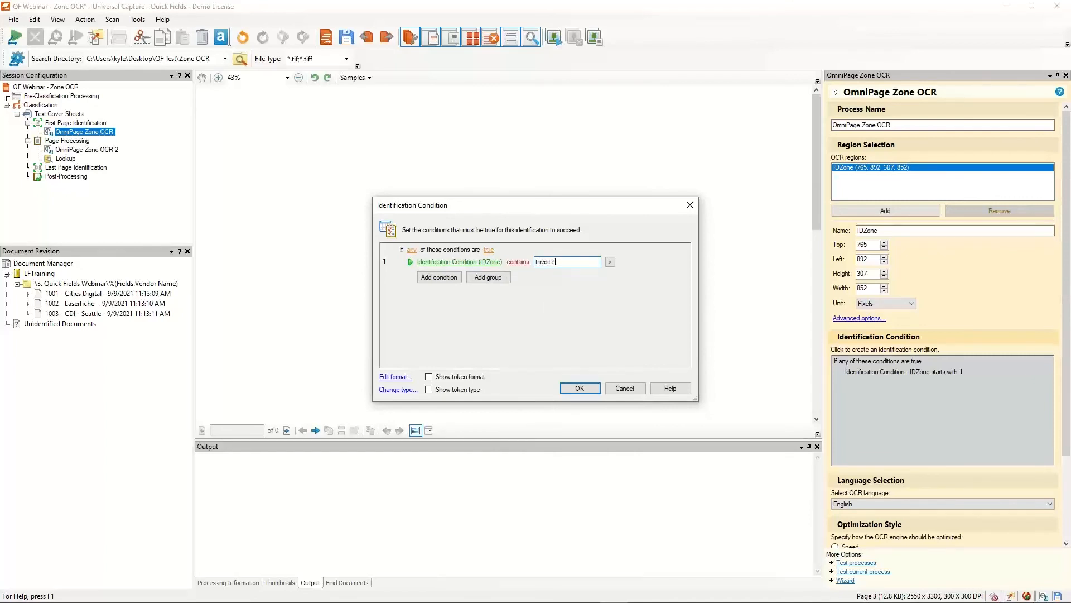
# Step: Restore the IDZone identification condition to starts with 1 and accept it
pyautogui.click(518, 262)
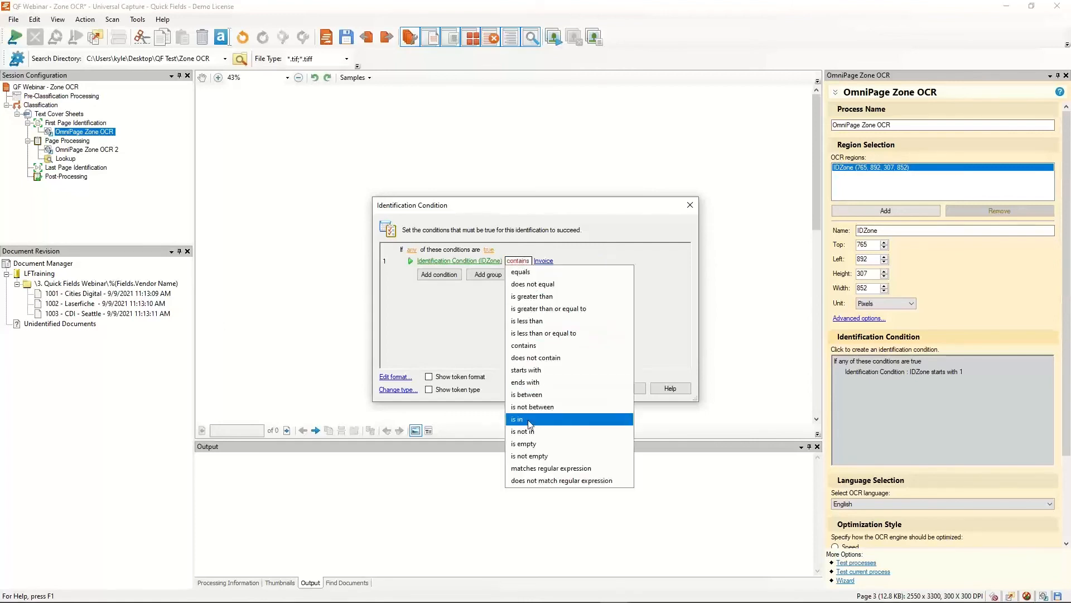
pyautogui.click(526, 370)
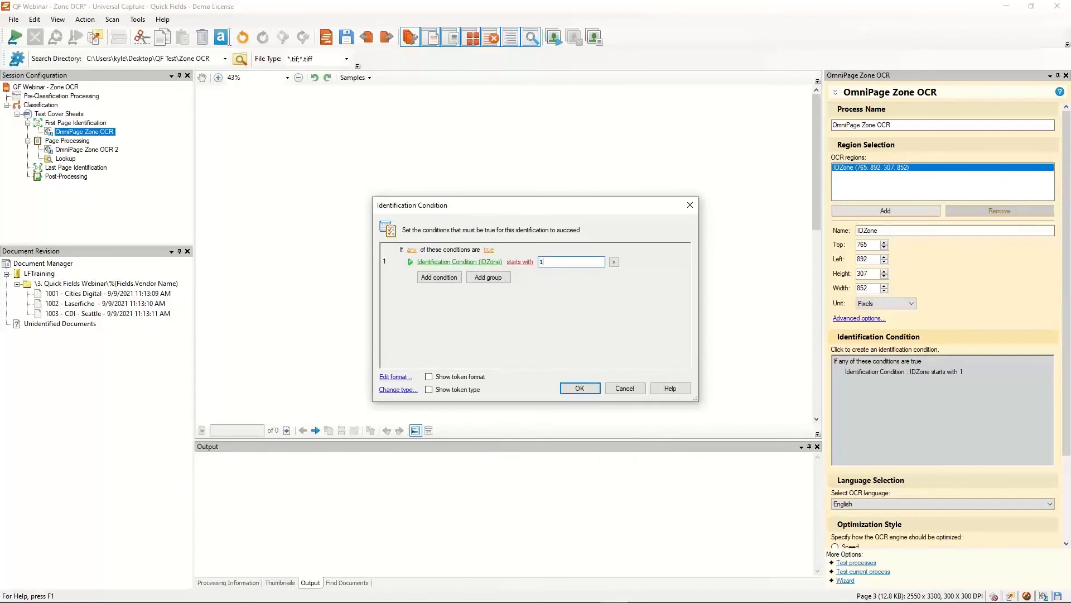
pyautogui.write('1')
pyautogui.click(580, 388)
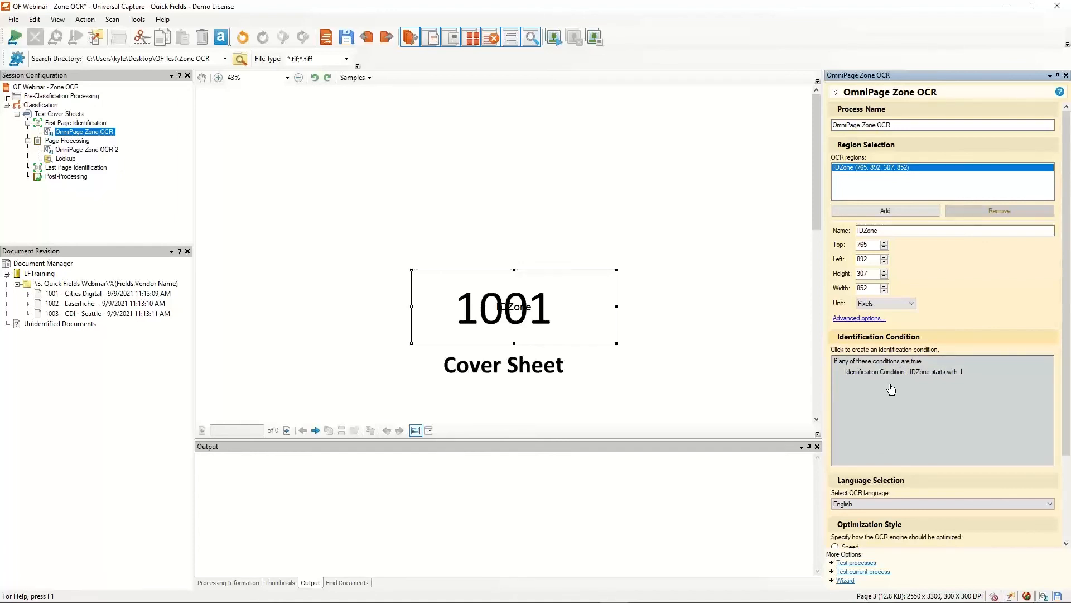
# Step: Review the processes available for Page Processing and the settings of OmniPage Zone OCR 2
pyautogui.click(67, 142)
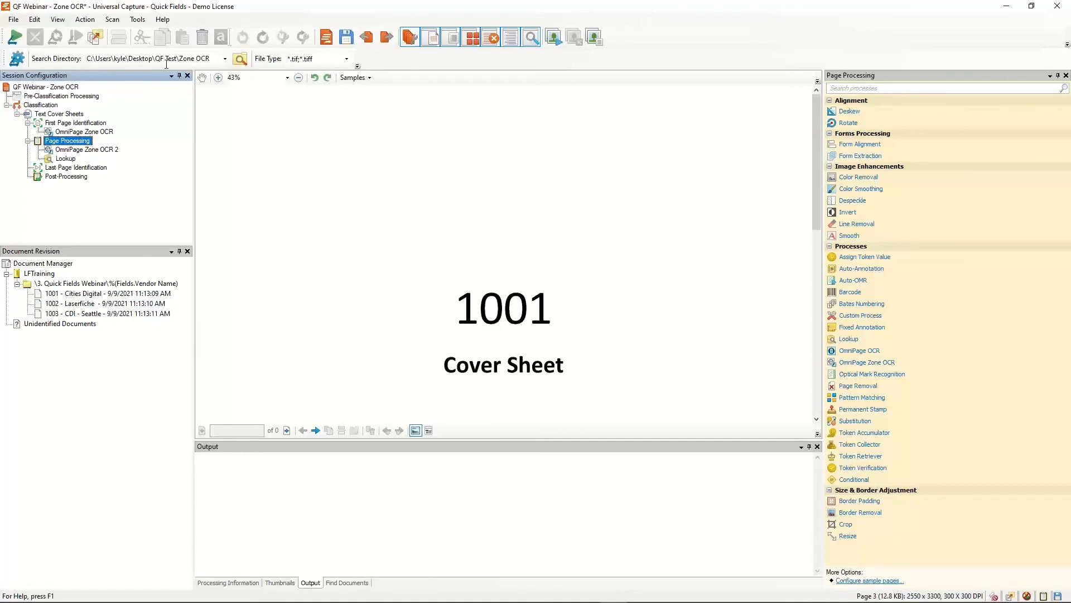
pyautogui.click(75, 150)
pyautogui.click(74, 143)
pyautogui.click(75, 151)
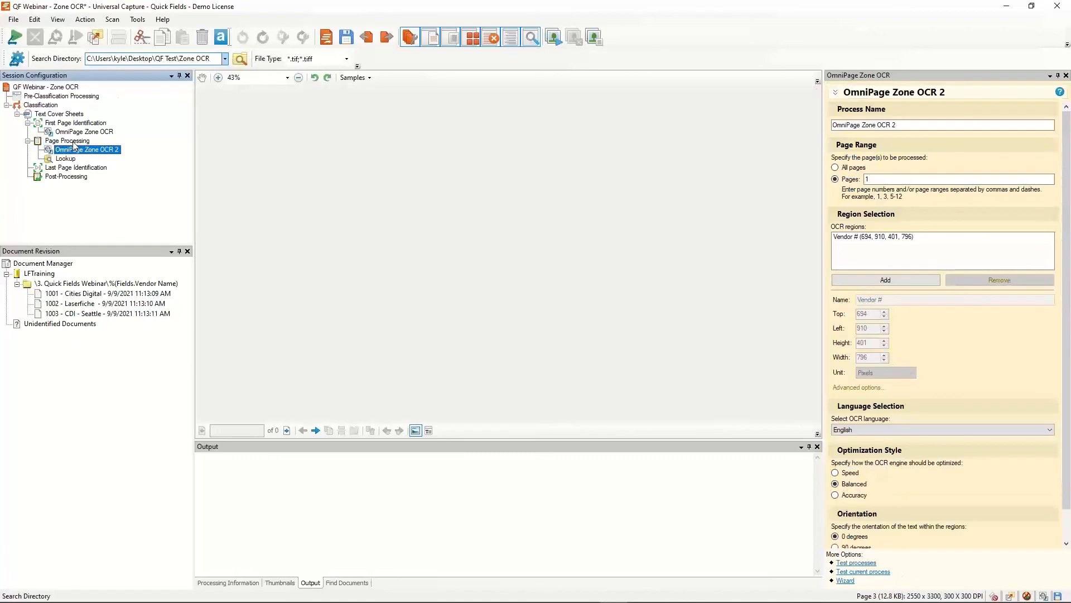
pyautogui.click(75, 142)
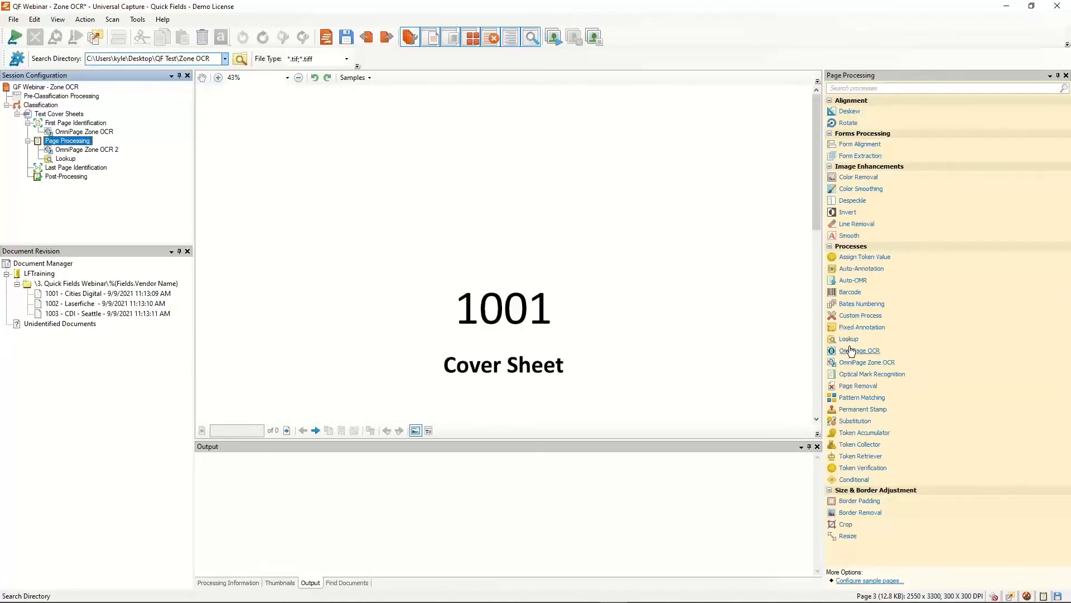
# Step: In OmniPage Zone OCR 2, move the Vendor # region to top 684, left 843 around the cover sheet number
pyautogui.click(74, 150)
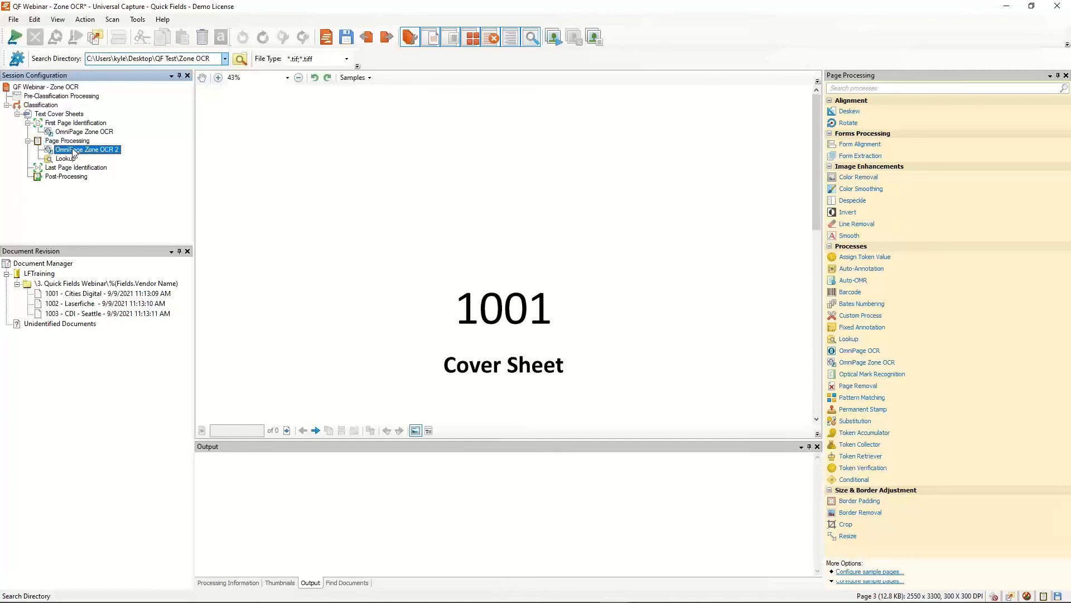
pyautogui.click(511, 269)
pyautogui.moveTo(511, 269)
pyautogui.mouseDown()
pyautogui.moveTo(471, 256)
pyautogui.moveTo(496, 271)
pyautogui.mouseUp()
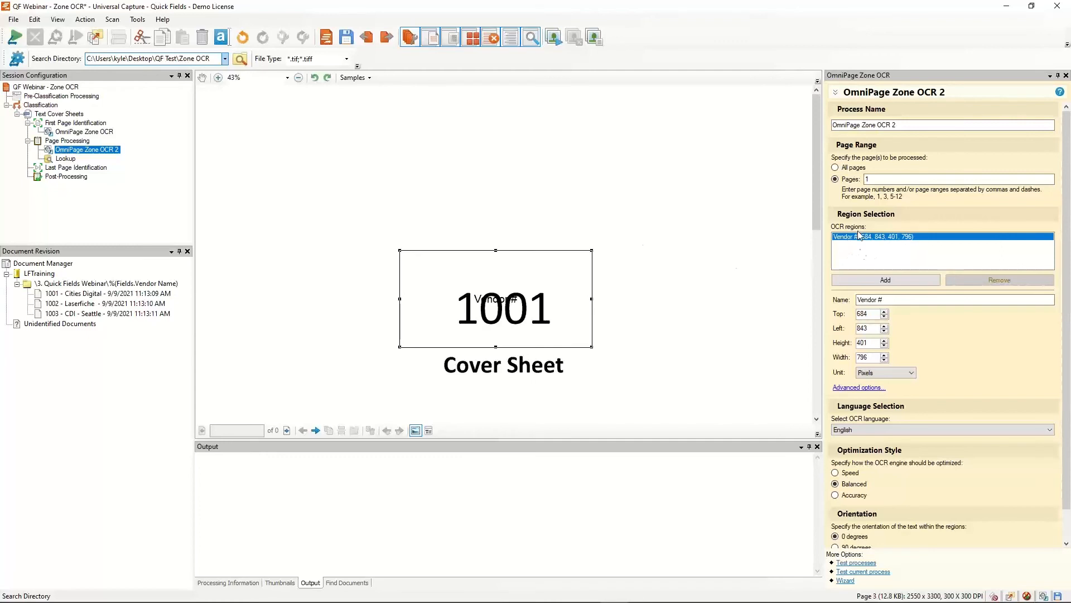
# Step: Add an OCR region named City at top 940, left 1832, with height 139 and width 395 pixels, and remove it again
pyautogui.click(865, 281)
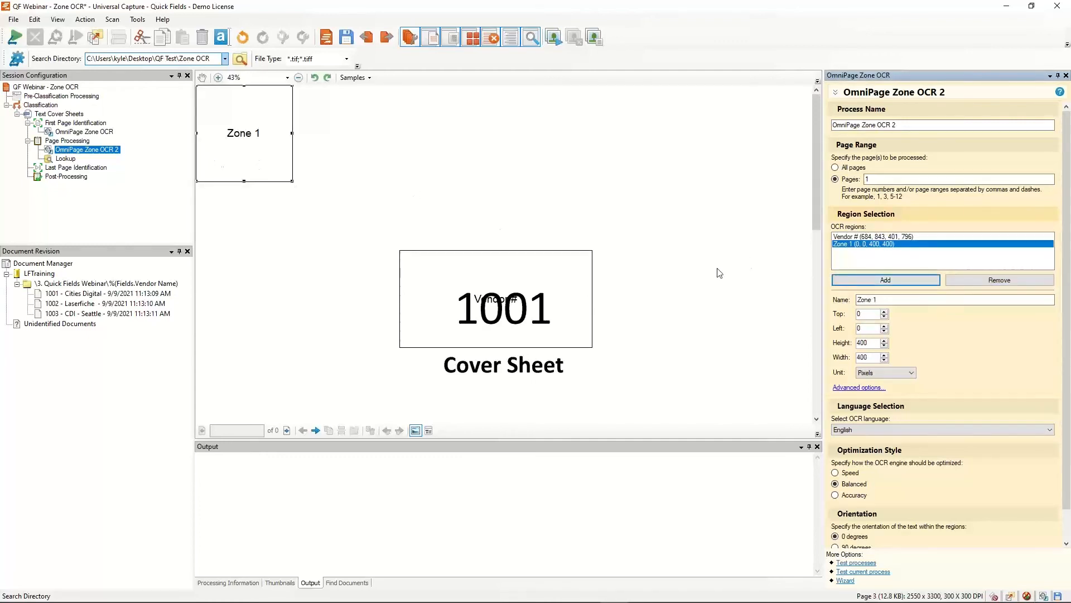
pyautogui.press('Tab')
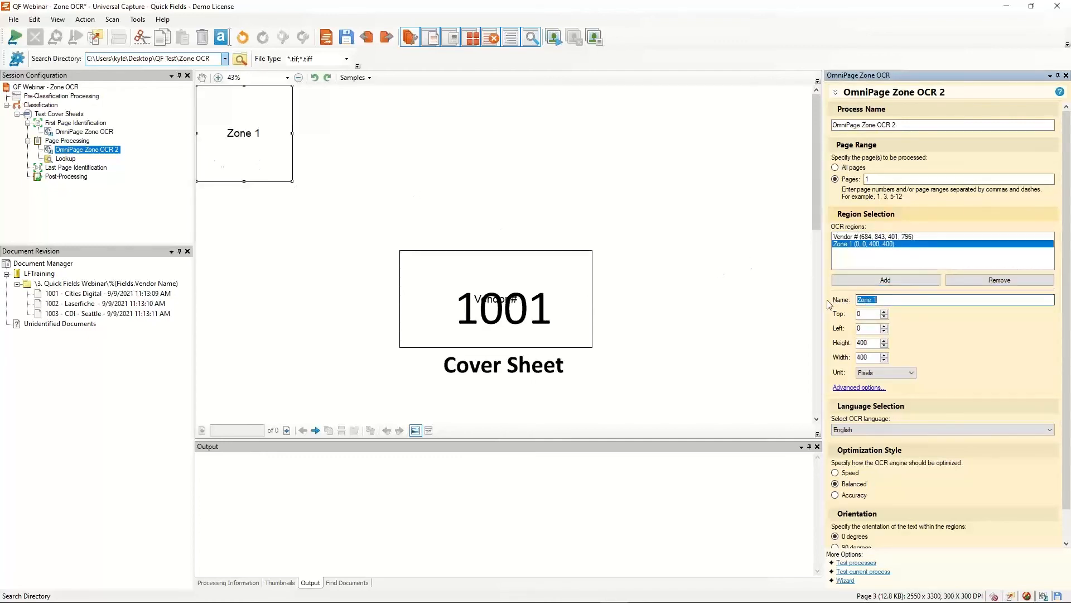
pyautogui.write('City')
pyautogui.press('Return')
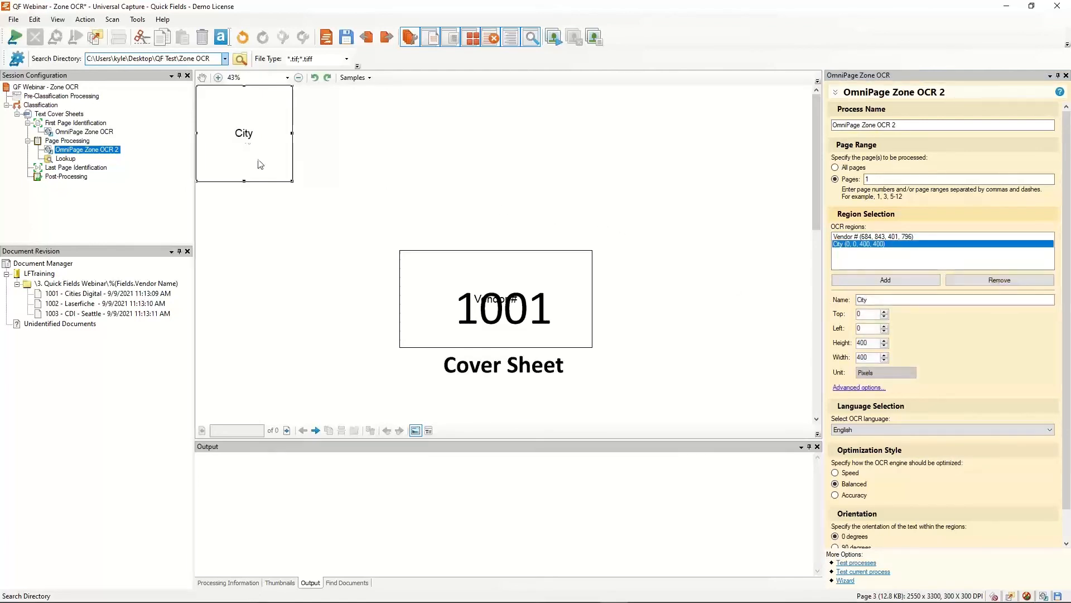
pyautogui.moveTo(260, 164); pyautogui.dragTo(734, 346)
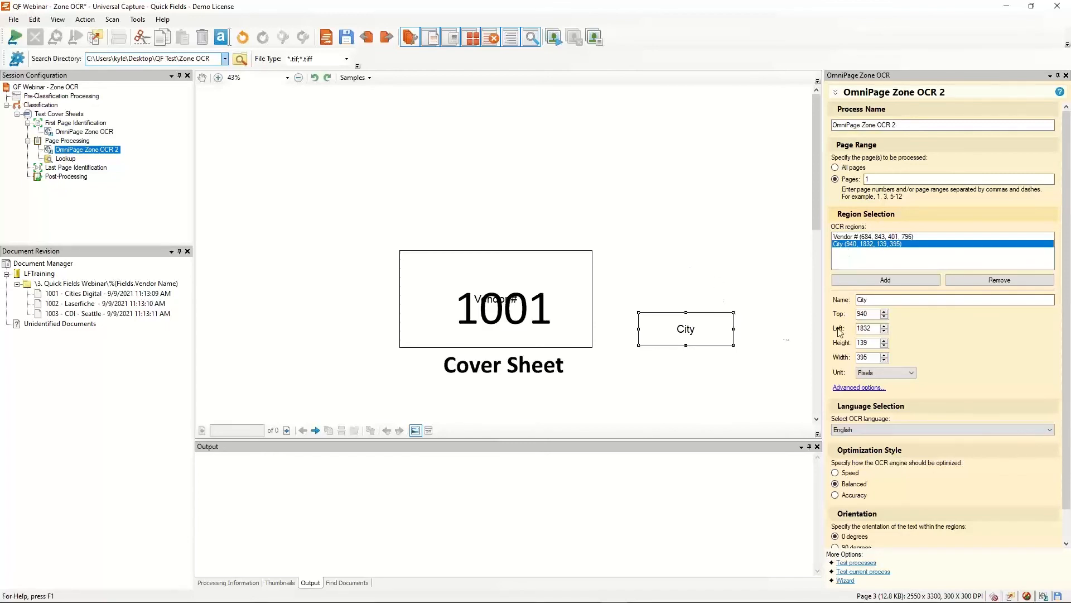
pyautogui.click(999, 280)
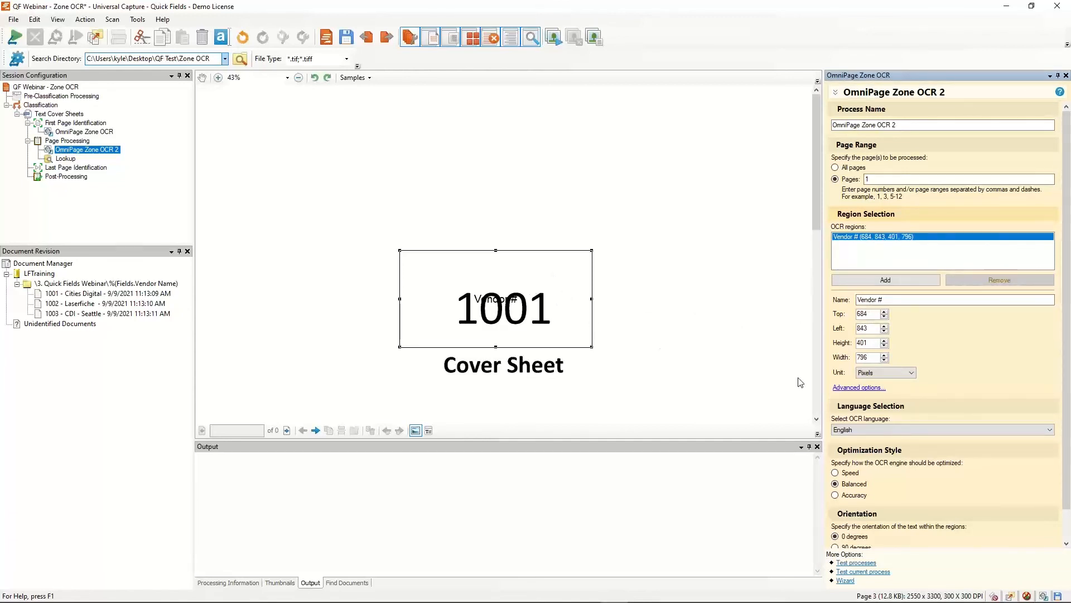
# Step: Examine the OCR language choices, optimization styles and text orientation options of OmniPage Zone OCR 2
pyautogui.scroll(-1, 943, 390)
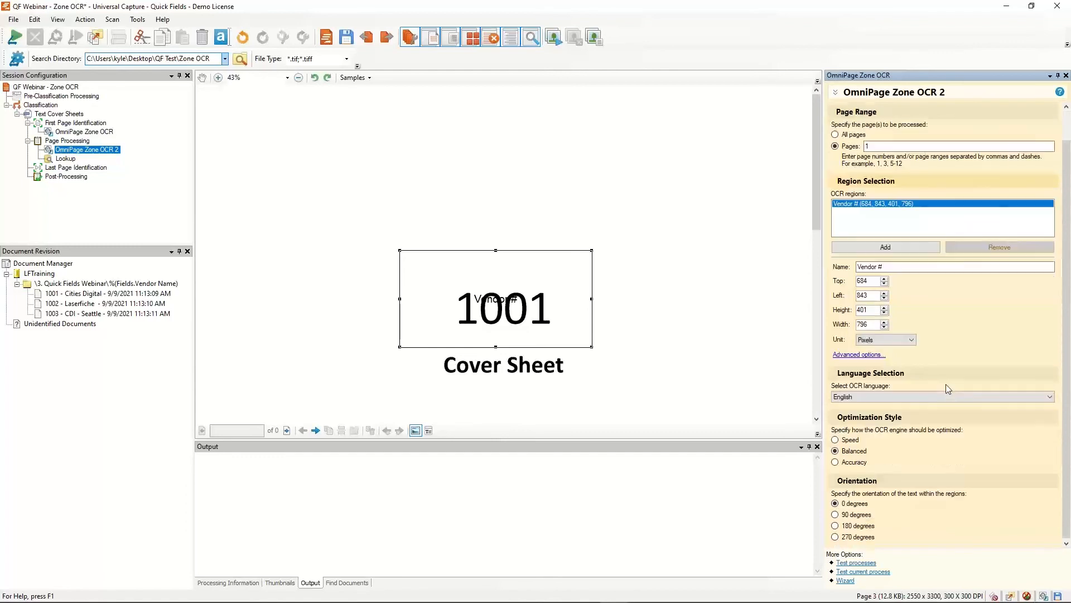
pyautogui.click(884, 397)
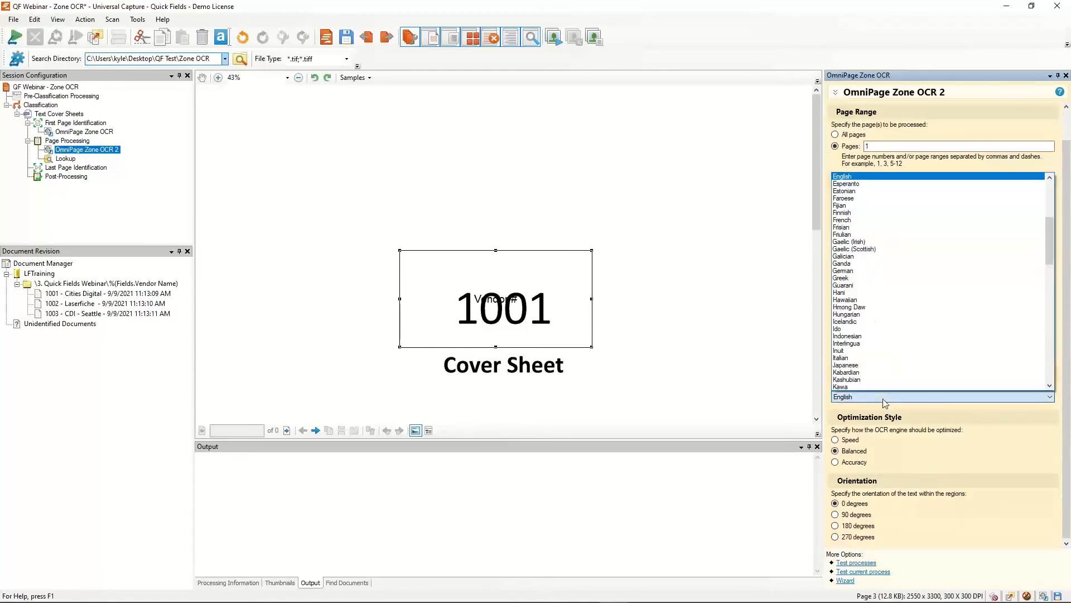
pyautogui.click(887, 398)
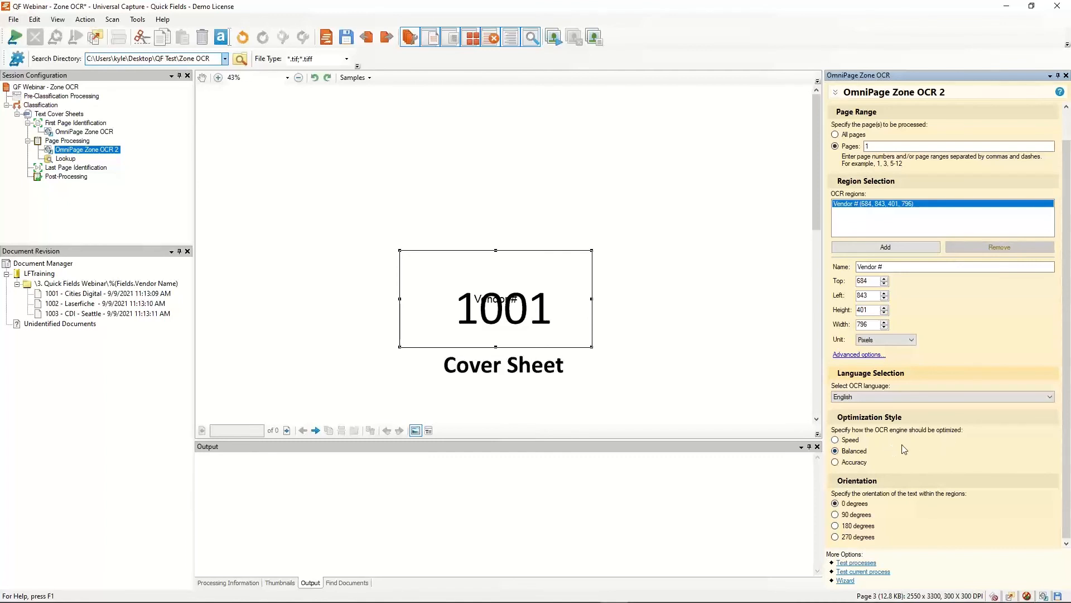
pyautogui.moveTo(1068, 408); pyautogui.dragTo(1065, 442)
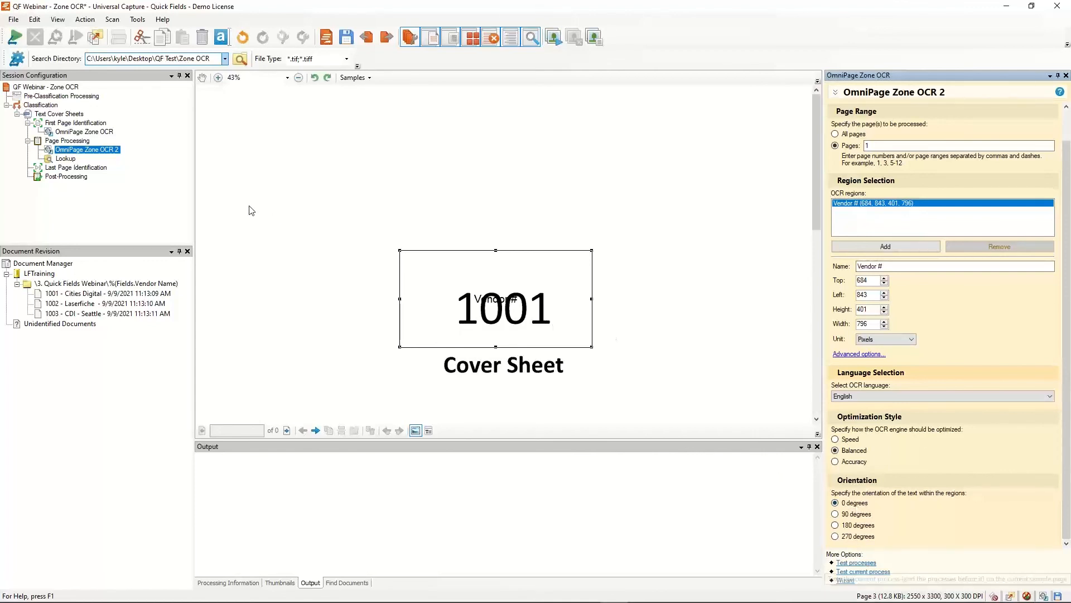
# Step: Test the processing with OmniPage Zone OCR 2 on the sample cover sheet
pyautogui.rightClick(91, 150)
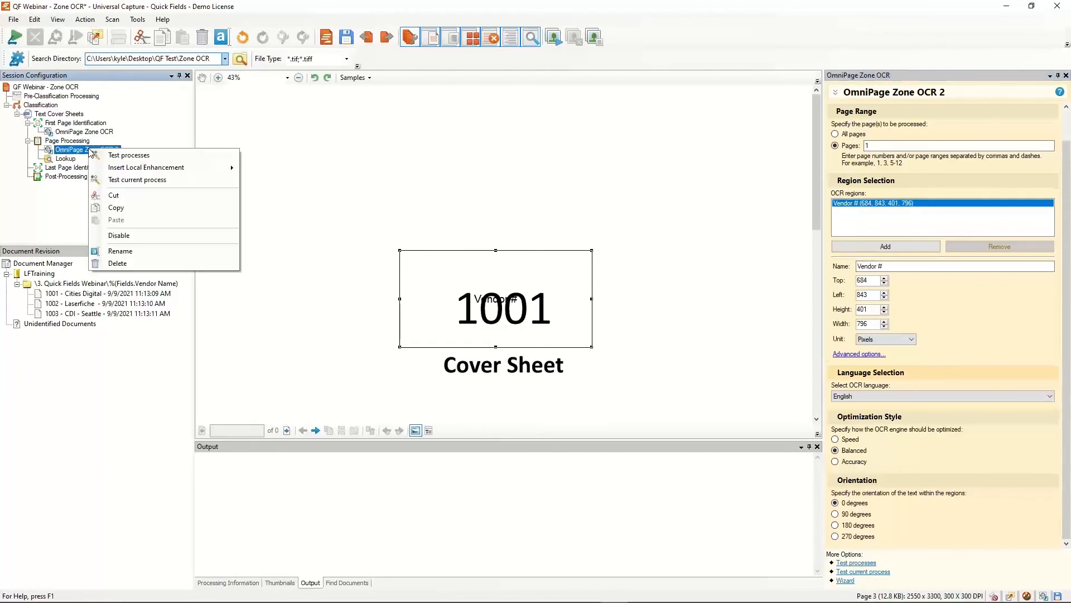
pyautogui.click(125, 159)
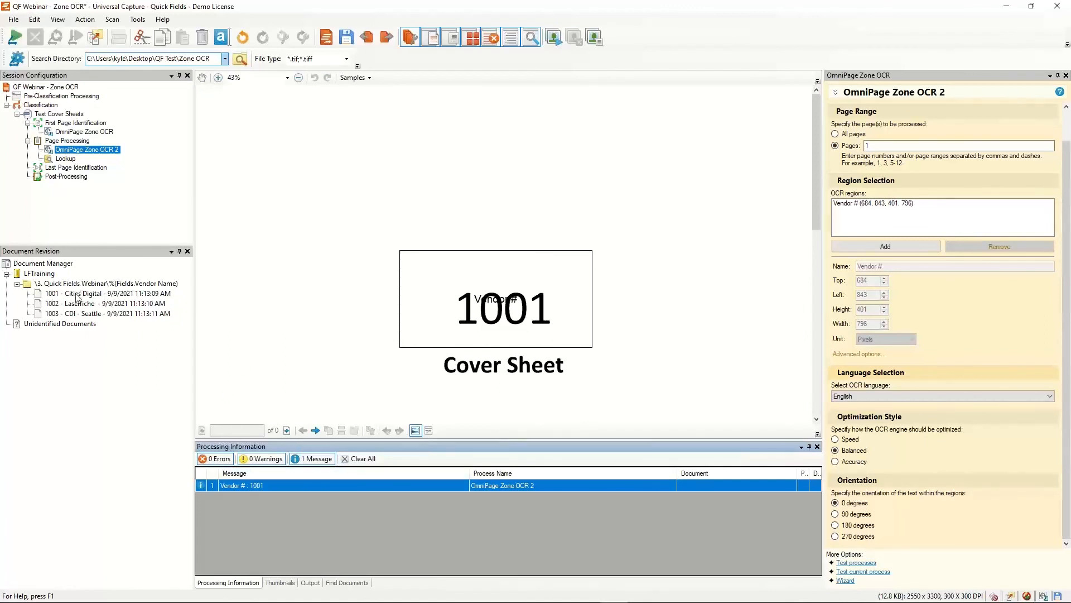
# Step: Compare the Lookup process criteria with the Vendor # region name in OmniPage Zone OCR 2, returning to Lookup
pyautogui.click(67, 162)
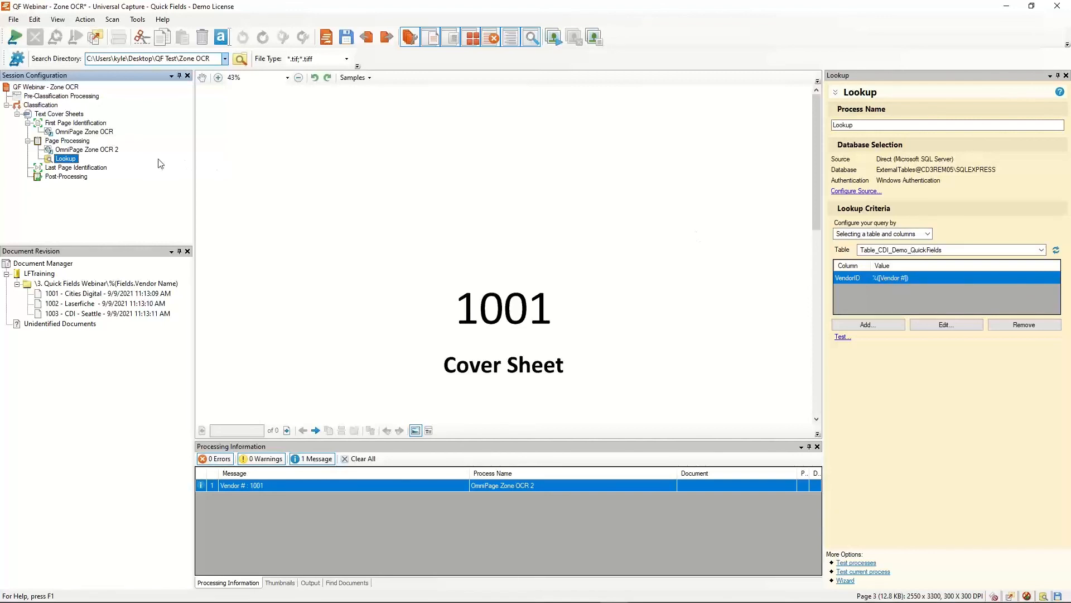
pyautogui.click(87, 150)
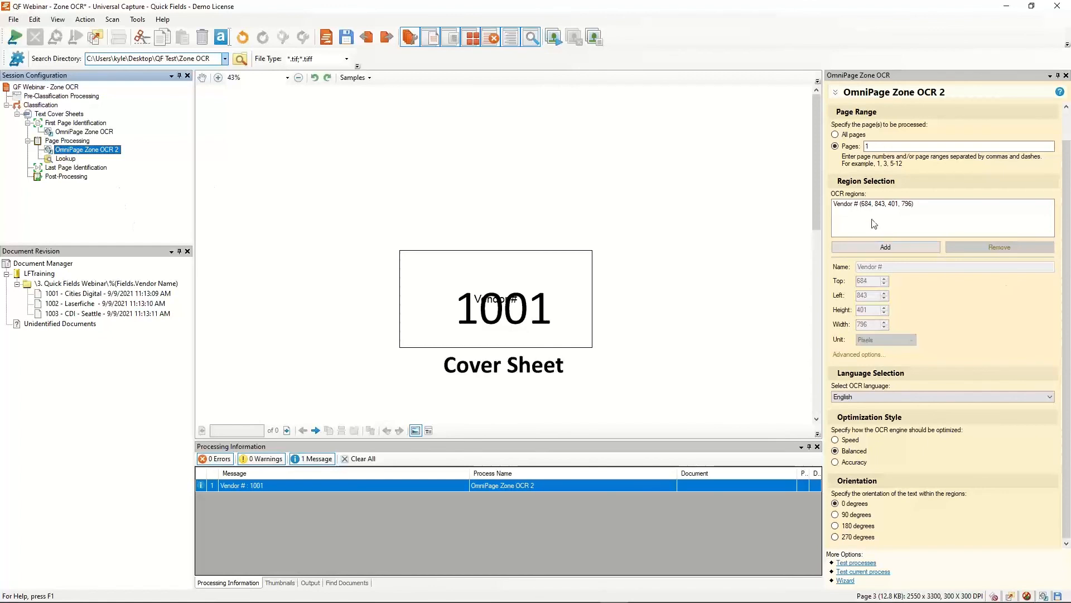
pyautogui.click(849, 205)
pyautogui.doubleClick(887, 266)
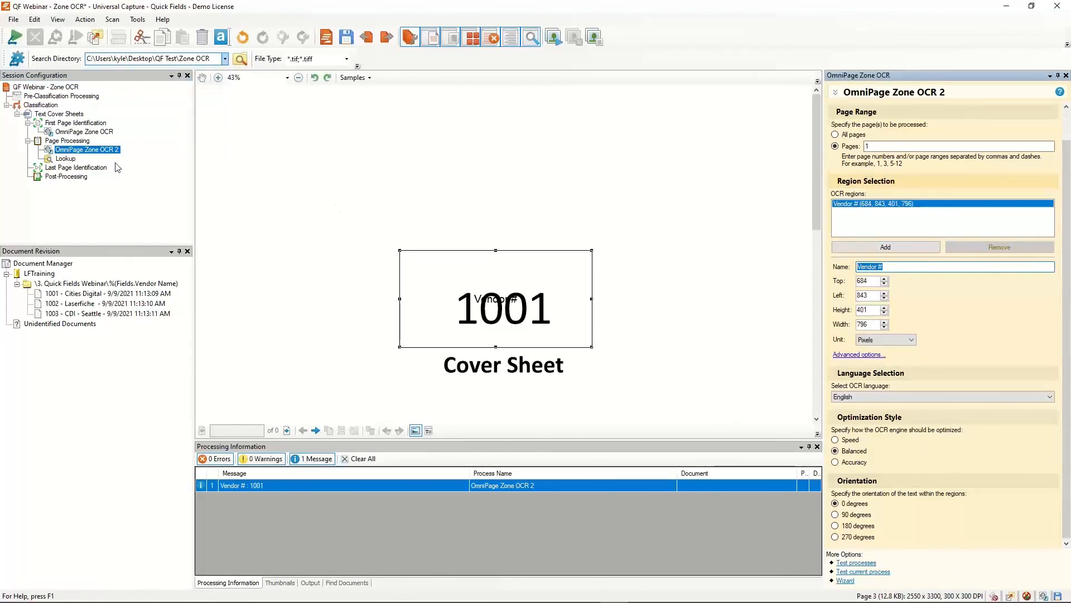
pyautogui.click(64, 161)
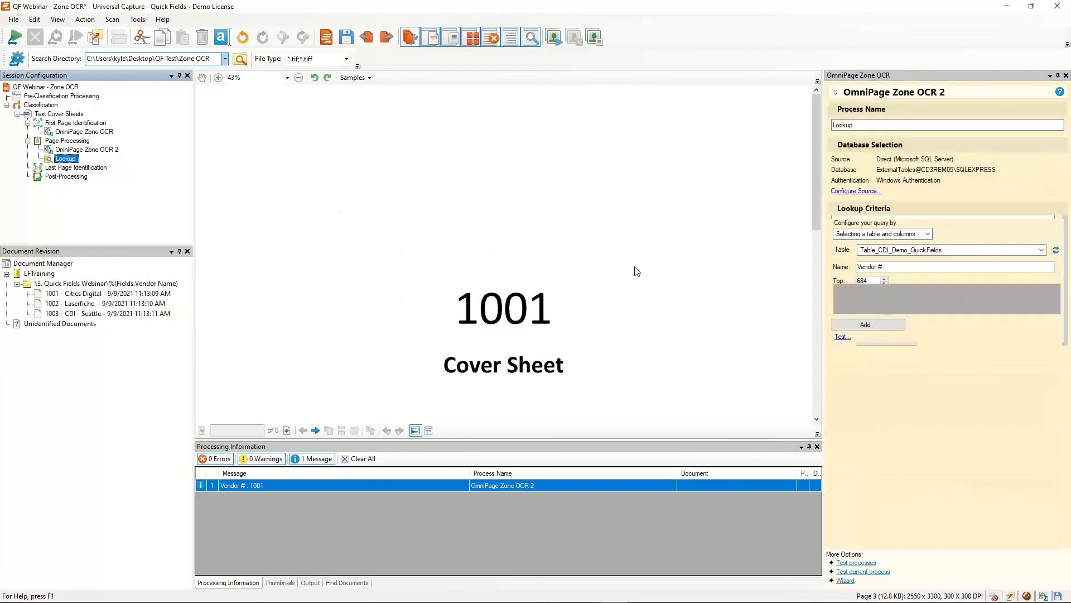
pyautogui.click(891, 328)
pyautogui.click(614, 301)
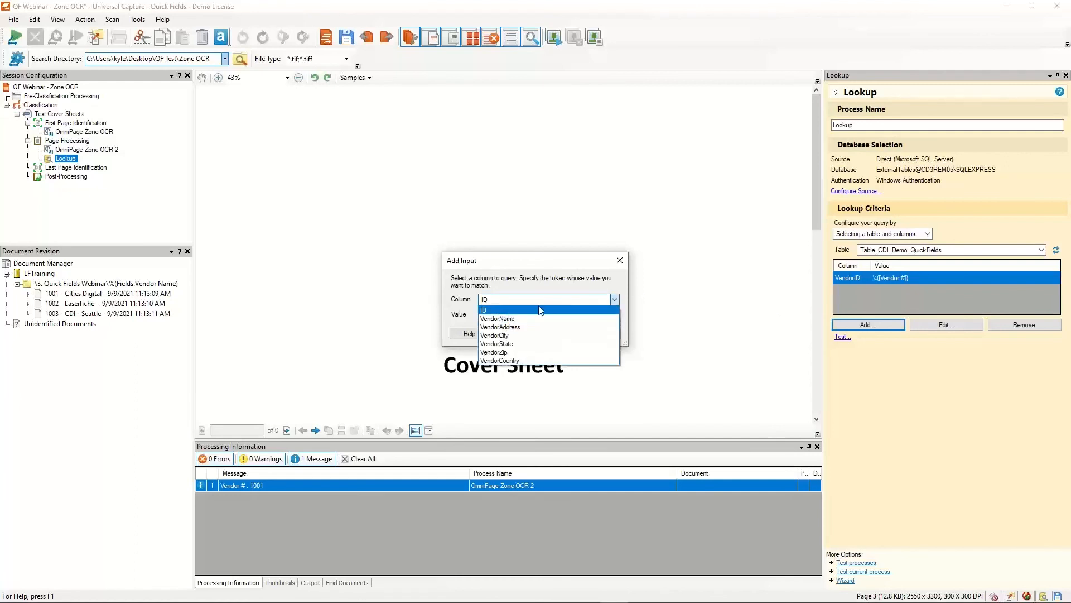
pyautogui.click(566, 285)
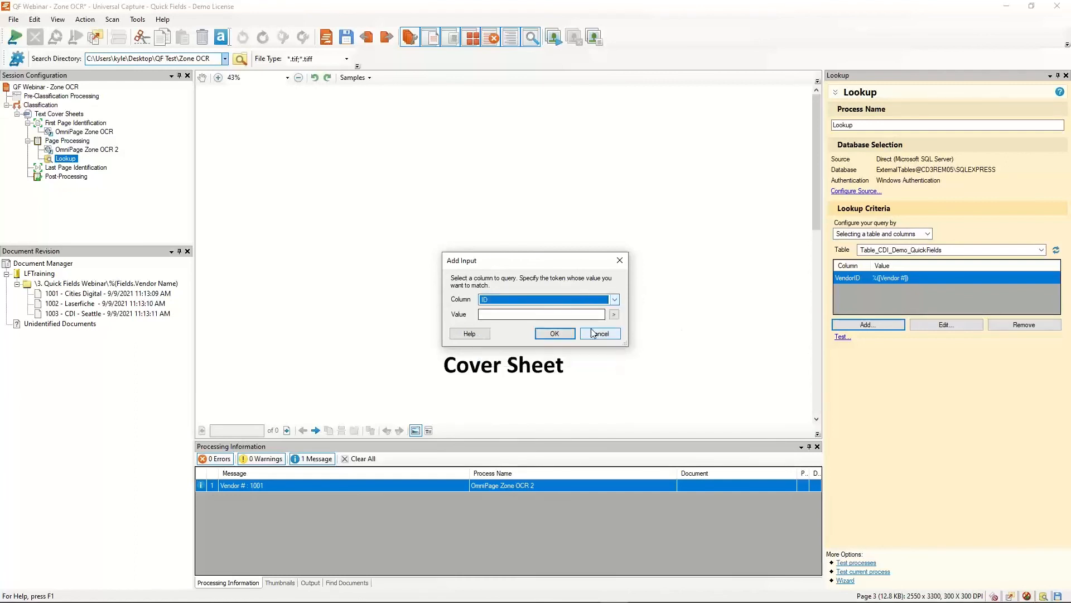
pyautogui.click(601, 333)
# Step: Replace the Lookup criterion with one that matches the VendorID column to the Vendor # token from OmniPage Zone OCR 2
pyautogui.click(1014, 328)
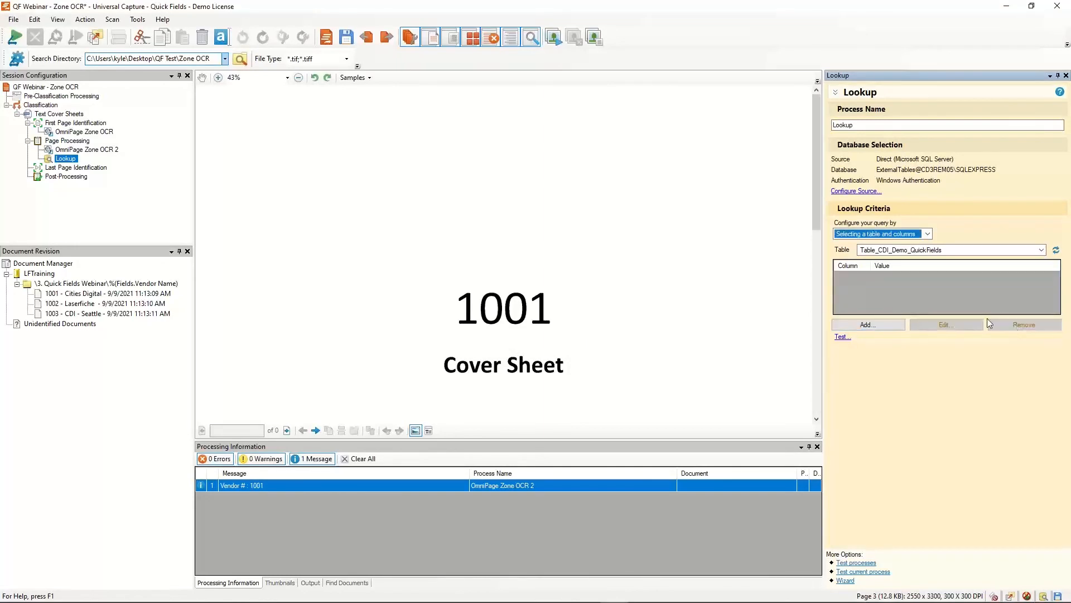
pyautogui.click(869, 327)
pyautogui.click(614, 300)
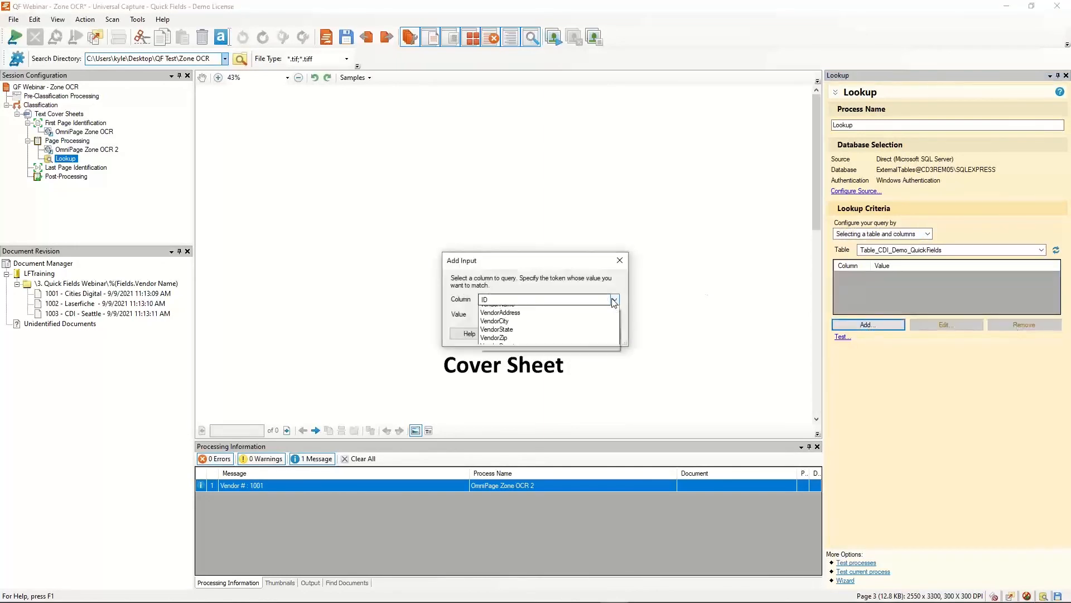
pyautogui.click(503, 317)
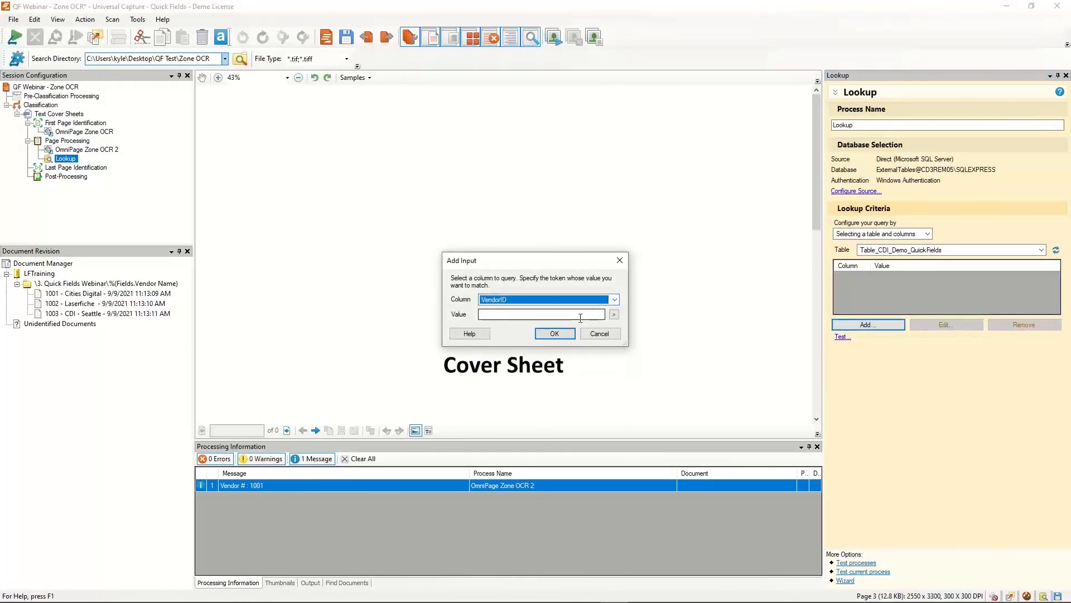
pyautogui.click(614, 314)
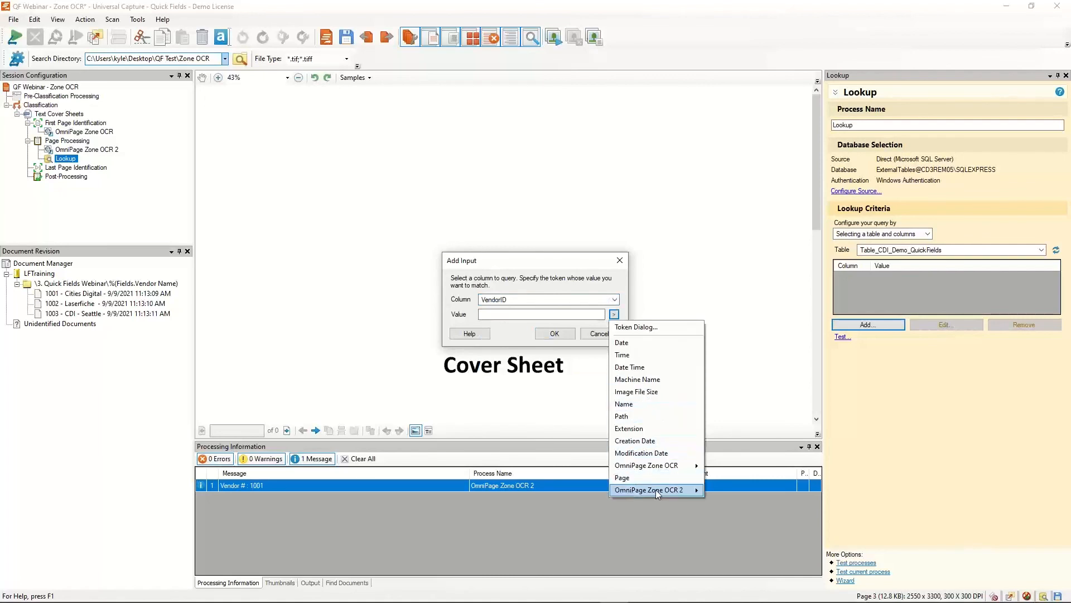
pyautogui.moveTo(655, 491)
pyautogui.click(723, 490)
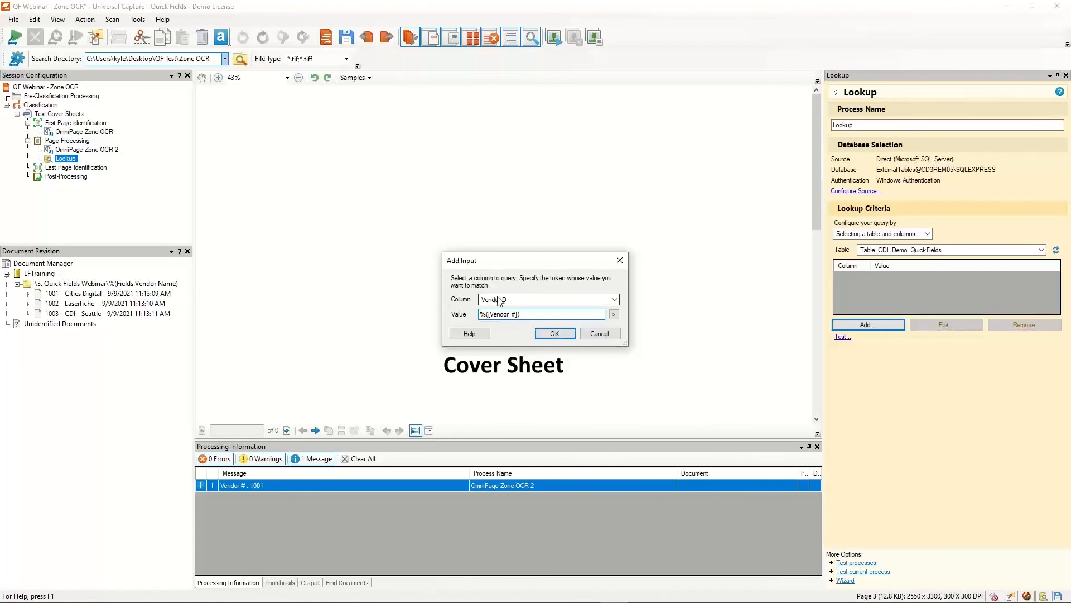
pyautogui.click(551, 334)
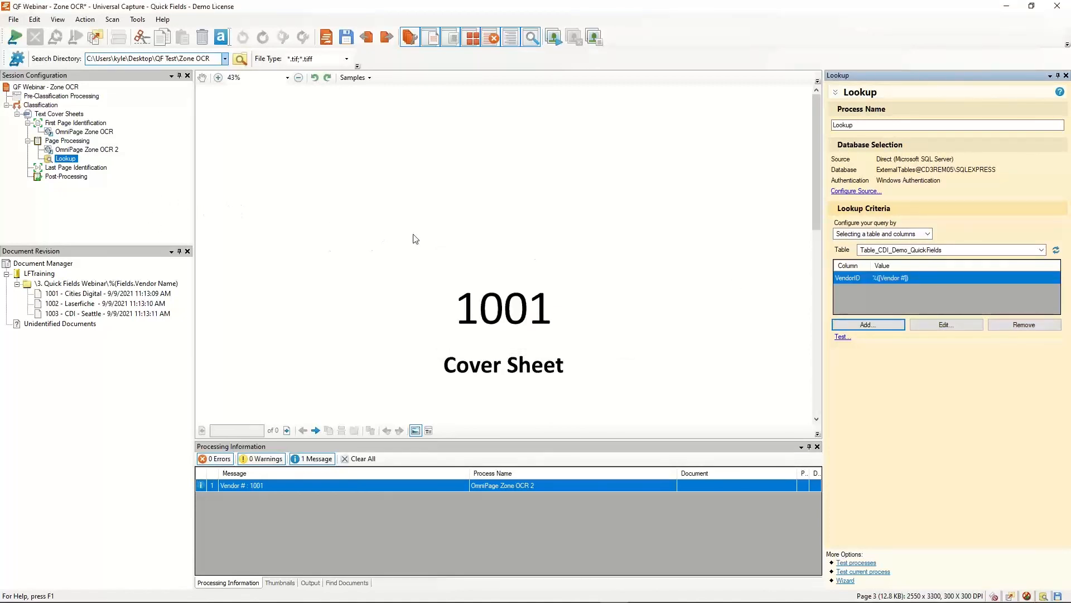
# Step: Examine the Lookup tokens available for the Vendor Name field of the Text Cover Sheets class
pyautogui.click(70, 114)
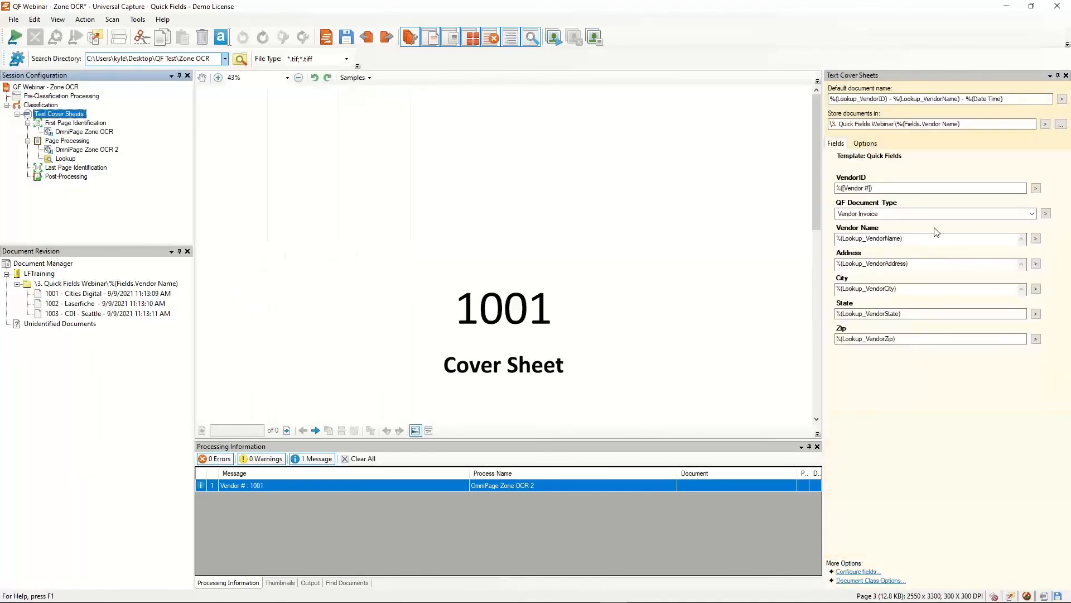
pyautogui.click(1036, 238)
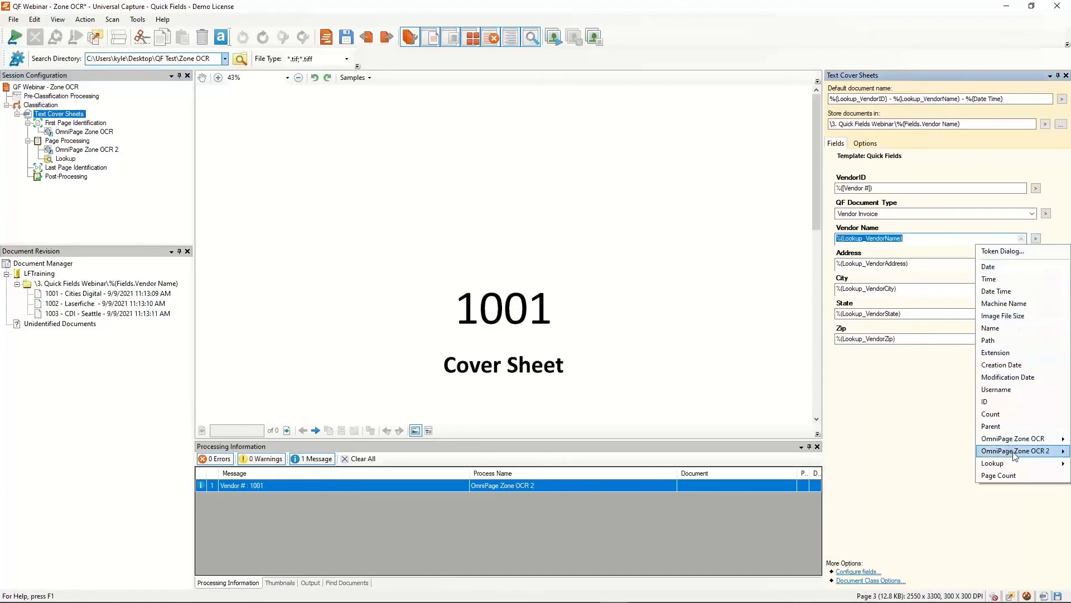
pyautogui.moveTo(1011, 464)
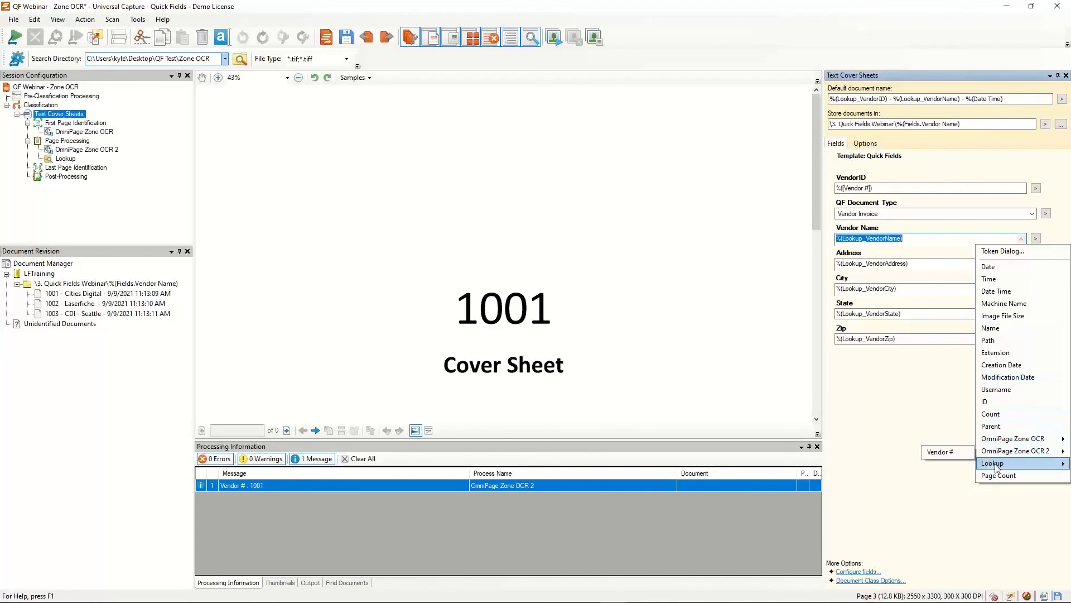
pyautogui.moveTo(998, 464)
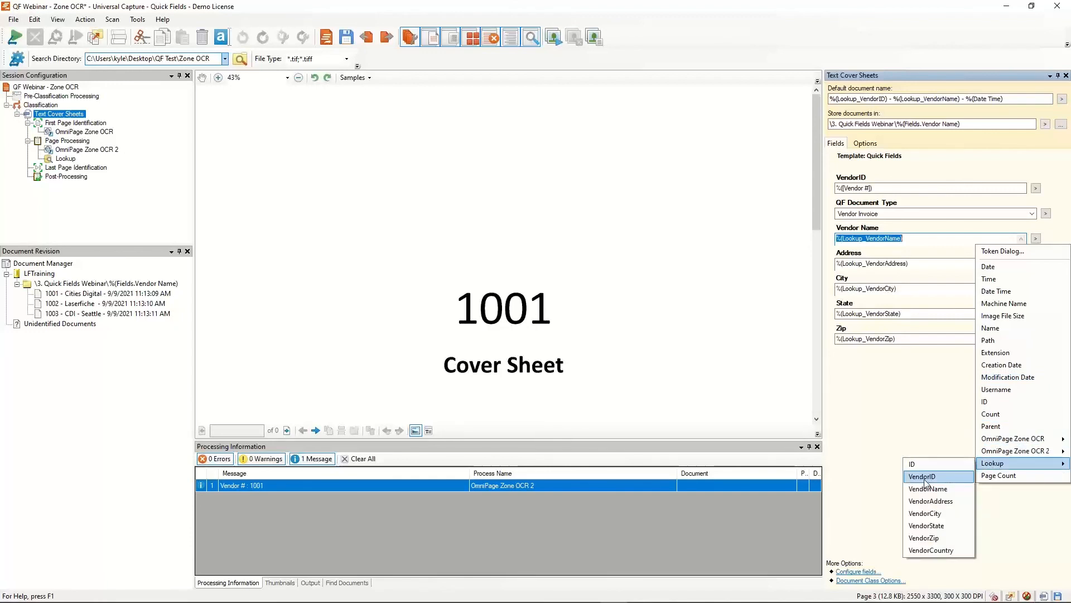
pyautogui.click(903, 372)
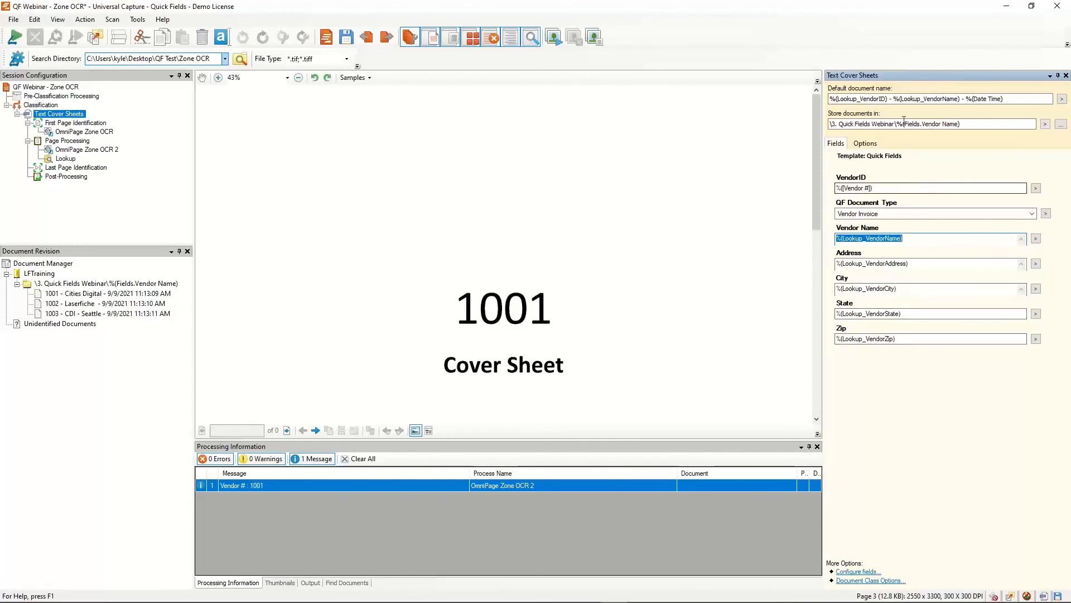
# Step: Replace the Lookup_VendorName token in the default document name with the Vendor Name field token
pyautogui.click(935, 101)
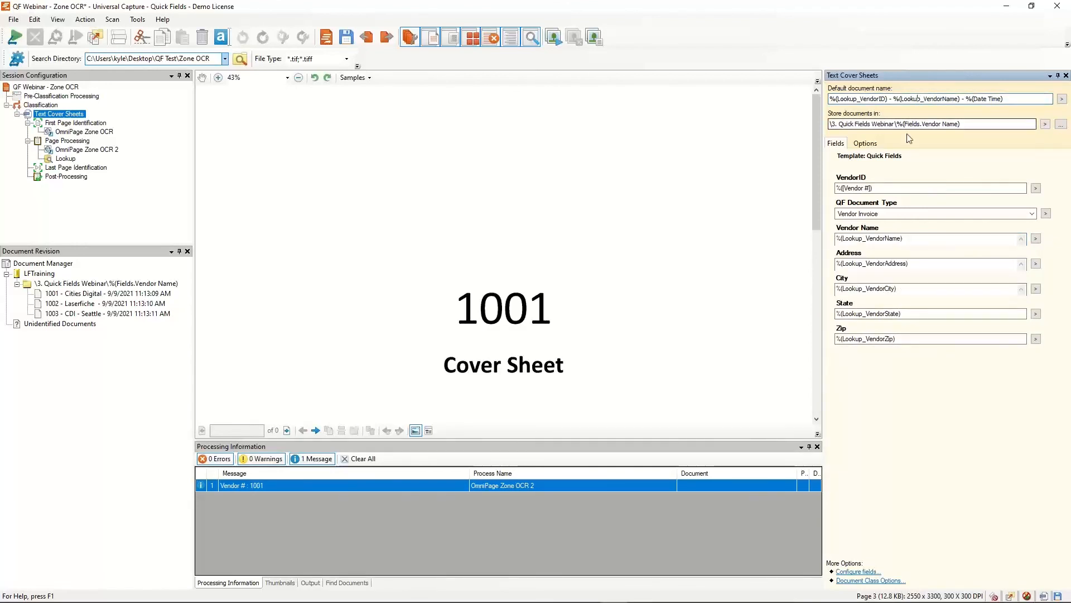
pyautogui.doubleClick(927, 99)
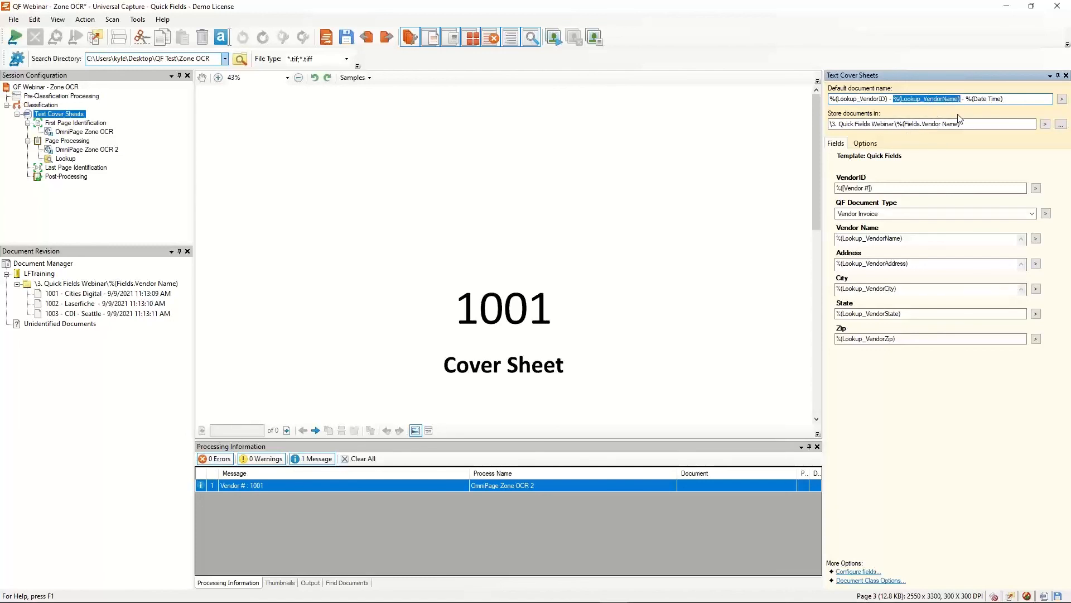
pyautogui.click(1062, 98)
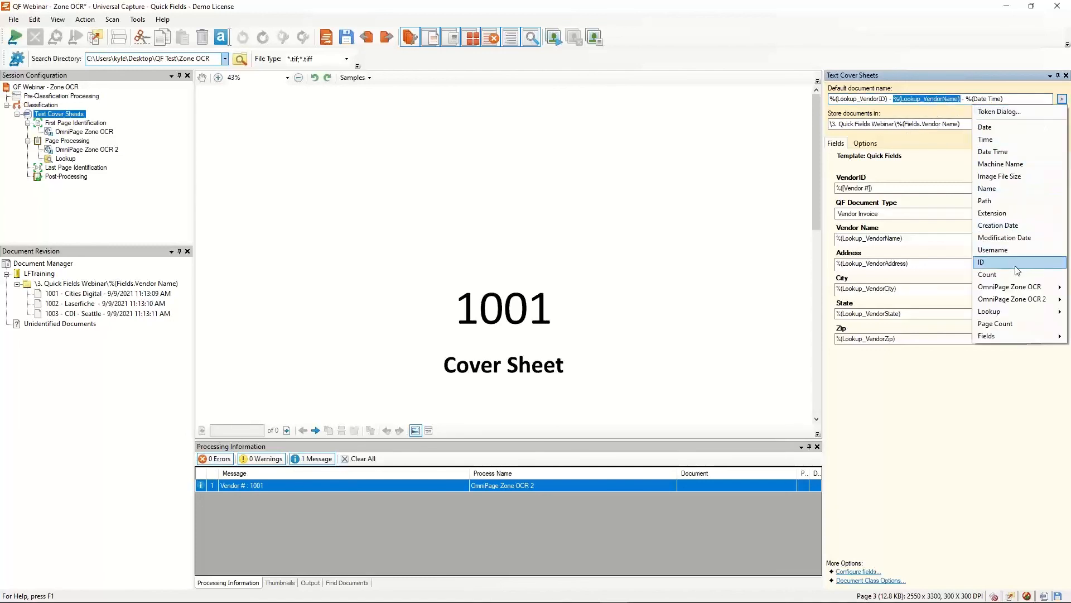
pyautogui.moveTo(993, 339)
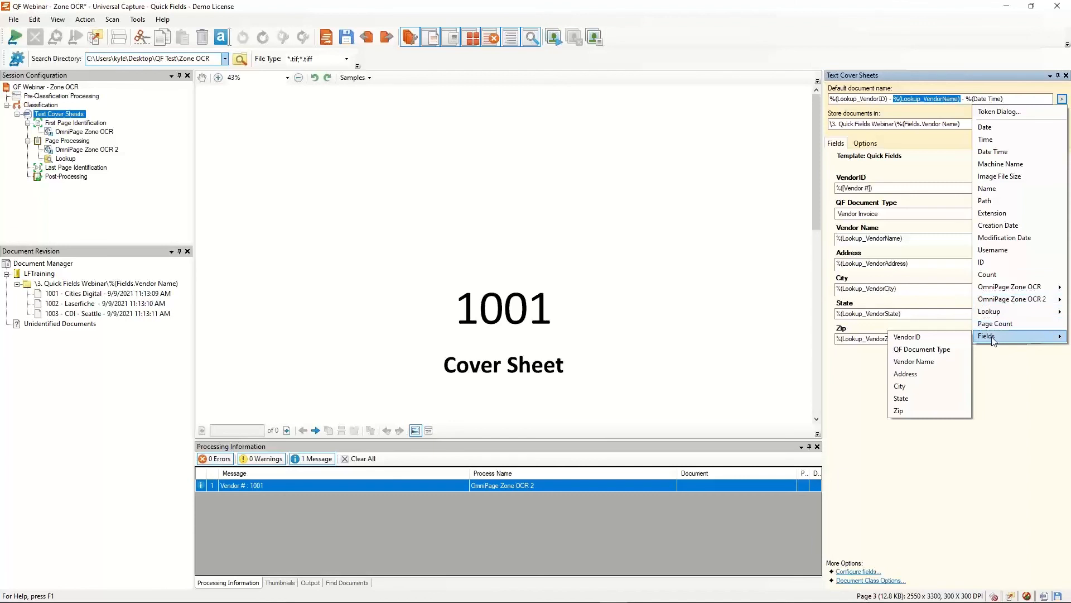
pyautogui.click(920, 362)
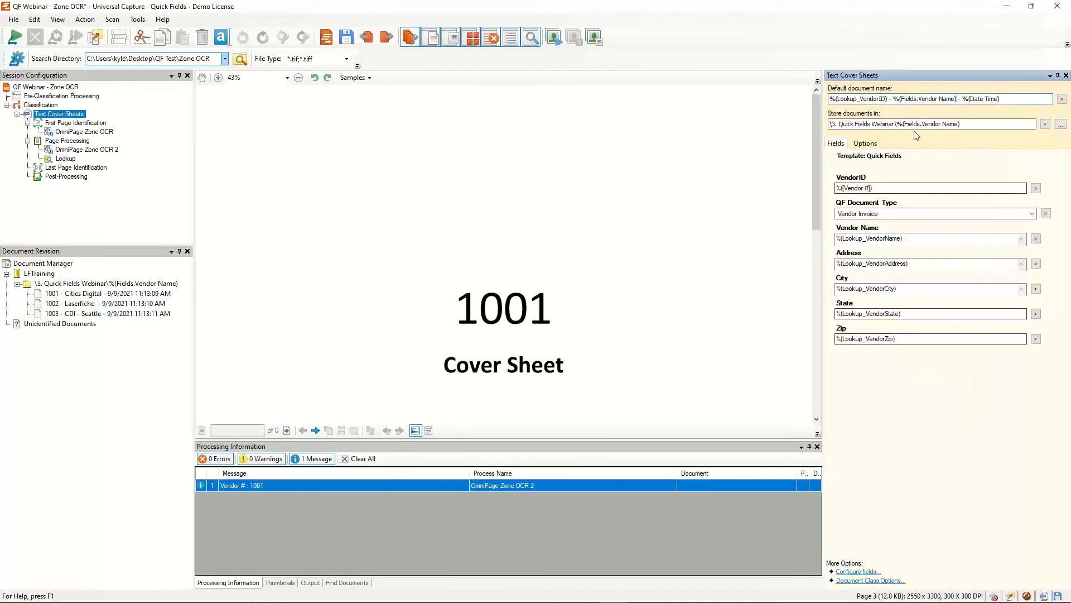
# Step: Replace the Lookup_VendorID token in the default document name with the VendorID field token and save the session
pyautogui.doubleClick(861, 100)
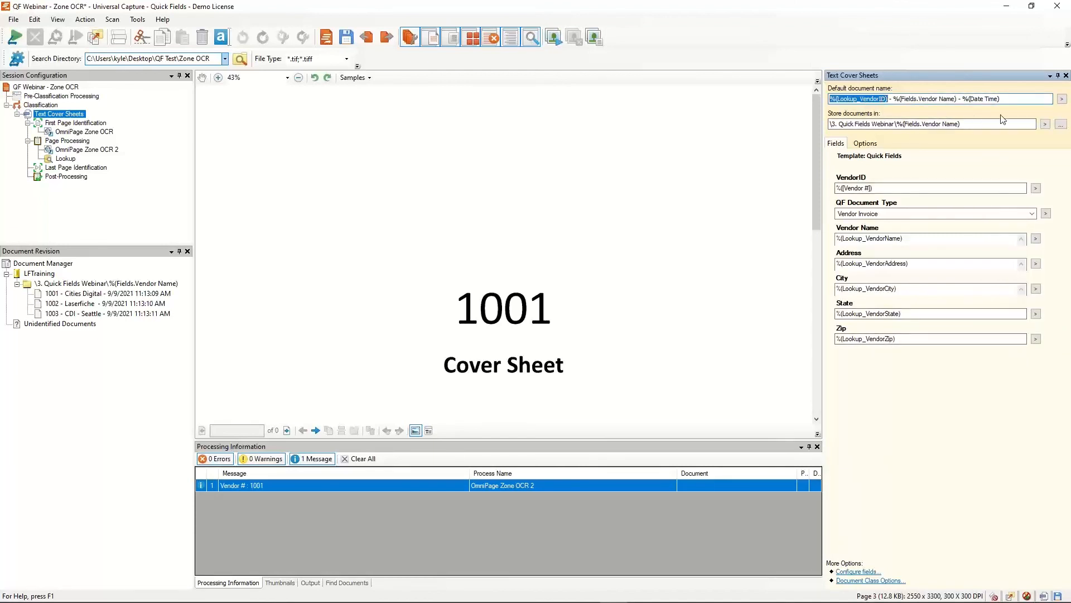
pyautogui.click(1061, 98)
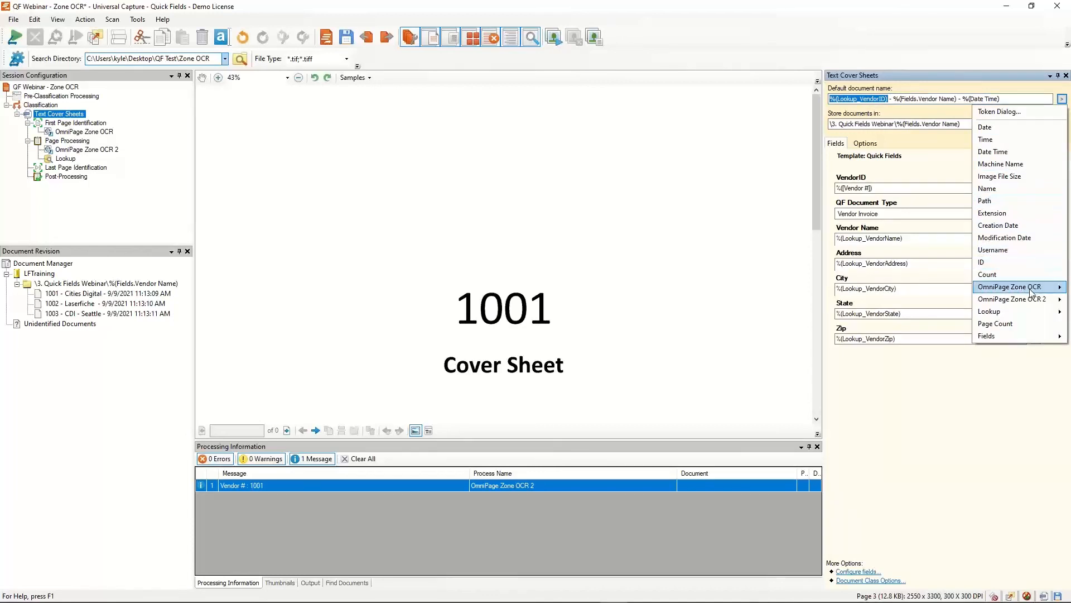
pyautogui.moveTo(999, 337)
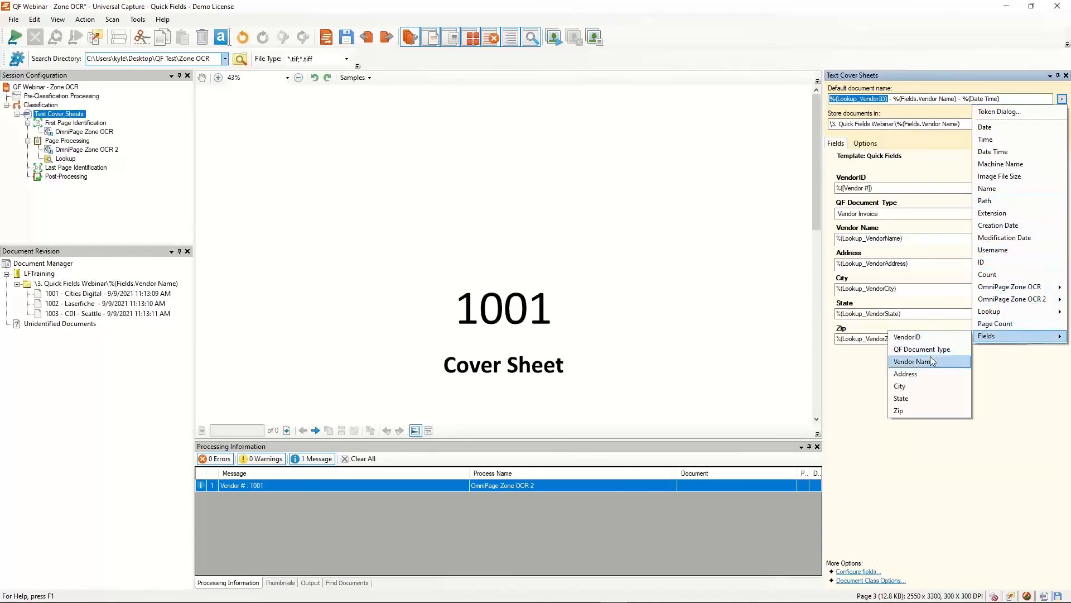
pyautogui.click(915, 337)
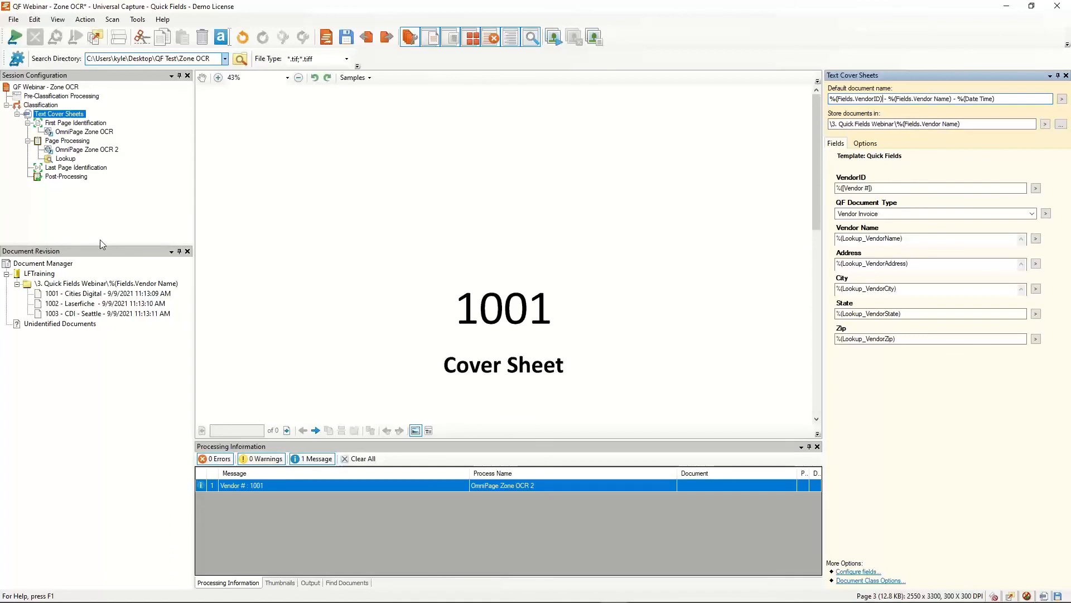
pyautogui.click(346, 44)
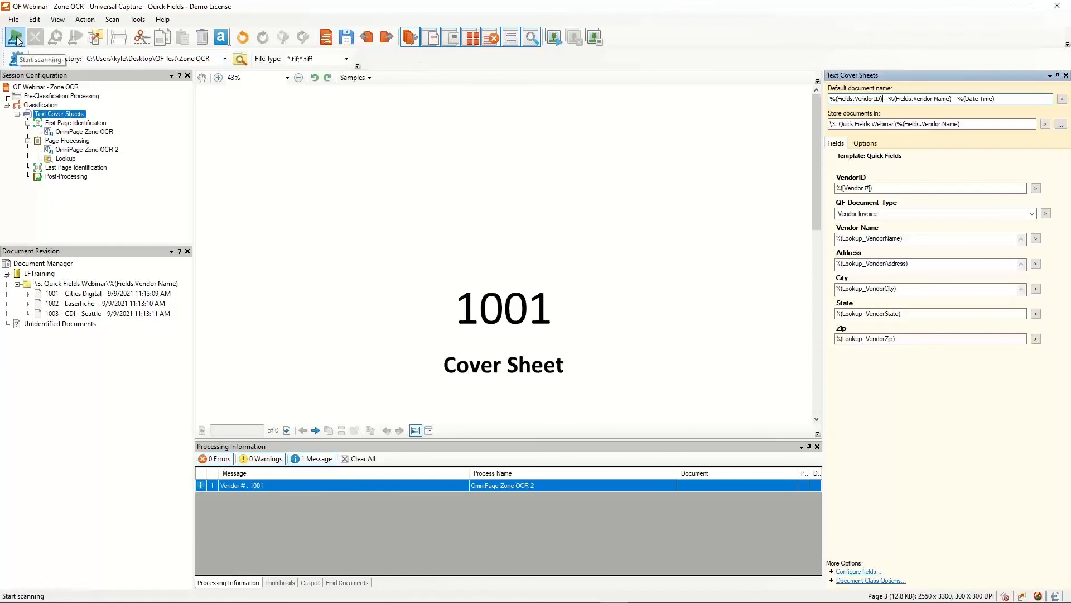
# Step: Delete the earlier scanned documents by removing their Quick Fields Webinar folder from the document revision list
pyautogui.rightClick(63, 284)
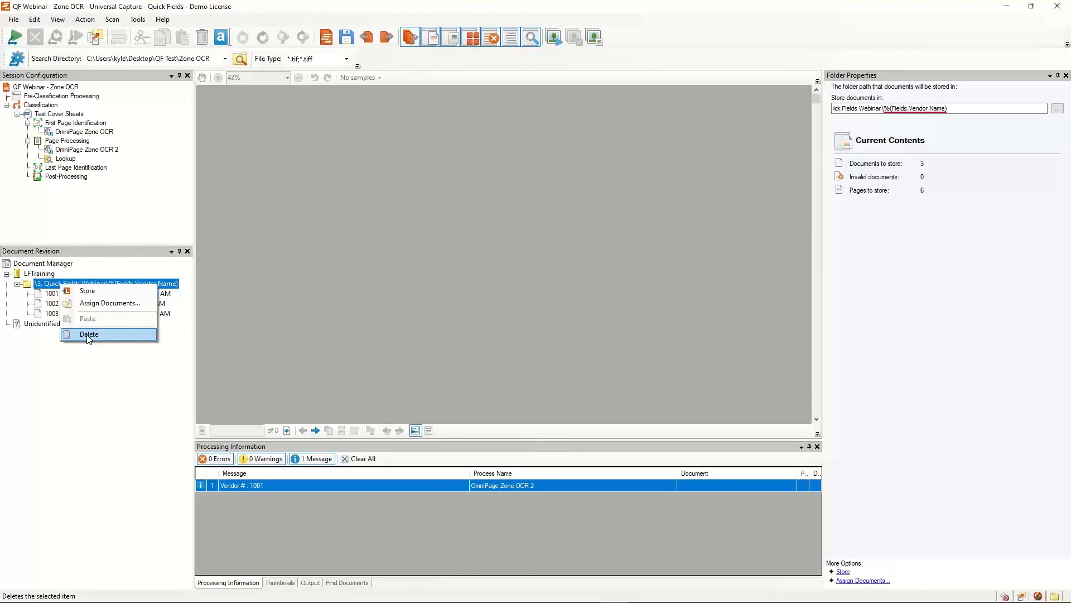
pyautogui.click(83, 356)
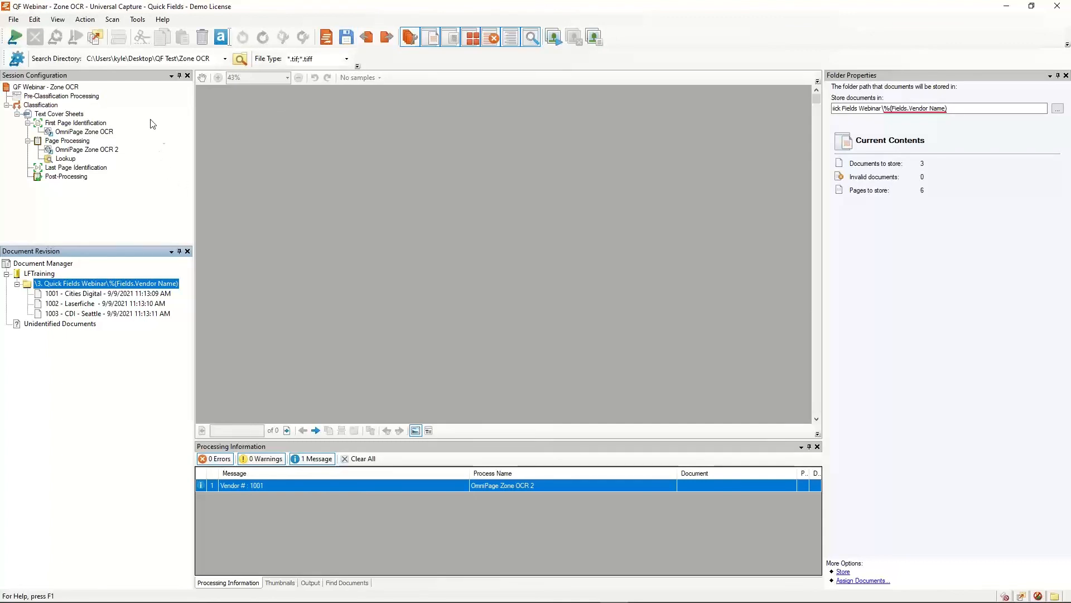
pyautogui.rightClick(69, 284)
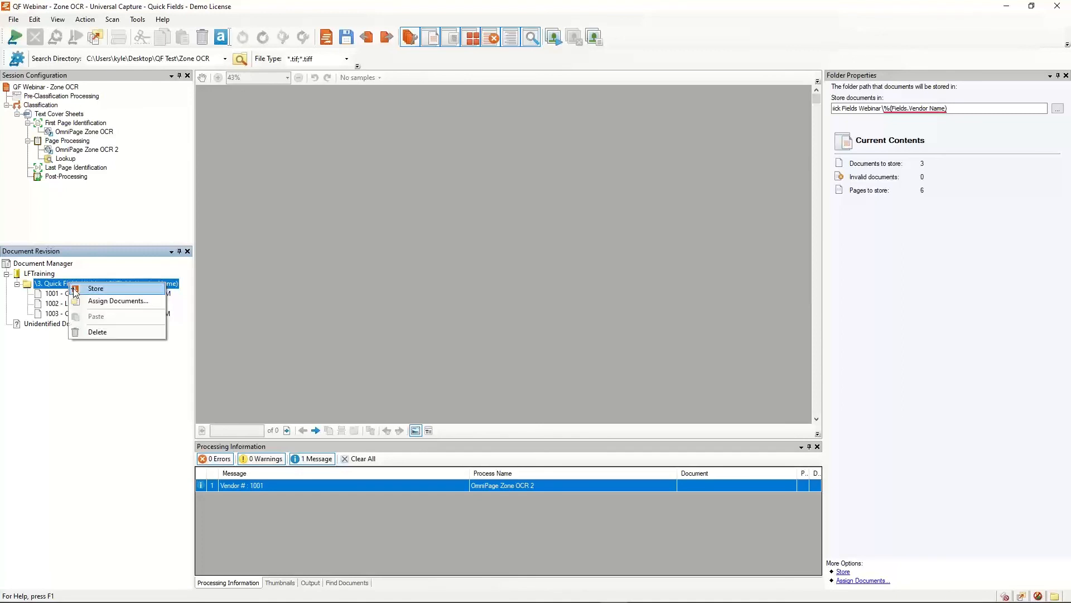
pyautogui.click(97, 333)
pyautogui.click(573, 347)
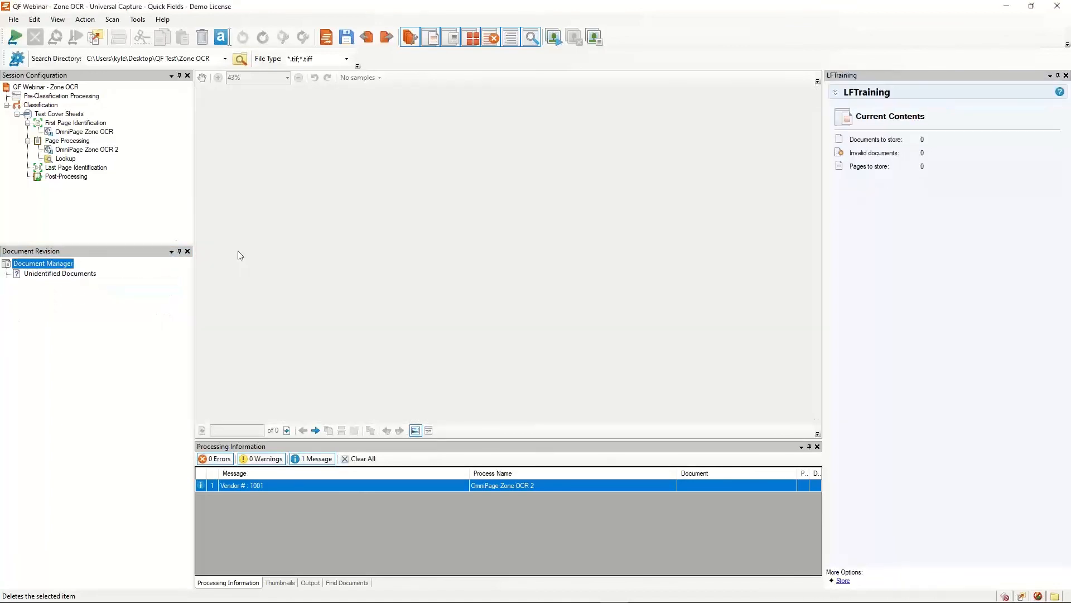
# Step: Scan the cover-sheet files with the Zone OCR session and examine the field values of the first two documents
pyautogui.click(15, 39)
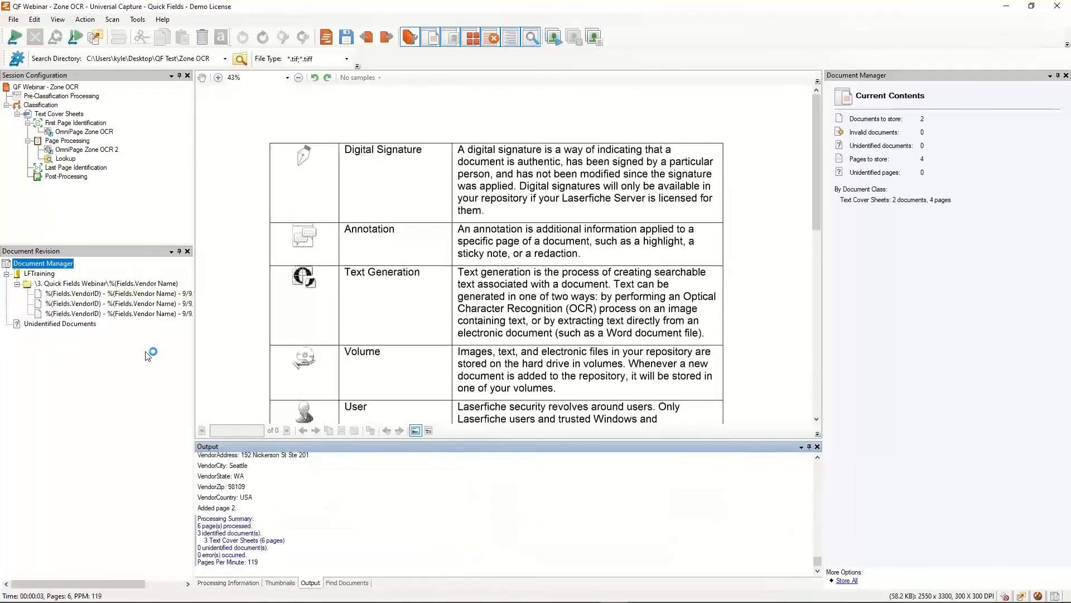
pyautogui.click(93, 294)
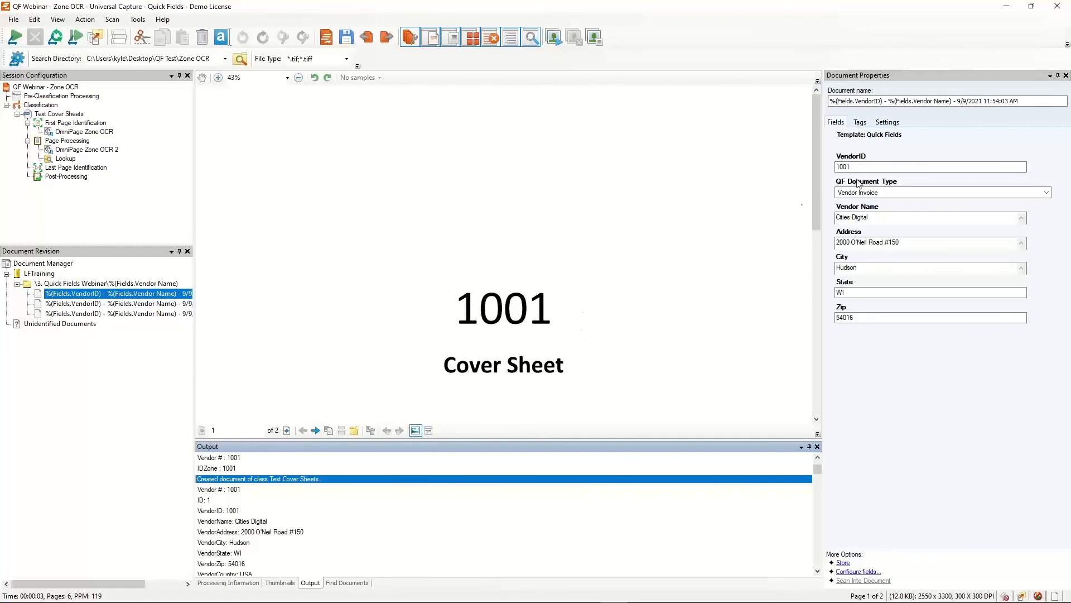
pyautogui.click(83, 304)
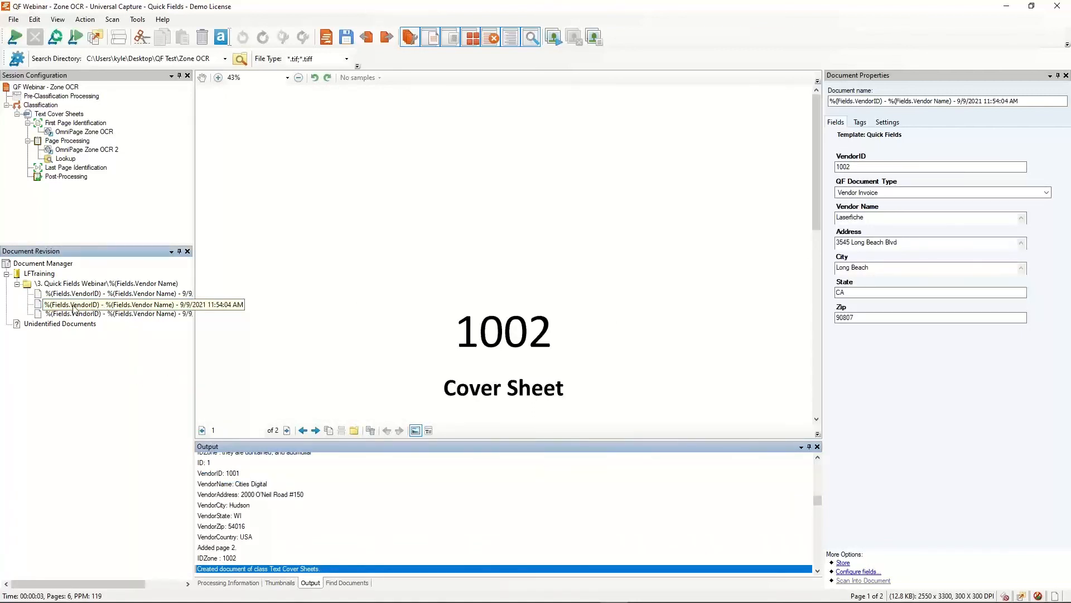
pyautogui.click(125, 305)
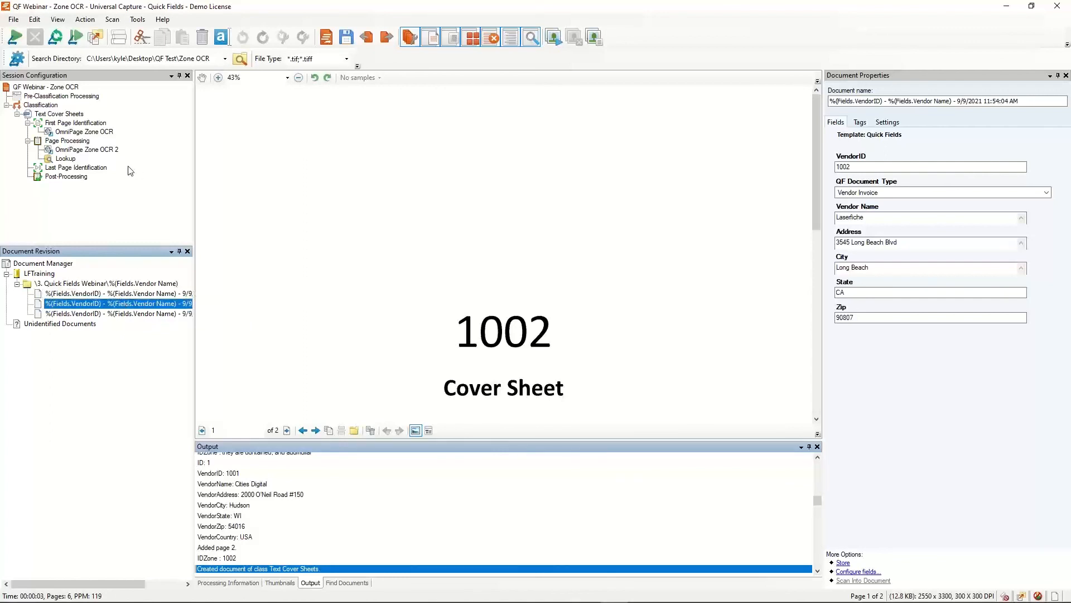
# Step: Store the scanned documents in LFTraining, then switch to Laserfiche and select the newest document in the CDI - Seattle folder
pyautogui.rightClick(47, 277)
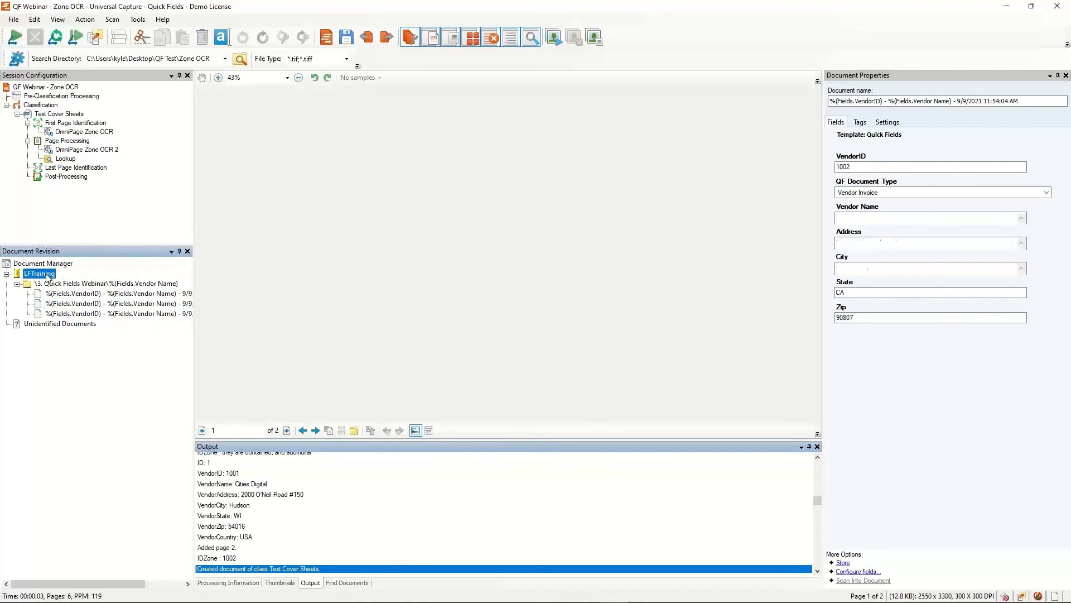
pyautogui.click(70, 284)
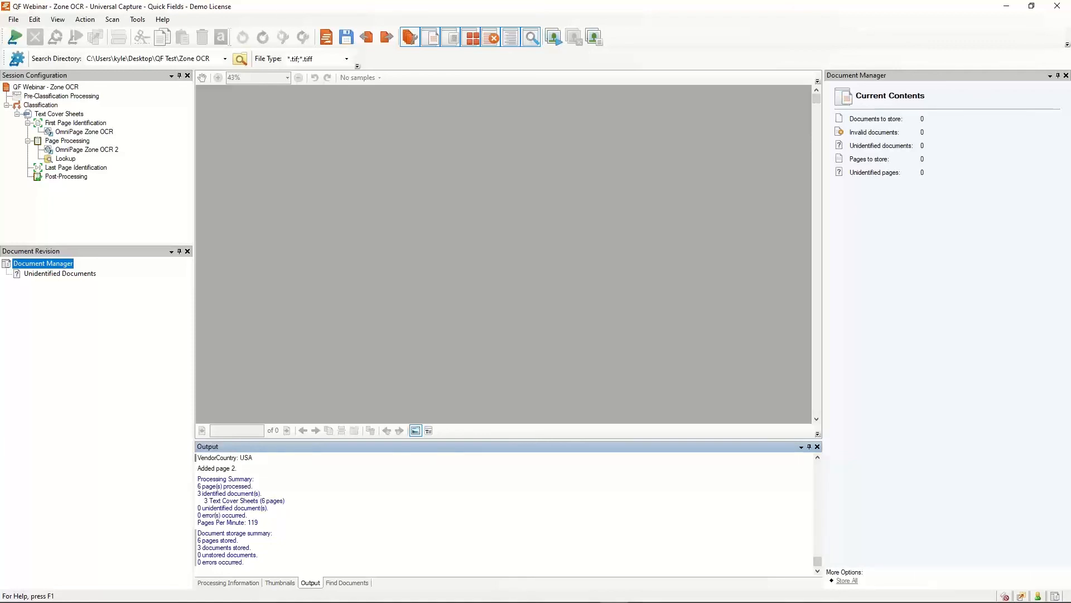
pyautogui.hotkey('alt', 'Tab')
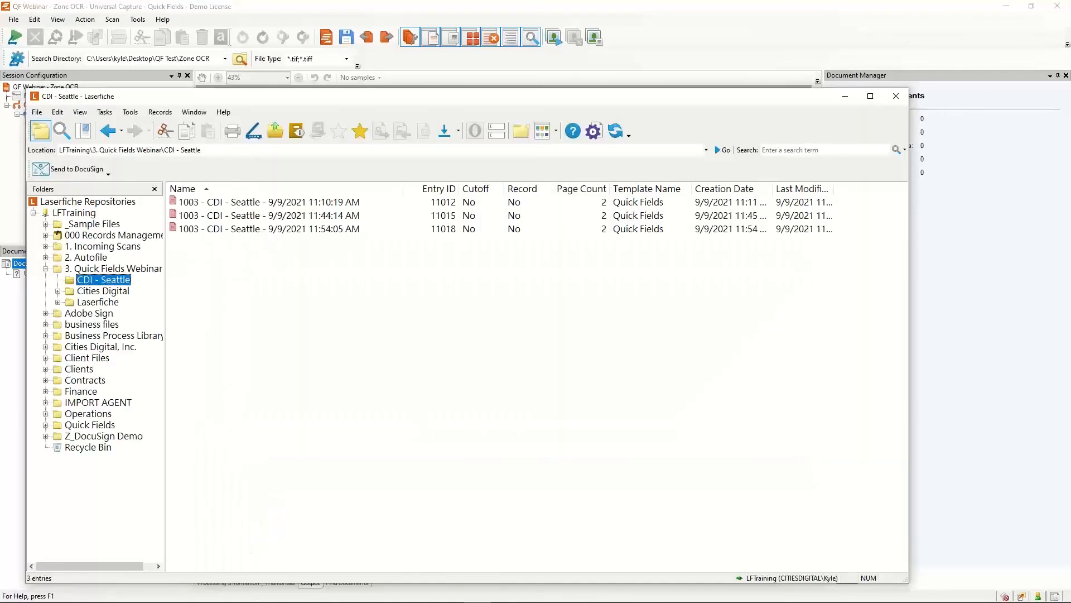
pyautogui.click(106, 270)
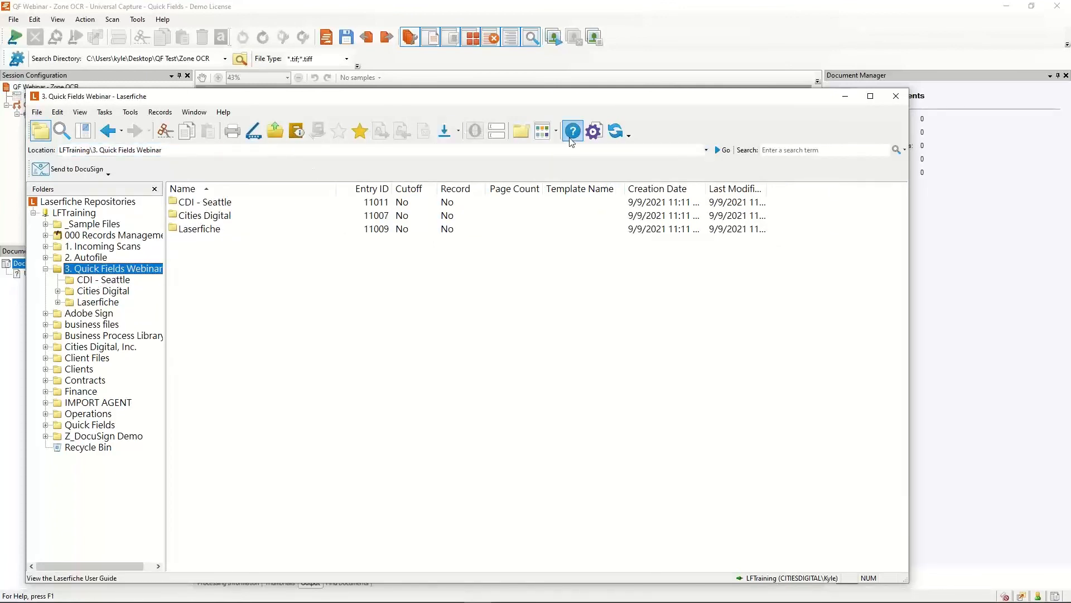
pyautogui.click(112, 281)
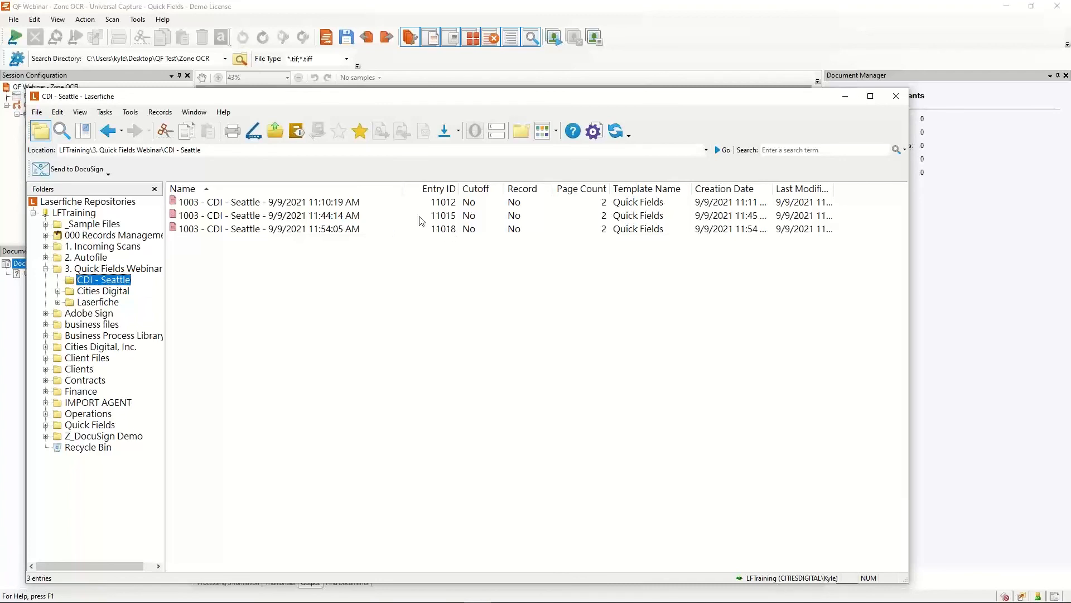
pyautogui.click(446, 234)
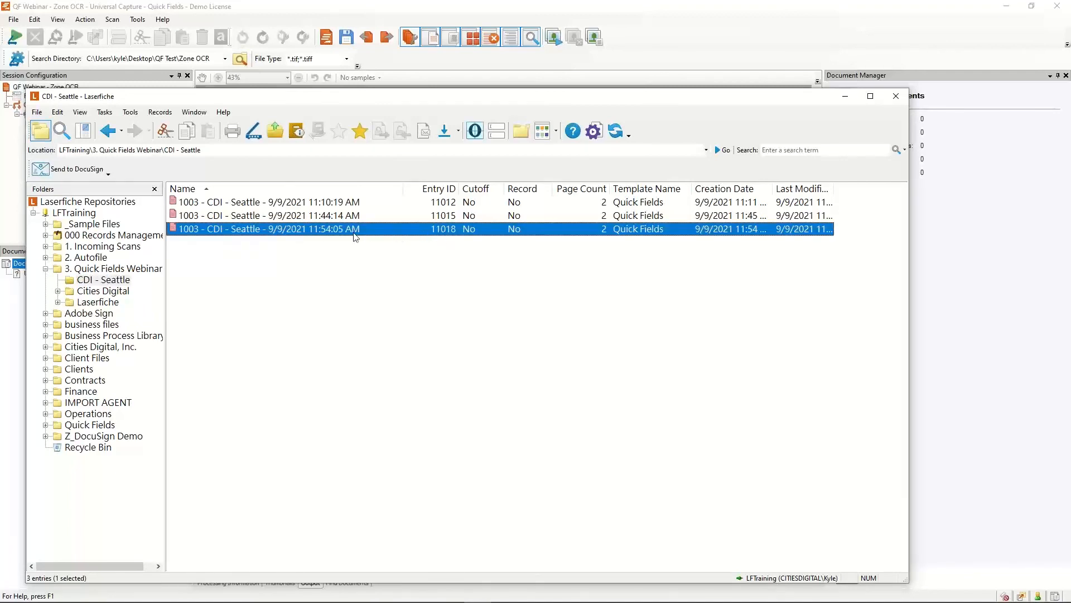